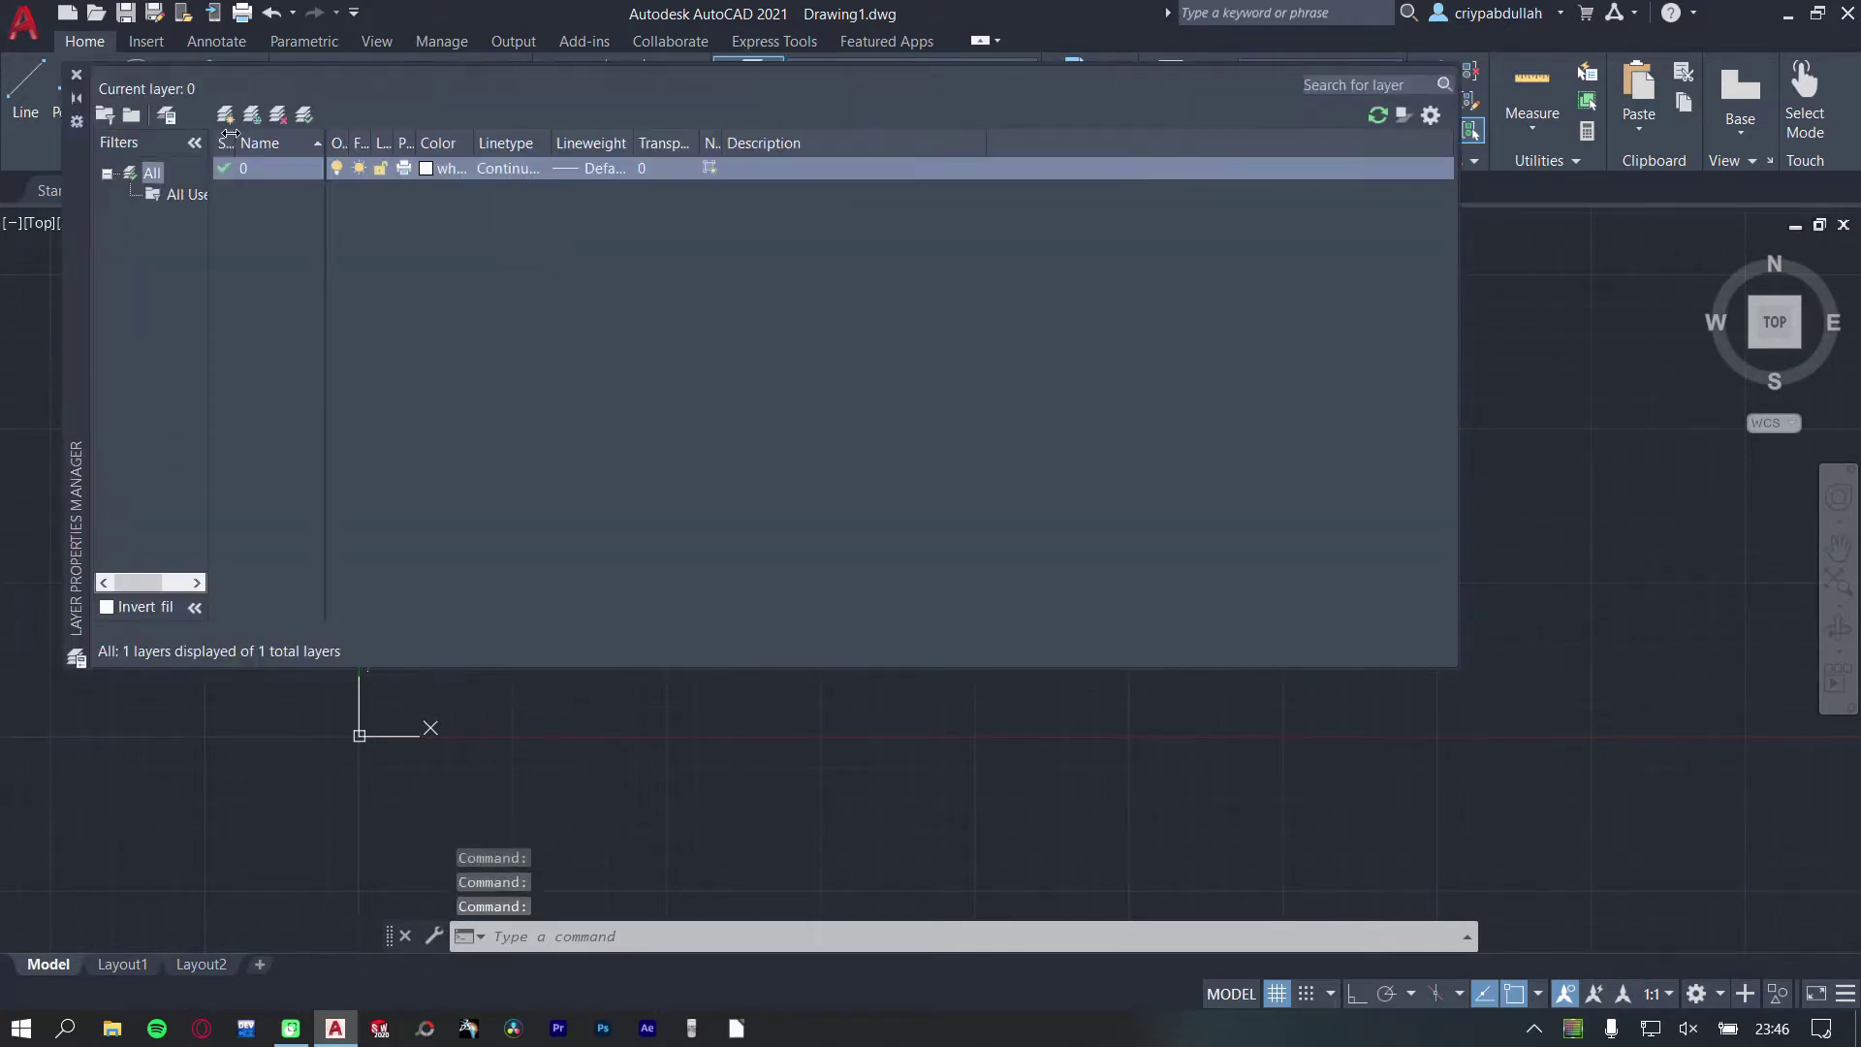
- Create two new layers named center and hidden
left_click(225, 115)
type("c")
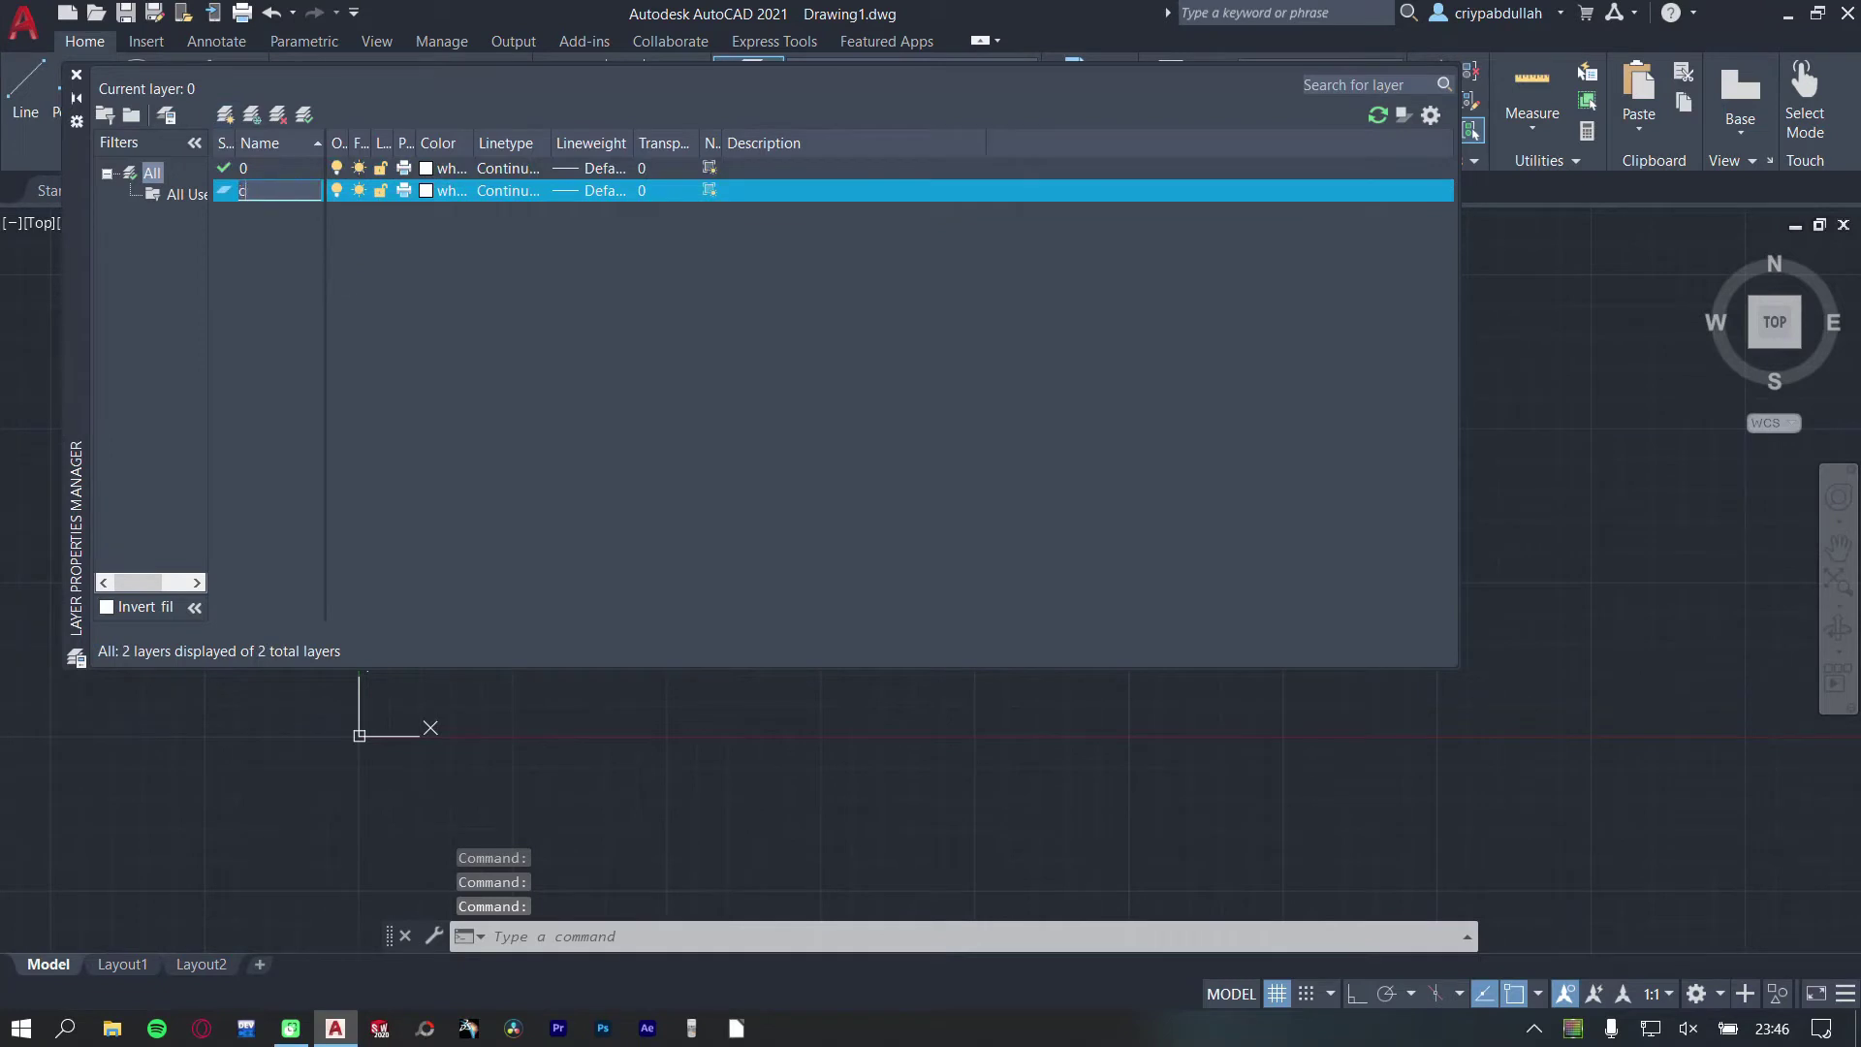
type("enter")
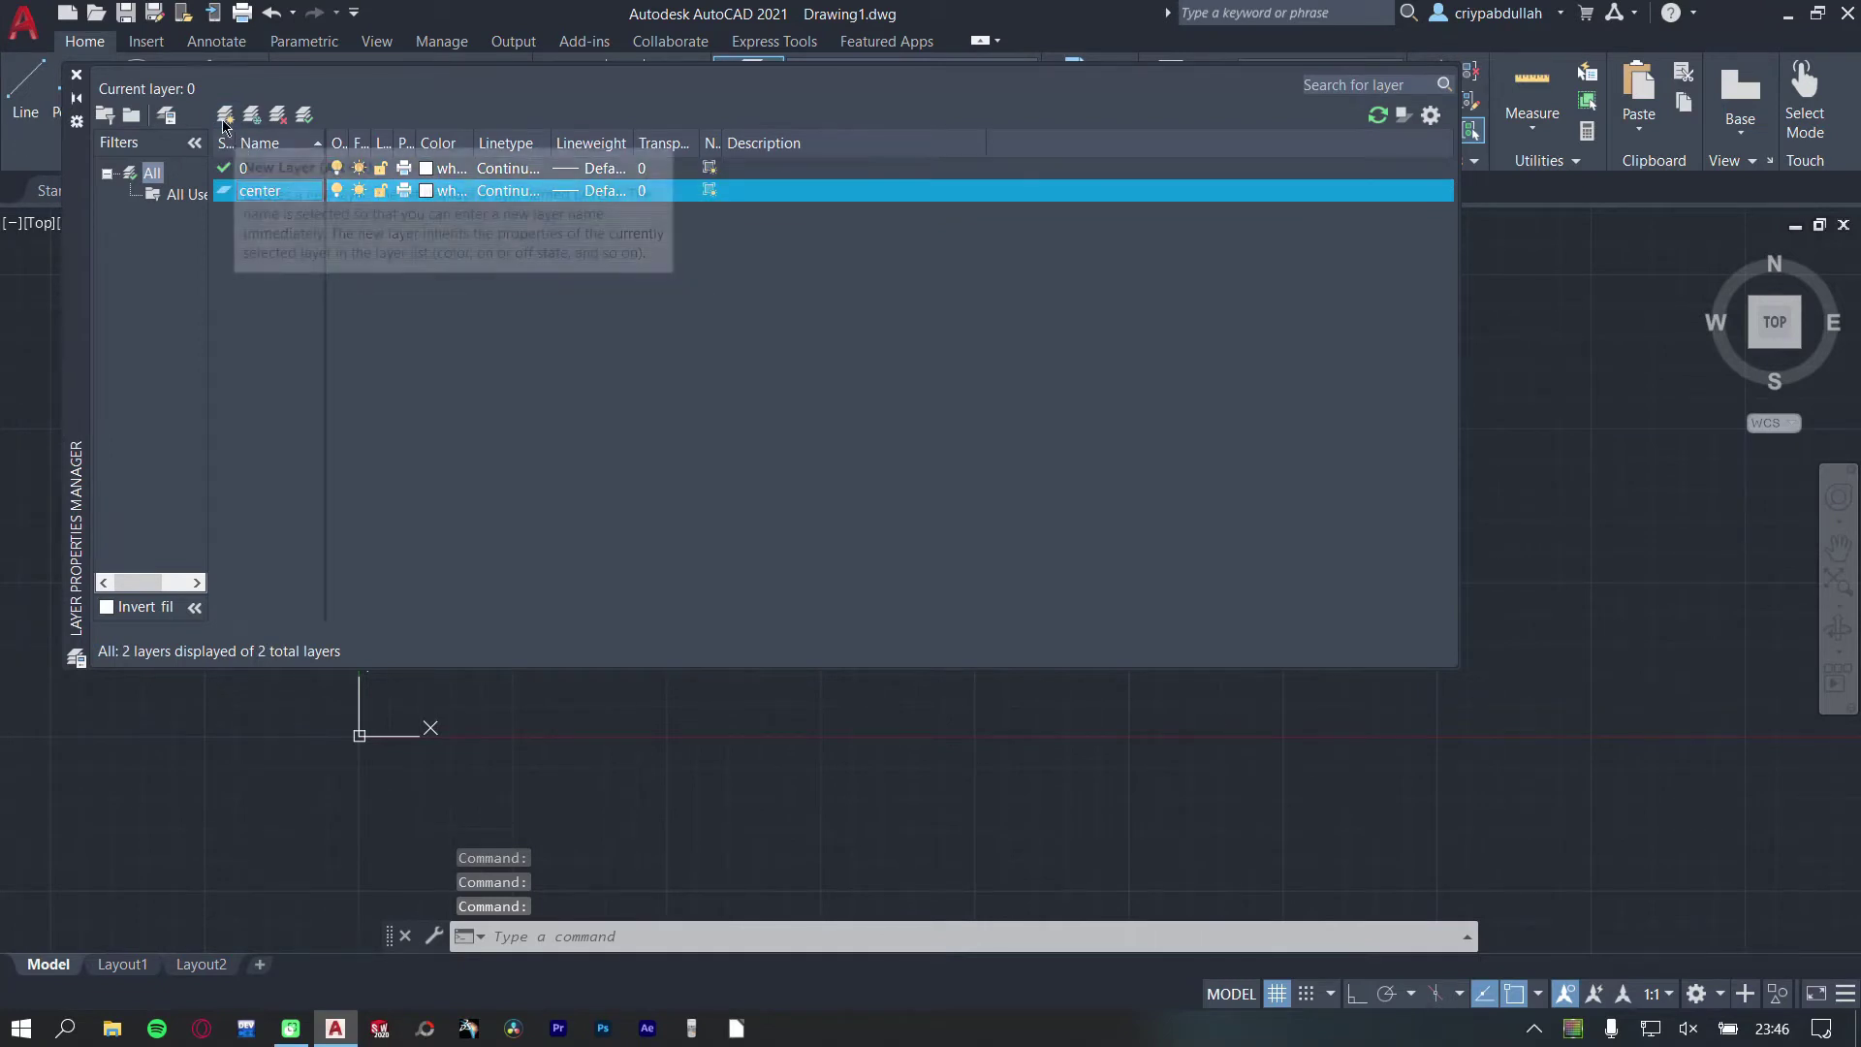
left_click(224, 117)
type("hidde")
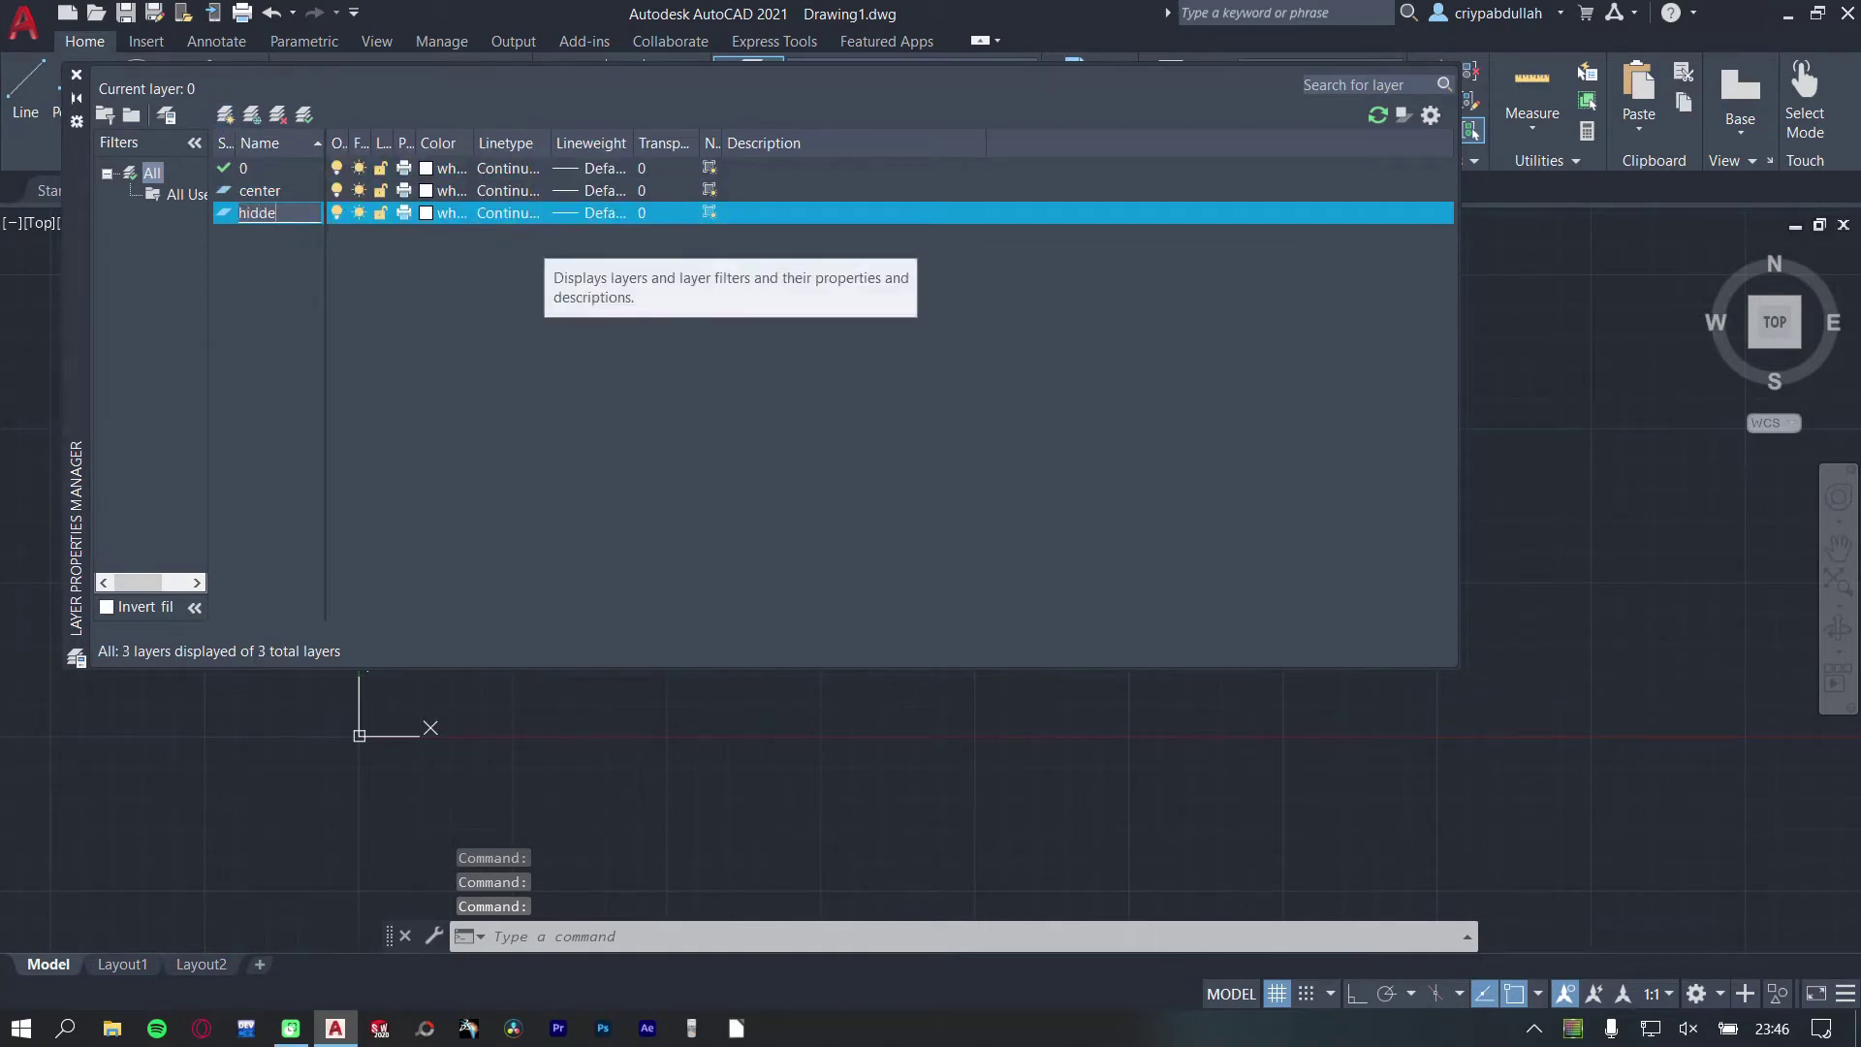
type("n")
key("Return")
- Make the hidden layer green, then load the HIDDEN linetype and assign it
left_click(426, 213)
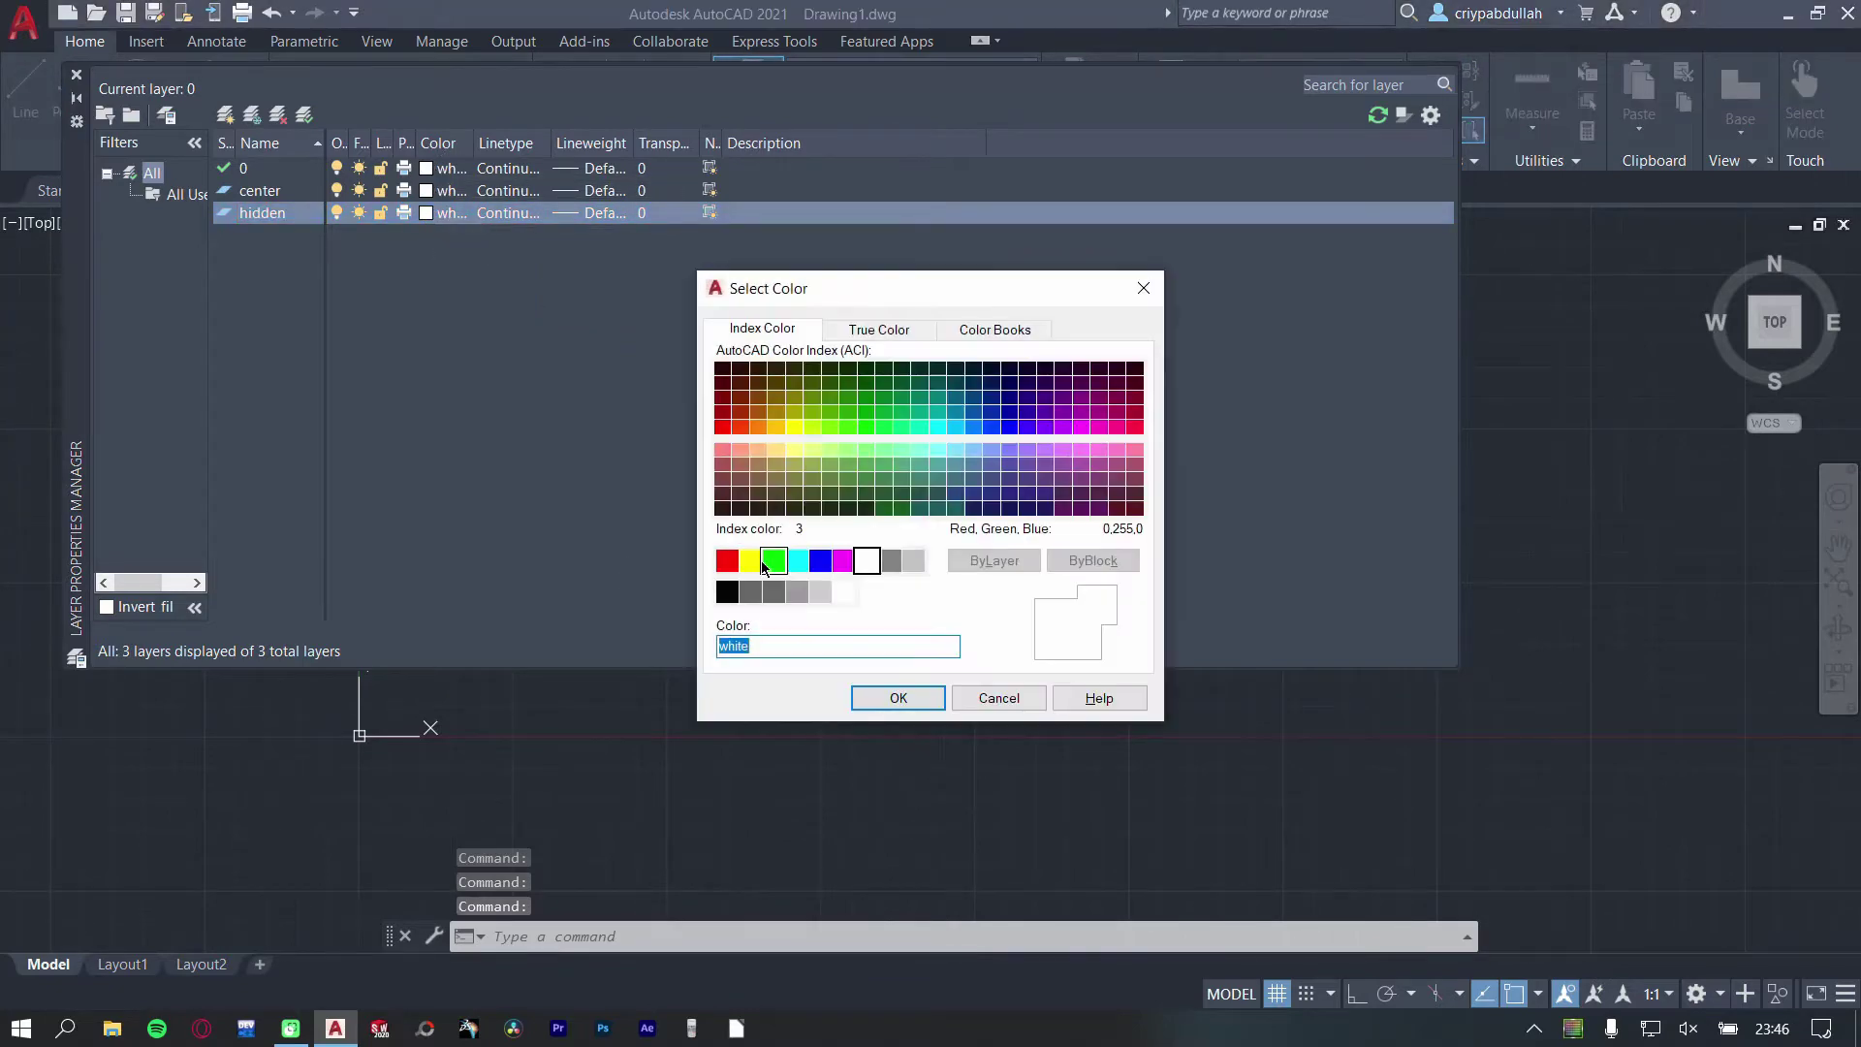
left_click(777, 558)
left_click(871, 692)
left_click(504, 214)
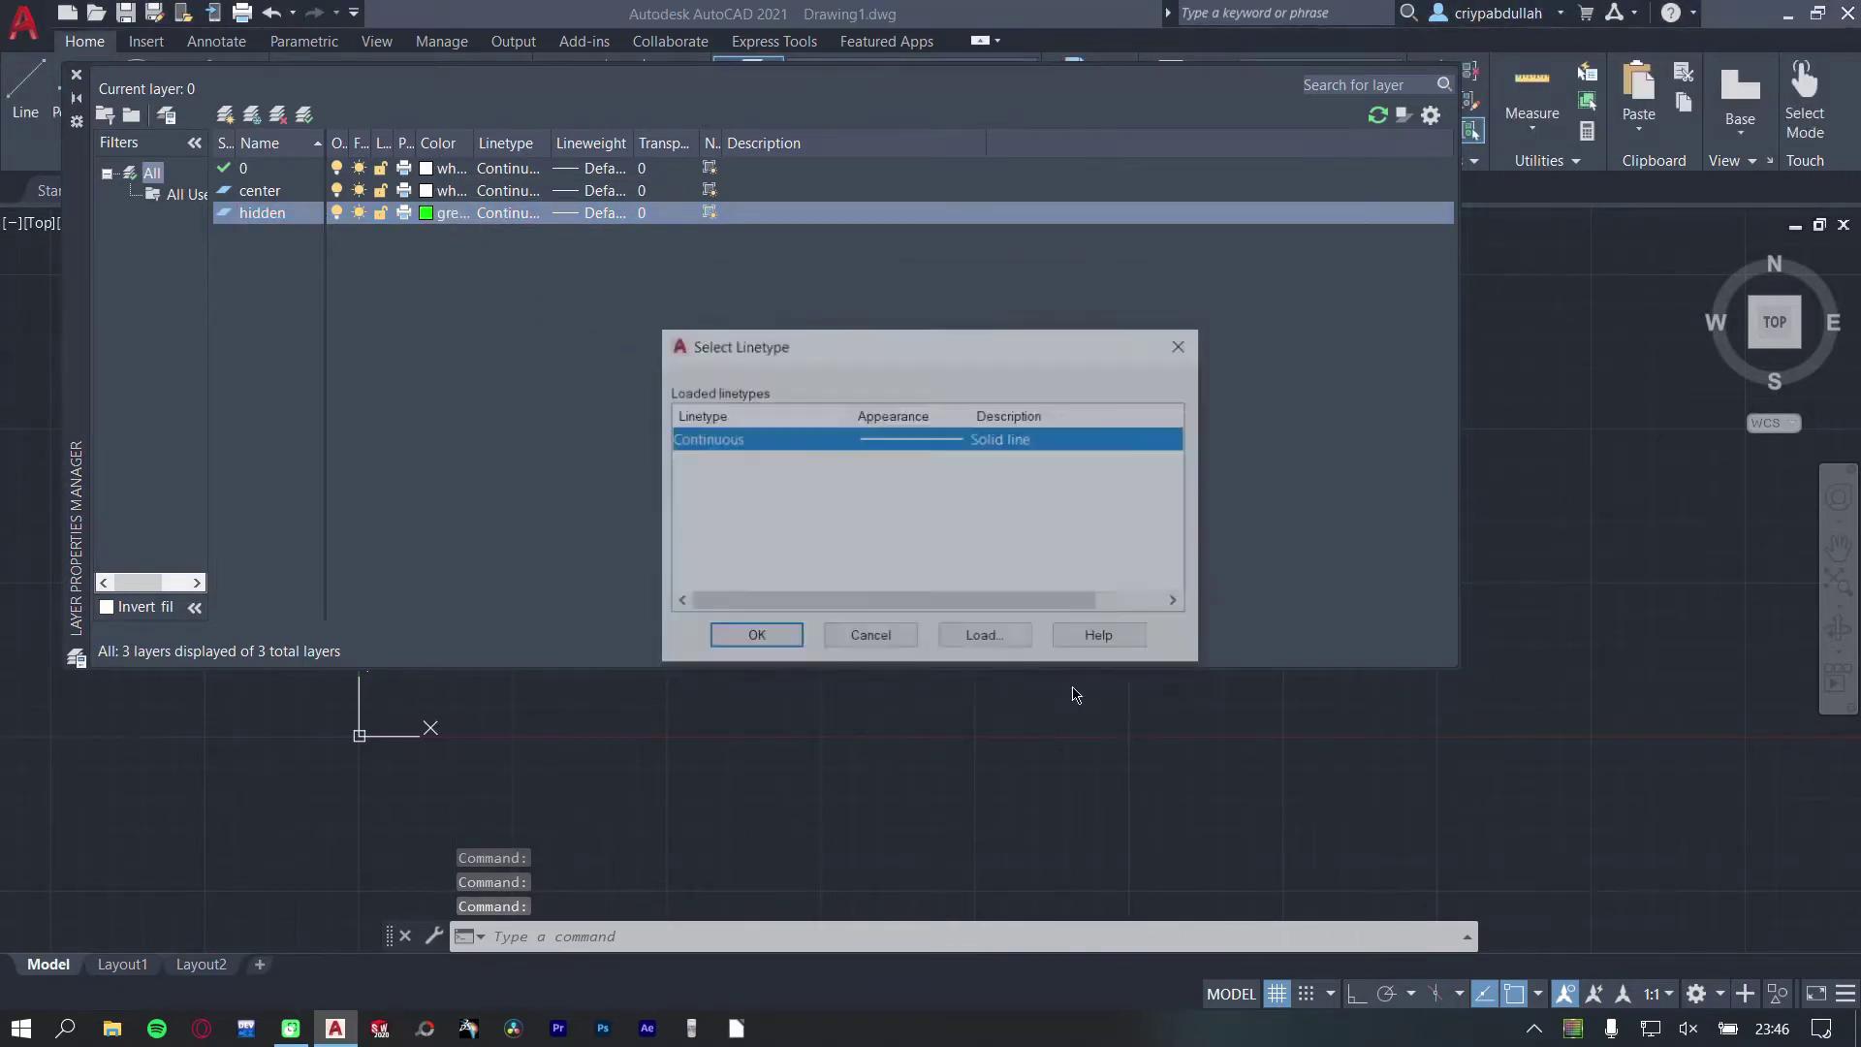
left_click(987, 638)
left_click(743, 483)
key("h")
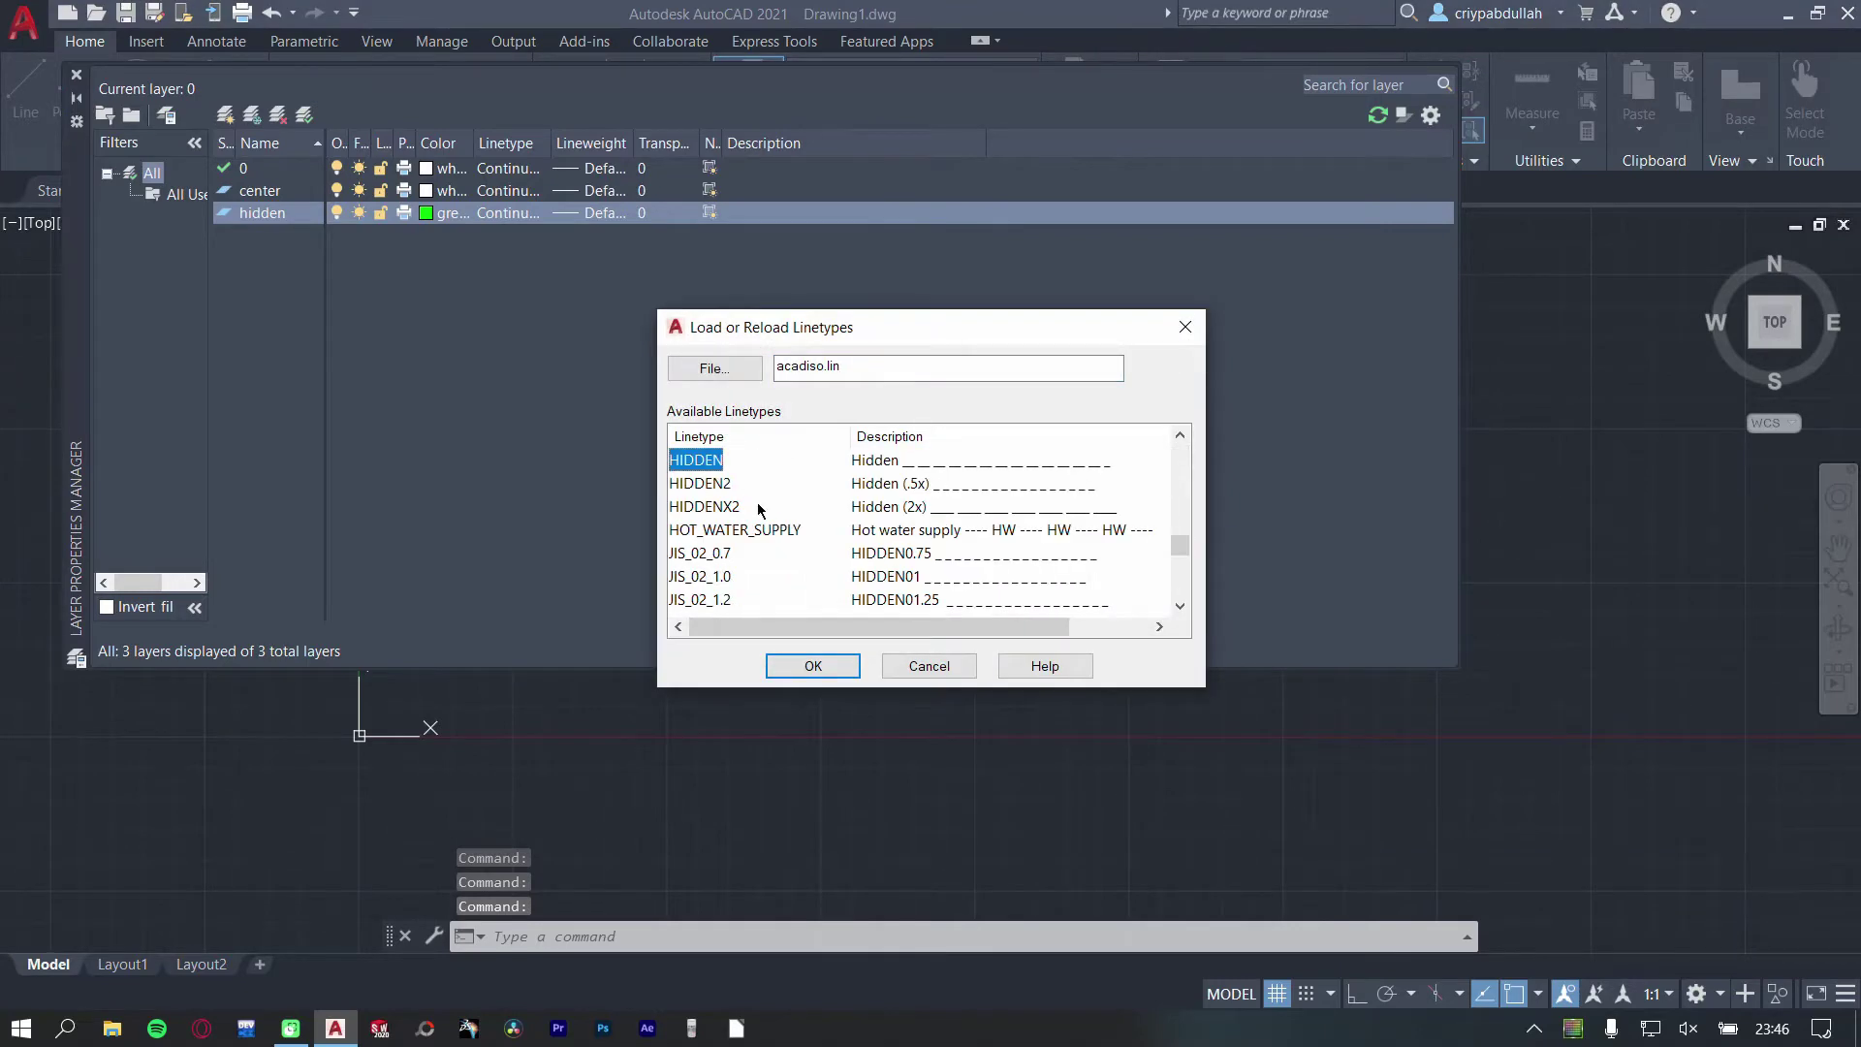
left_click(795, 665)
left_click(707, 462)
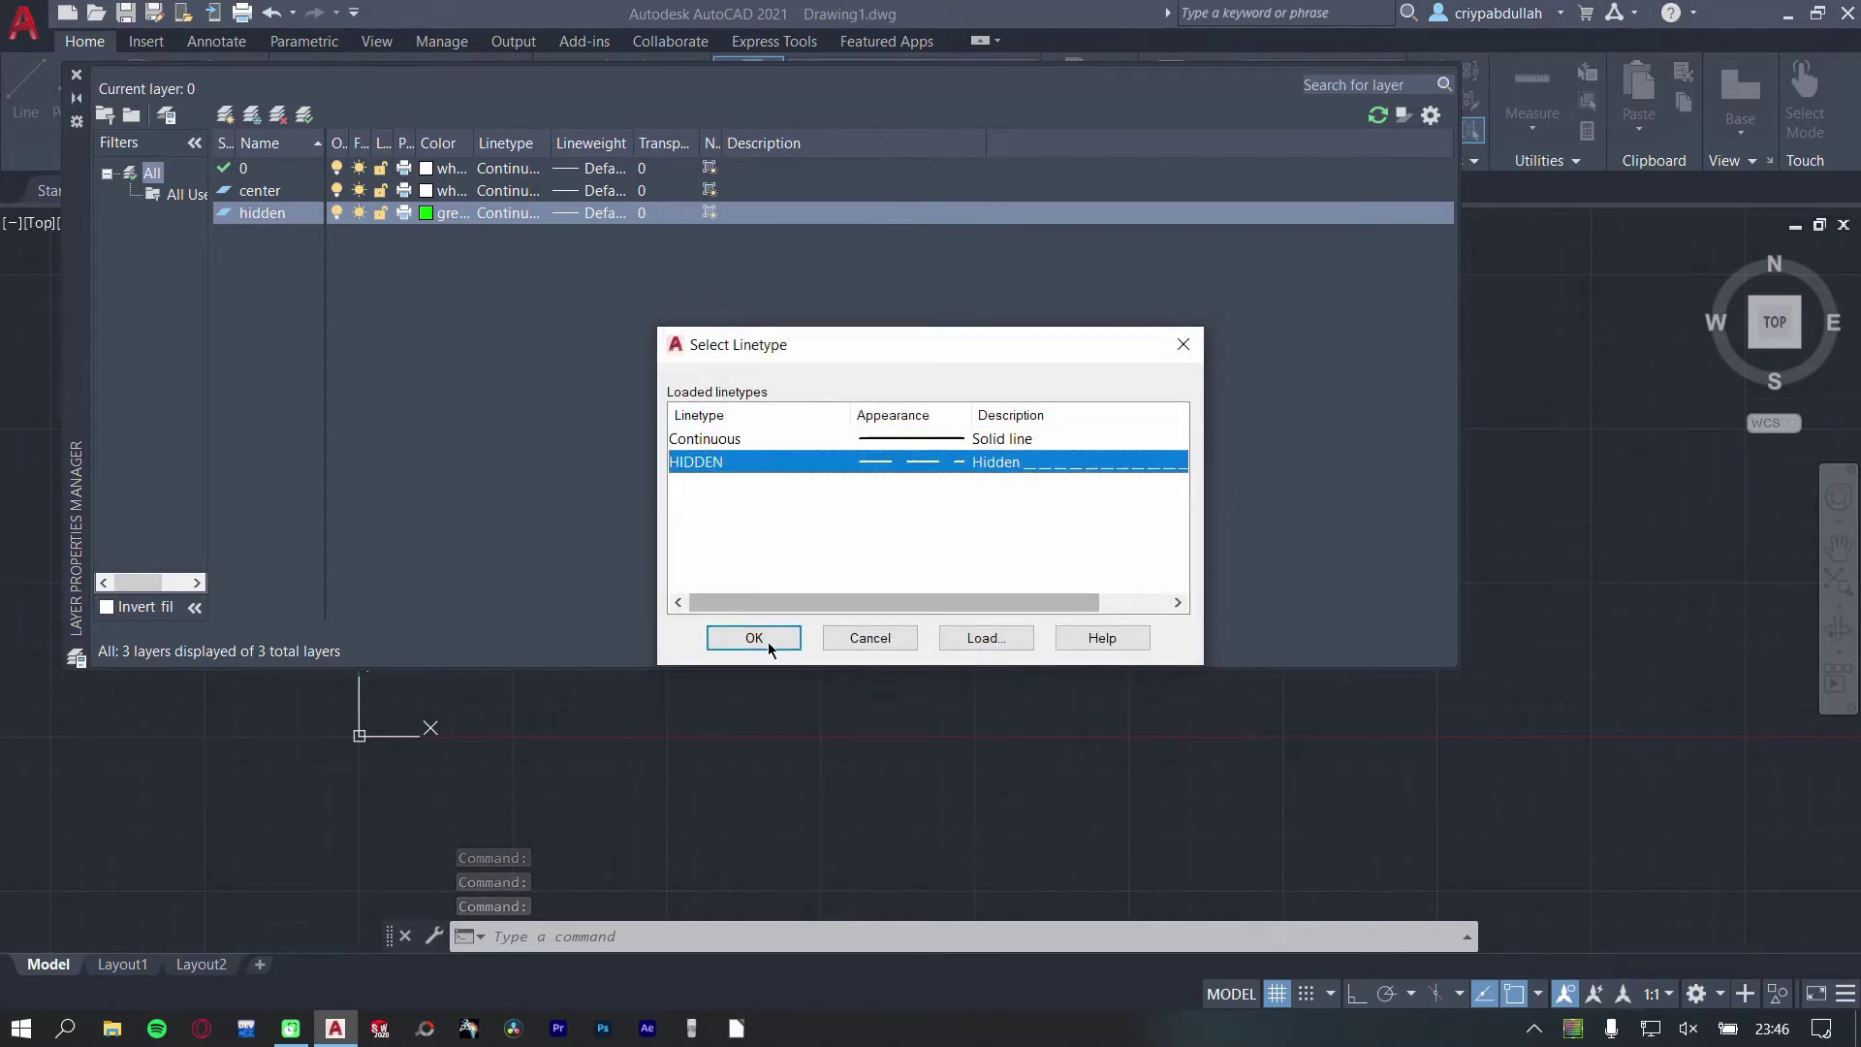
left_click(756, 638)
left_click(291, 198)
- Set the center layer's colour to red, then load and assign the CENTER linetype
left_click(438, 191)
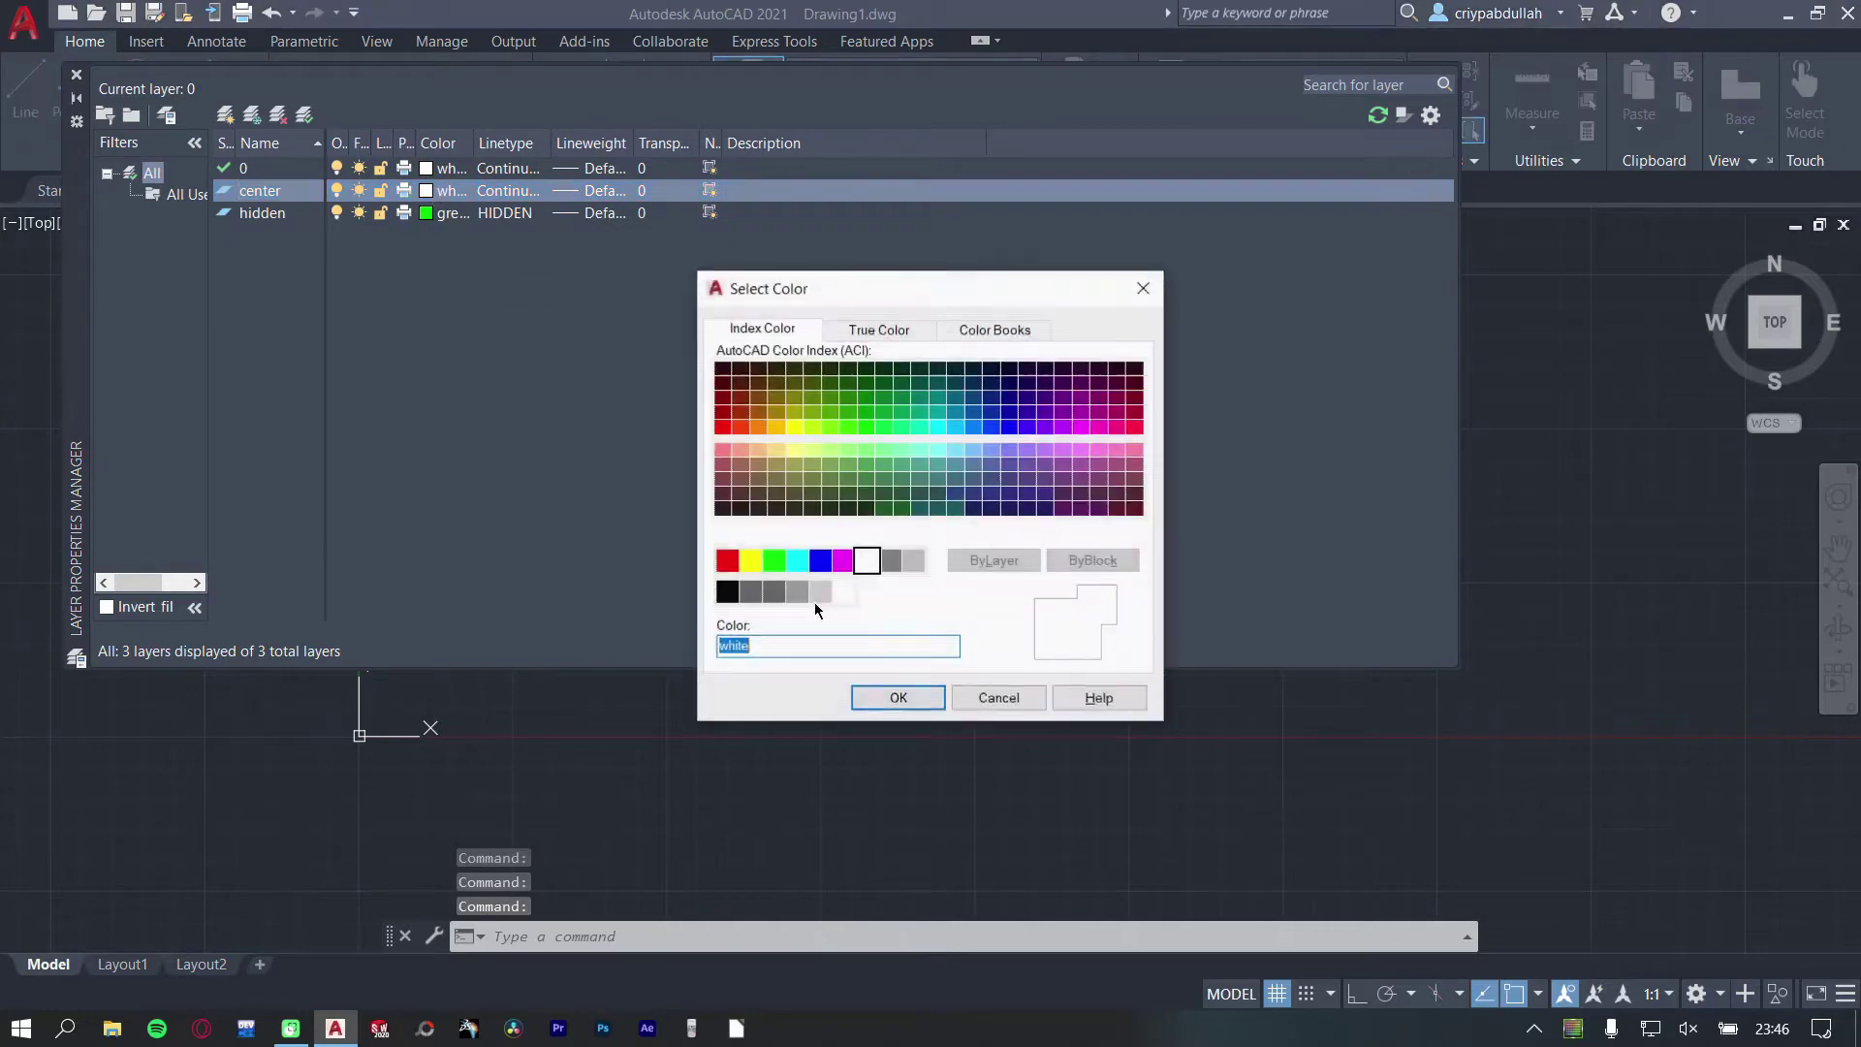
left_click(727, 560)
left_click(880, 696)
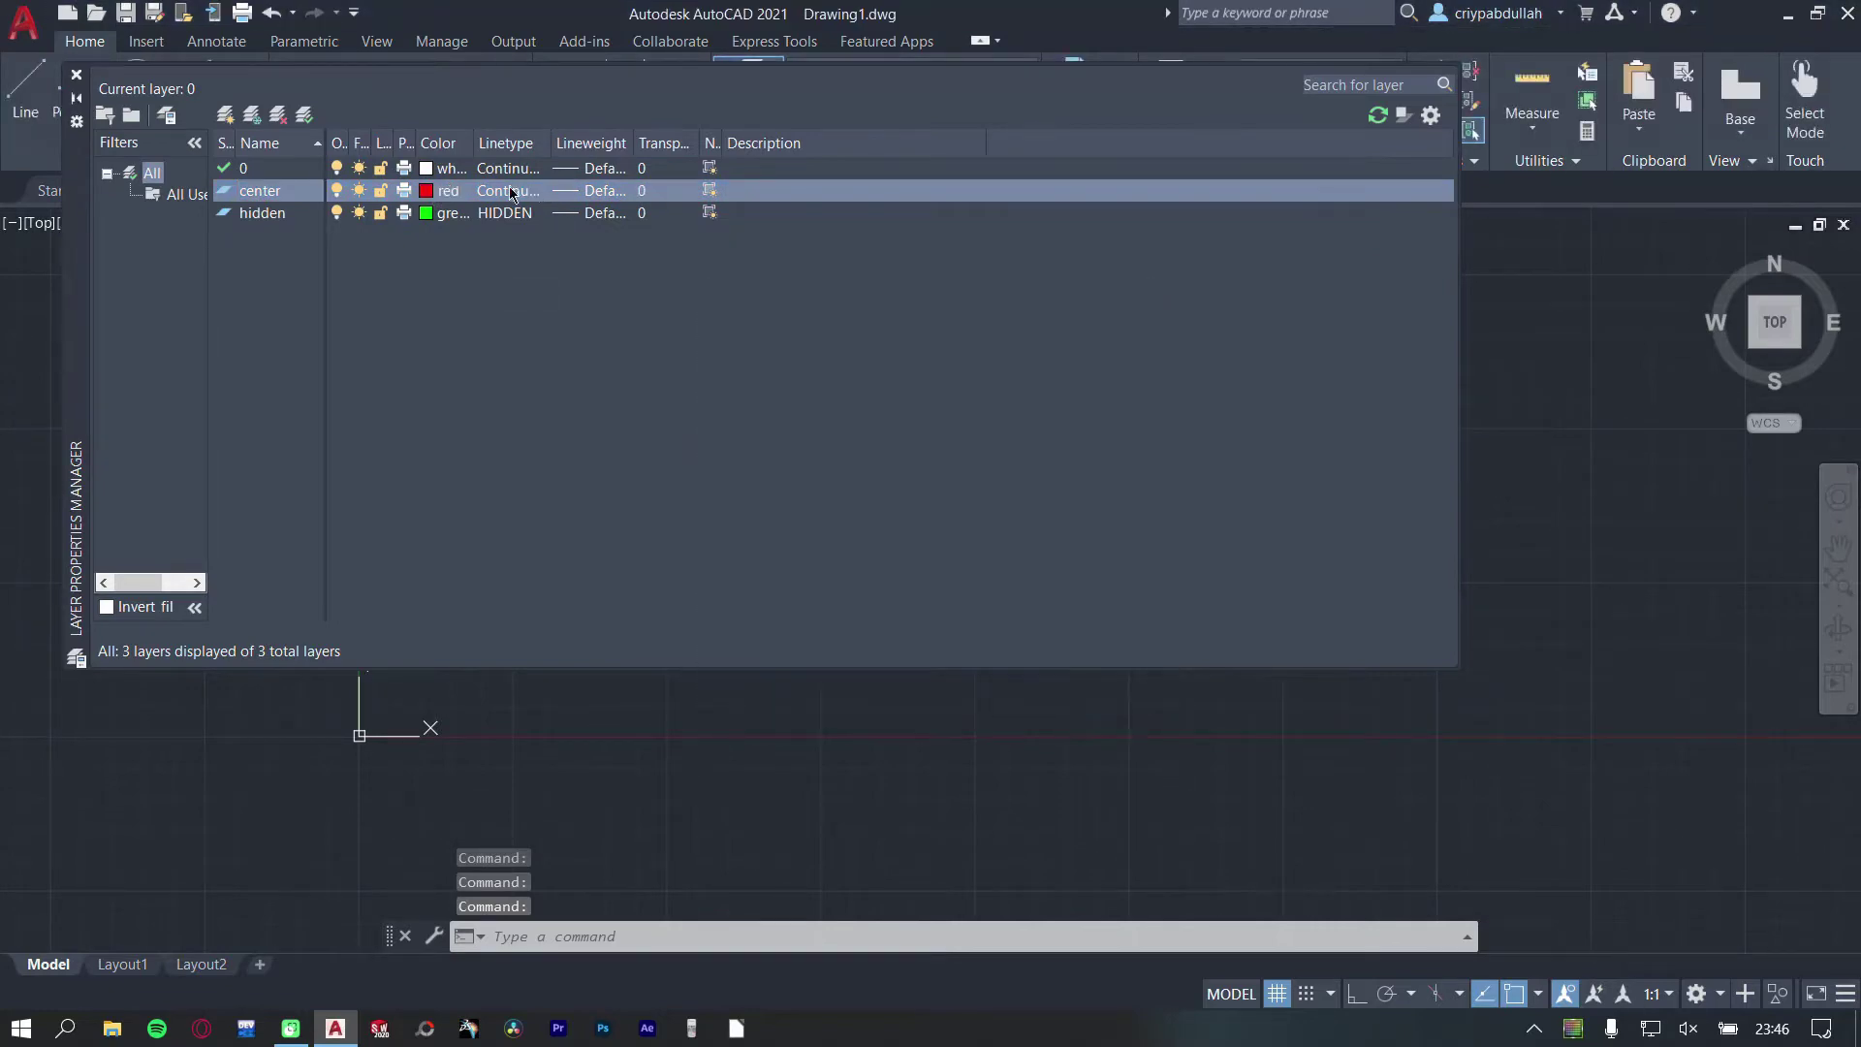
left_click(507, 190)
left_click(982, 638)
left_click(761, 496)
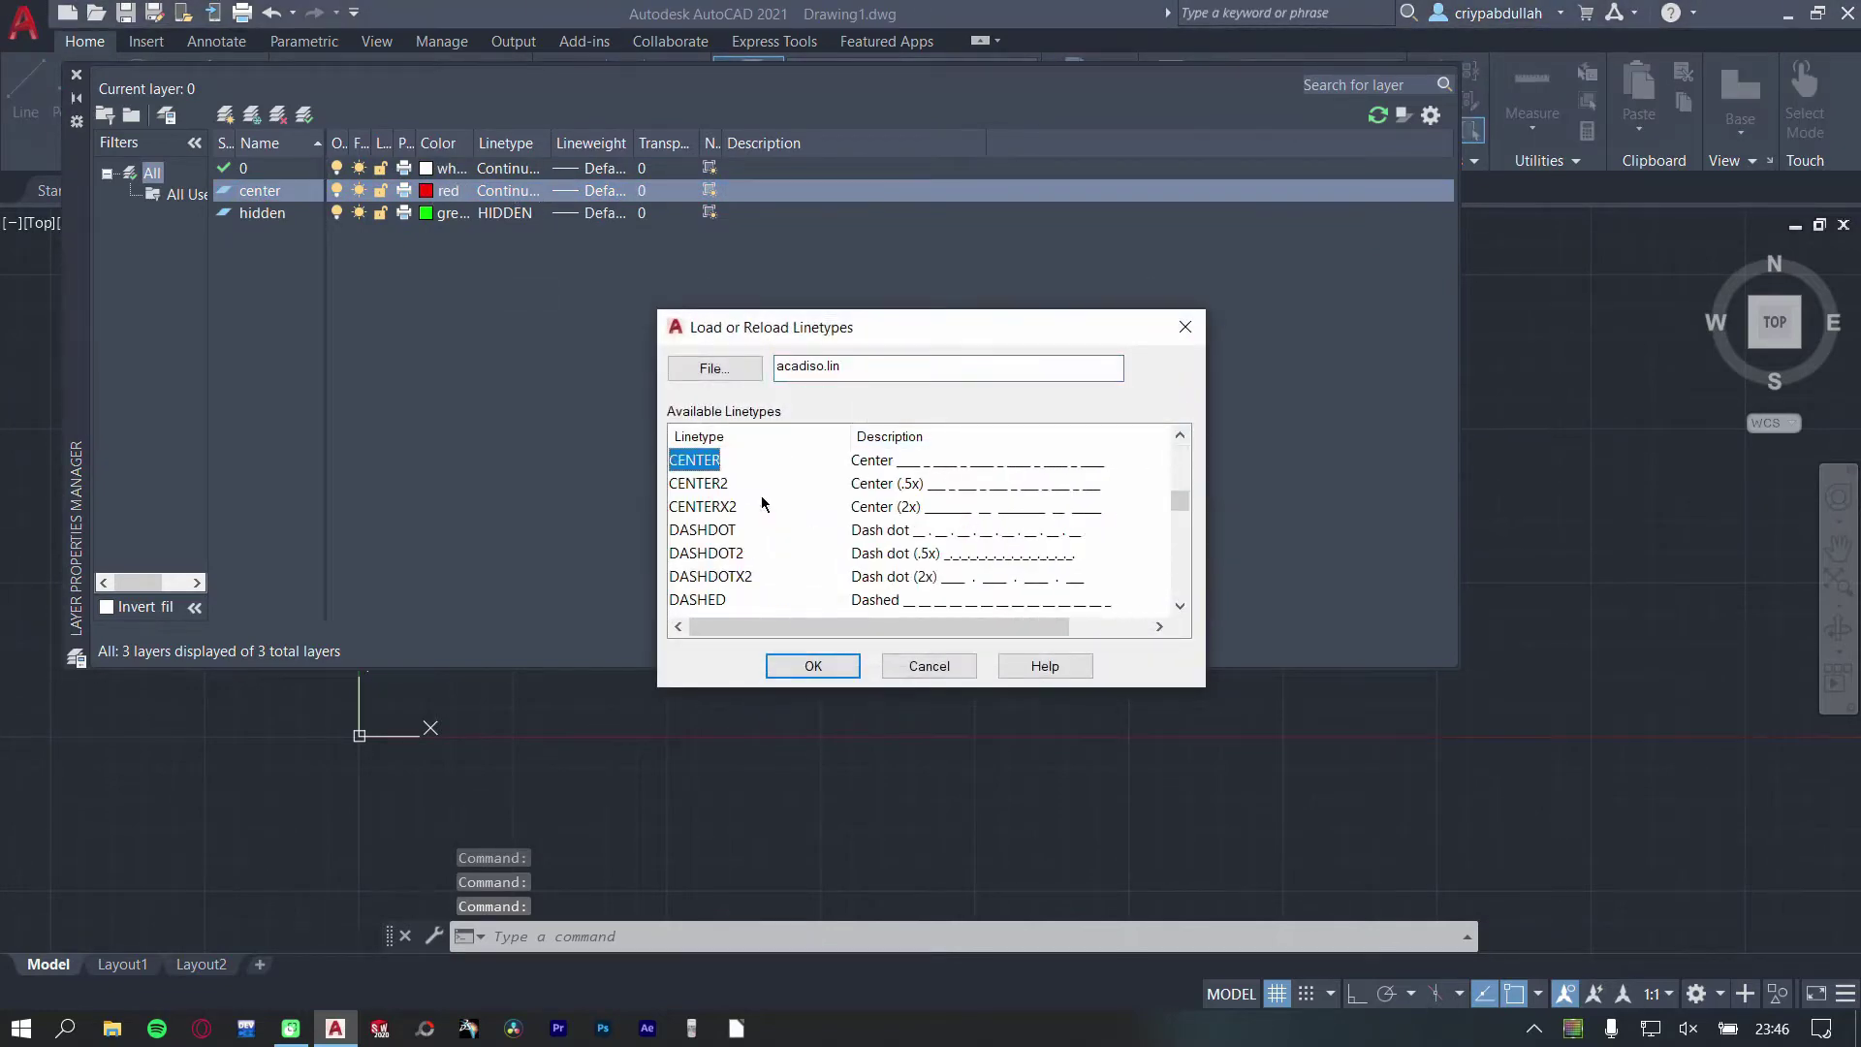
key("c")
left_click(814, 666)
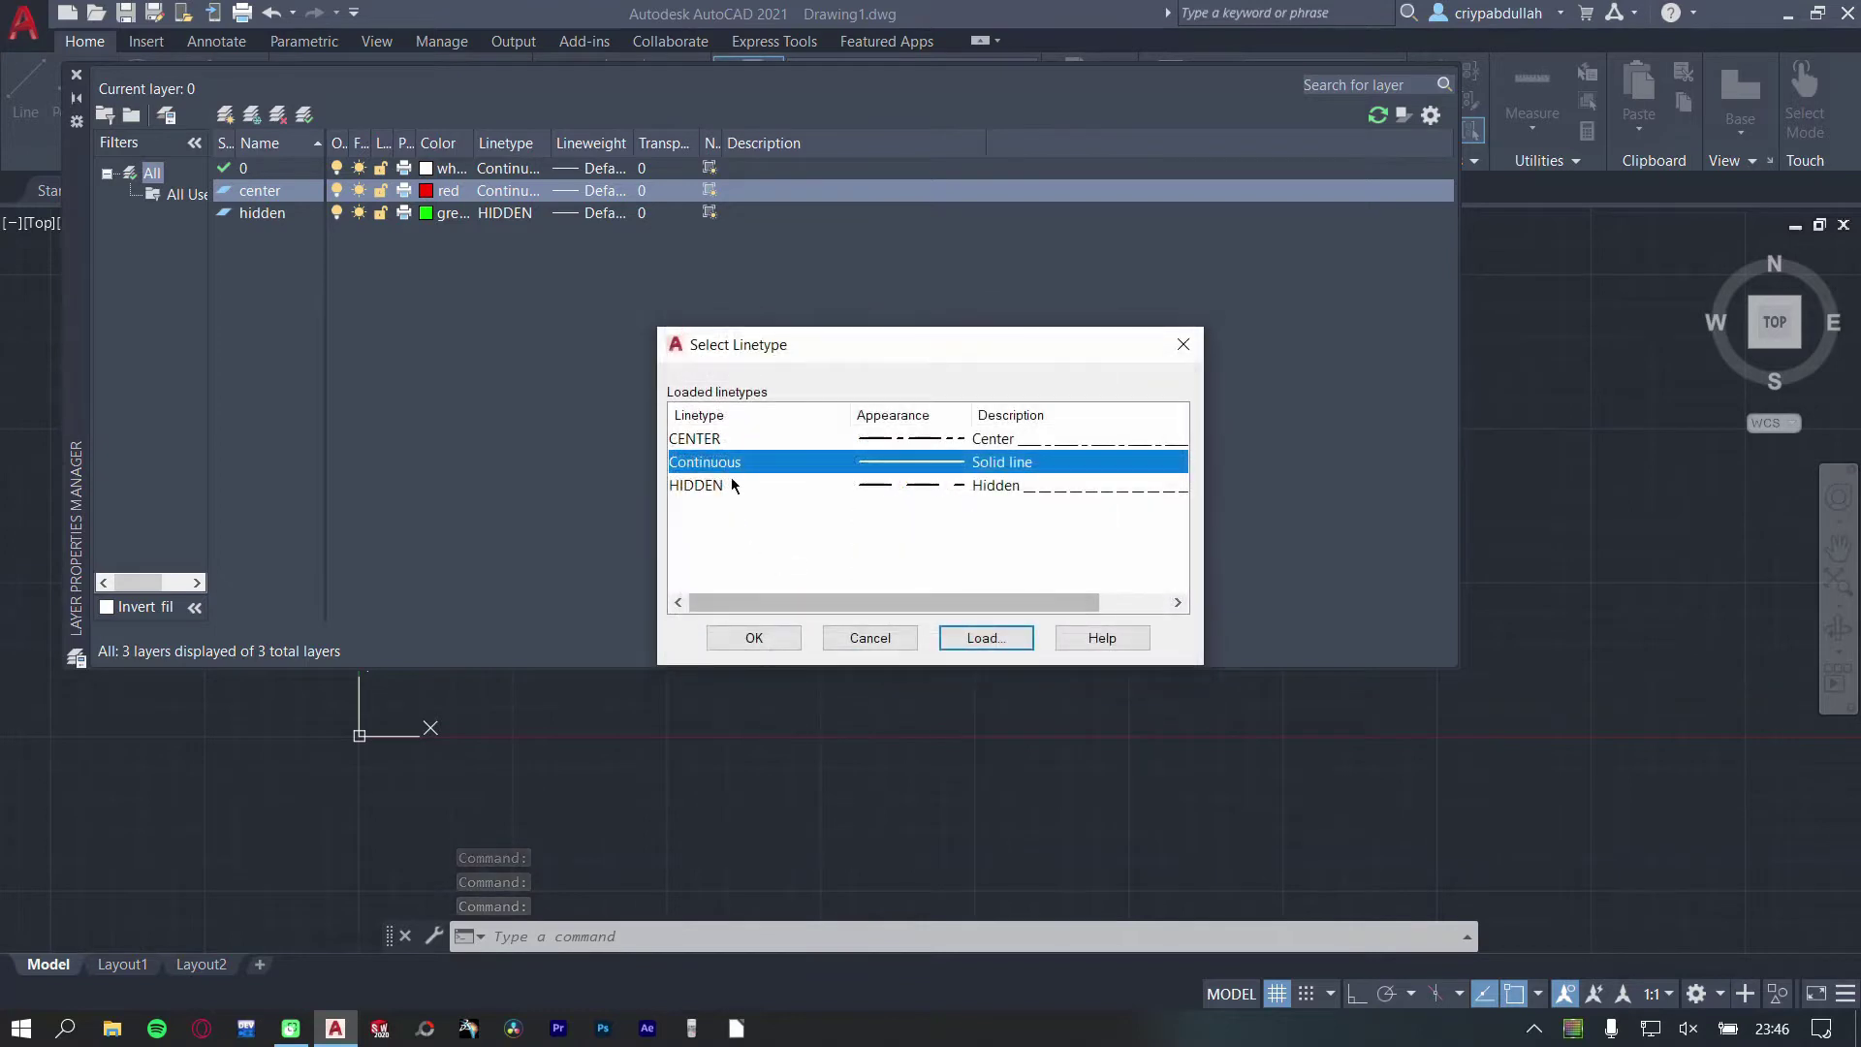
left_click(736, 438)
left_click(775, 640)
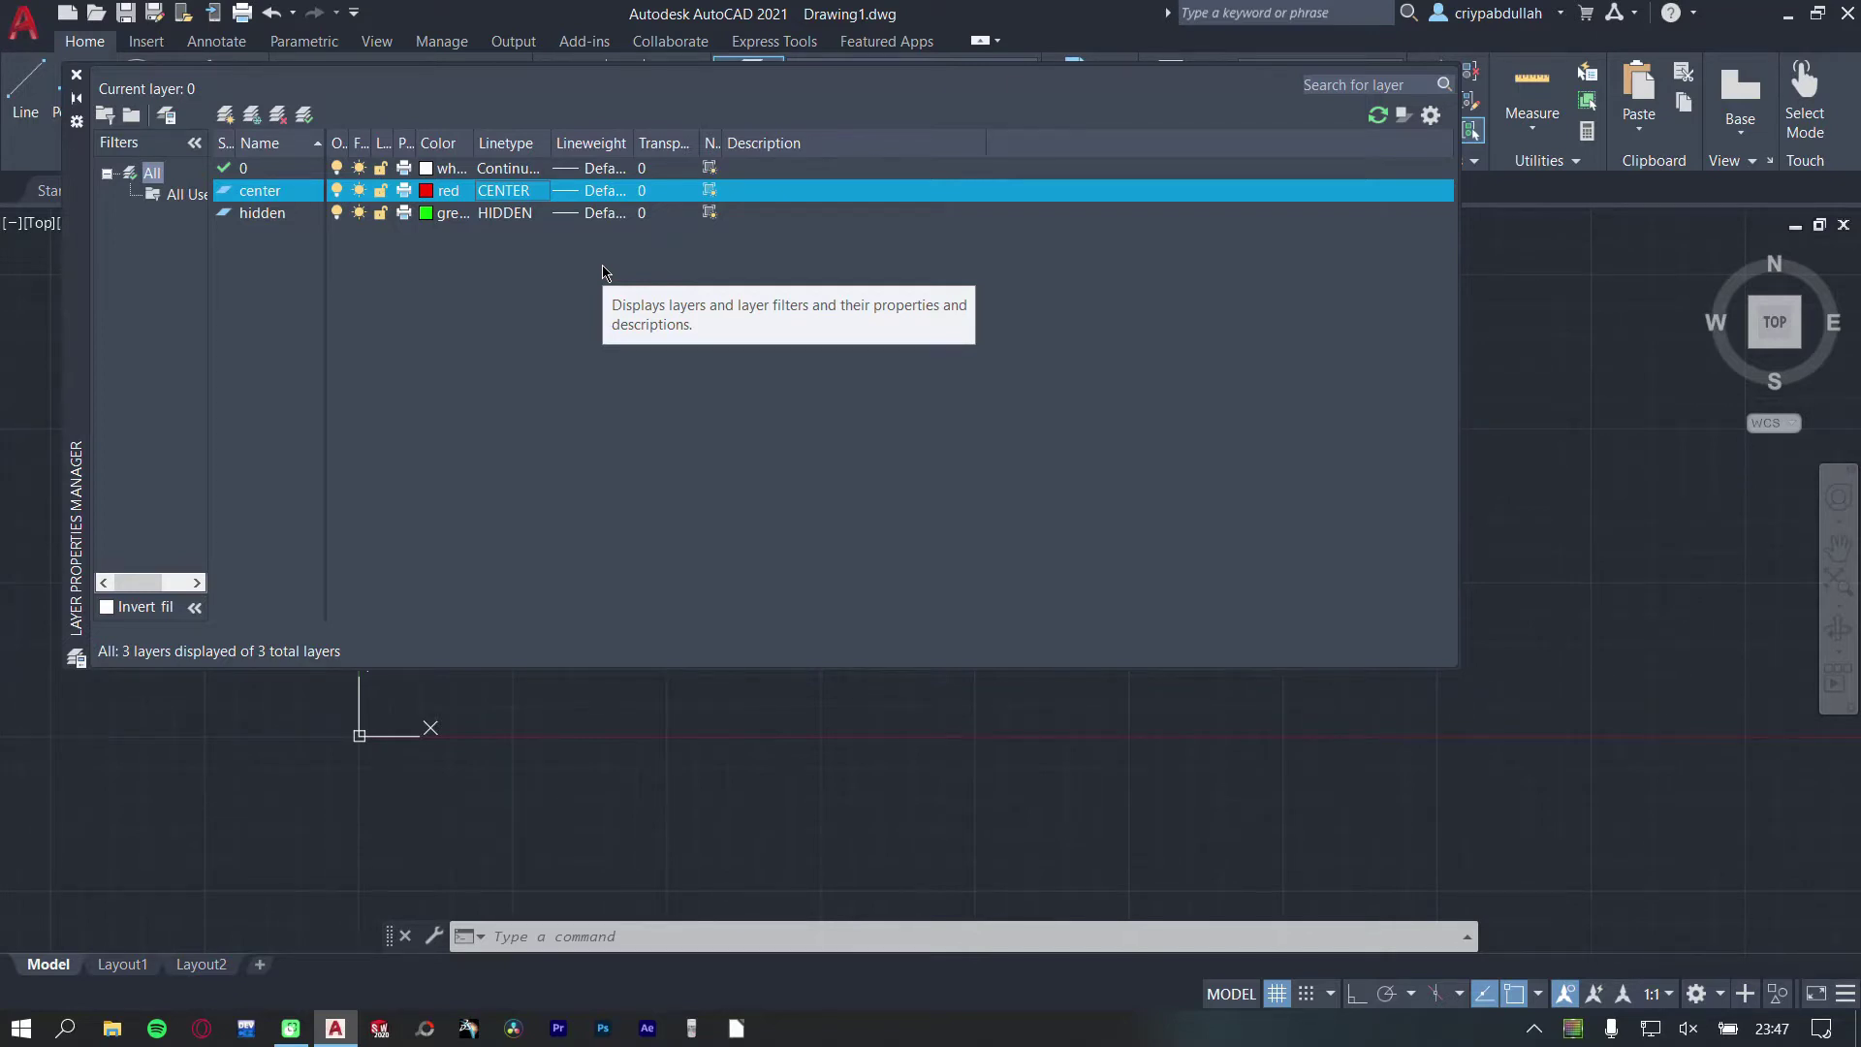
- Close the Layer Properties Manager palette
left_click(76, 75)
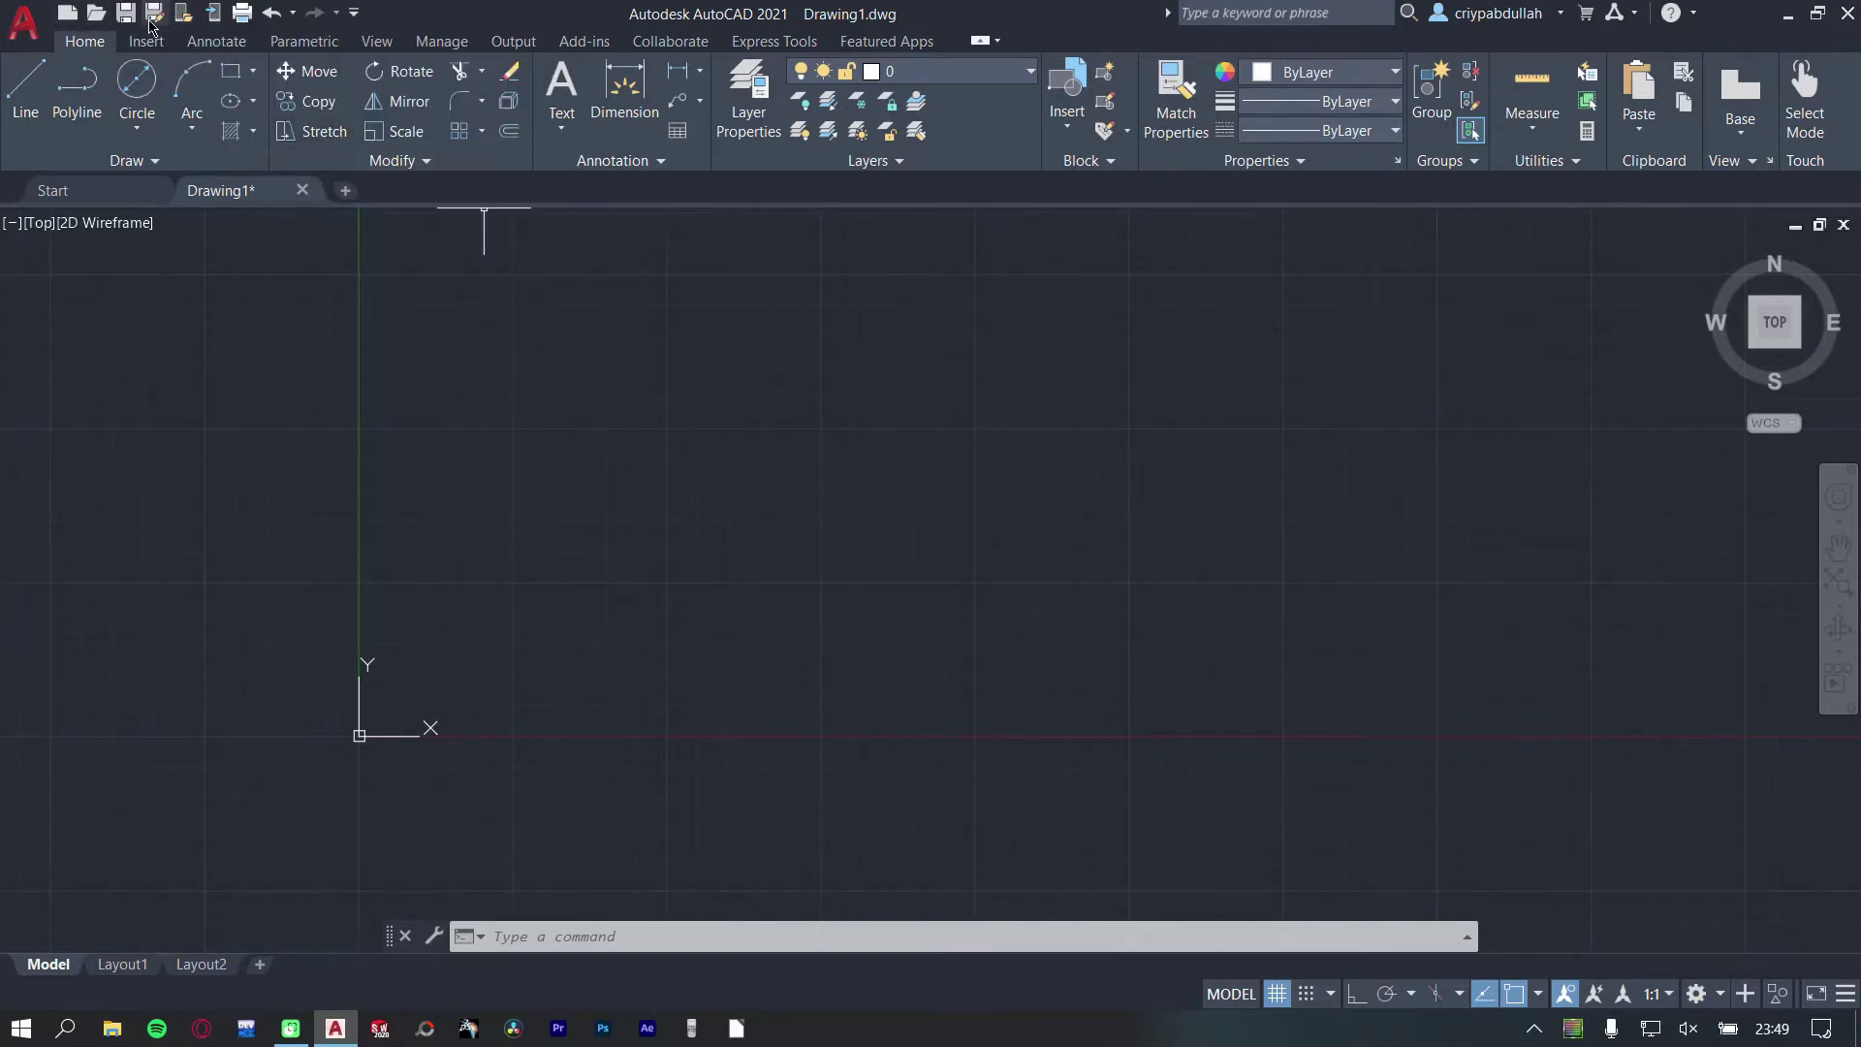
- Save as Drawing1.dwg in AutoCAD 2018 format inside the Desktop's hatırlatmalar folder
left_click(154, 15)
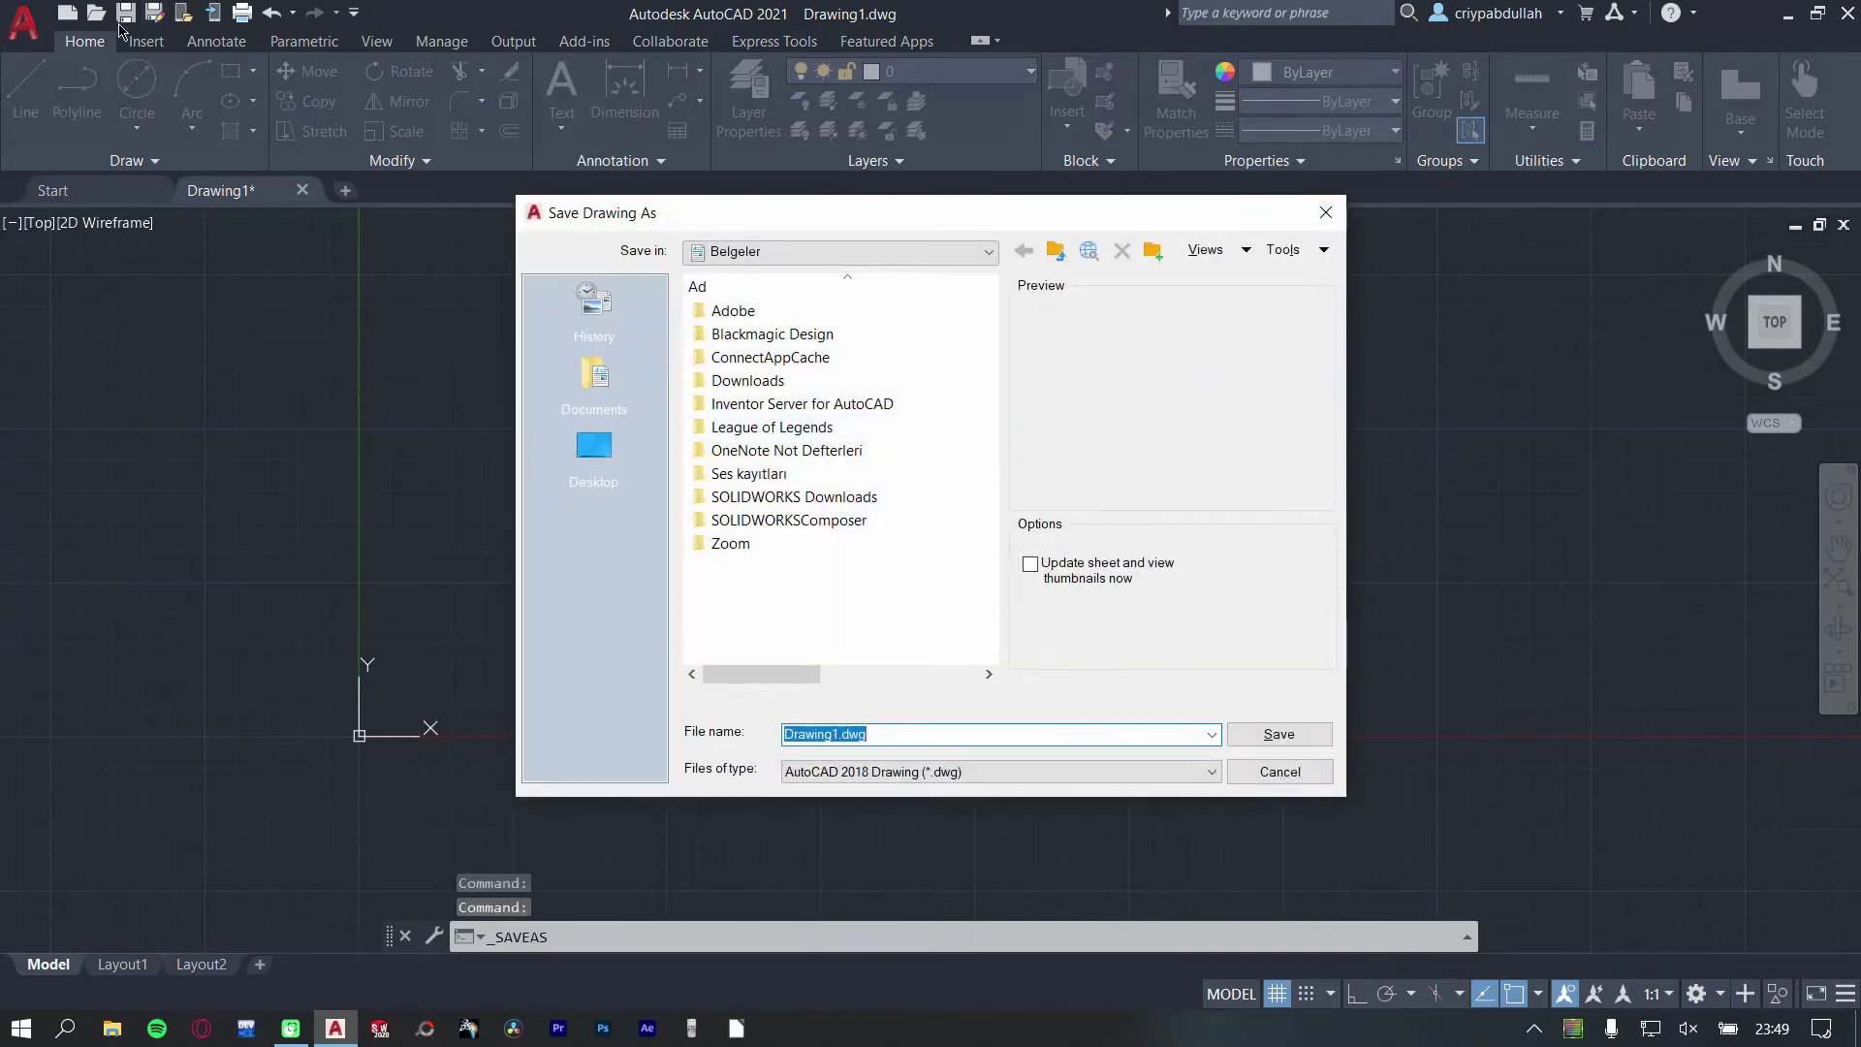
left_click(594, 448)
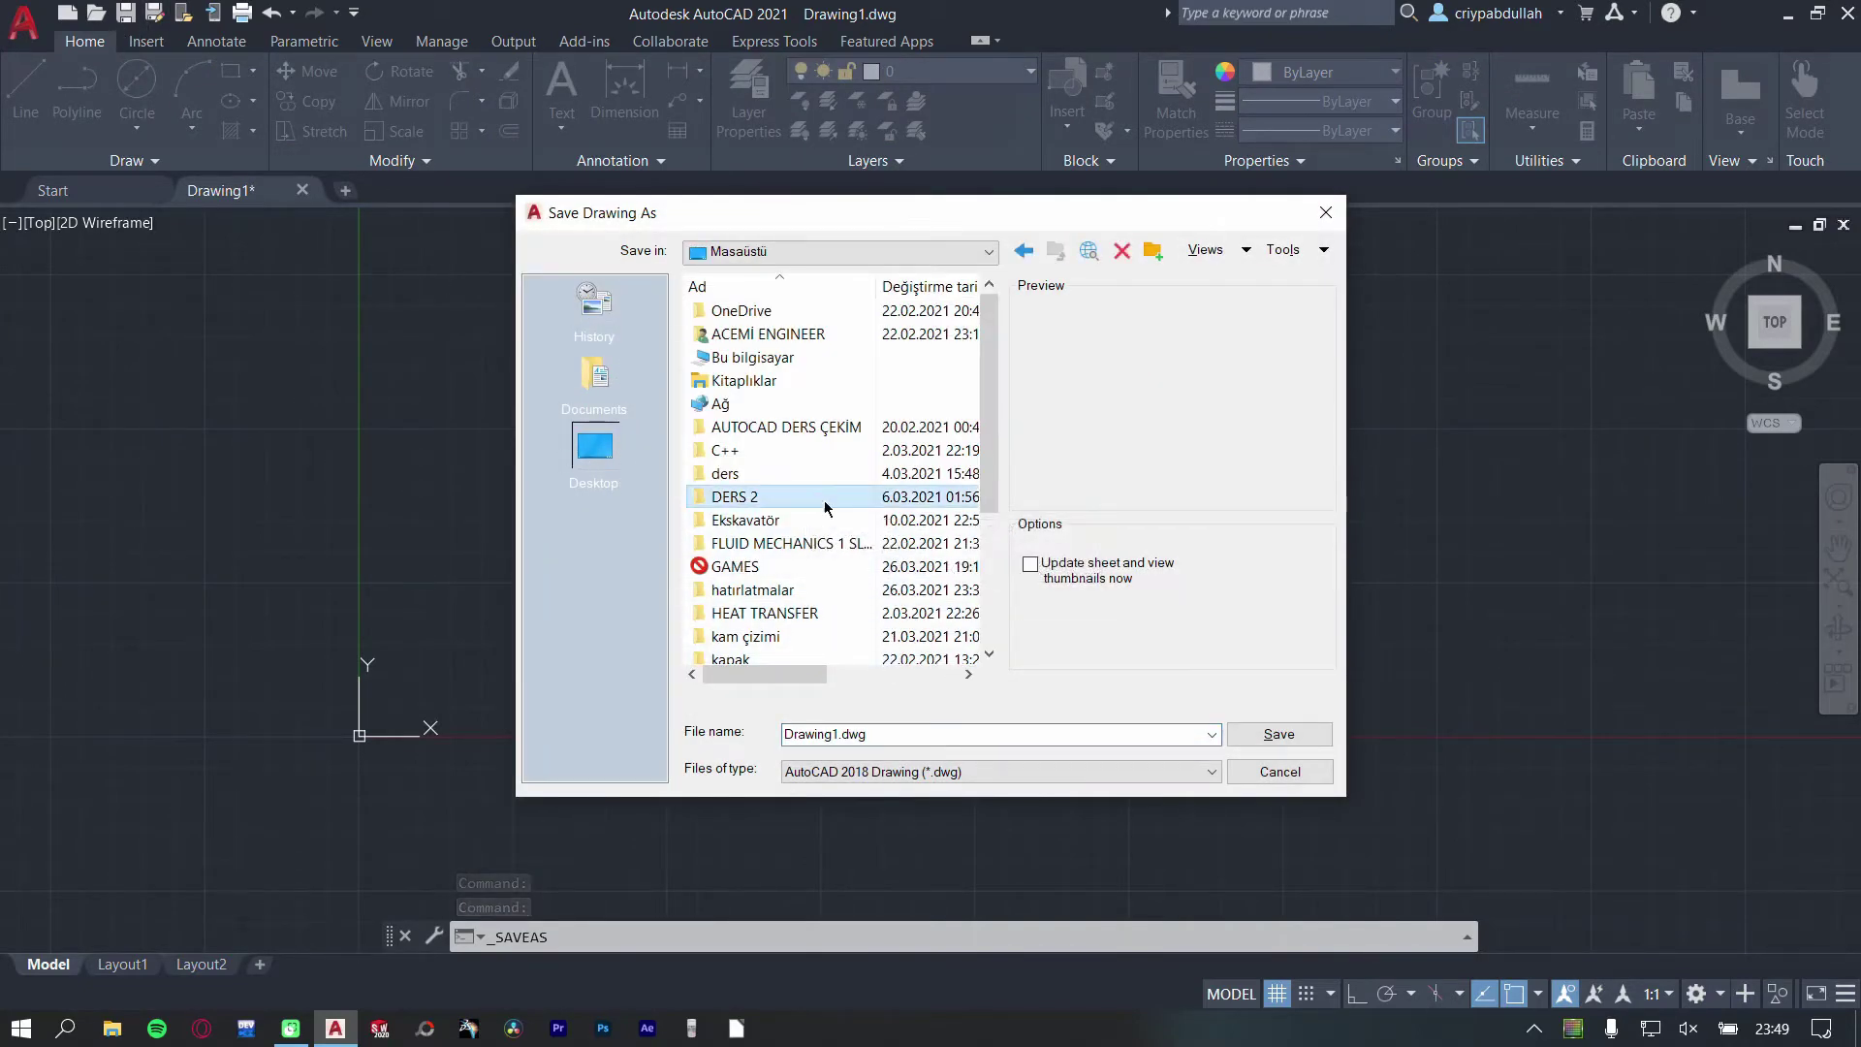
left_click(872, 590)
mouse_move(785, 599)
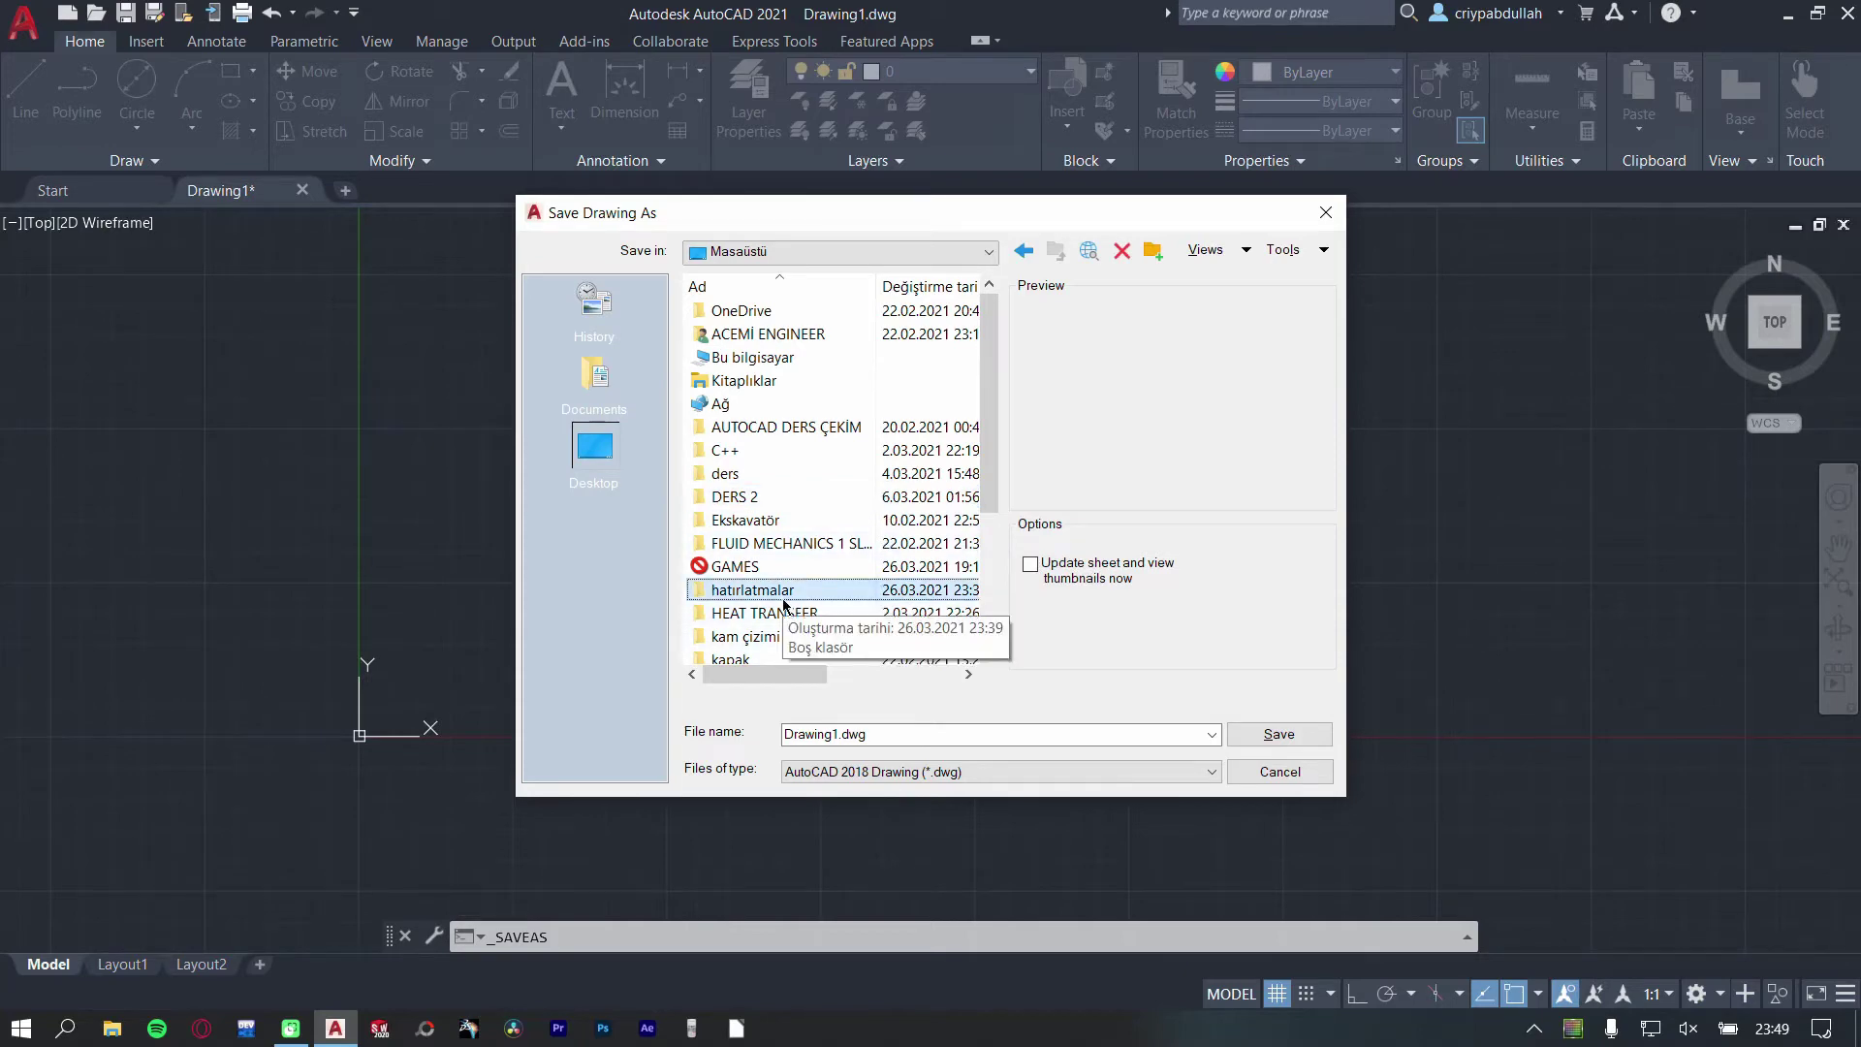
left_click(1296, 741)
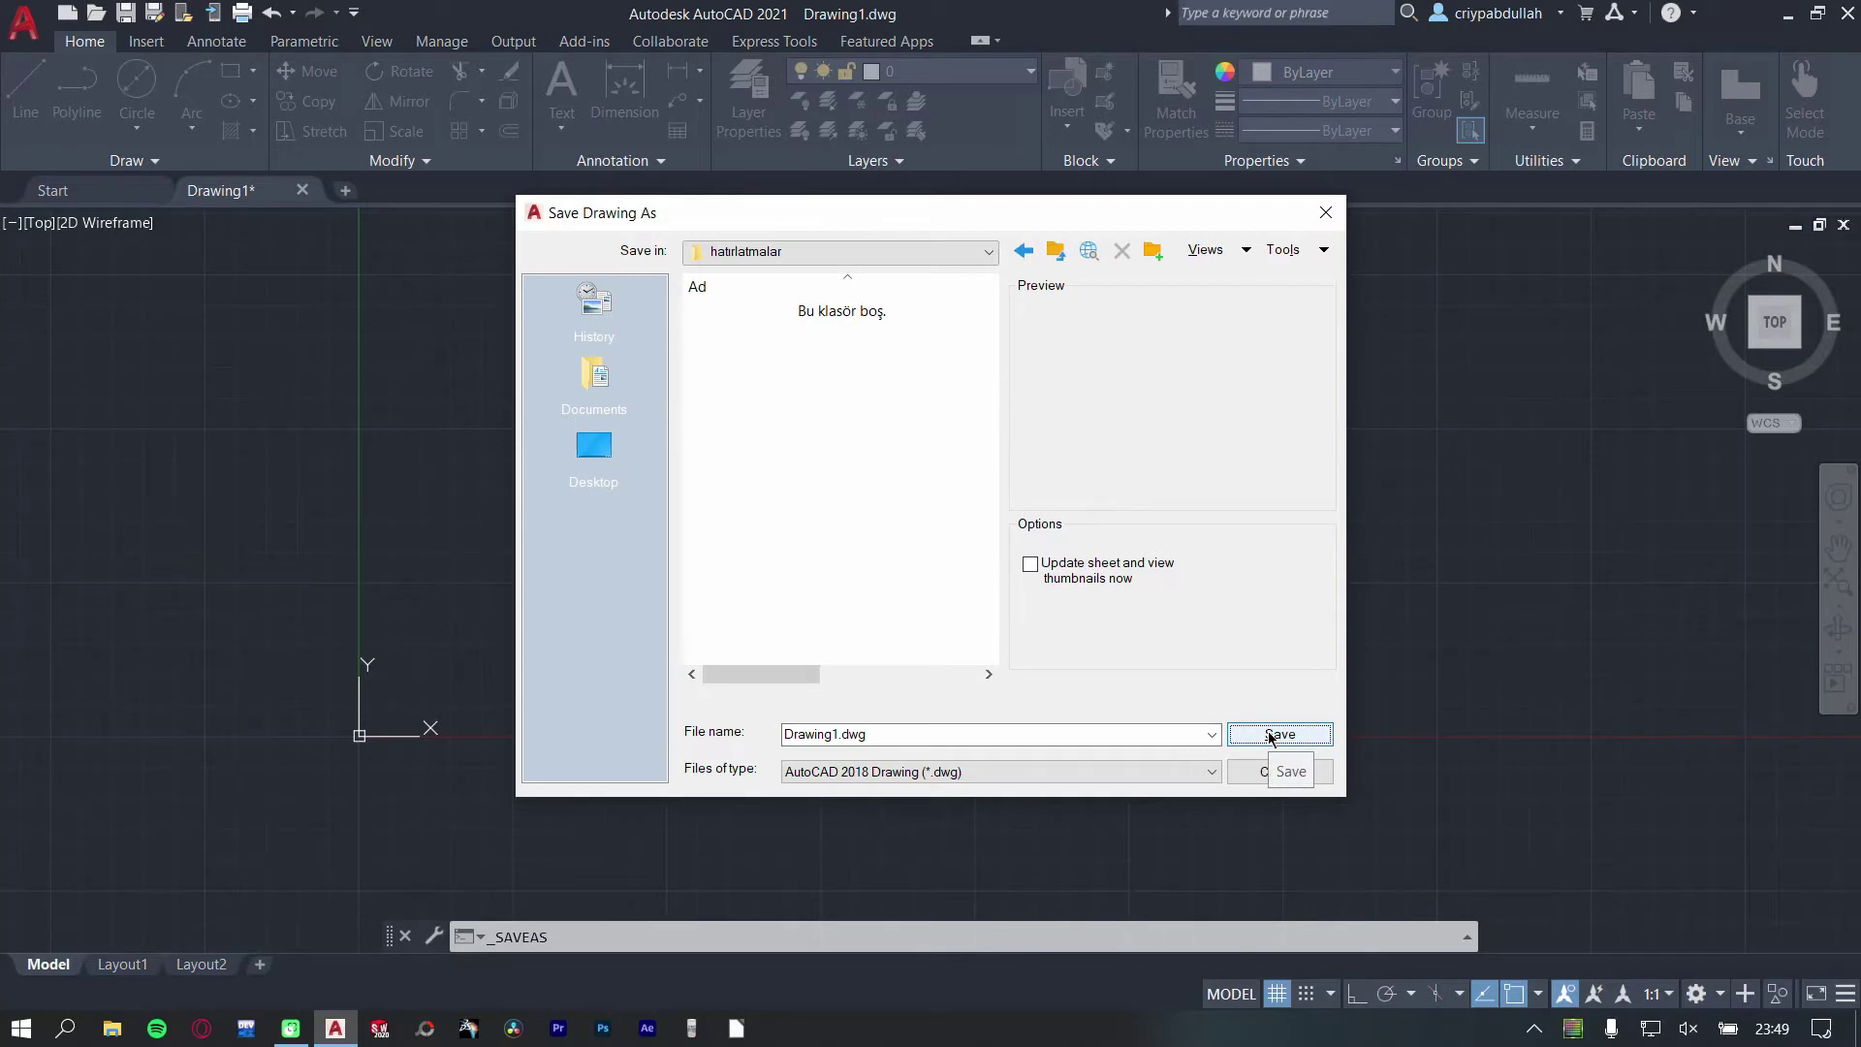
left_click(921, 772)
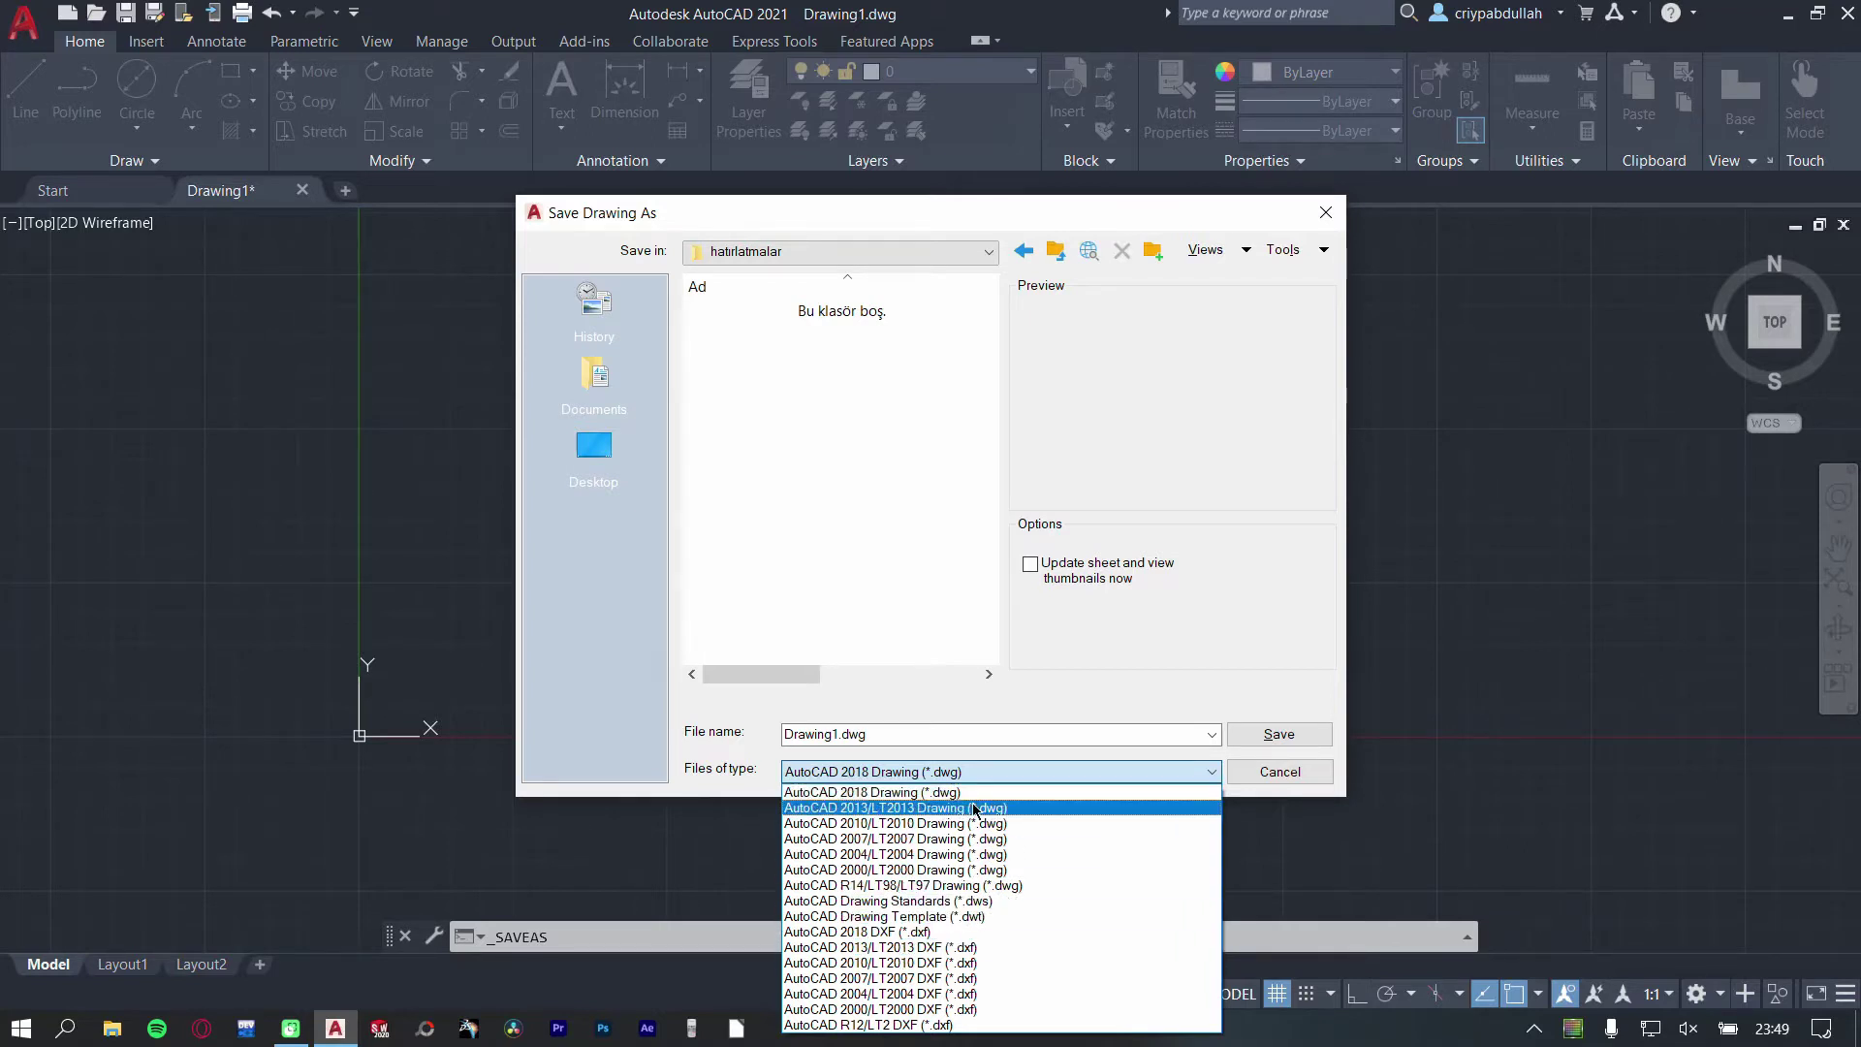
left_click(904, 774)
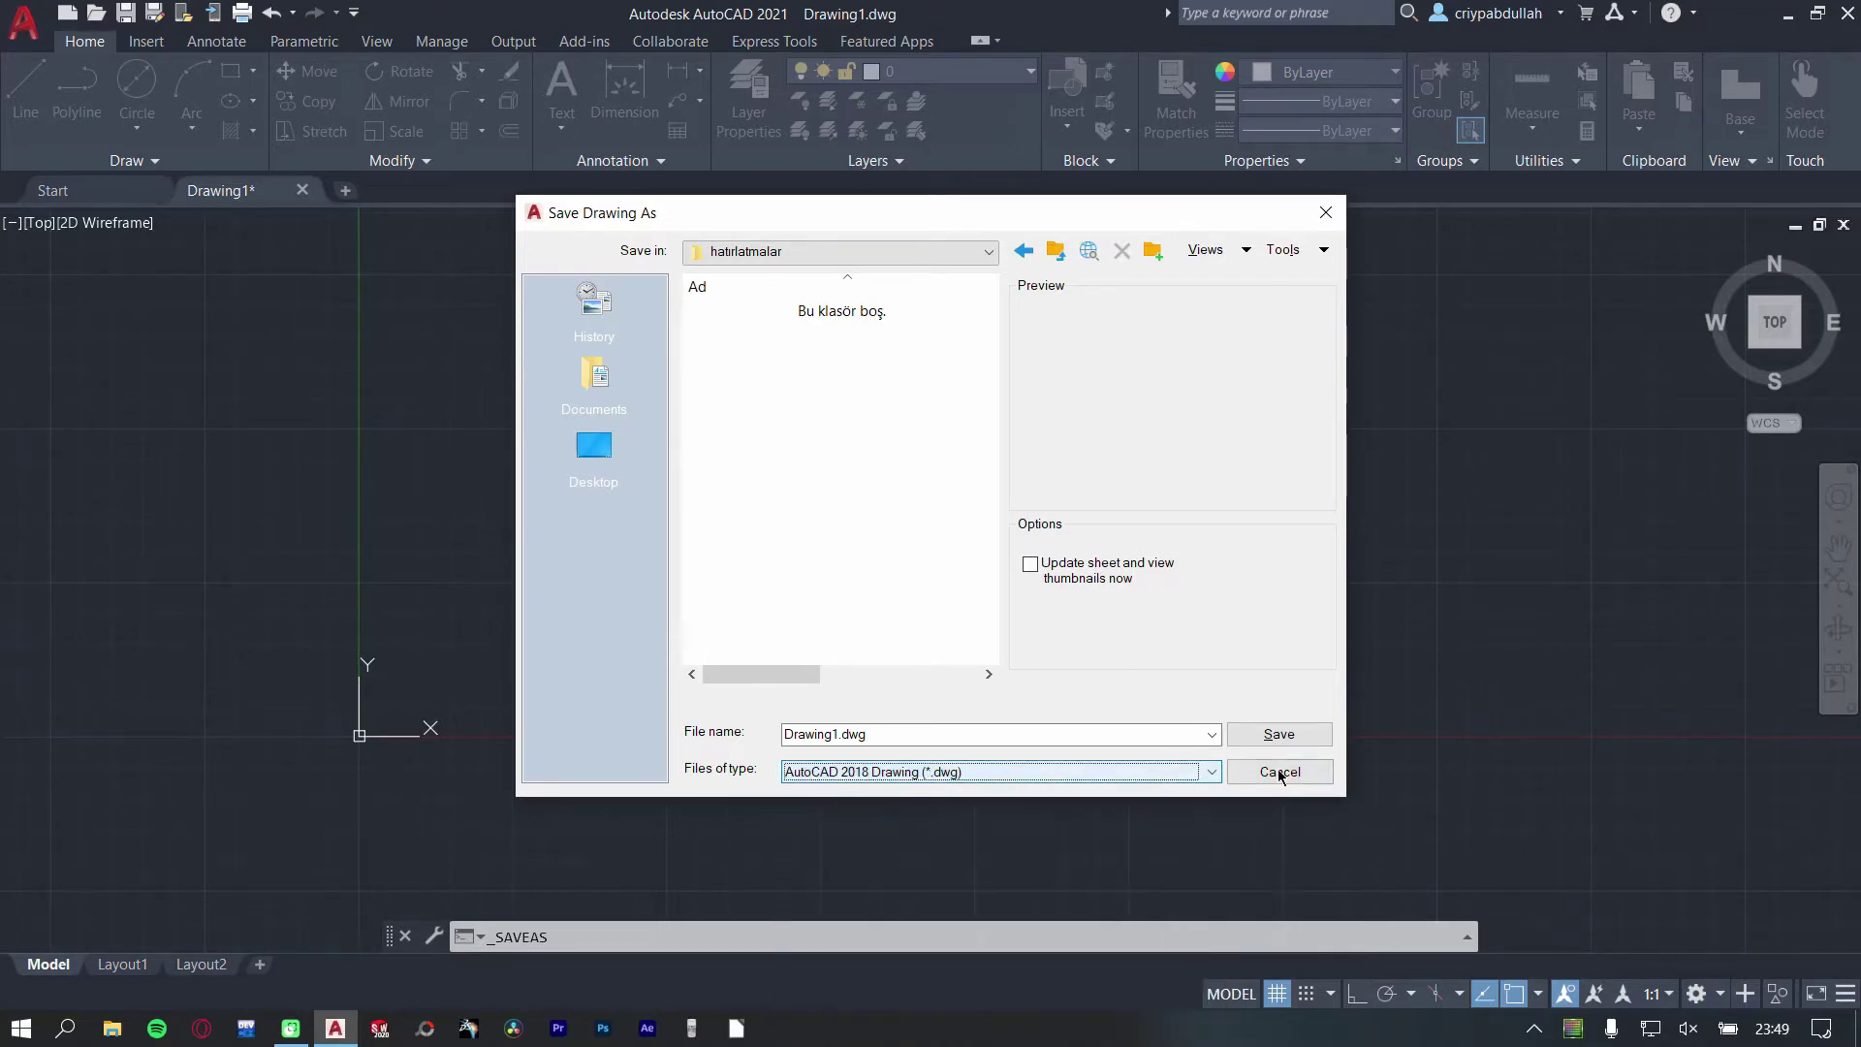
left_click(1317, 739)
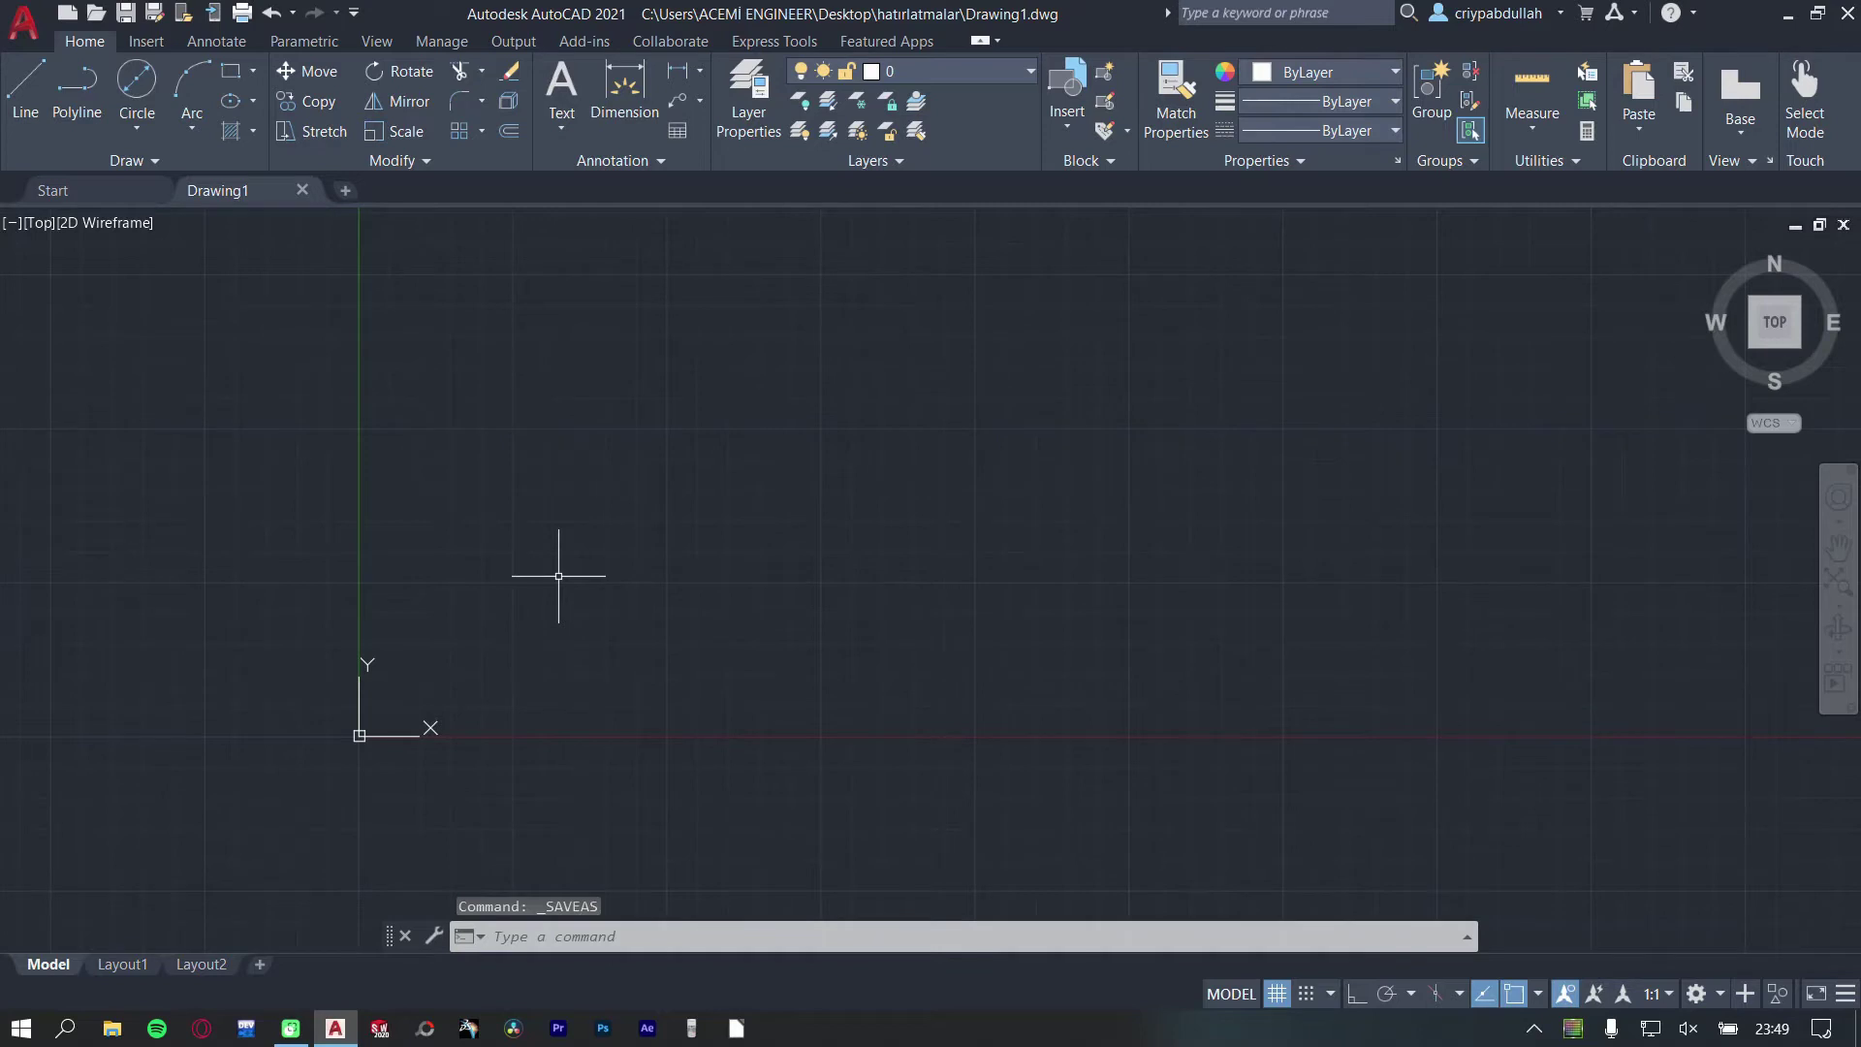
- Draw a large circle and a smaller circle to its right
left_click(136, 82)
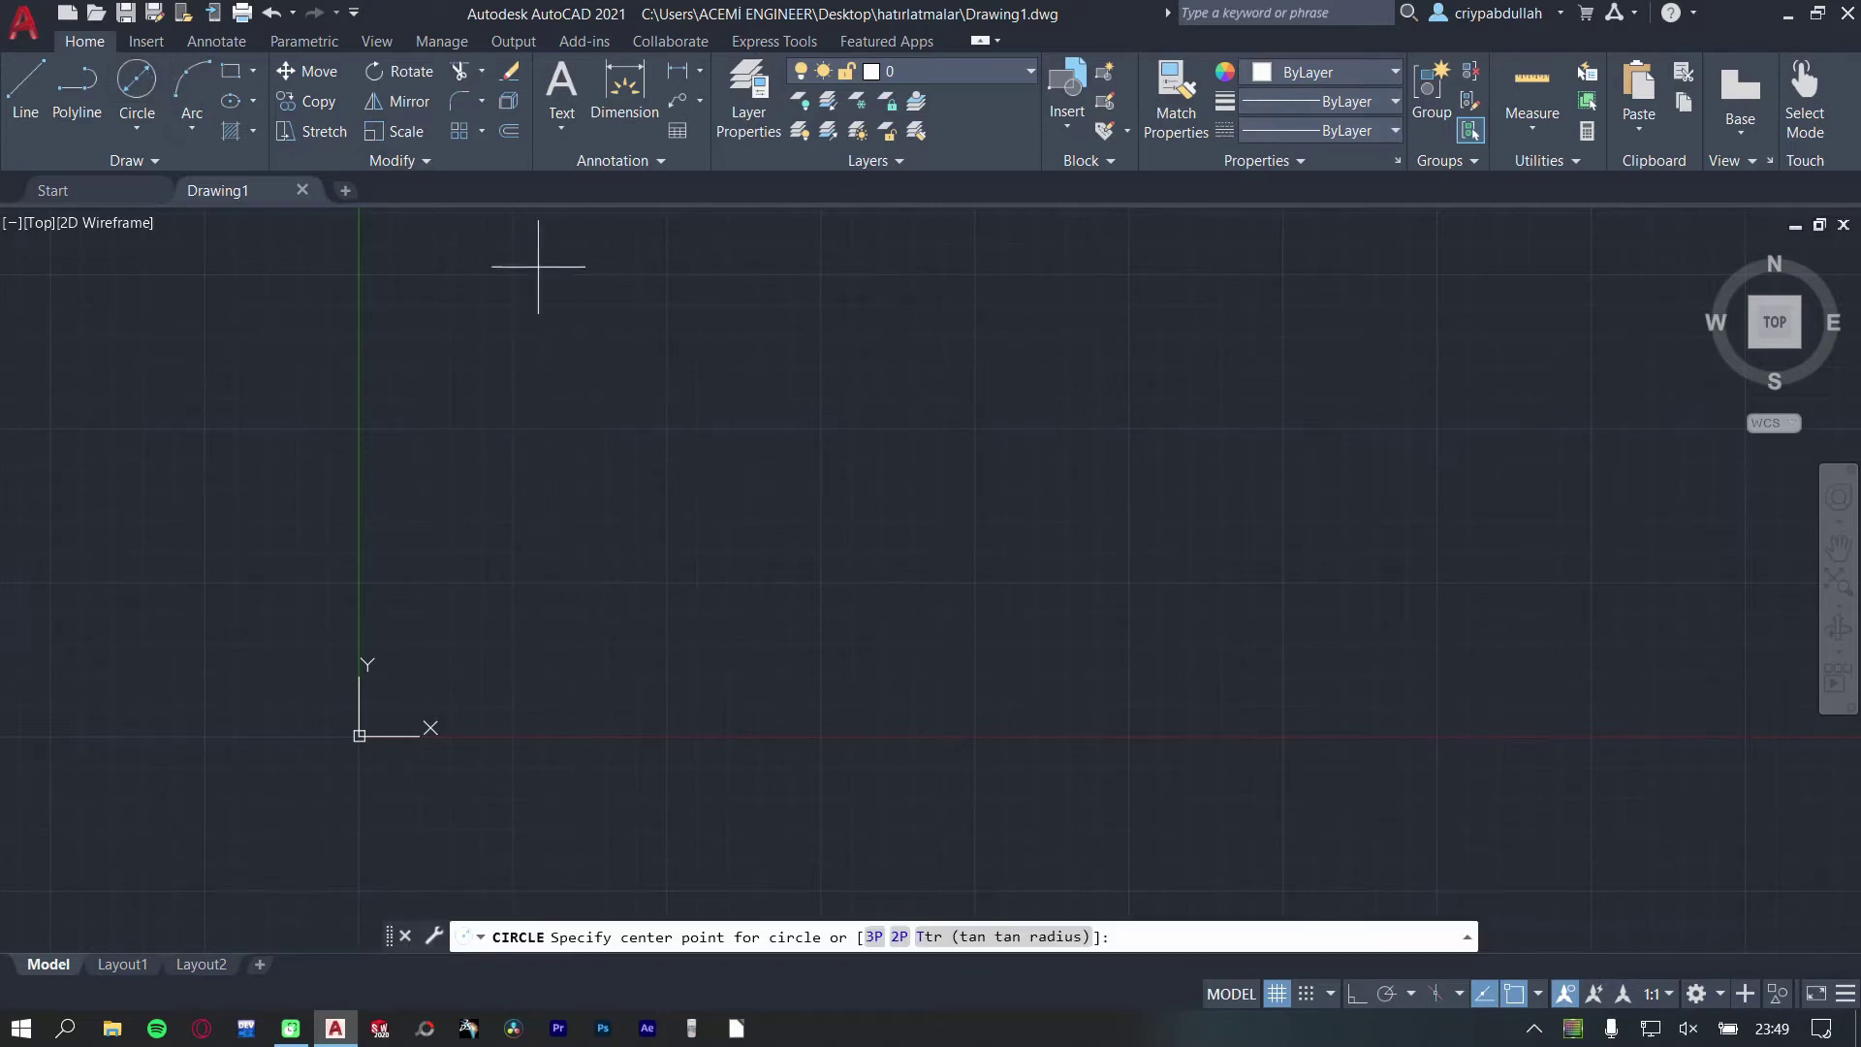
left_click(732, 378)
left_click(965, 519)
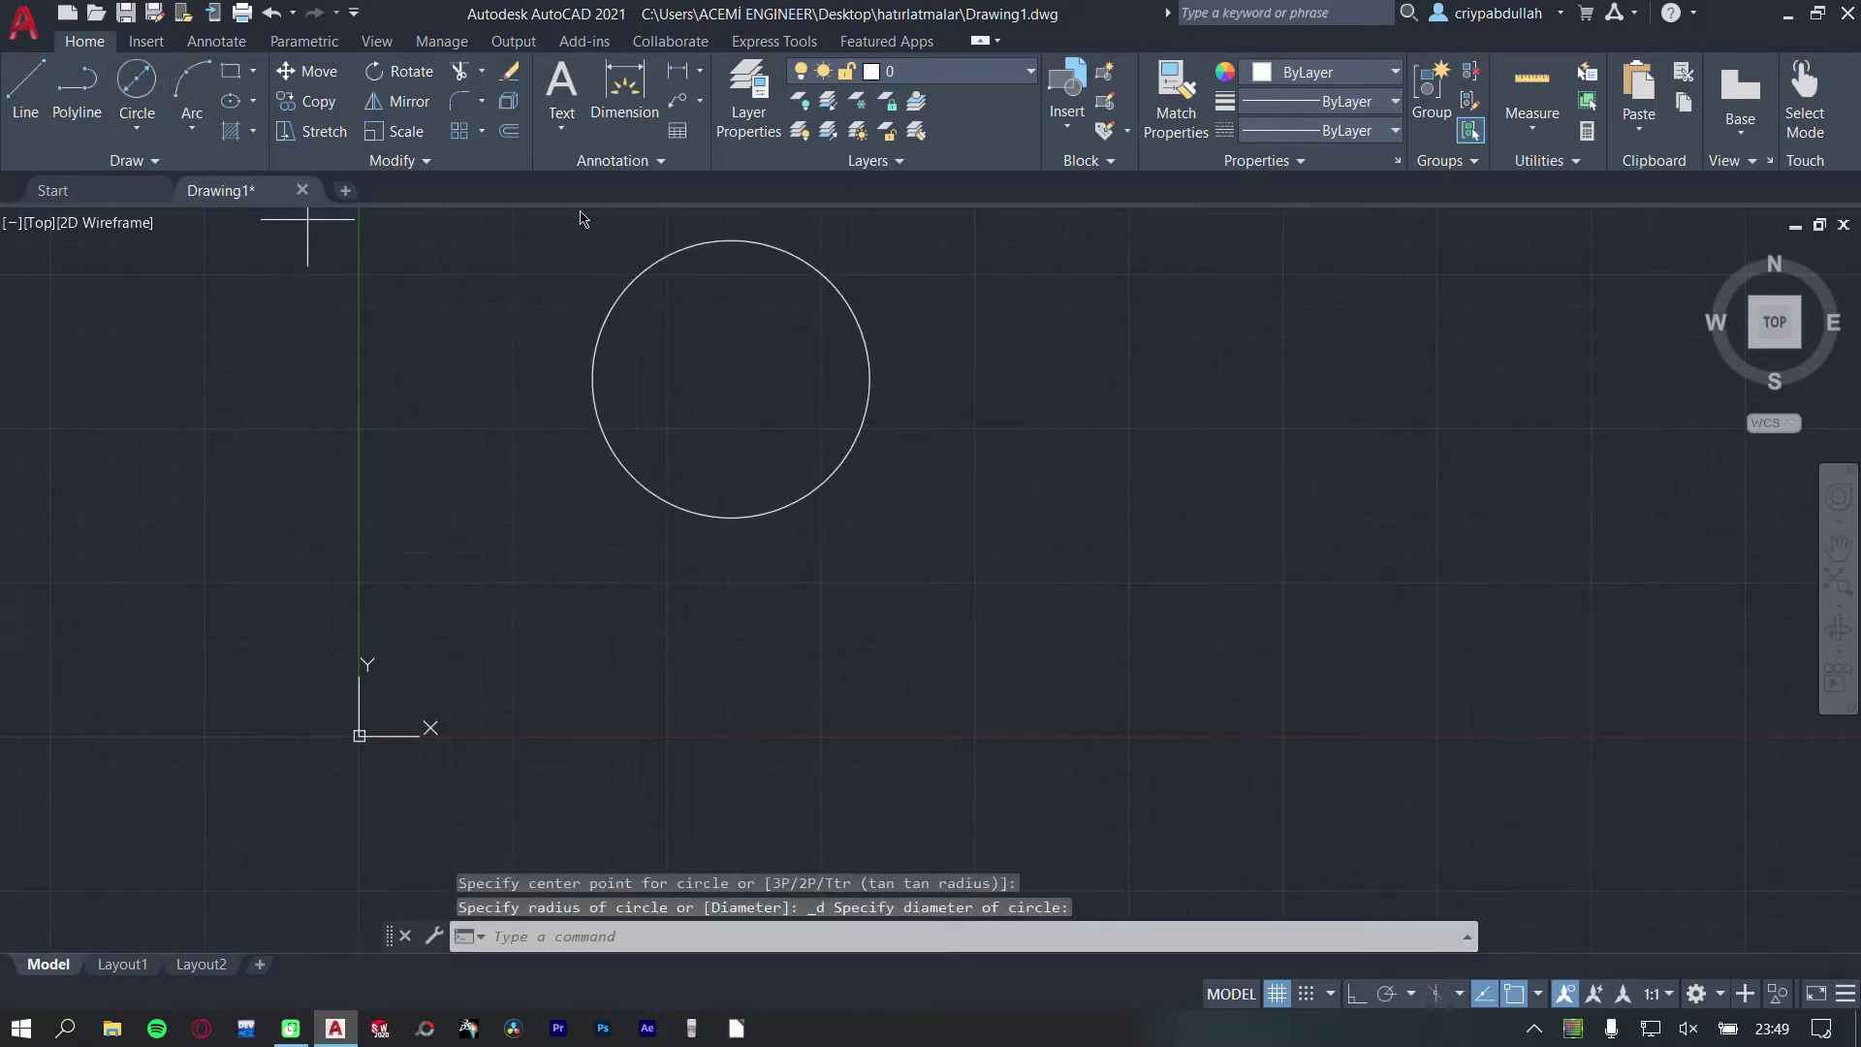
left_click(137, 83)
left_click(1245, 413)
left_click(1356, 554)
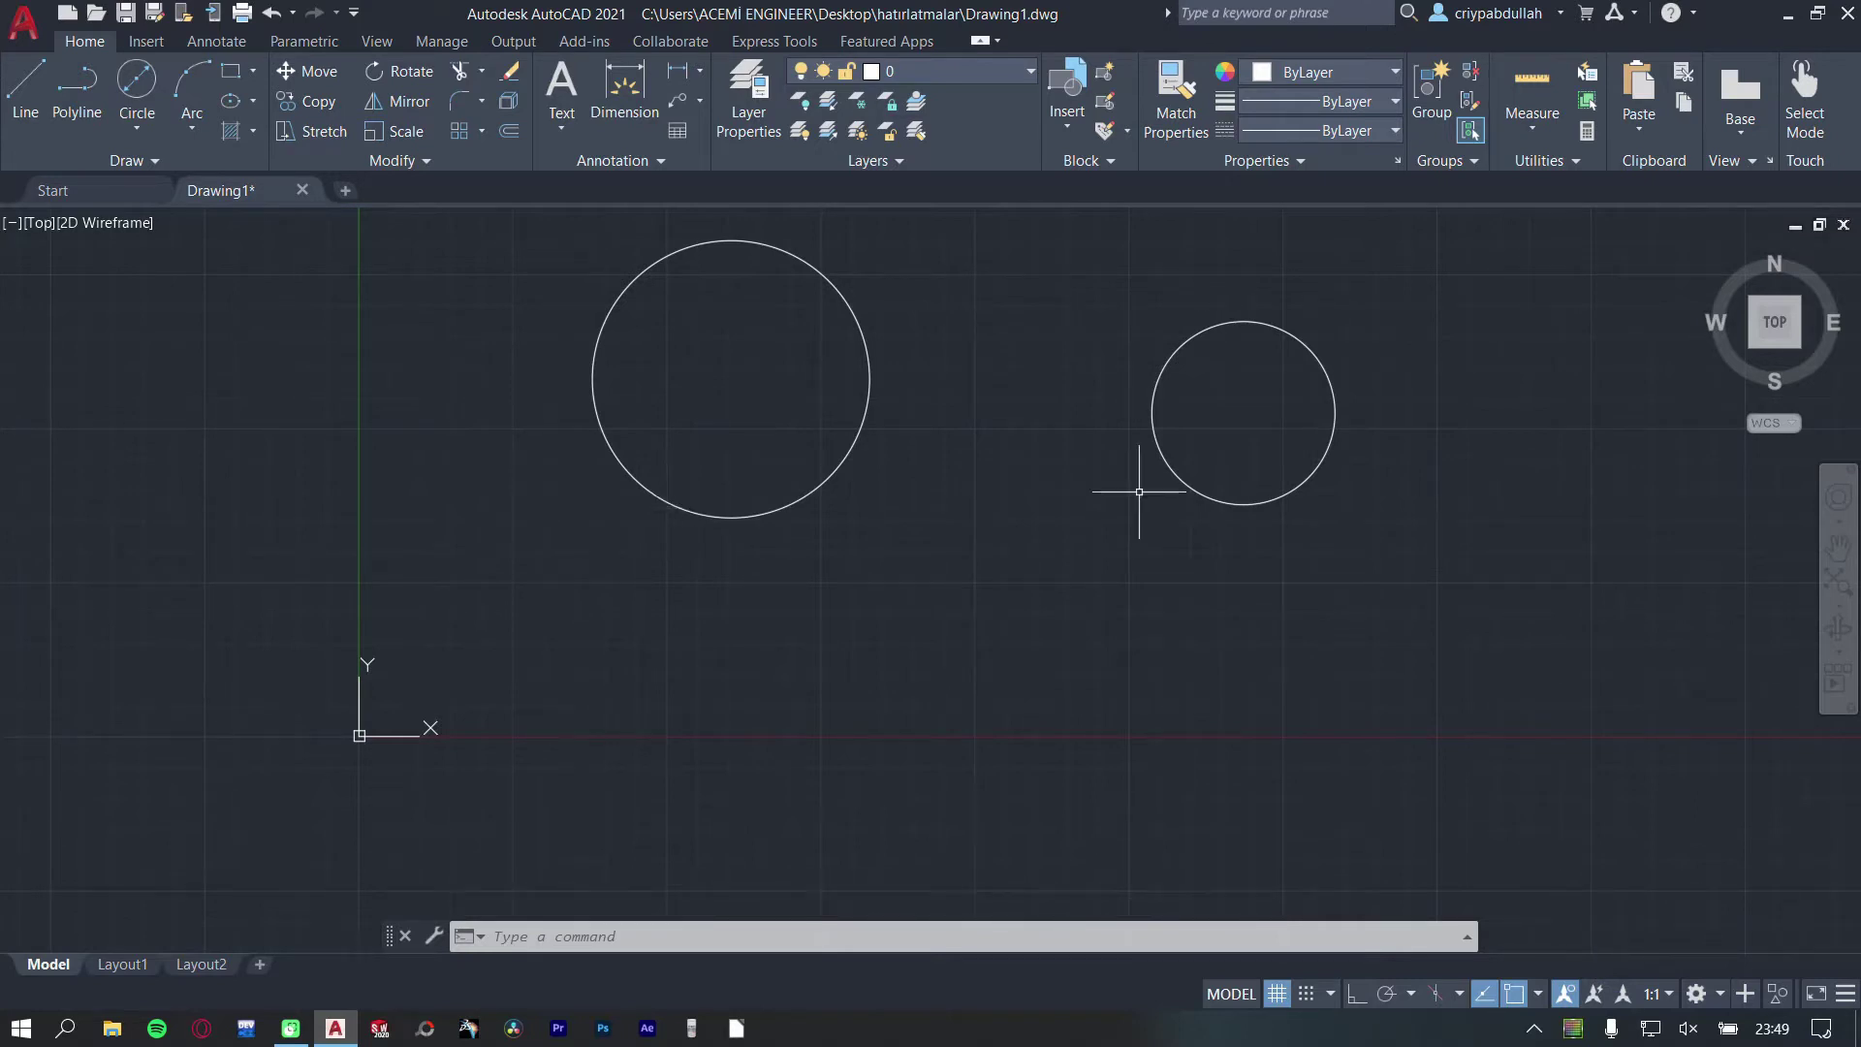
- Replace the small right circle with two new circles, one 46.22 in diameter, and save
left_click(1221, 324)
key("Delete")
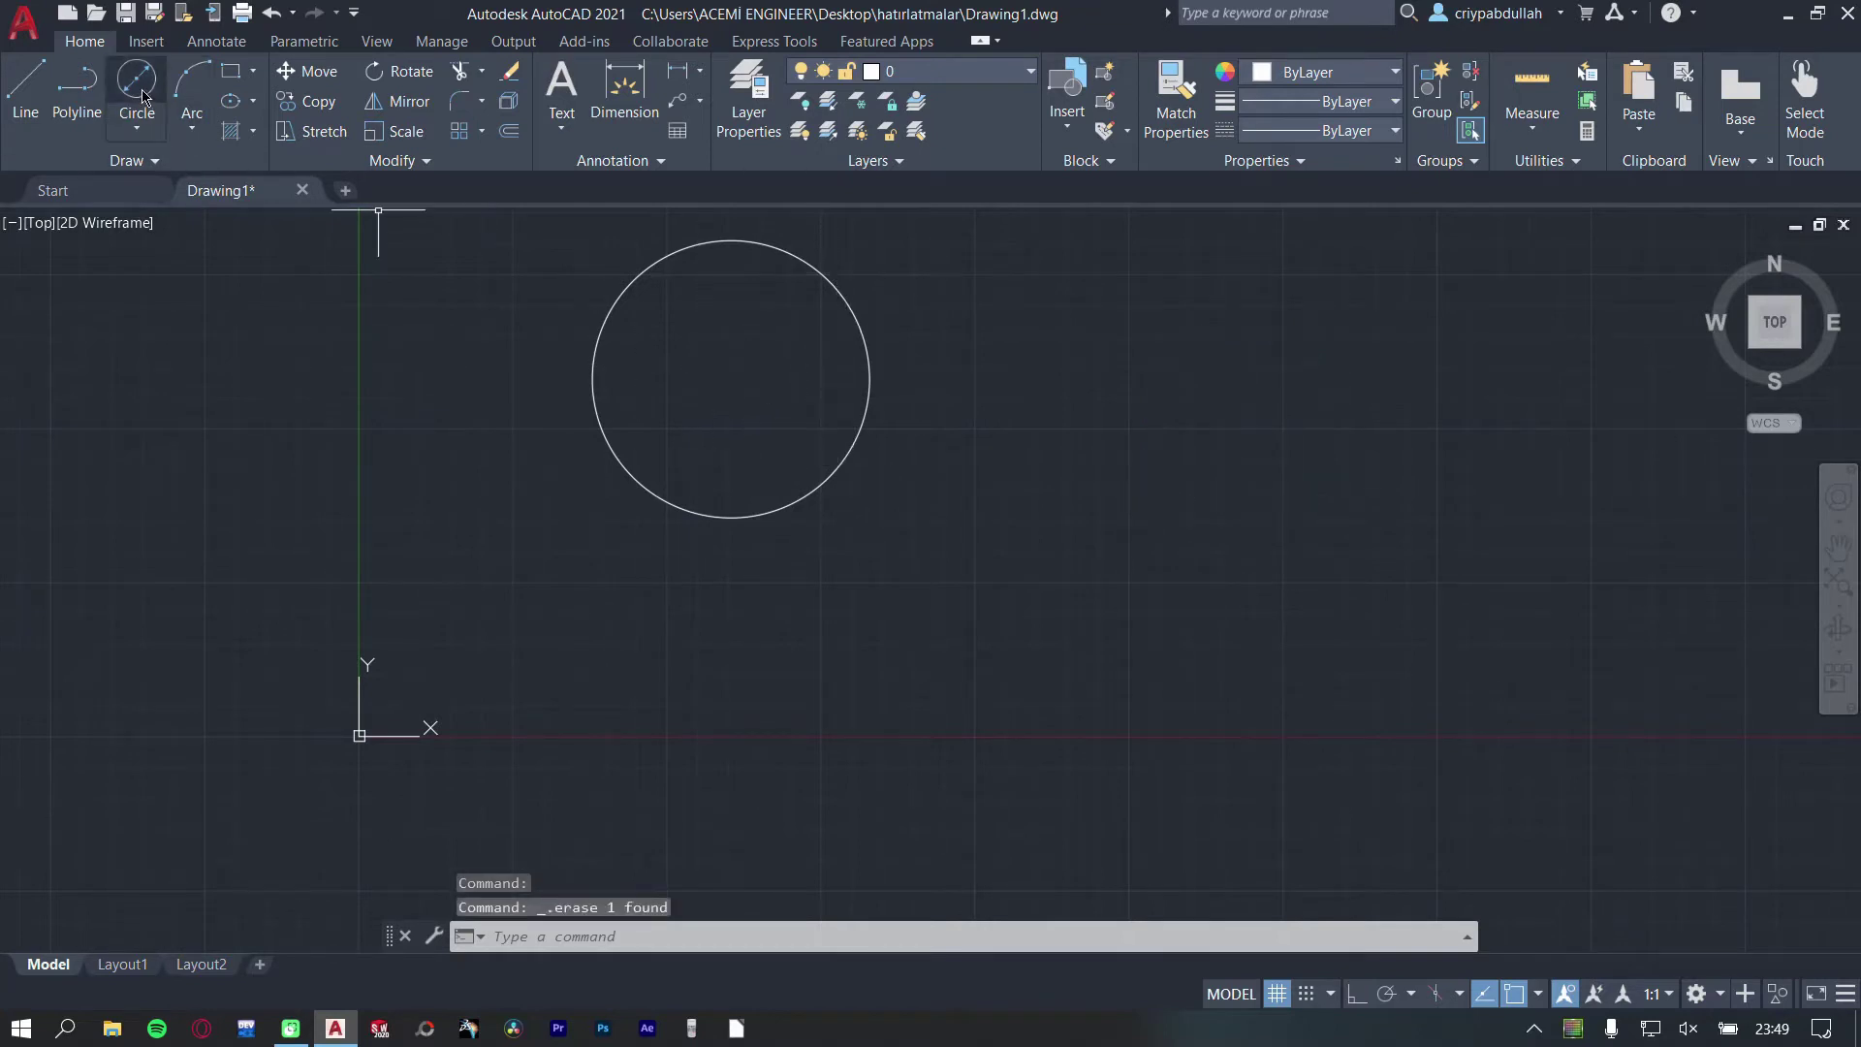
left_click(137, 83)
left_click(944, 314)
left_click(824, 395)
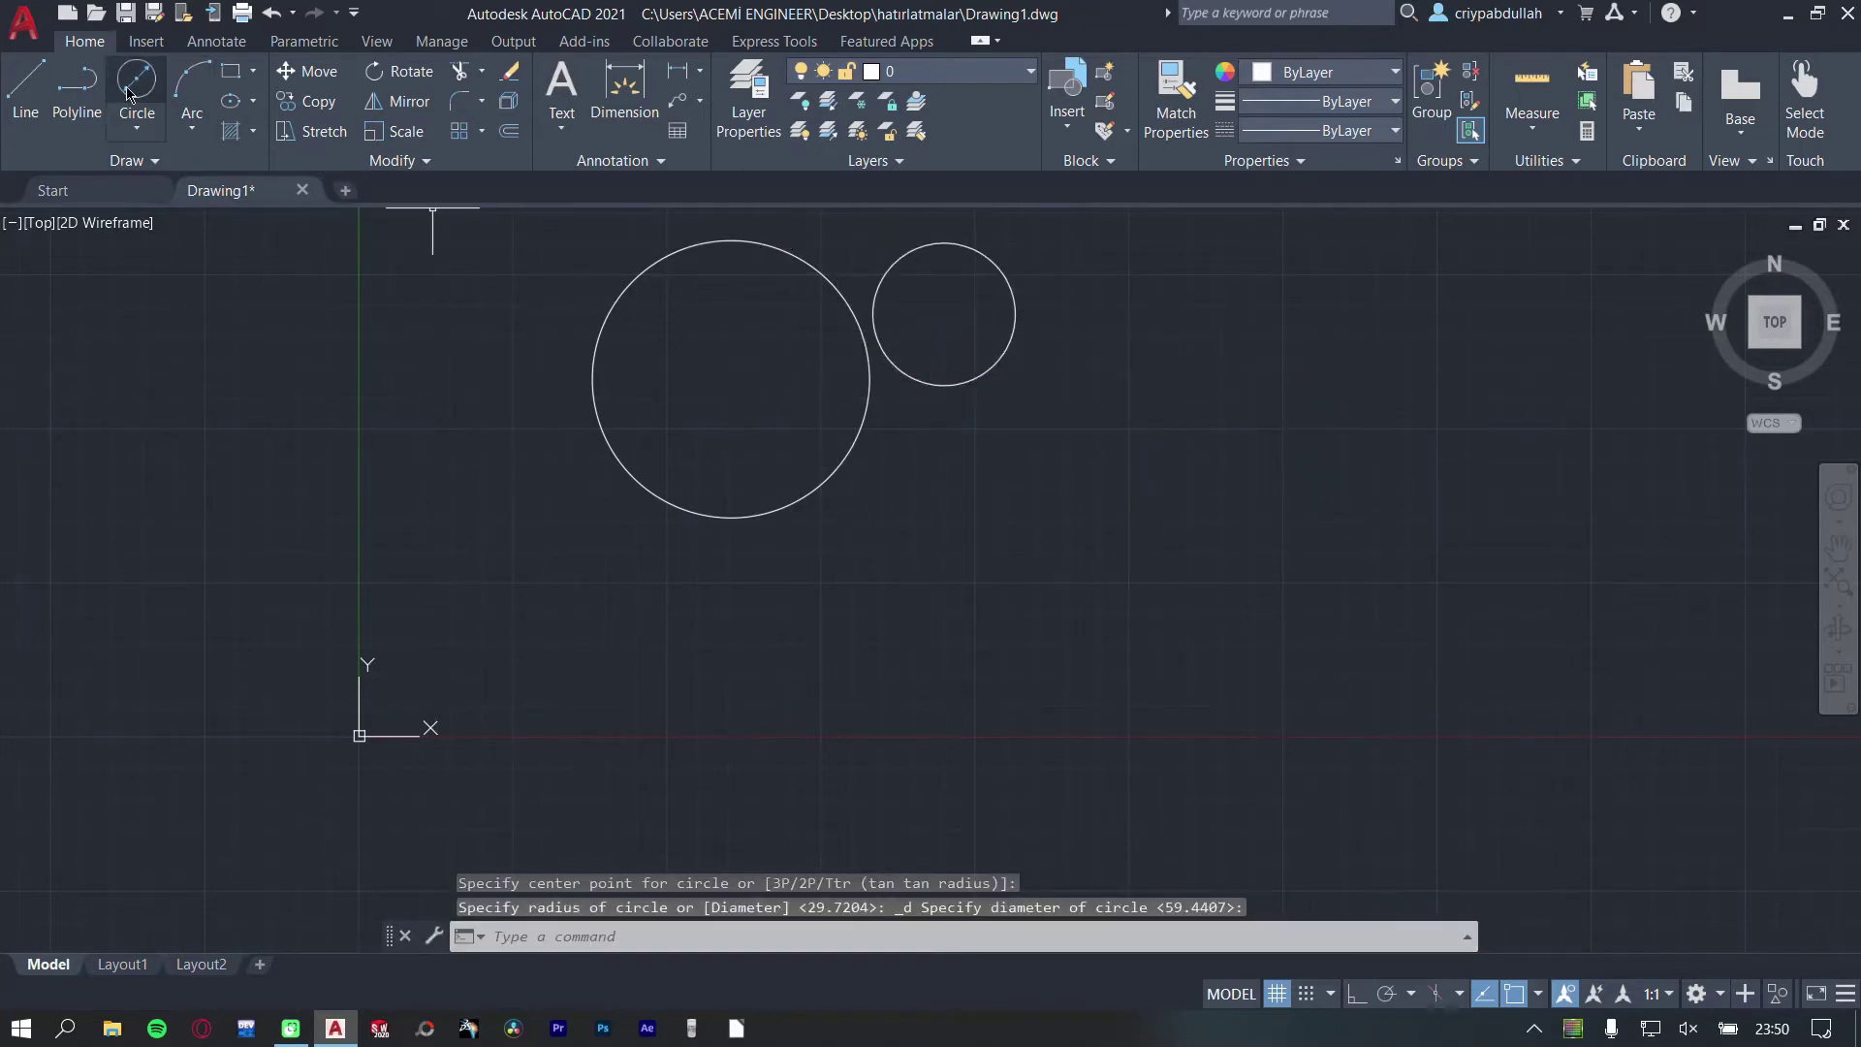
left_click(137, 82)
left_click(1058, 524)
left_click(911, 539)
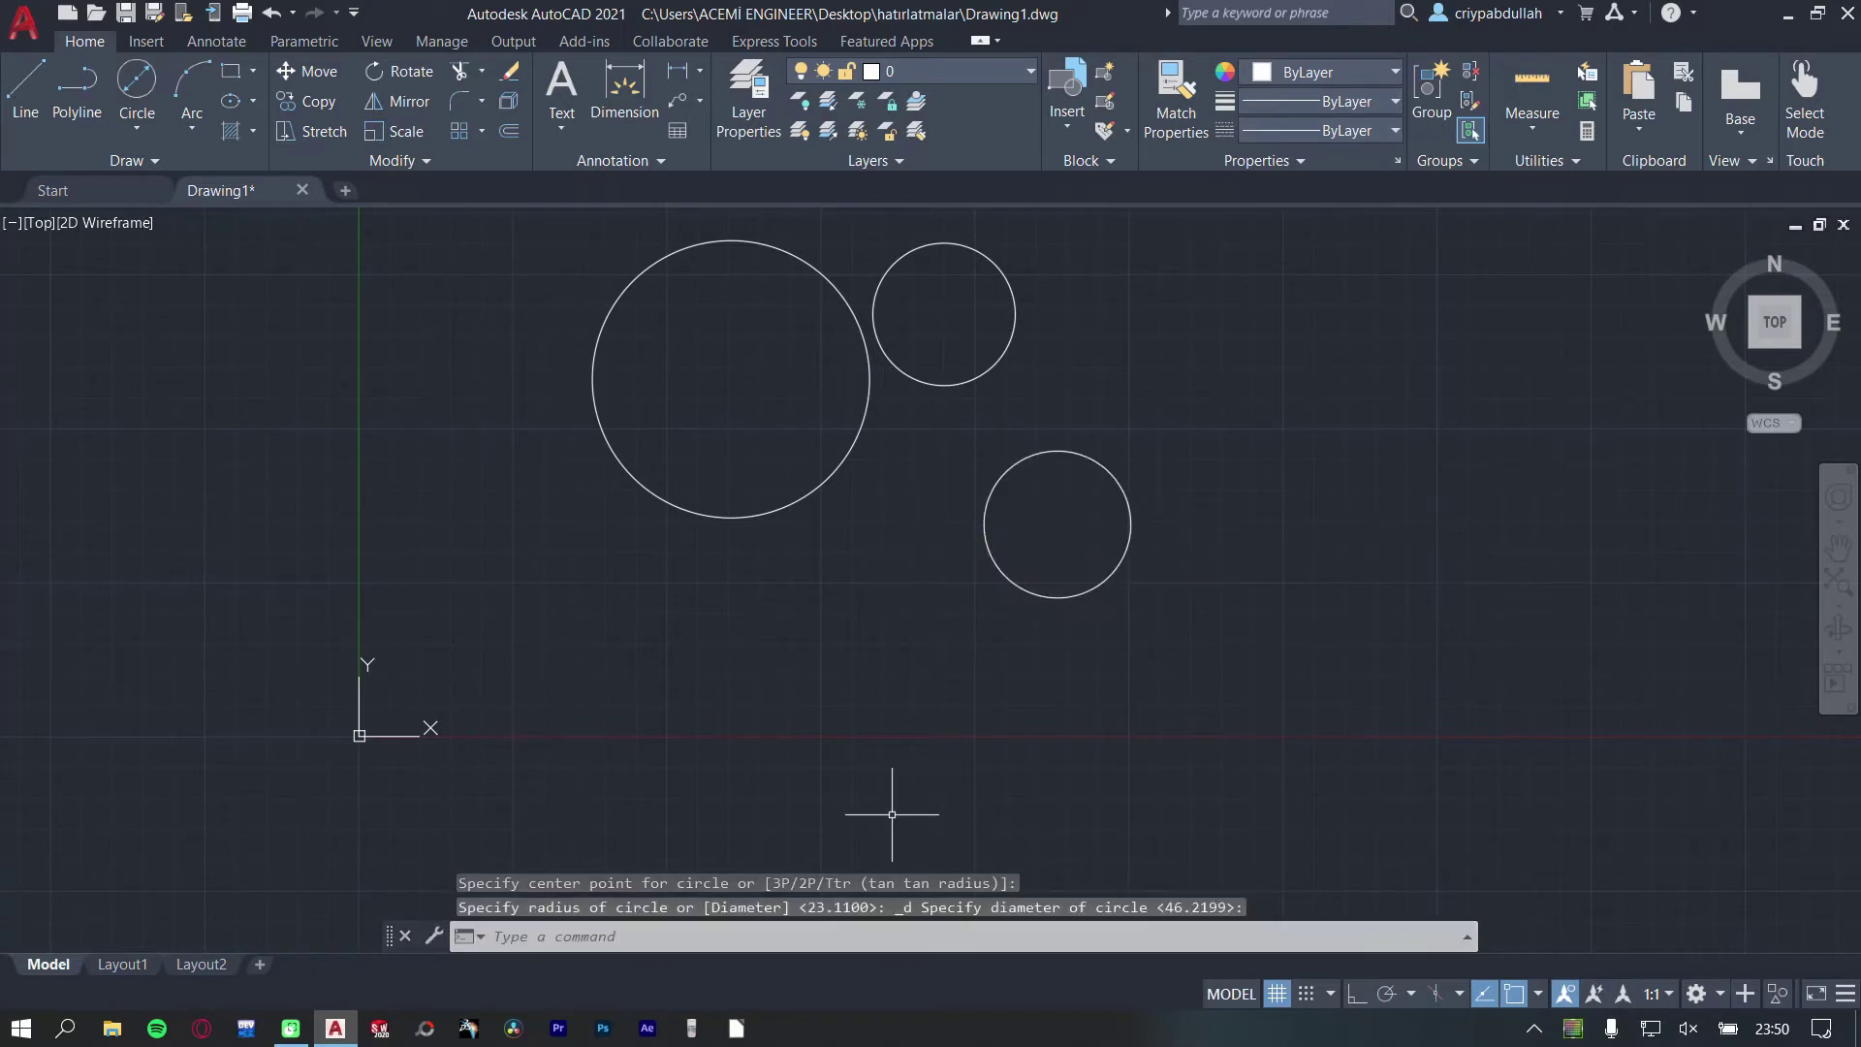
key("ctrl+s")
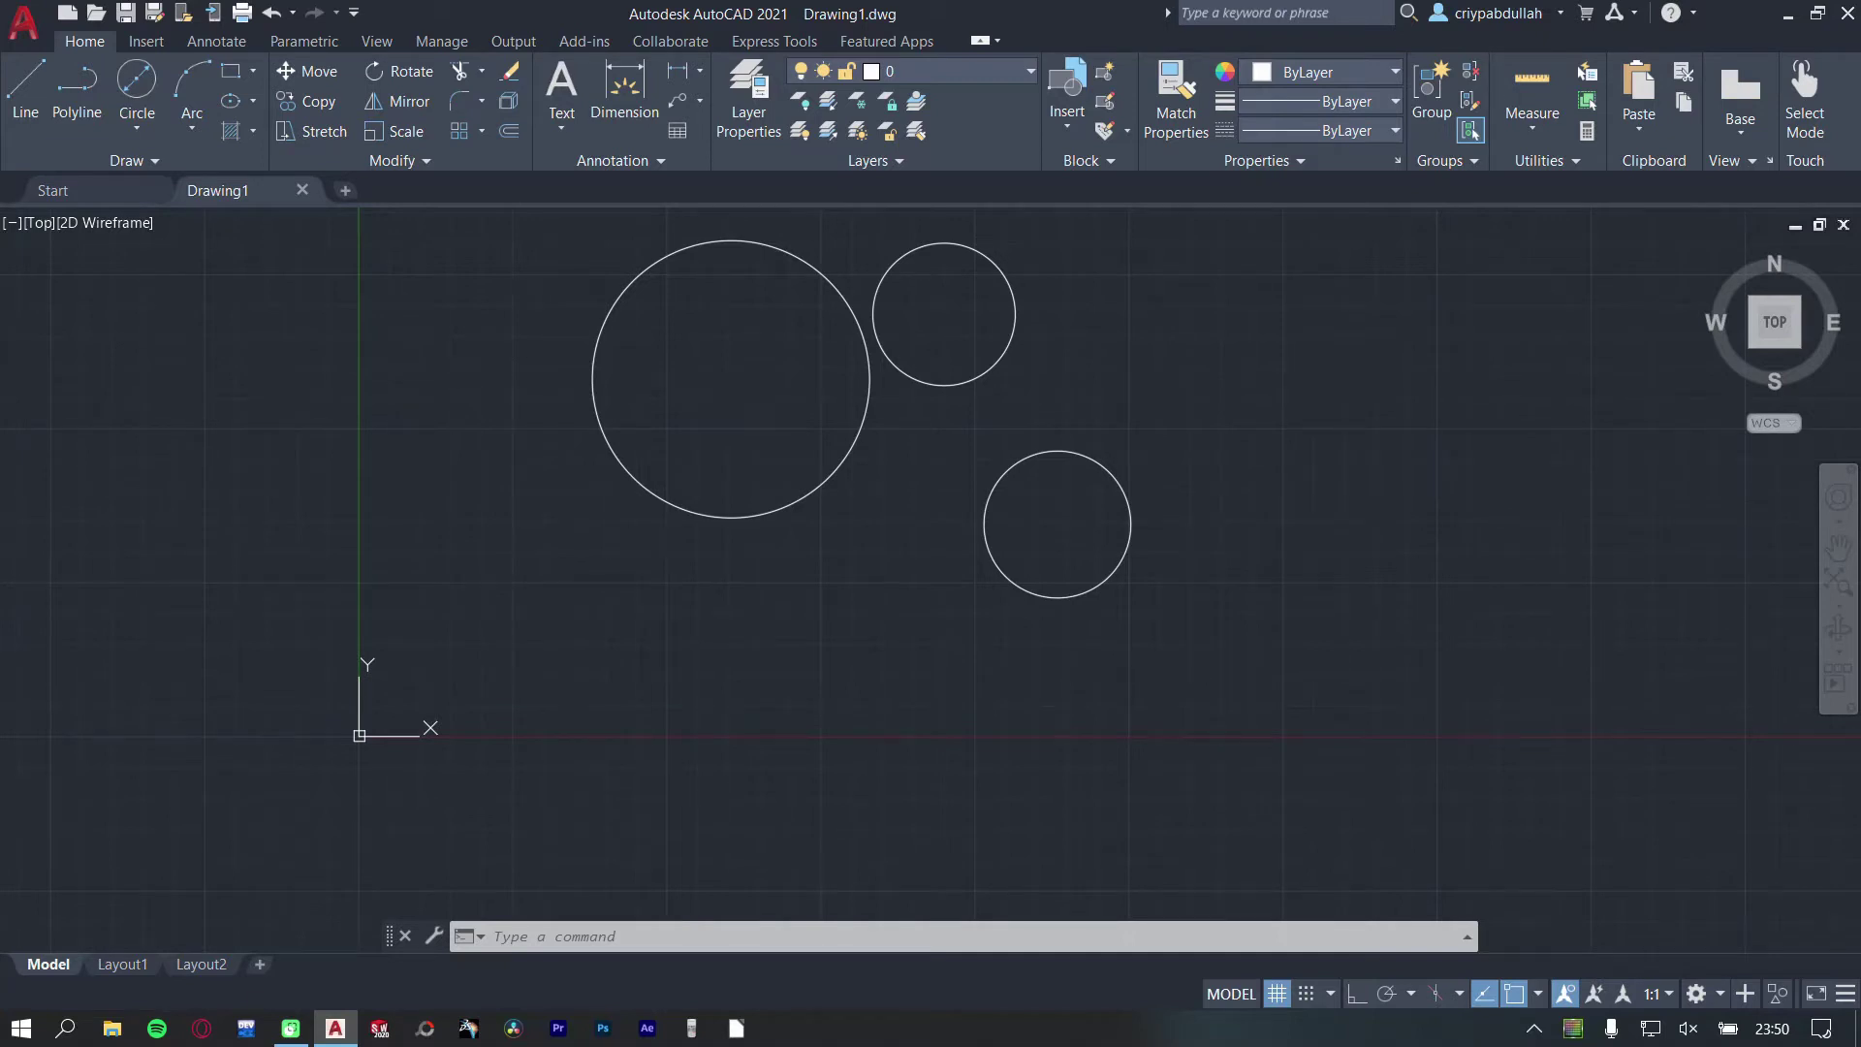
- Window-select and erase all three circles, then start Save As
left_click(506, 228)
left_click(1501, 769)
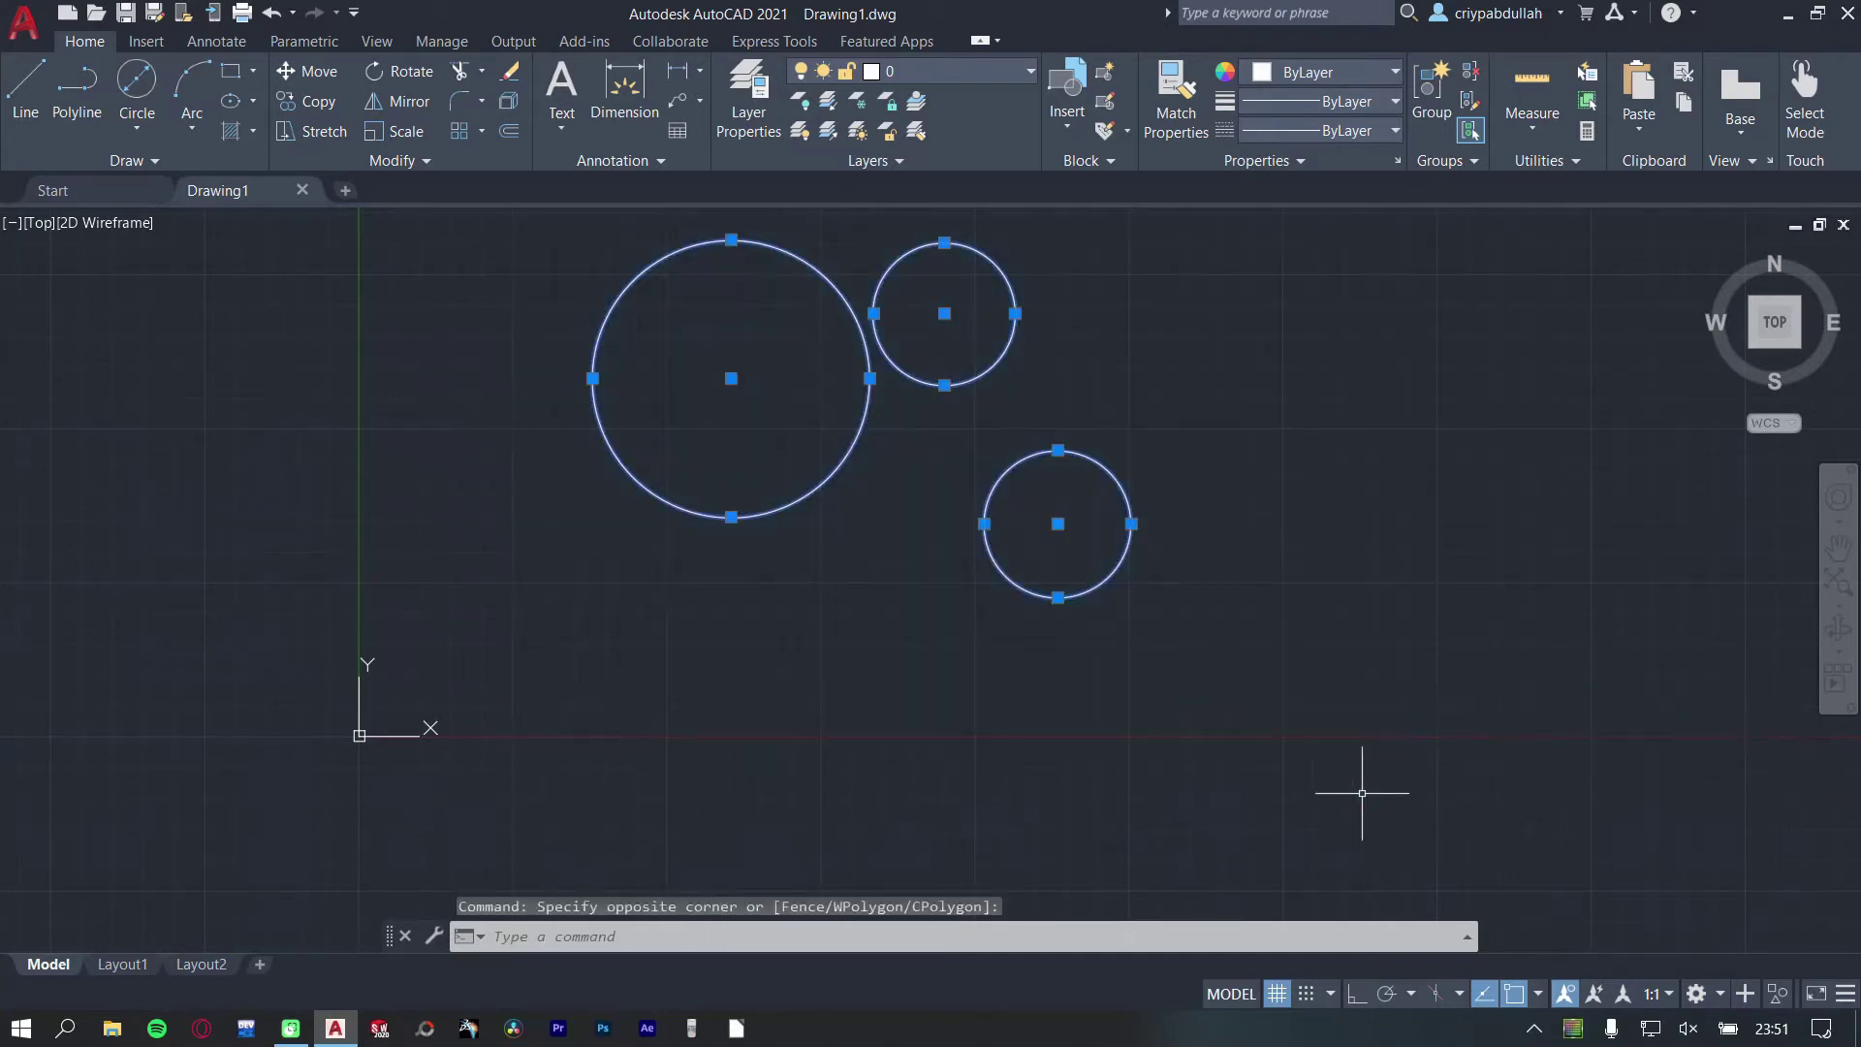
key("Delete")
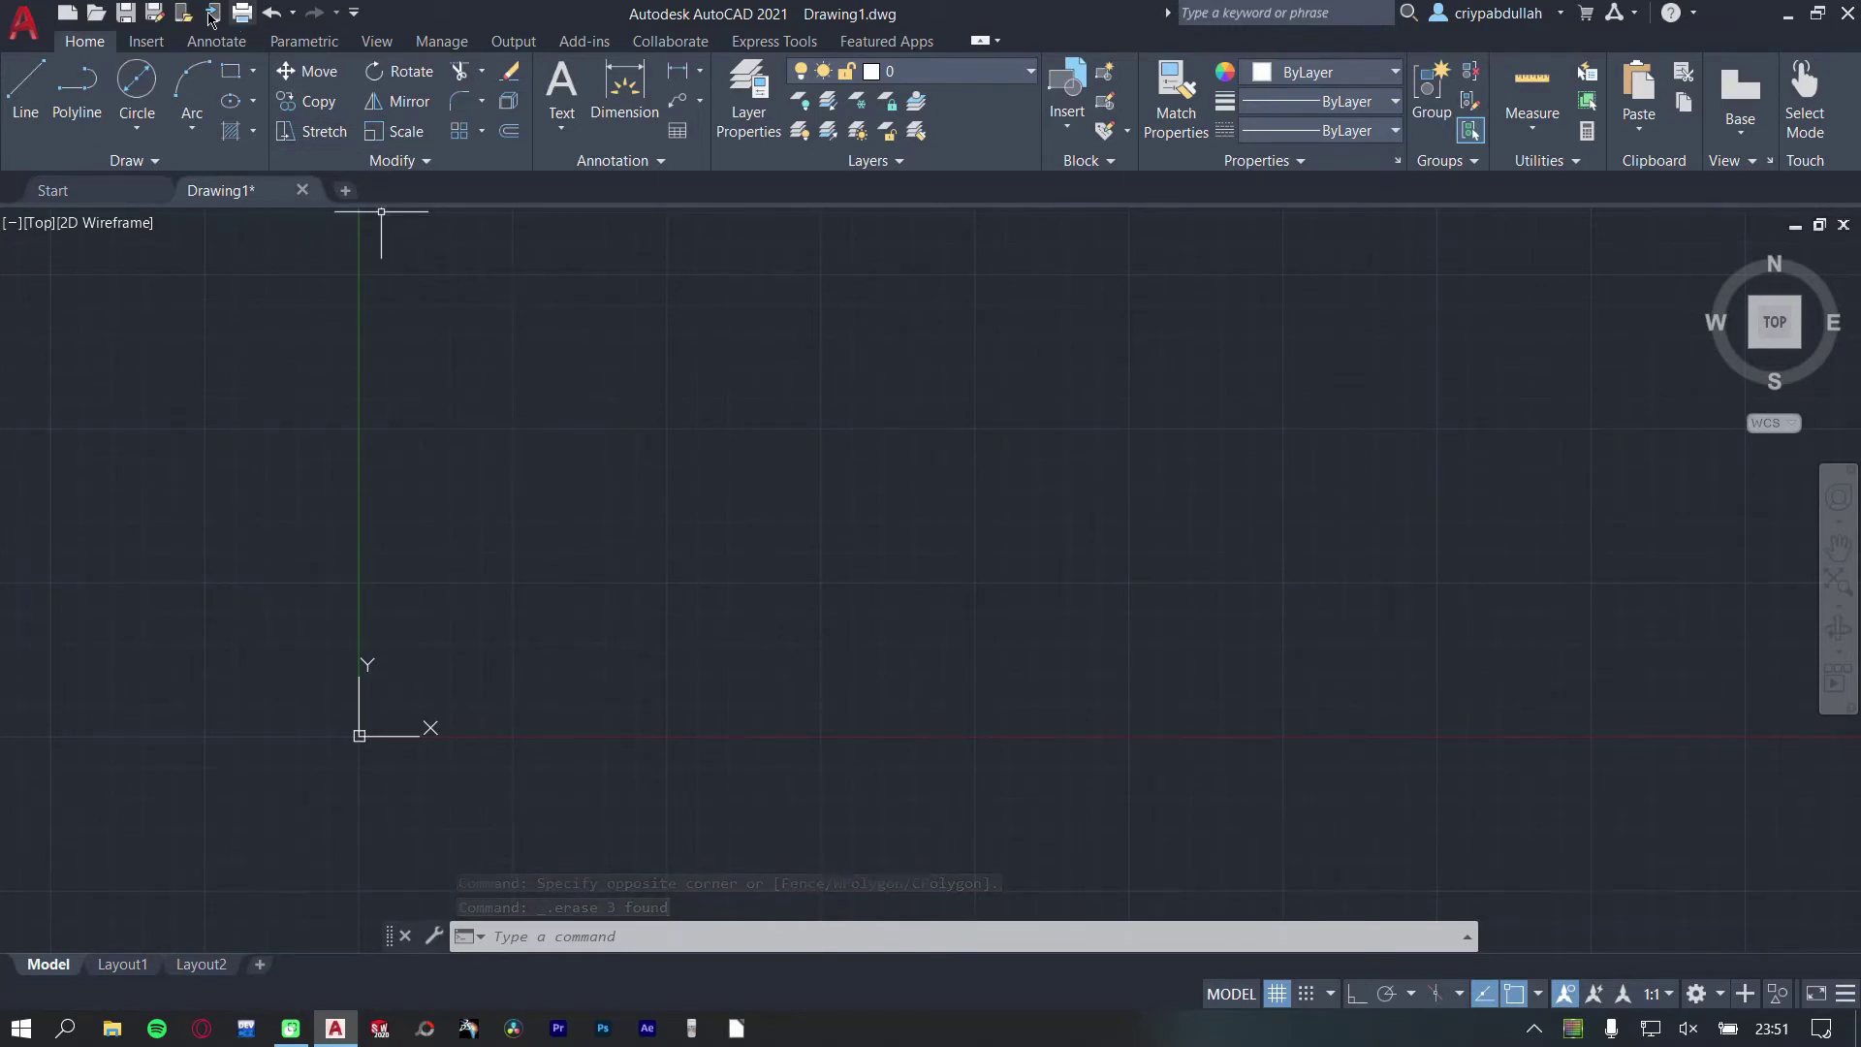
left_click(154, 11)
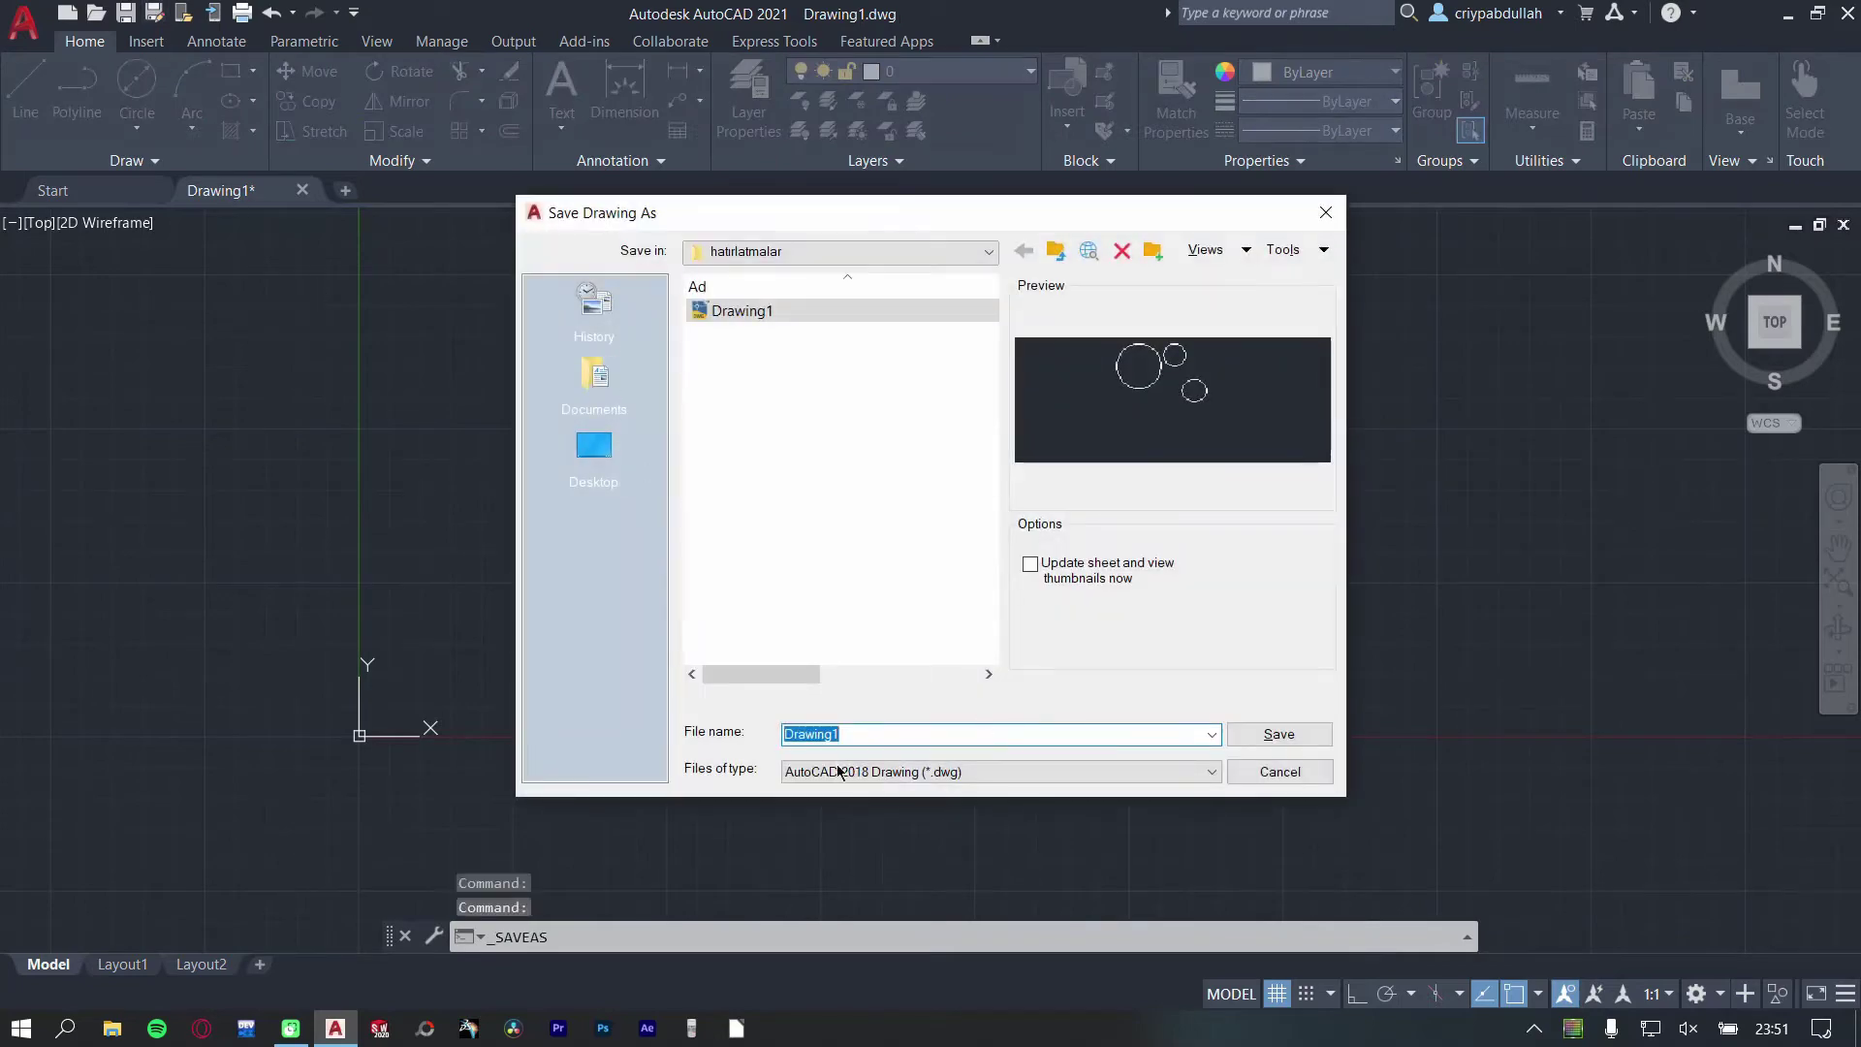
- Save as AutoCAD 2007/LT2007 Drawing (*.dwg), confirming the overwrite of Drawing1.dwg
left_click(836, 767)
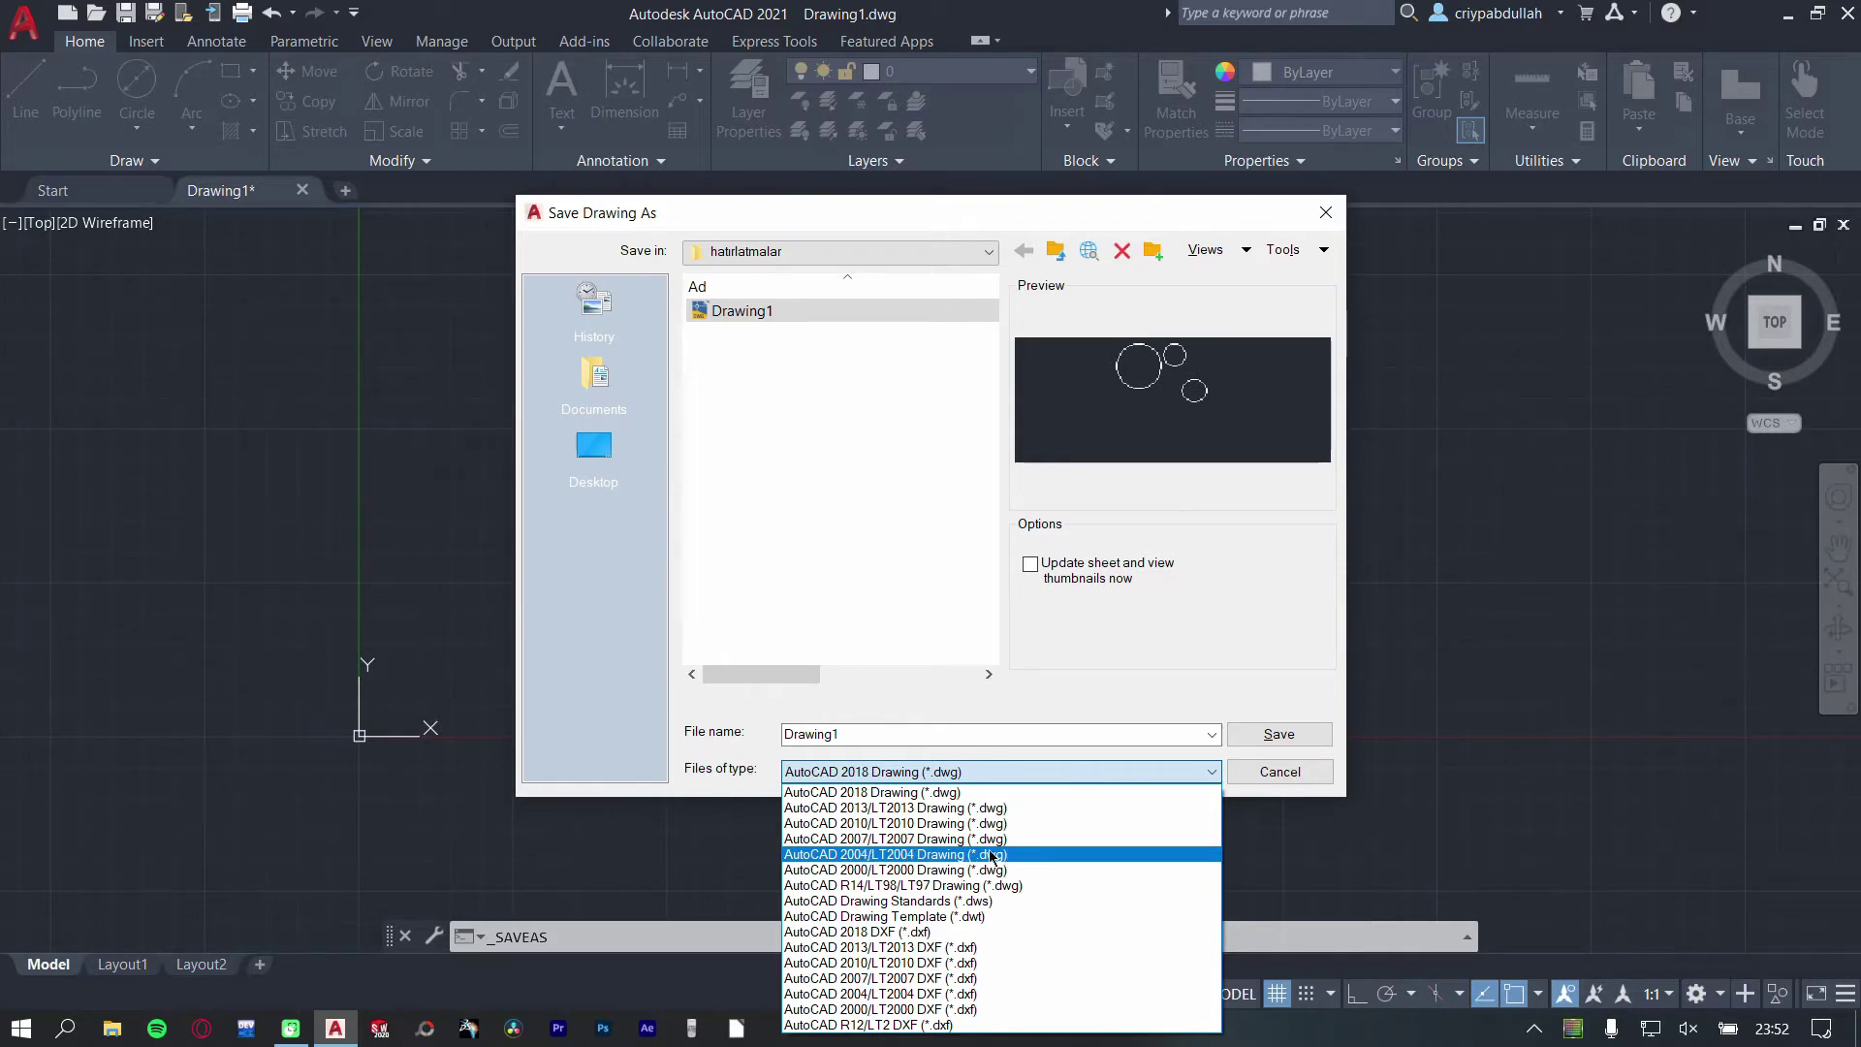
left_click(945, 840)
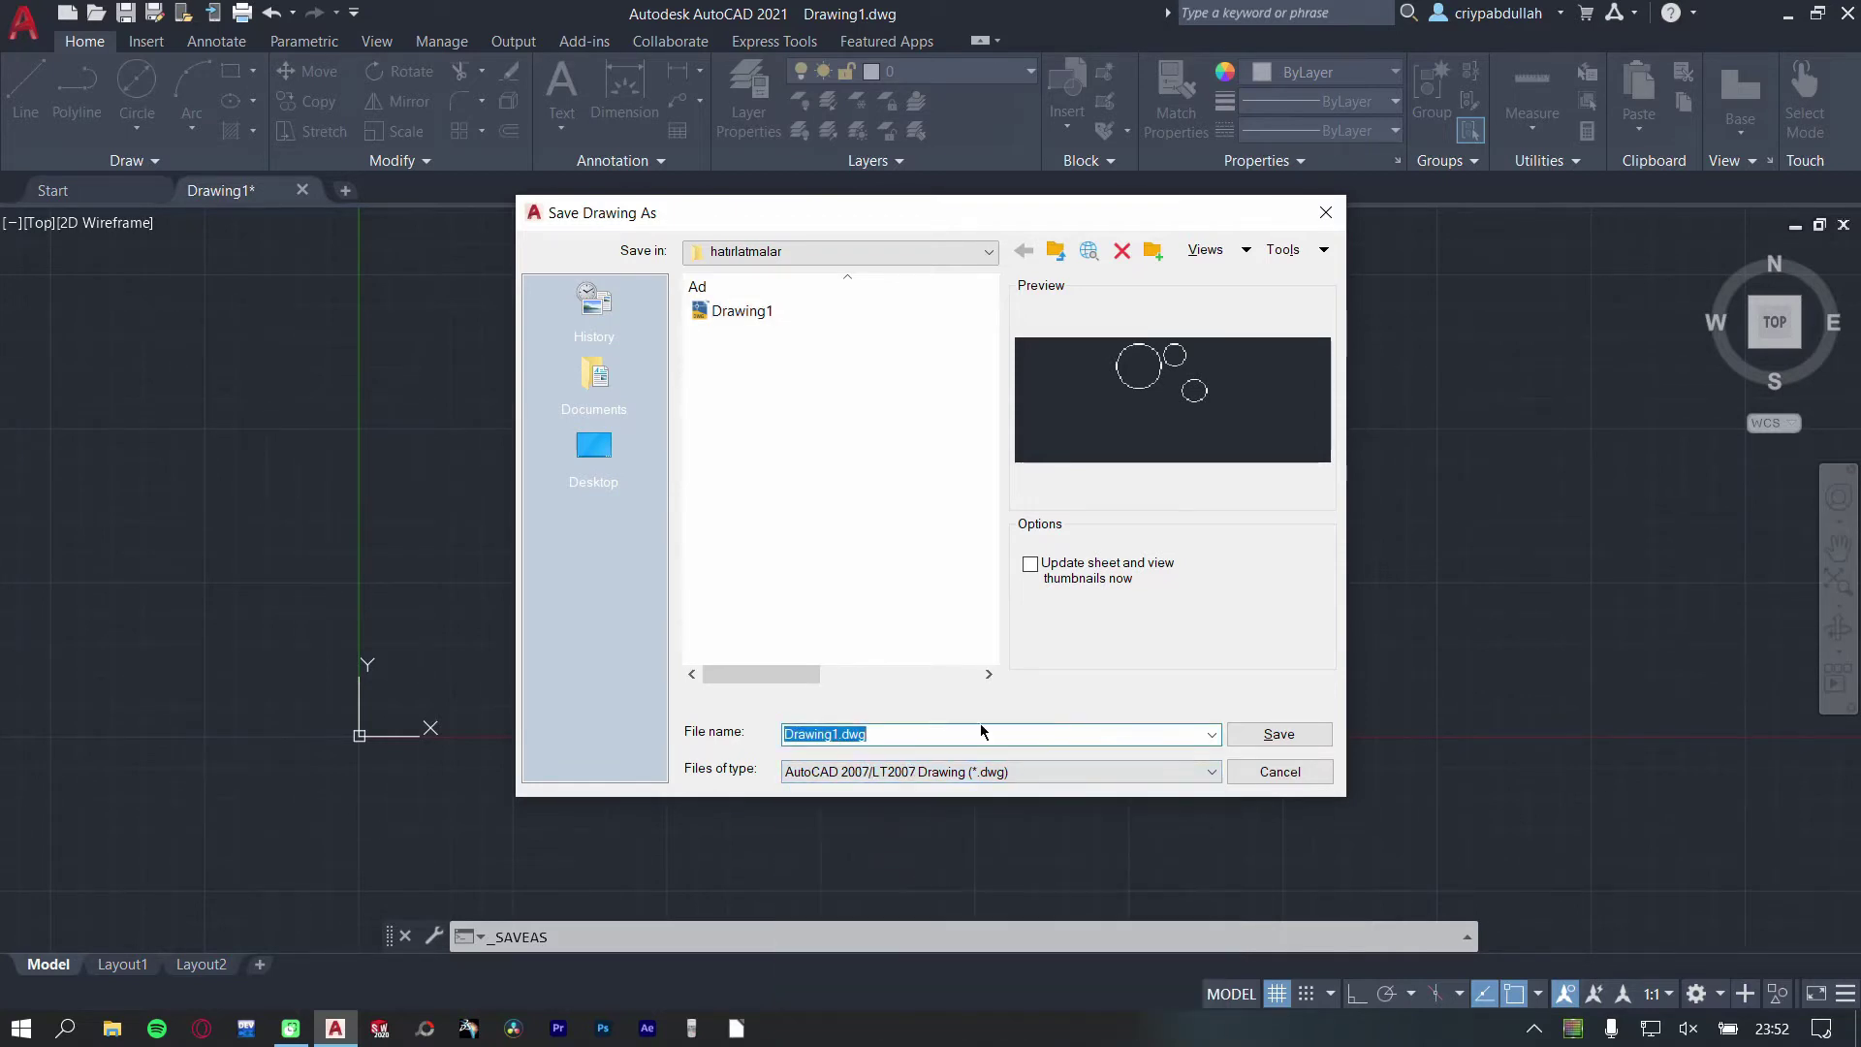
left_click(1275, 733)
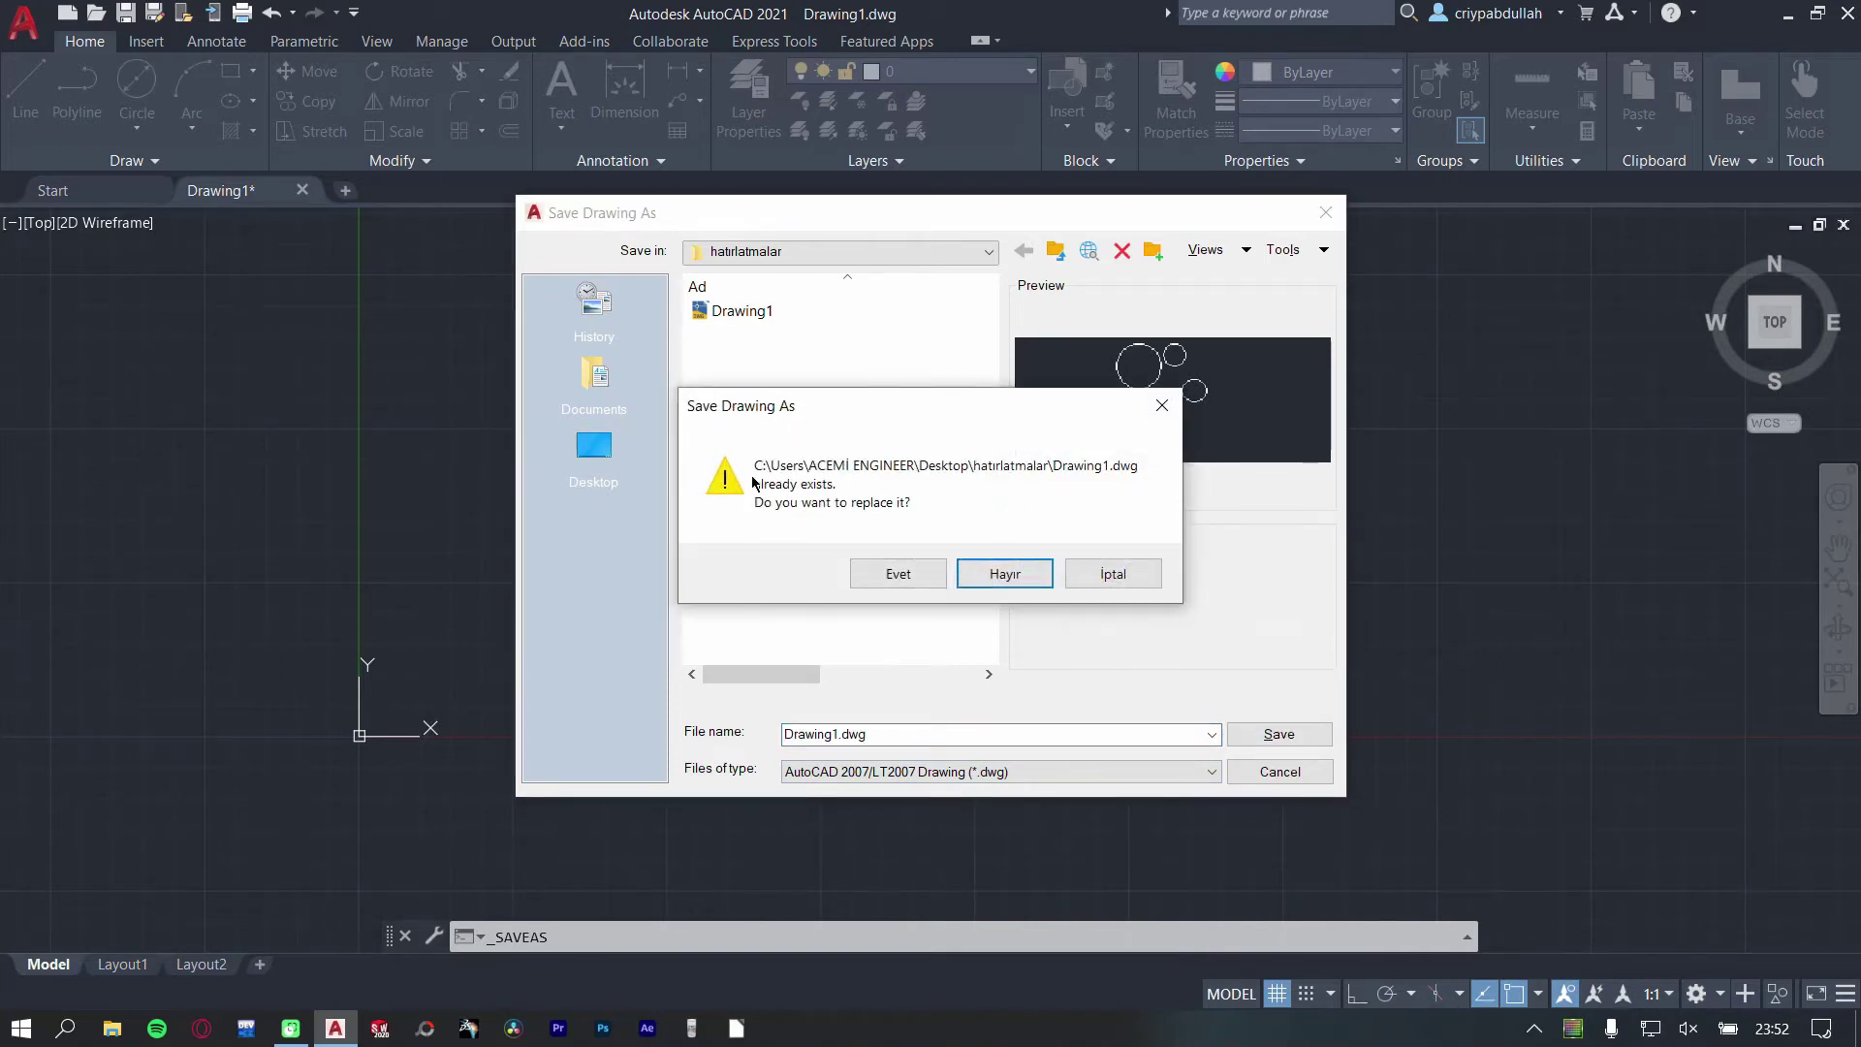
left_click(922, 577)
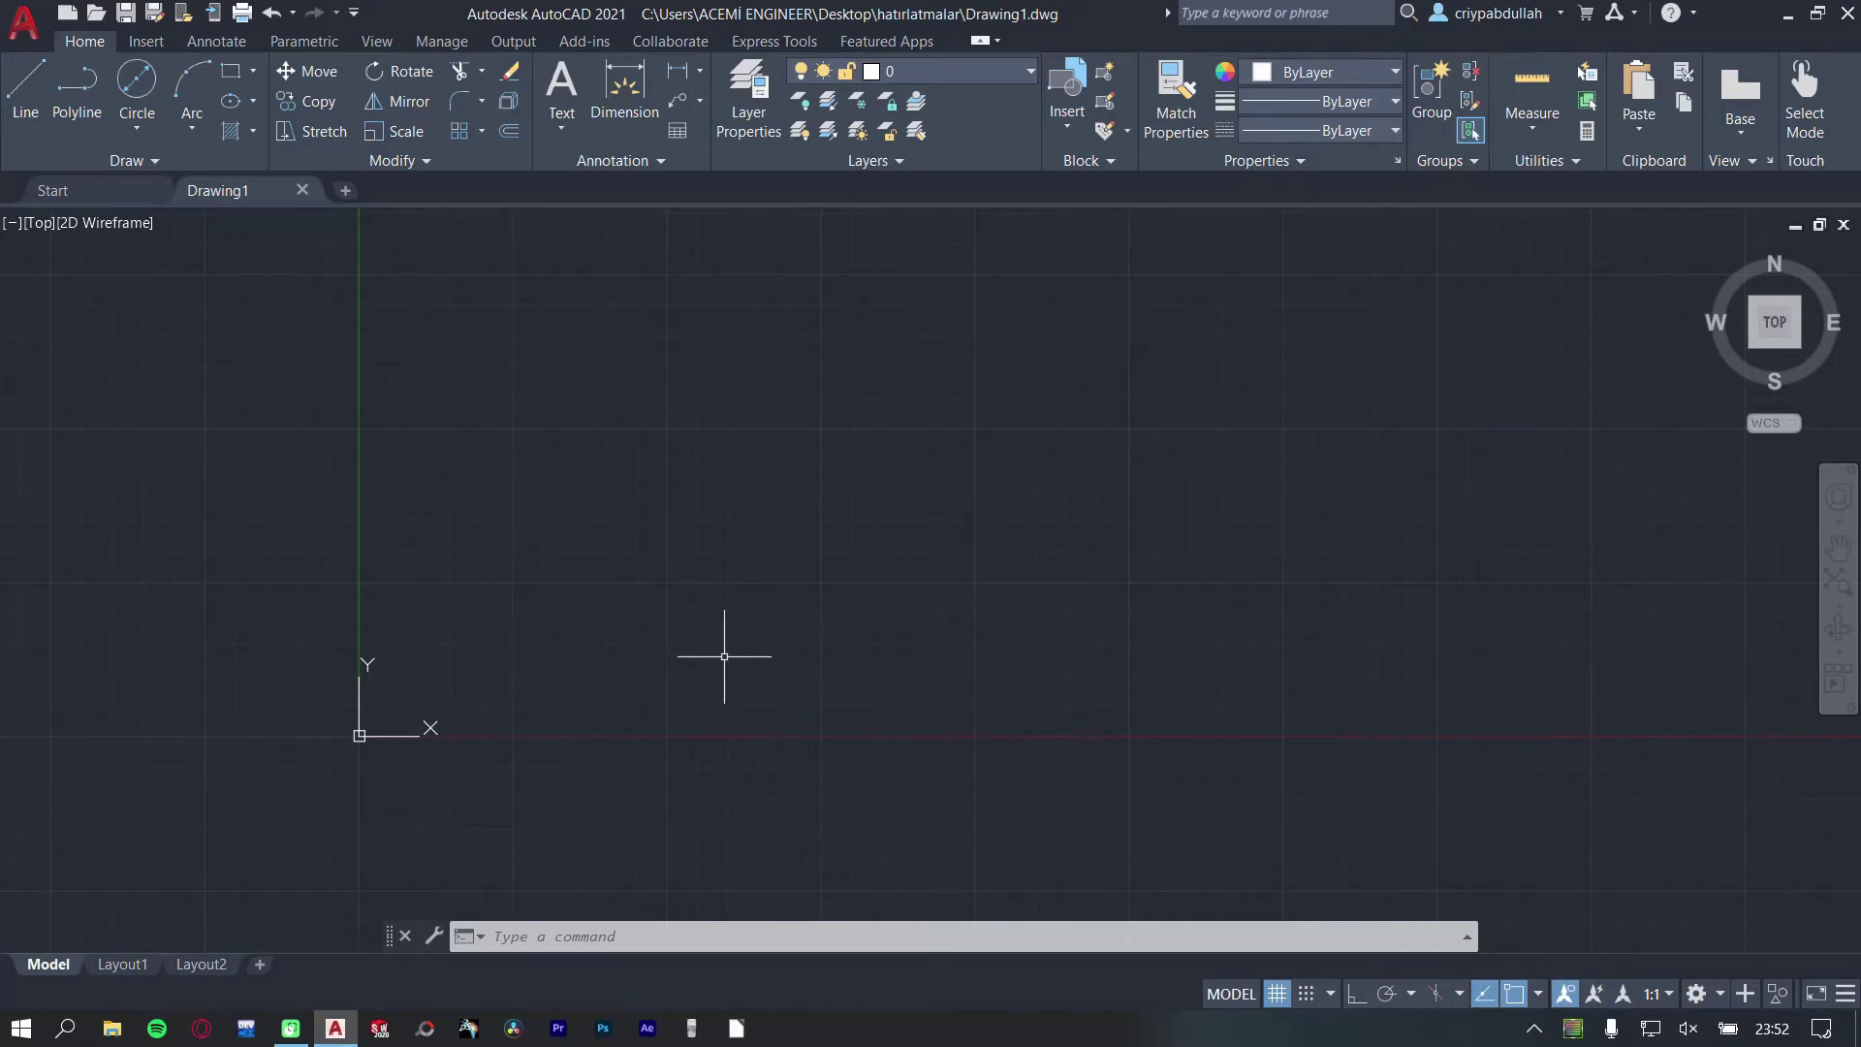
- Draw two trial horizontal lines, using Ortho (F8) to keep them straight
left_click(26, 88)
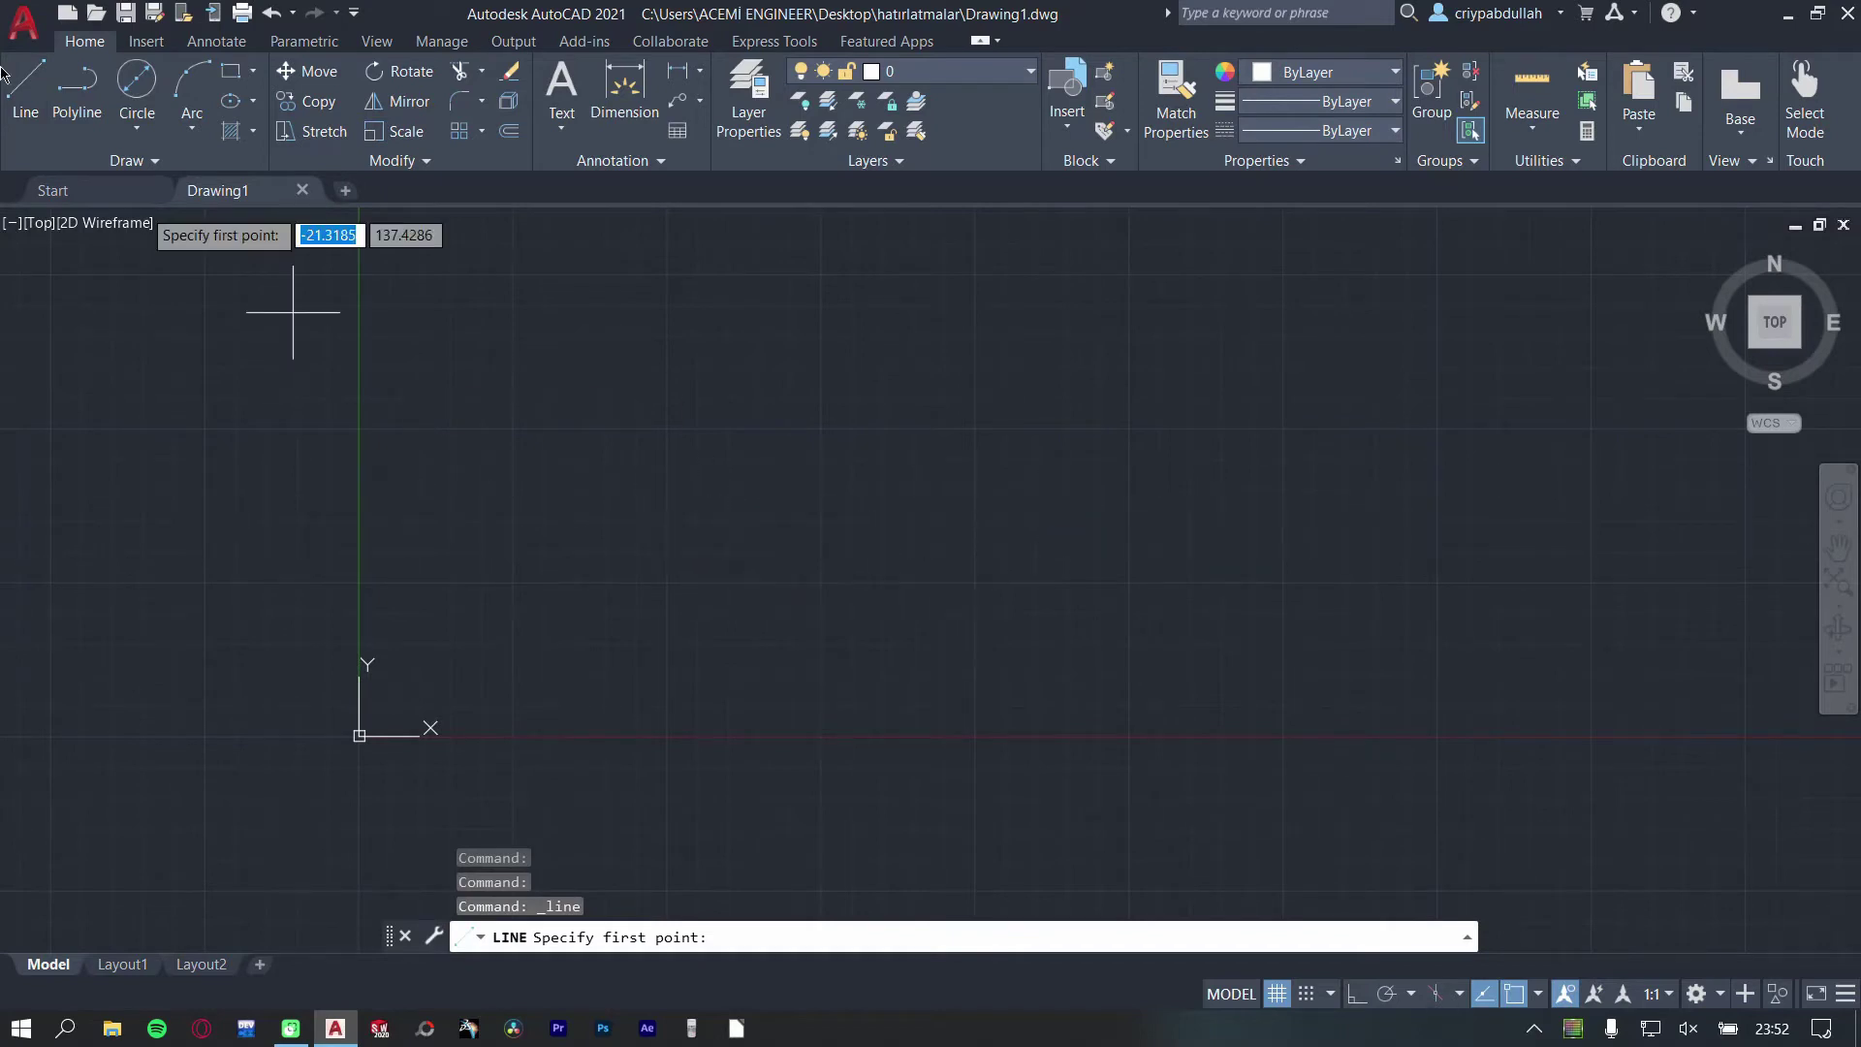
left_click(26, 87)
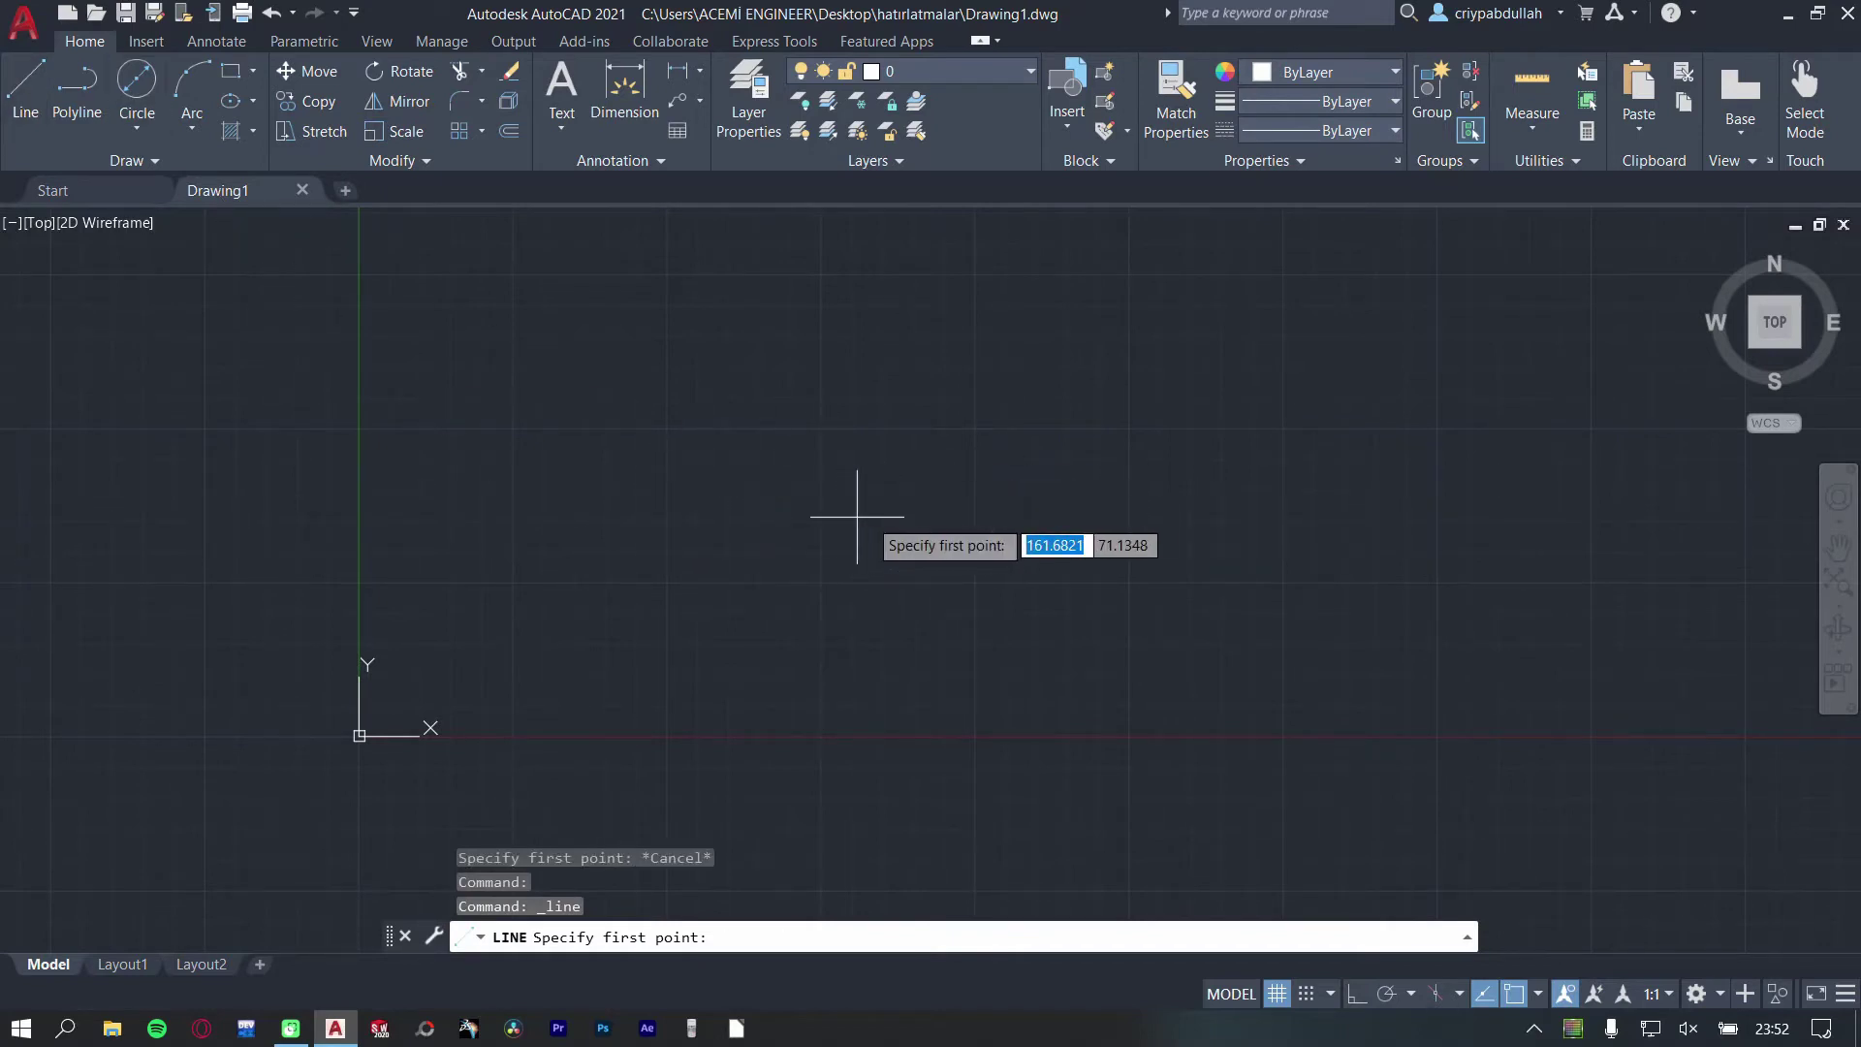
key("F8")
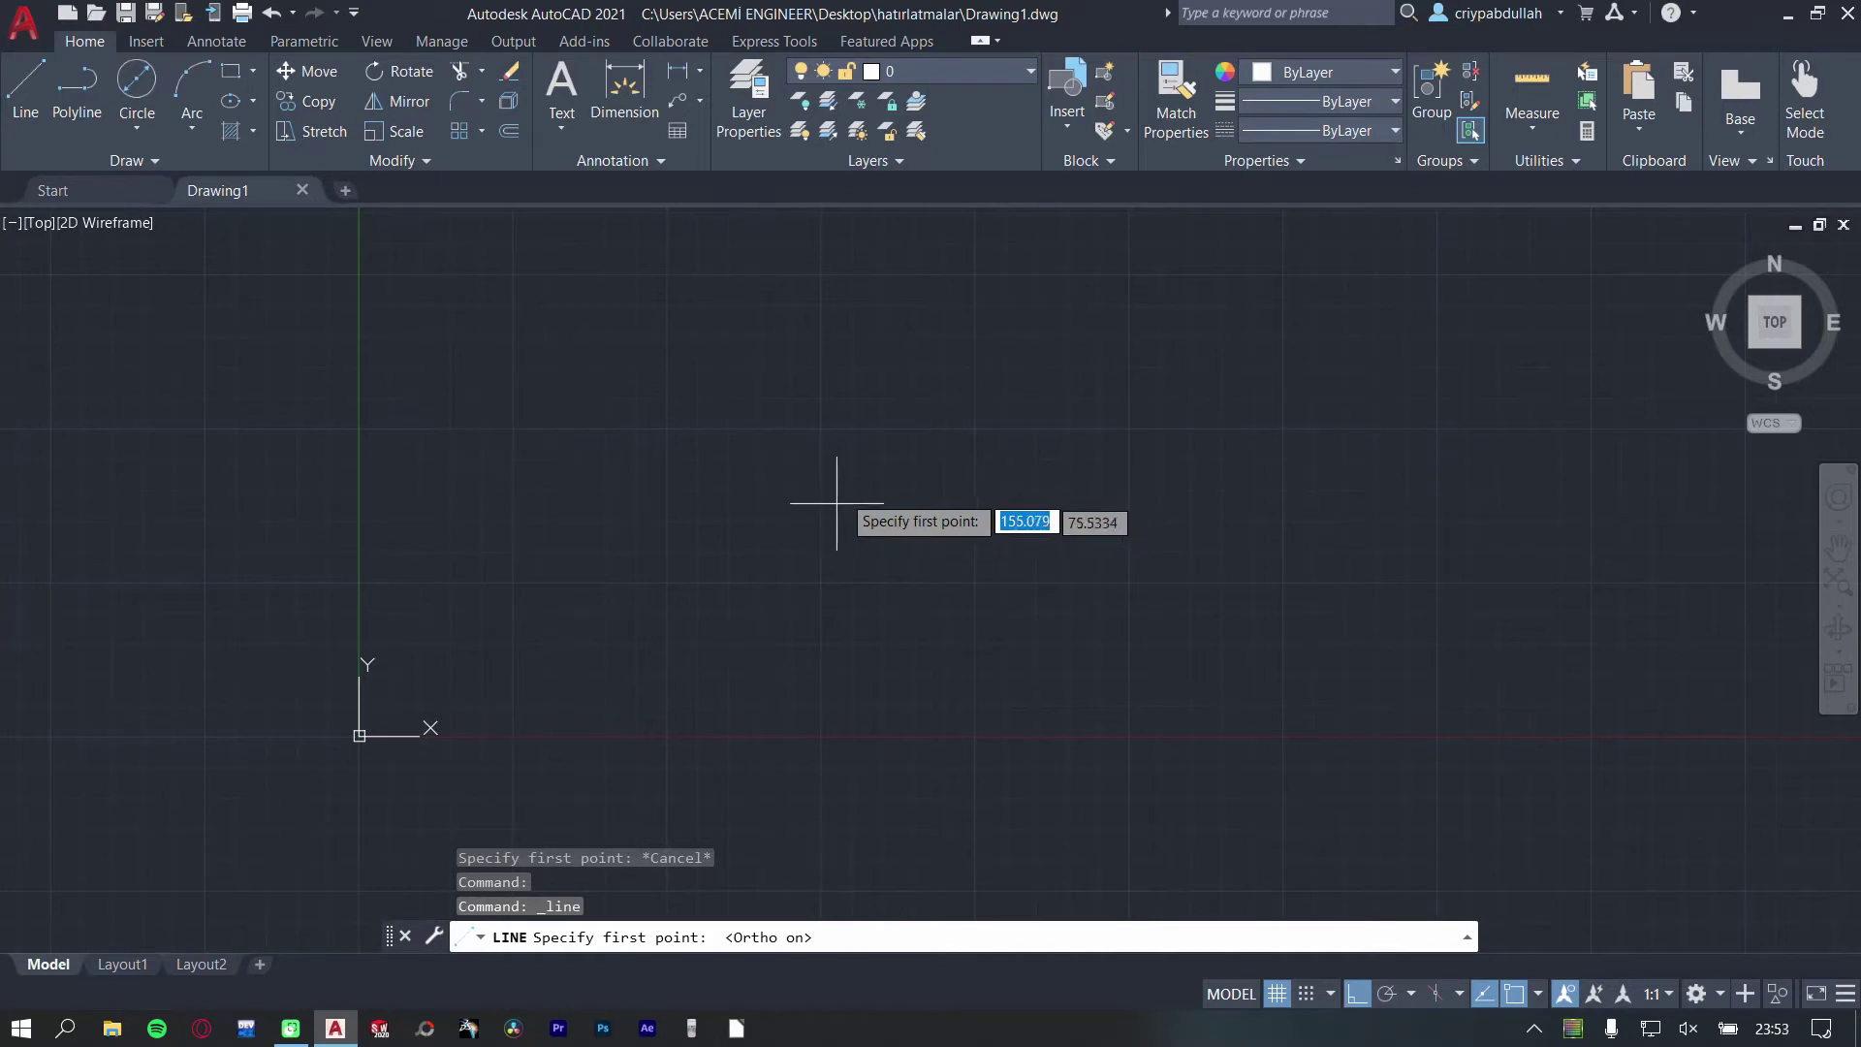
key("F8")
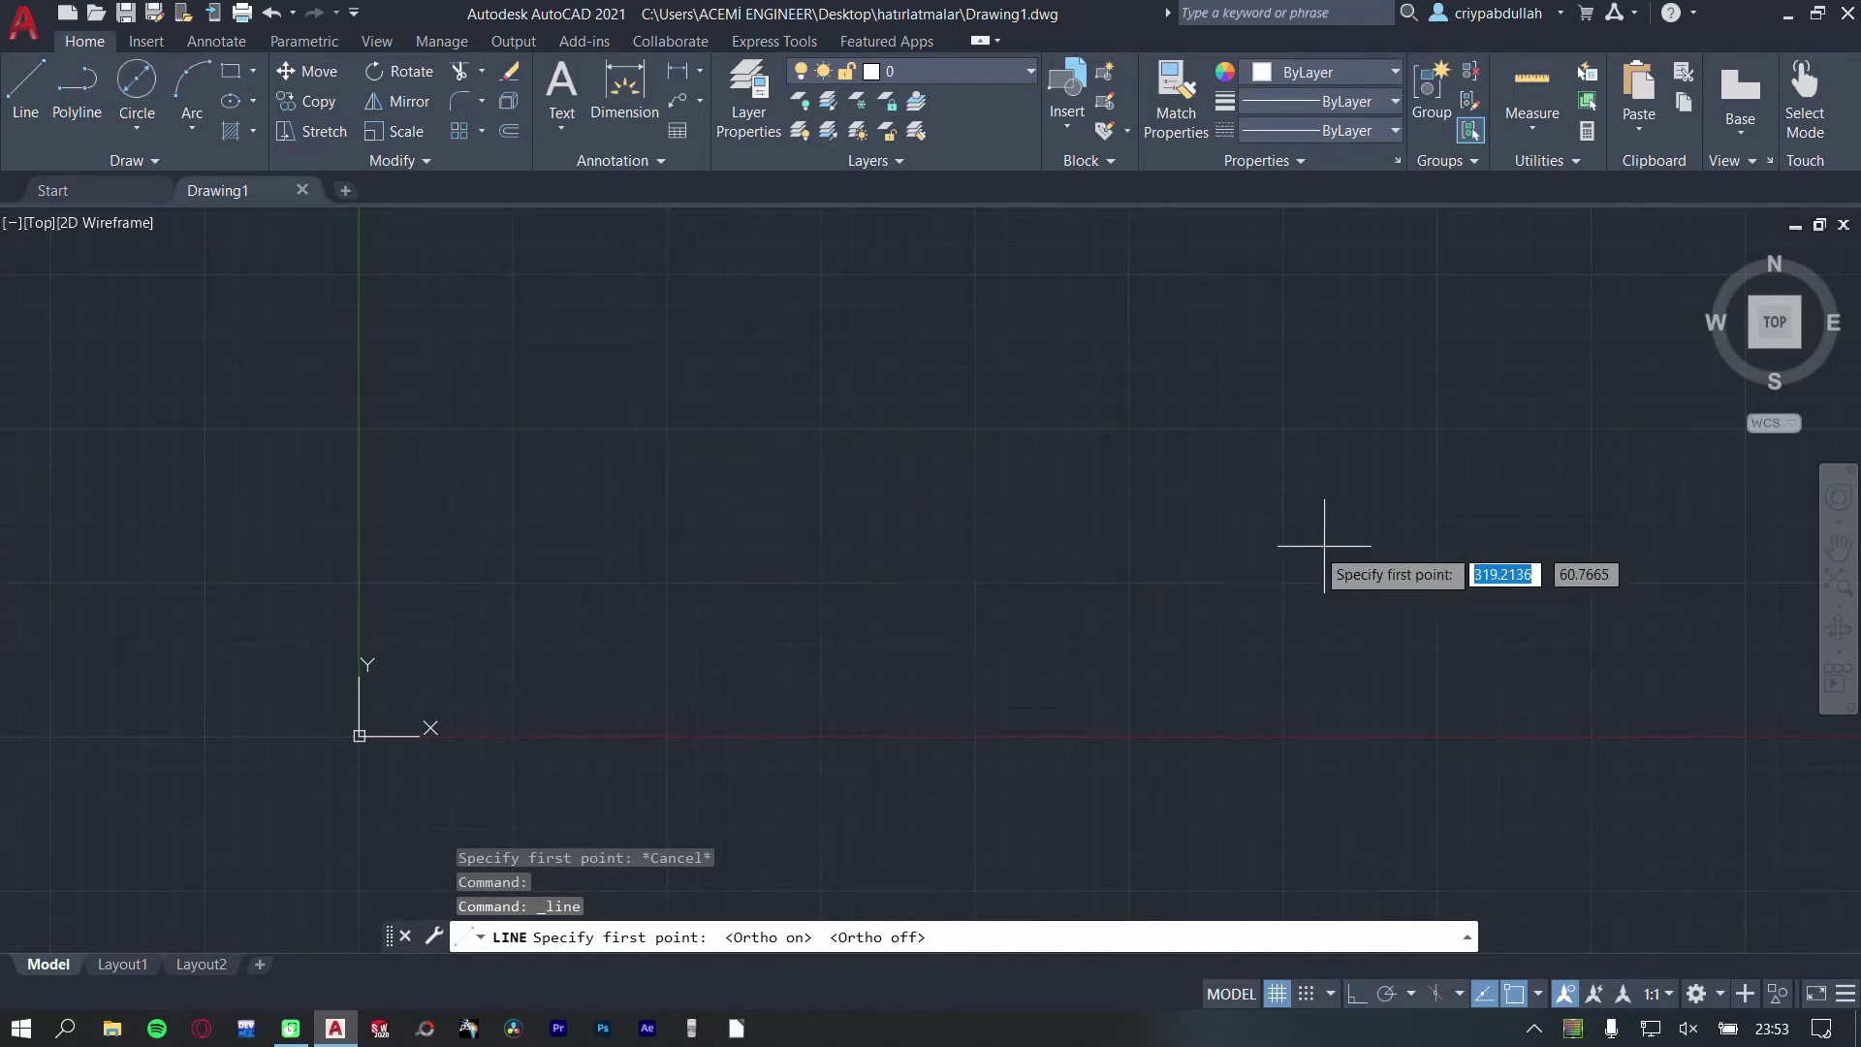
left_click(1357, 446)
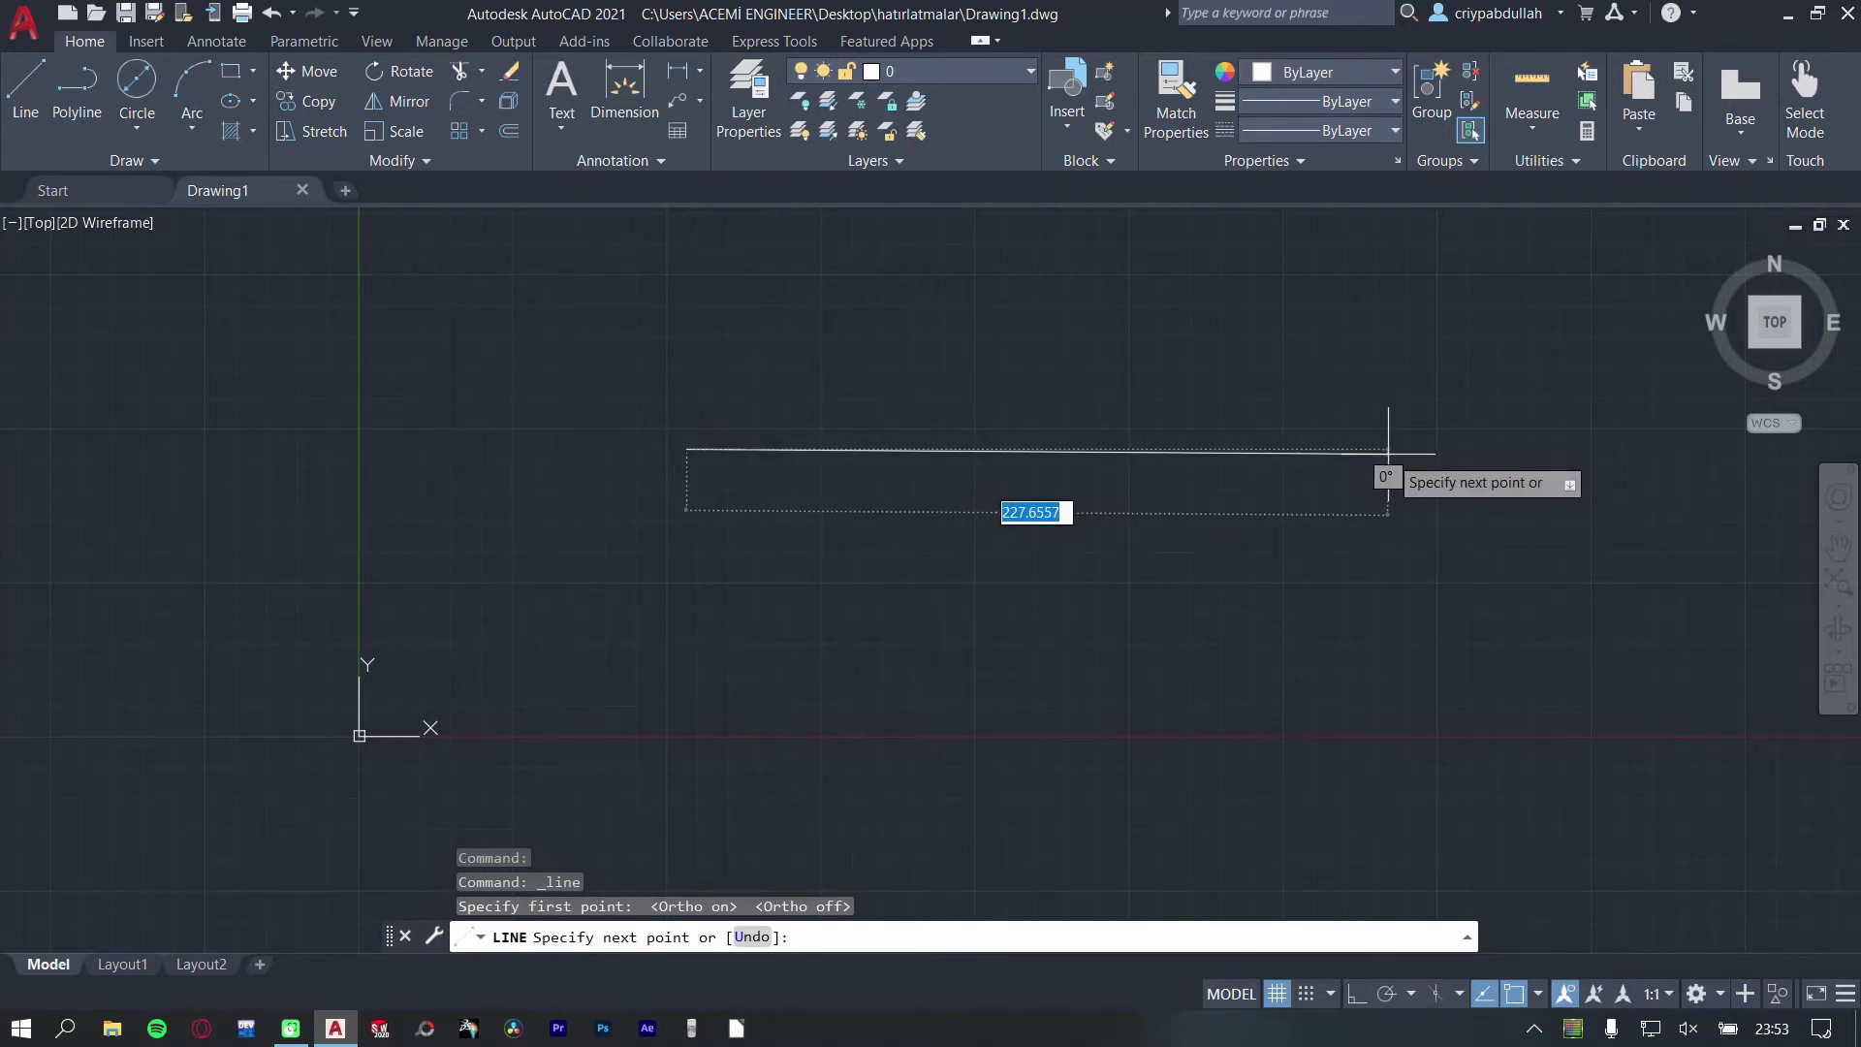
left_click(1388, 452)
key("Escape")
key("Escape")
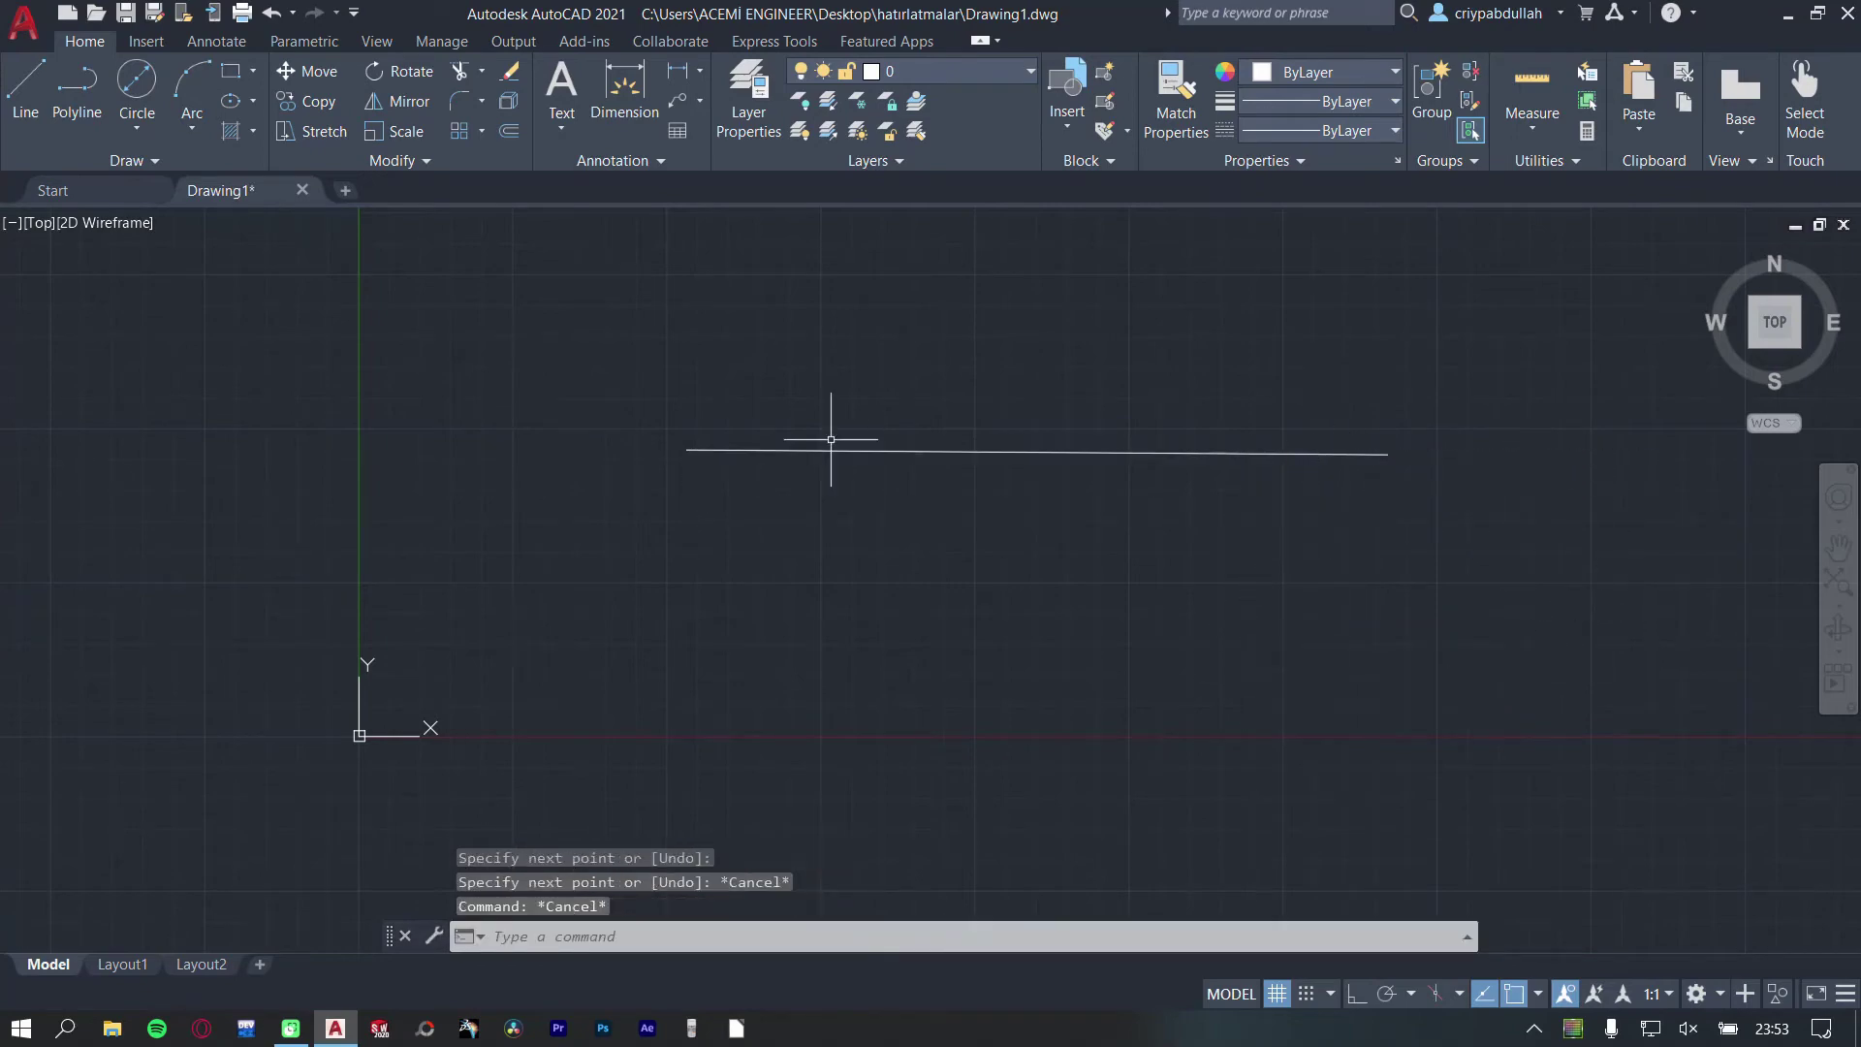
key("space")
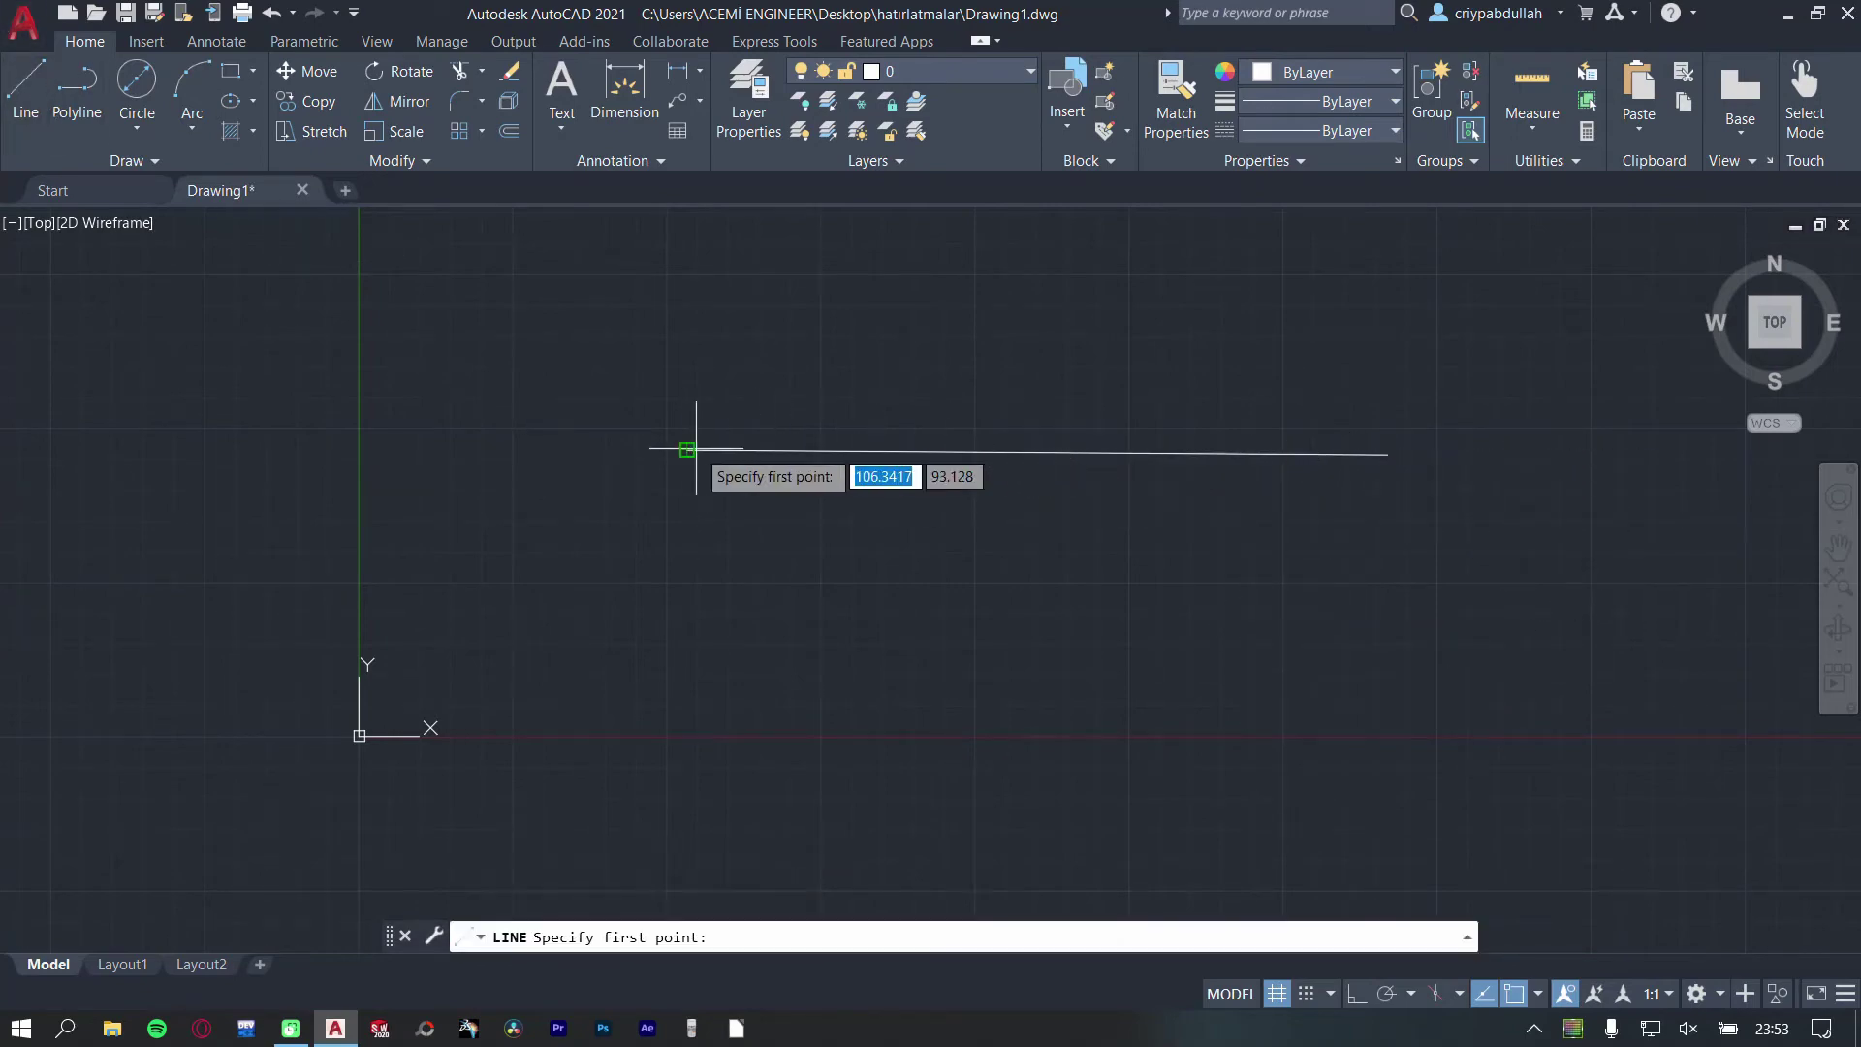
left_click(687, 450)
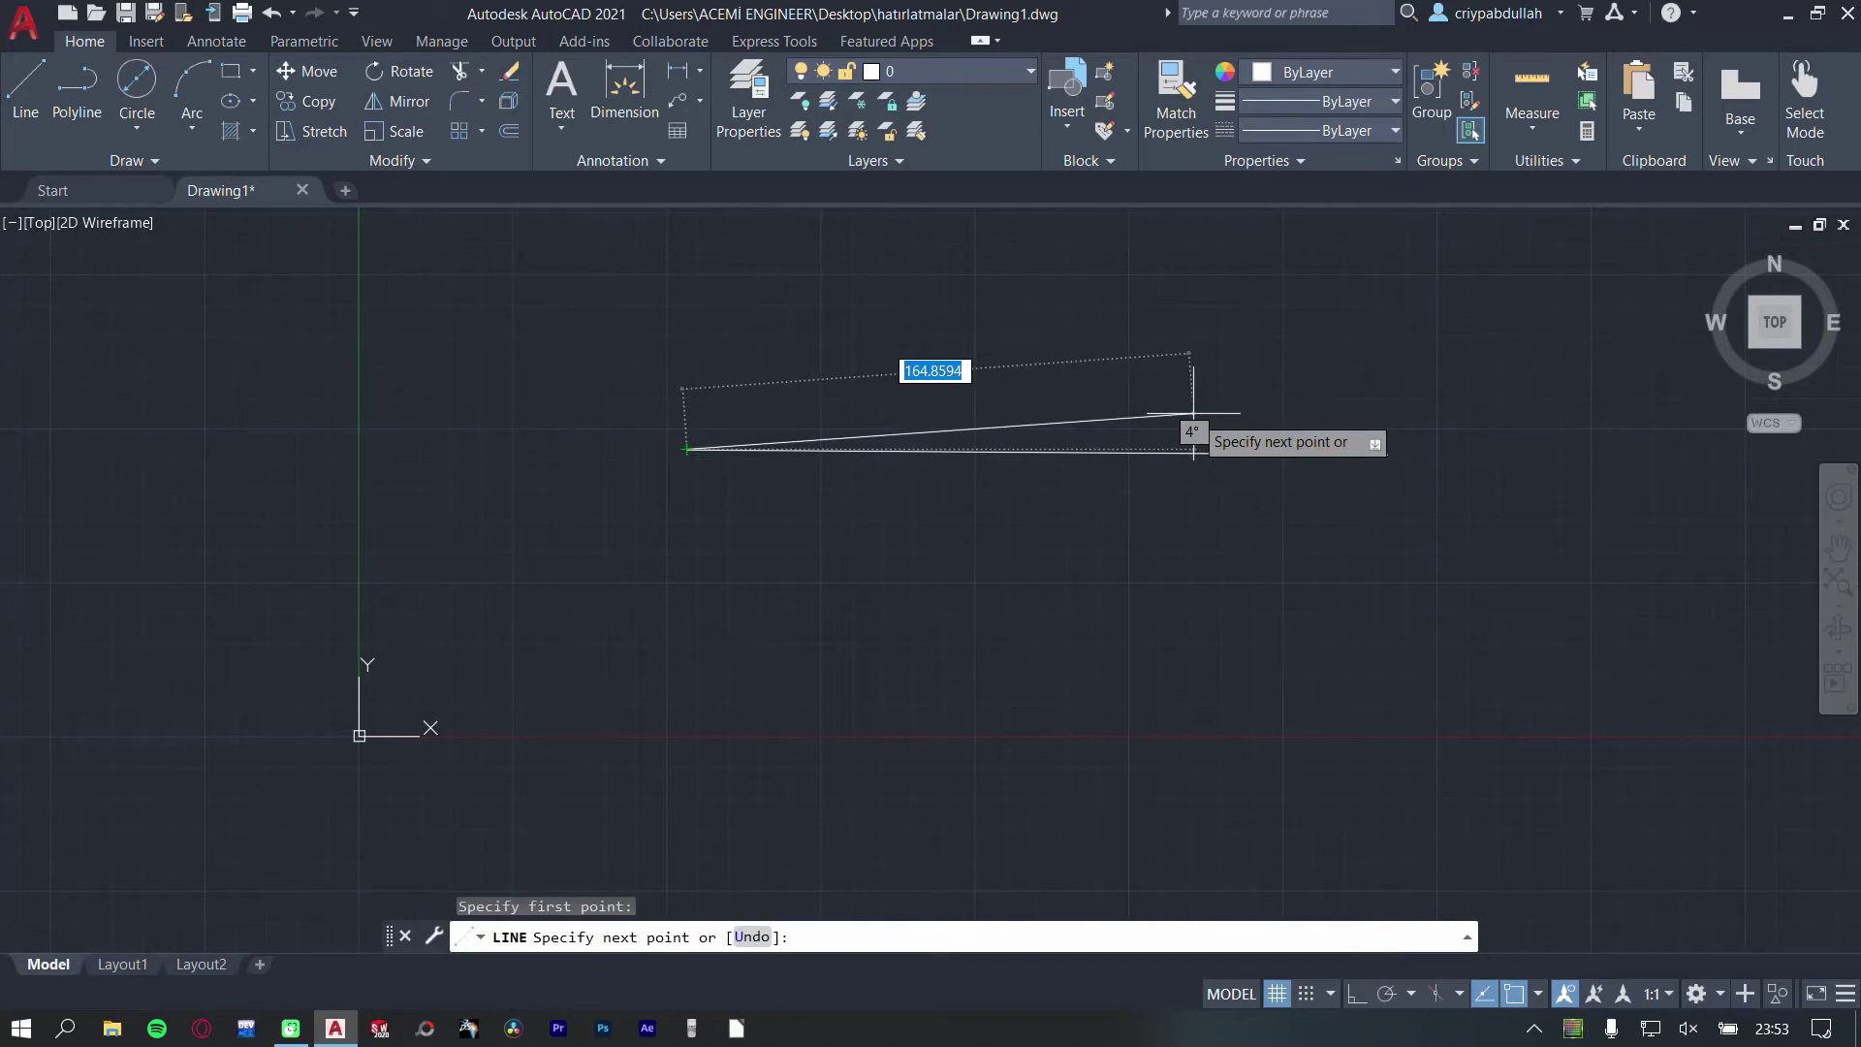
key("F8")
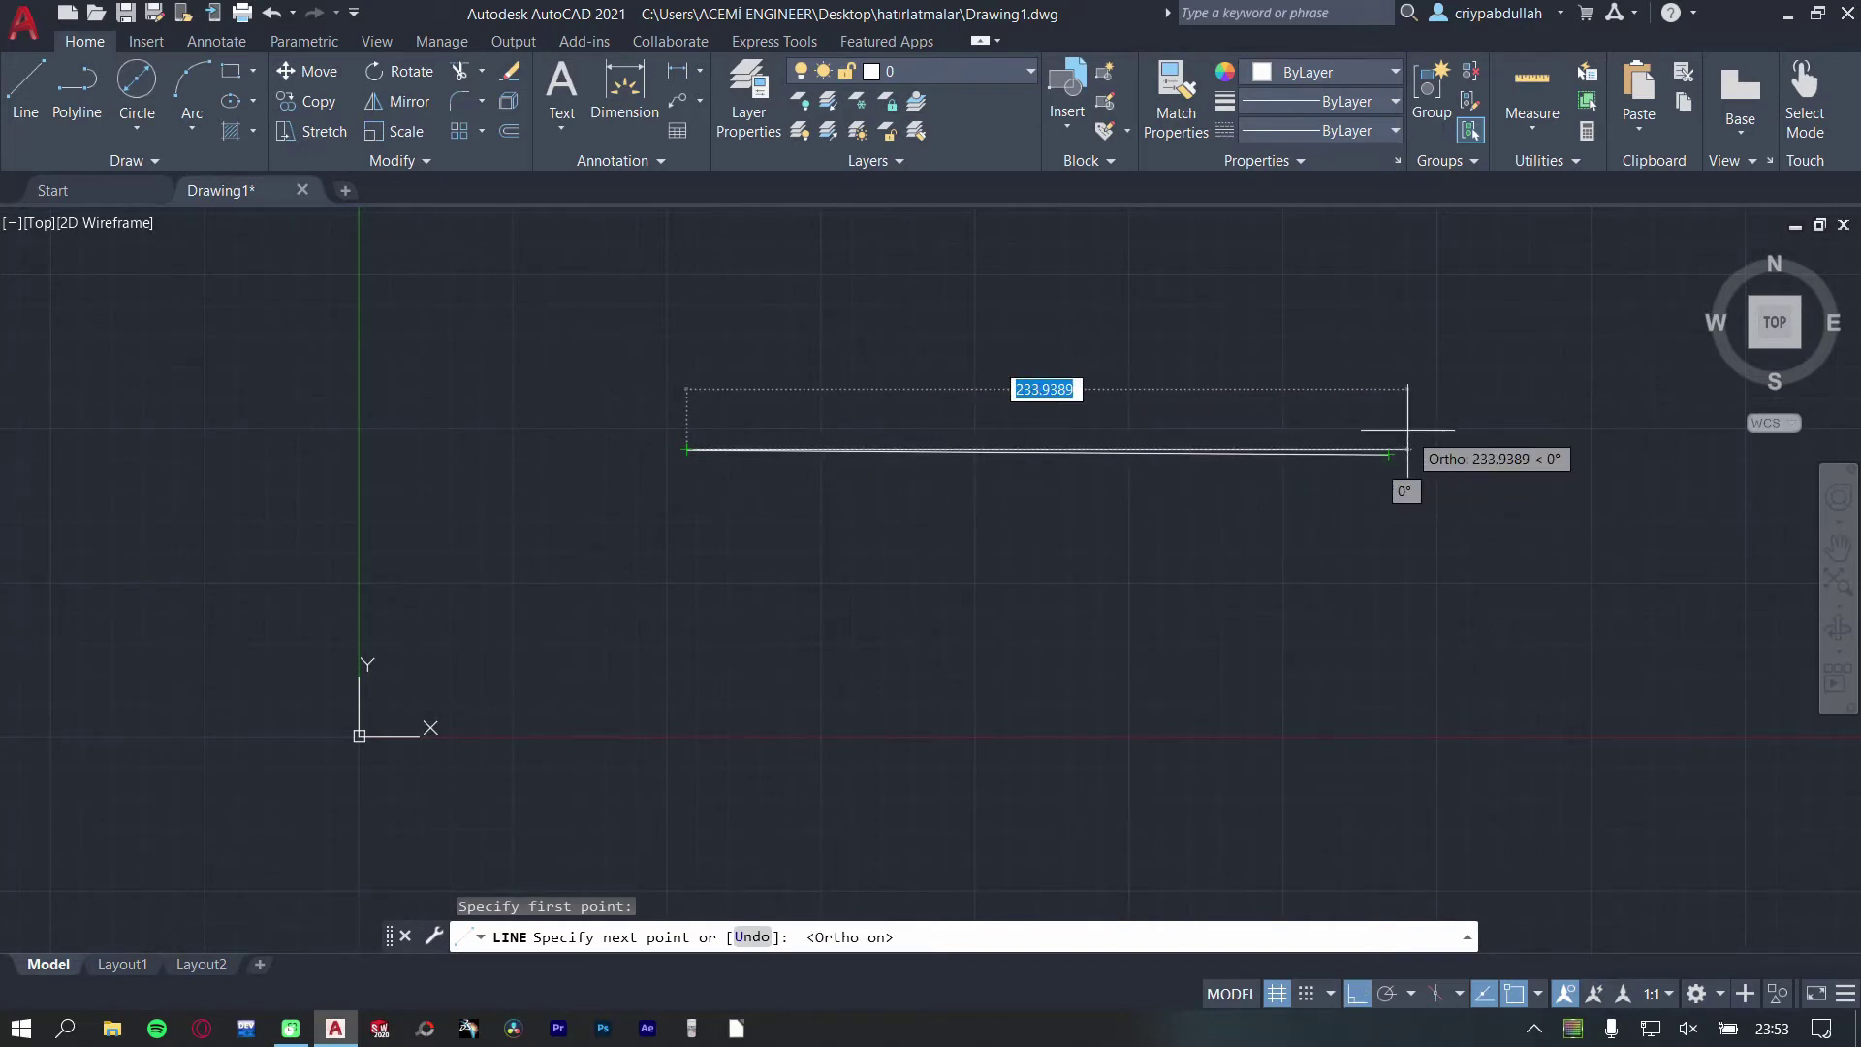
left_click(1405, 472)
key("Escape")
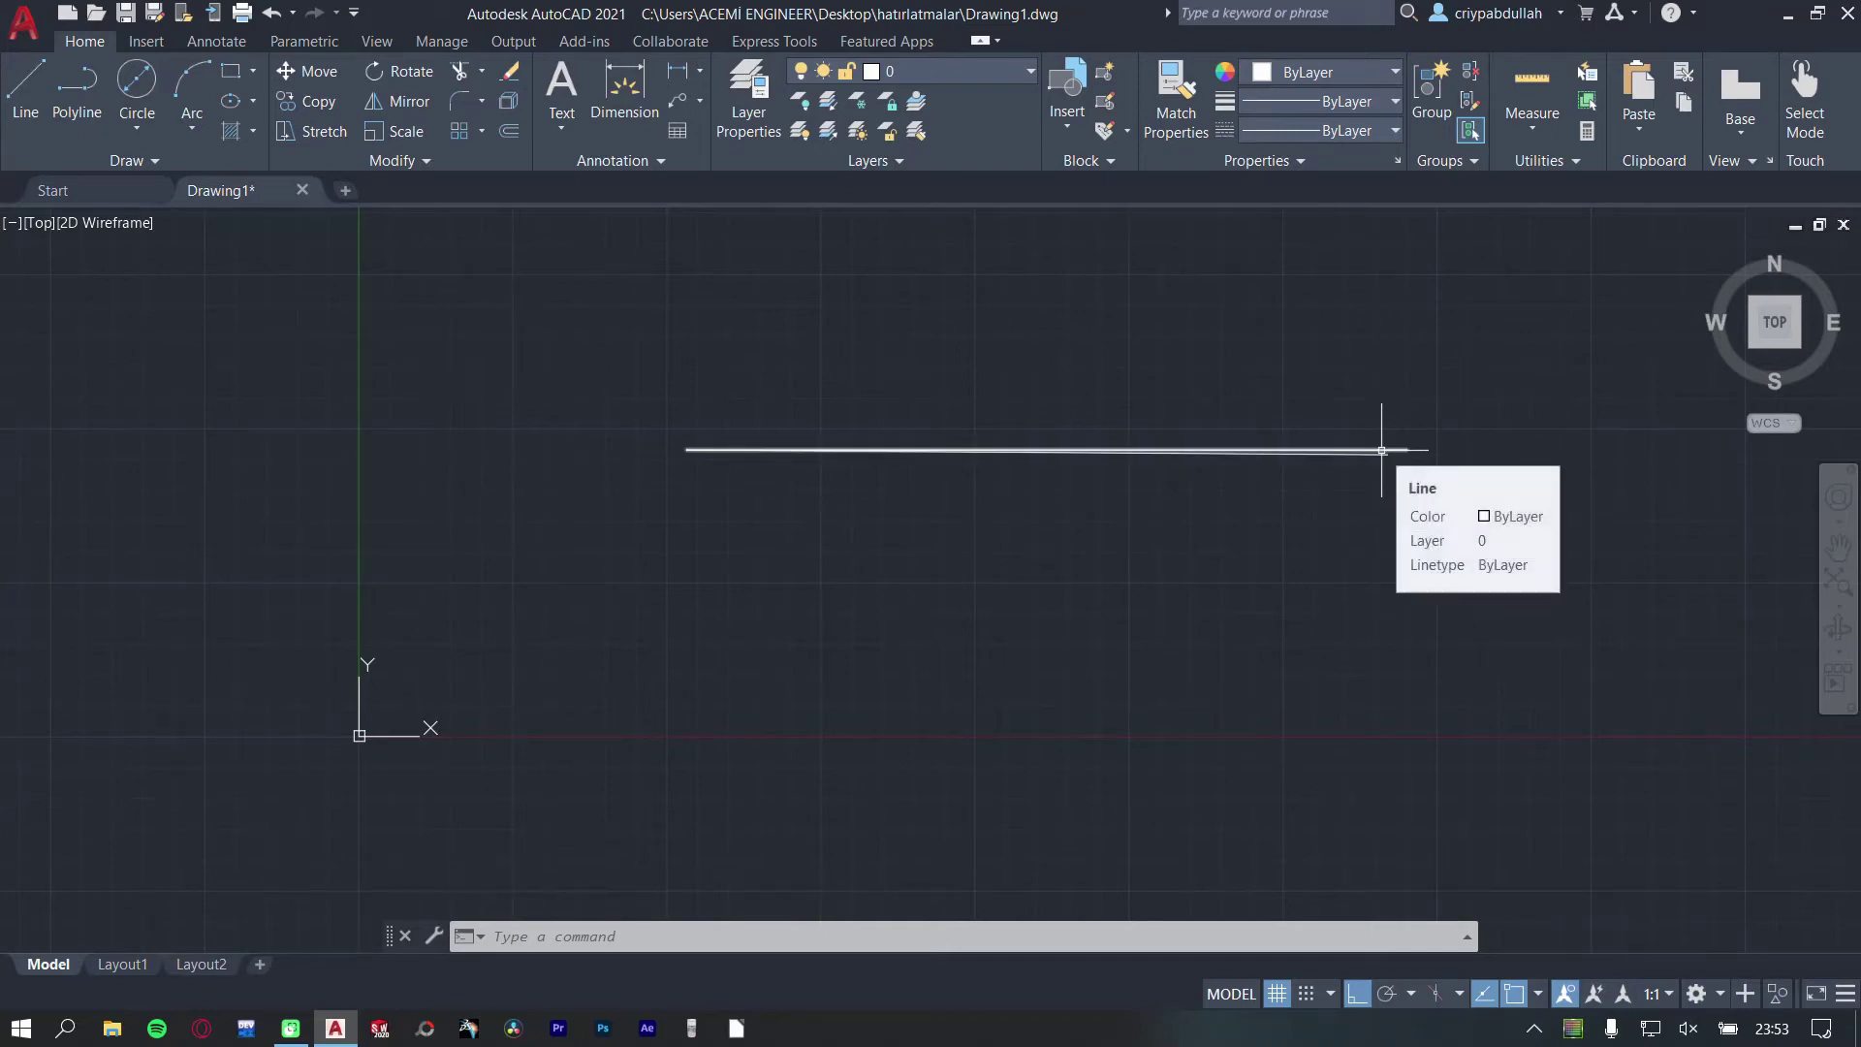
- Zoom in, then window-select and erase both horizontal lines
scroll(1381, 450, "up", 2)
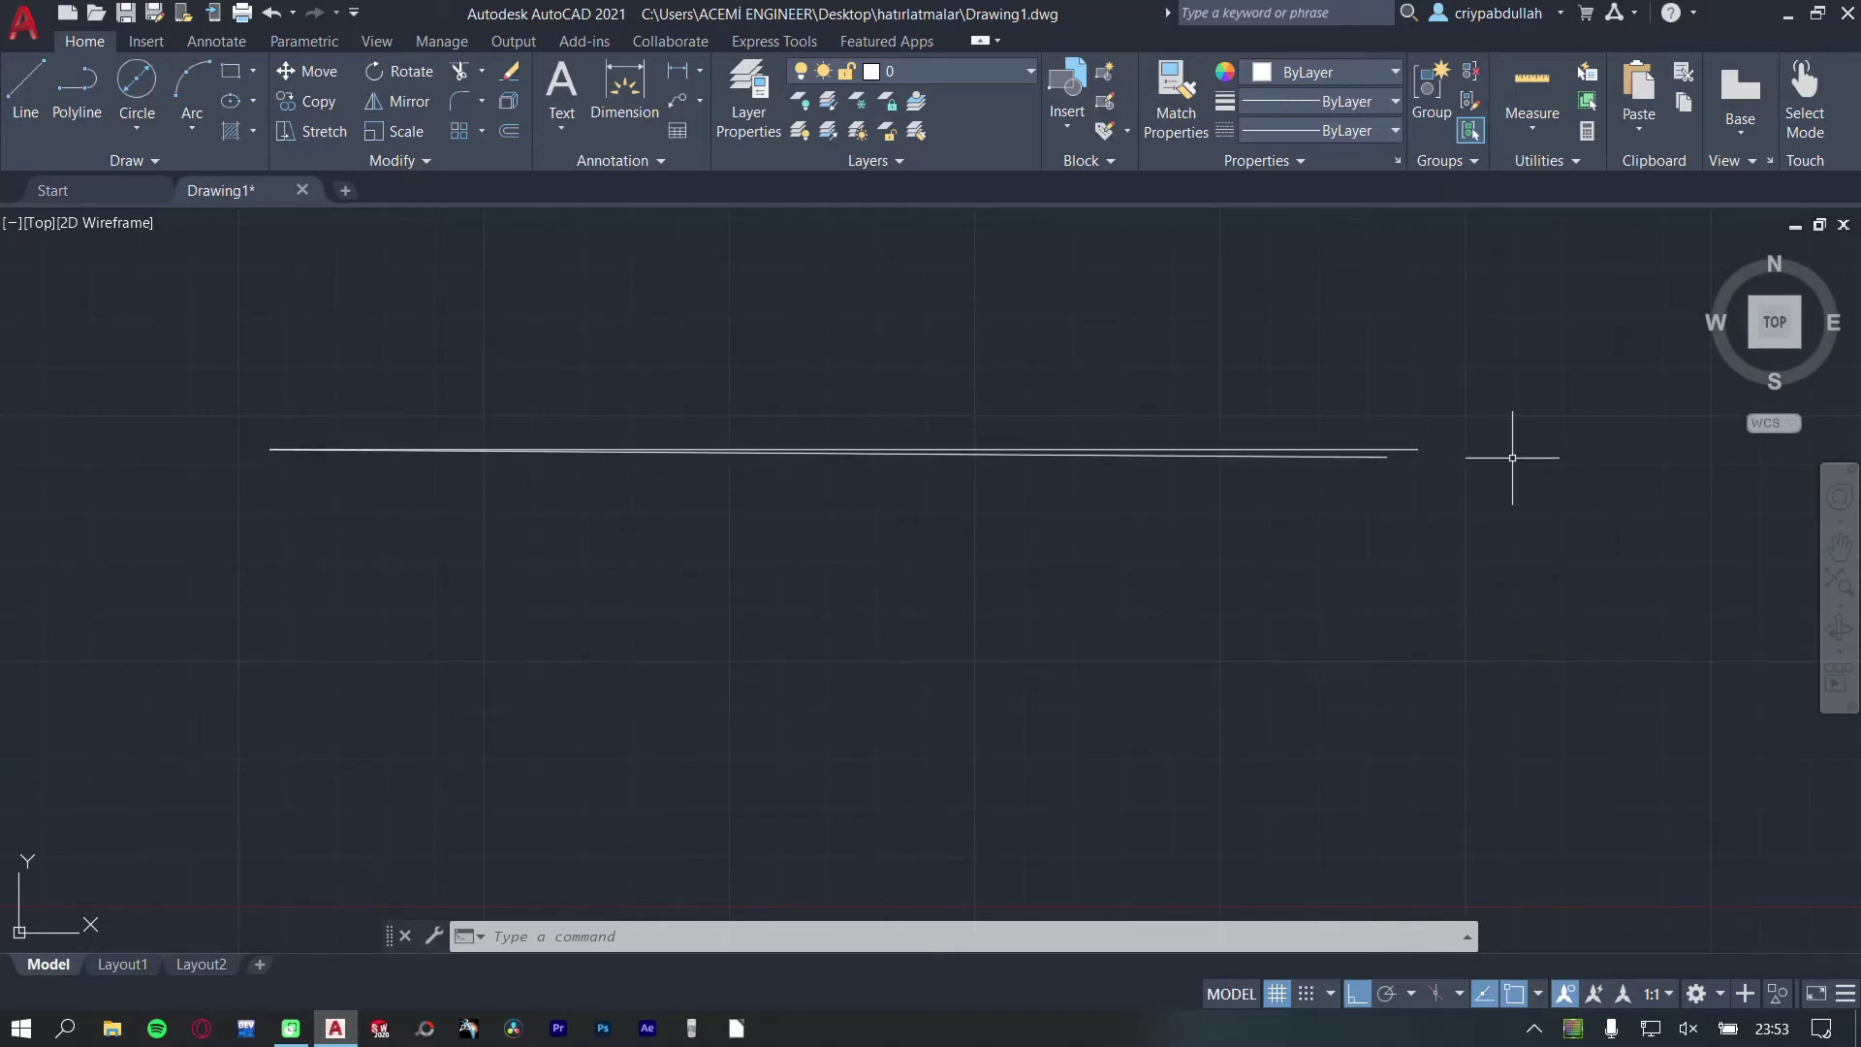
left_click(1306, 454)
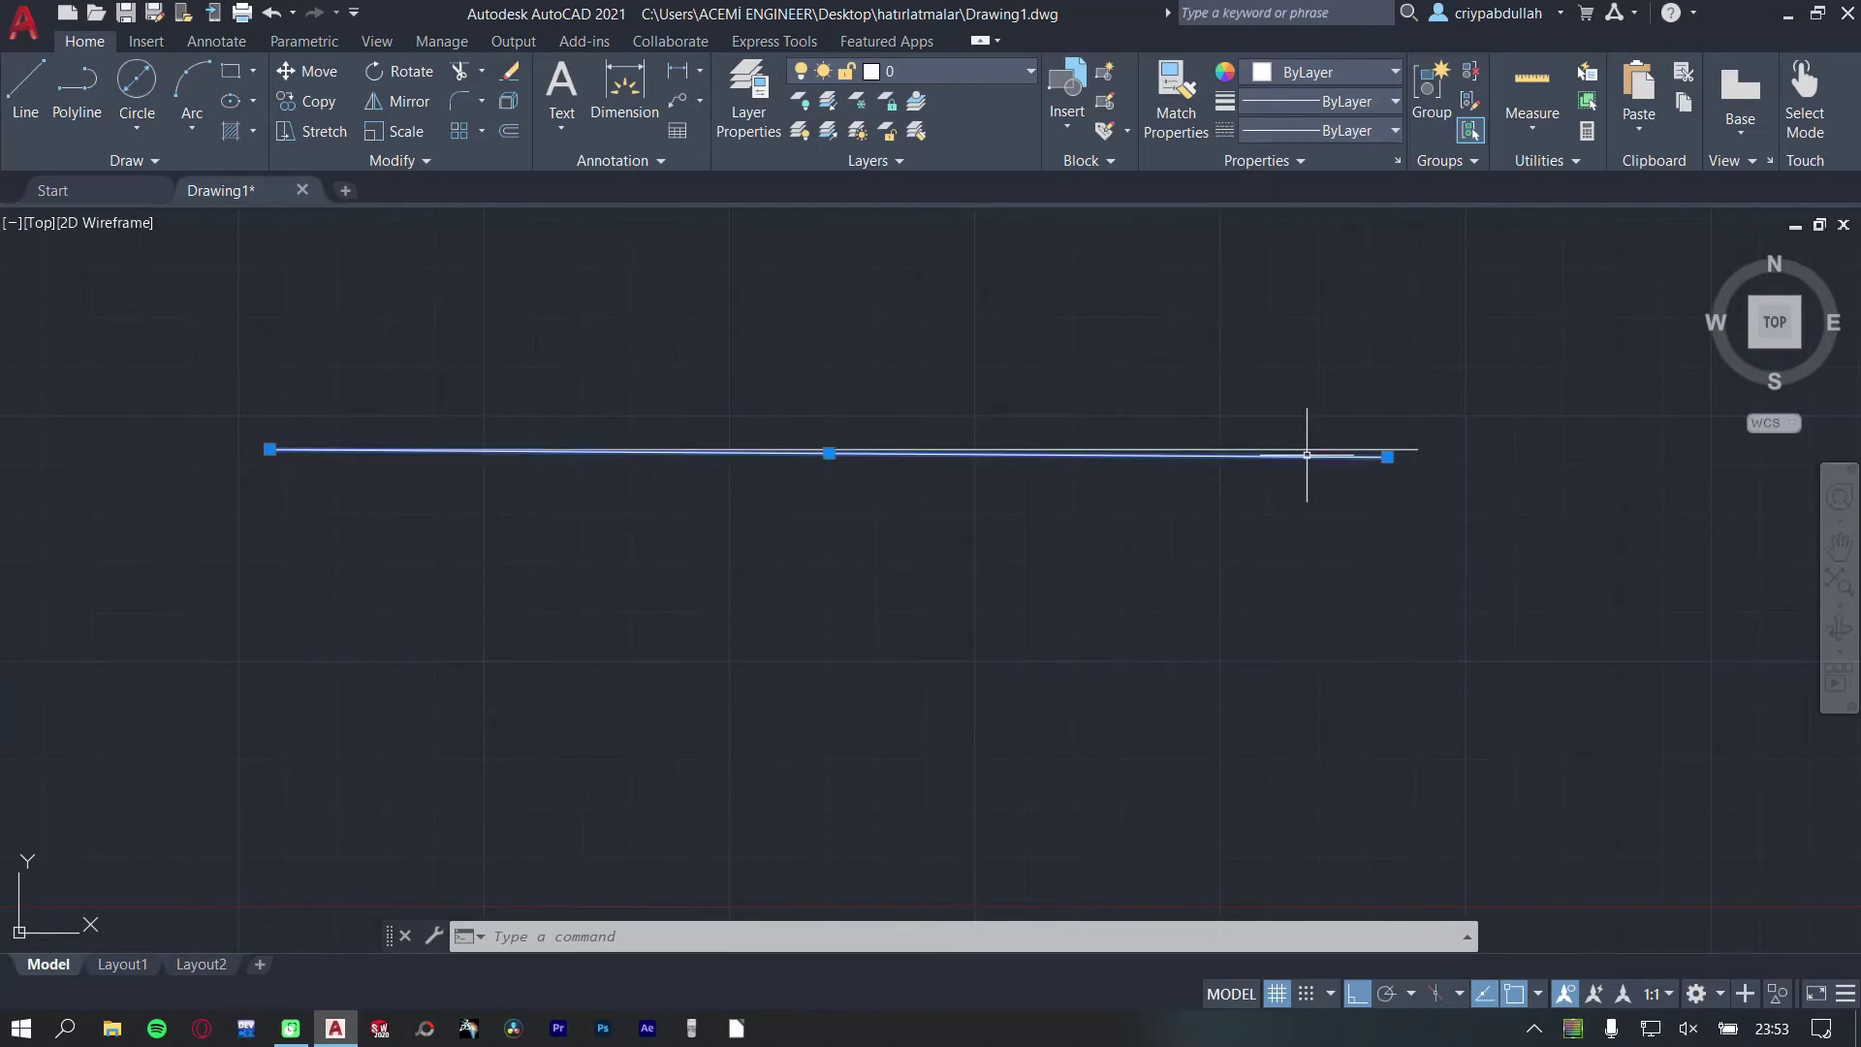
left_click(1311, 438)
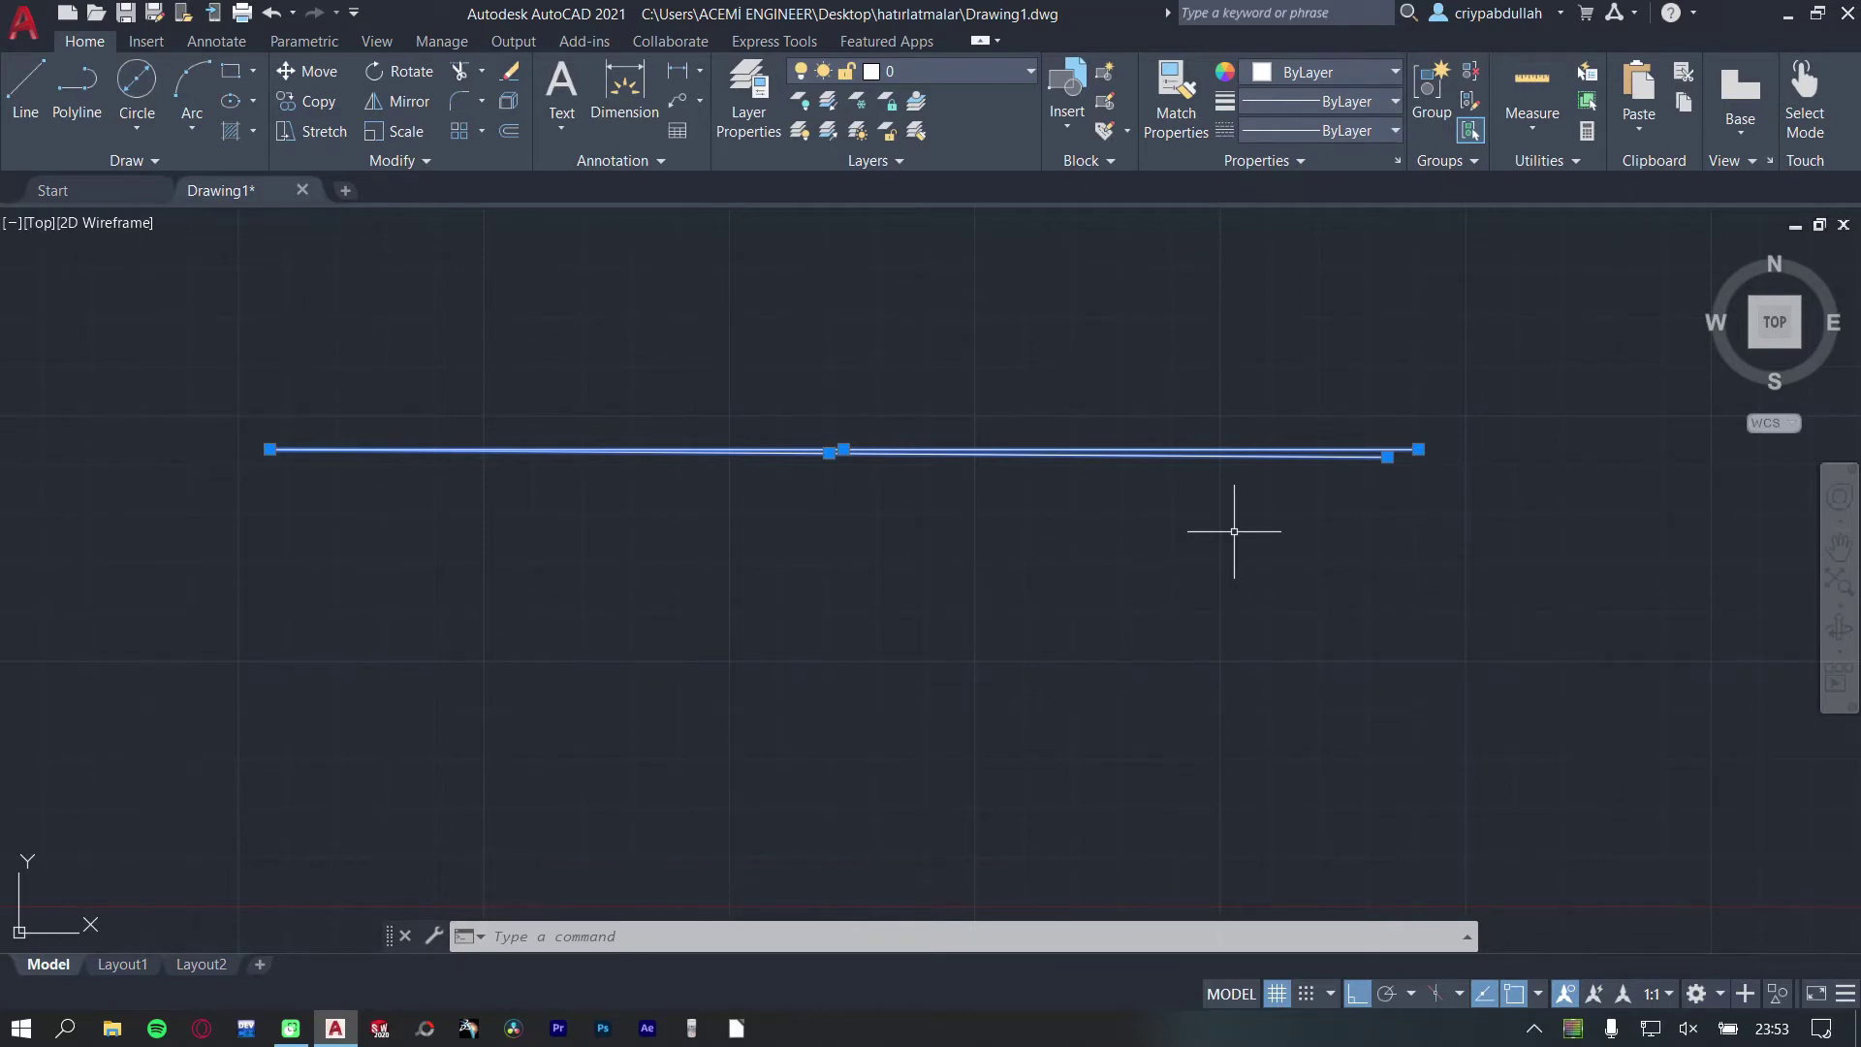
key("Delete")
left_click(25, 87)
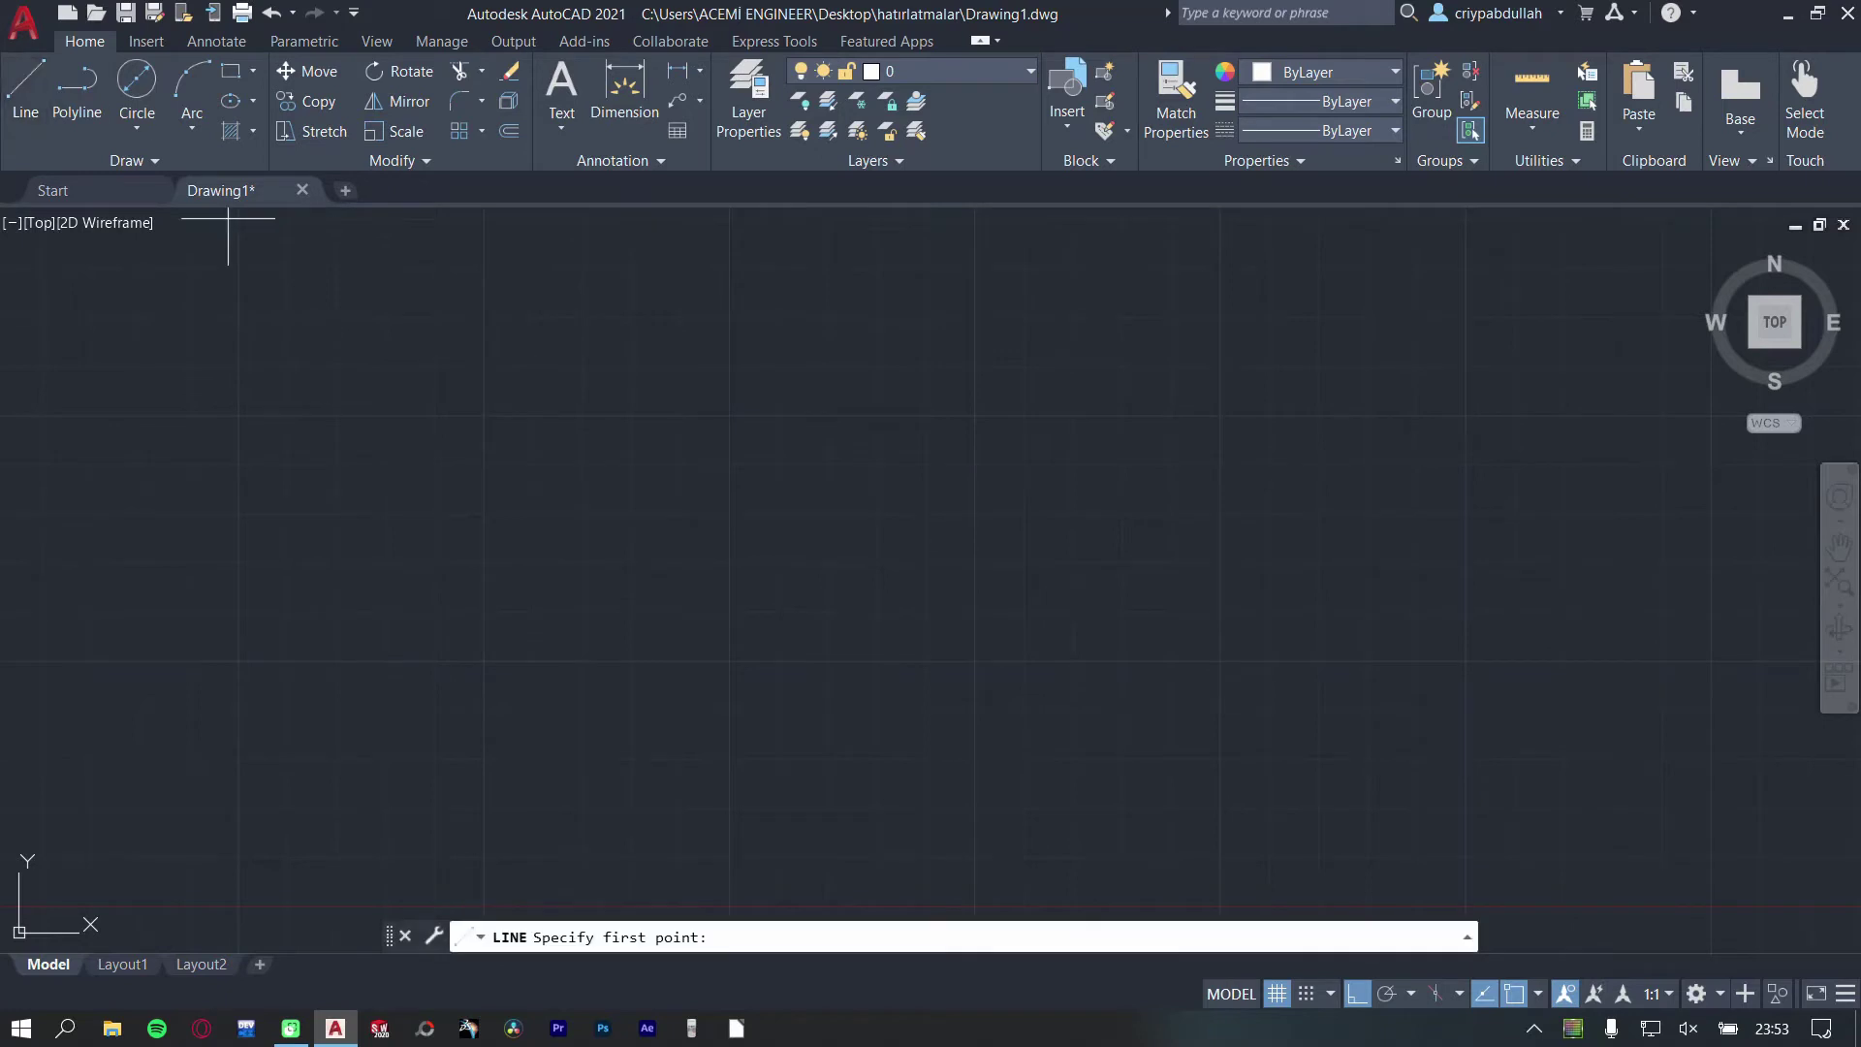
left_click(266, 410)
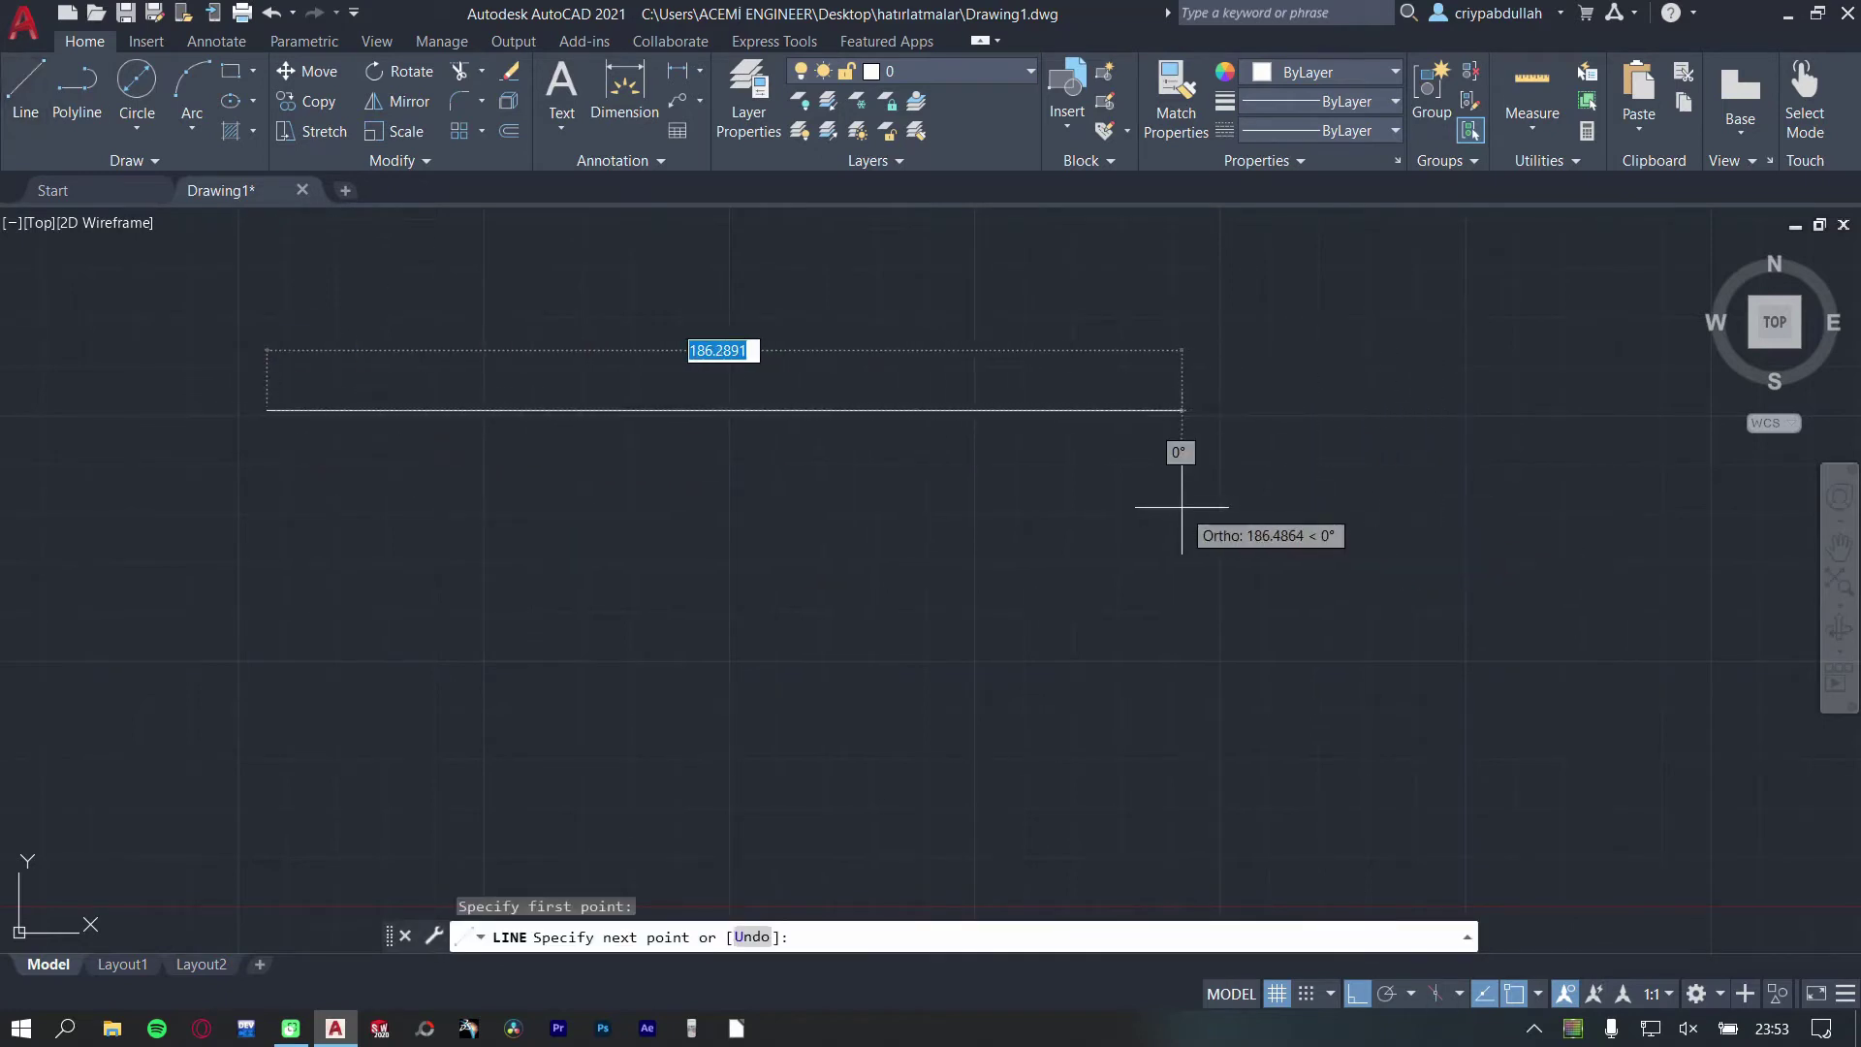
key("F8")
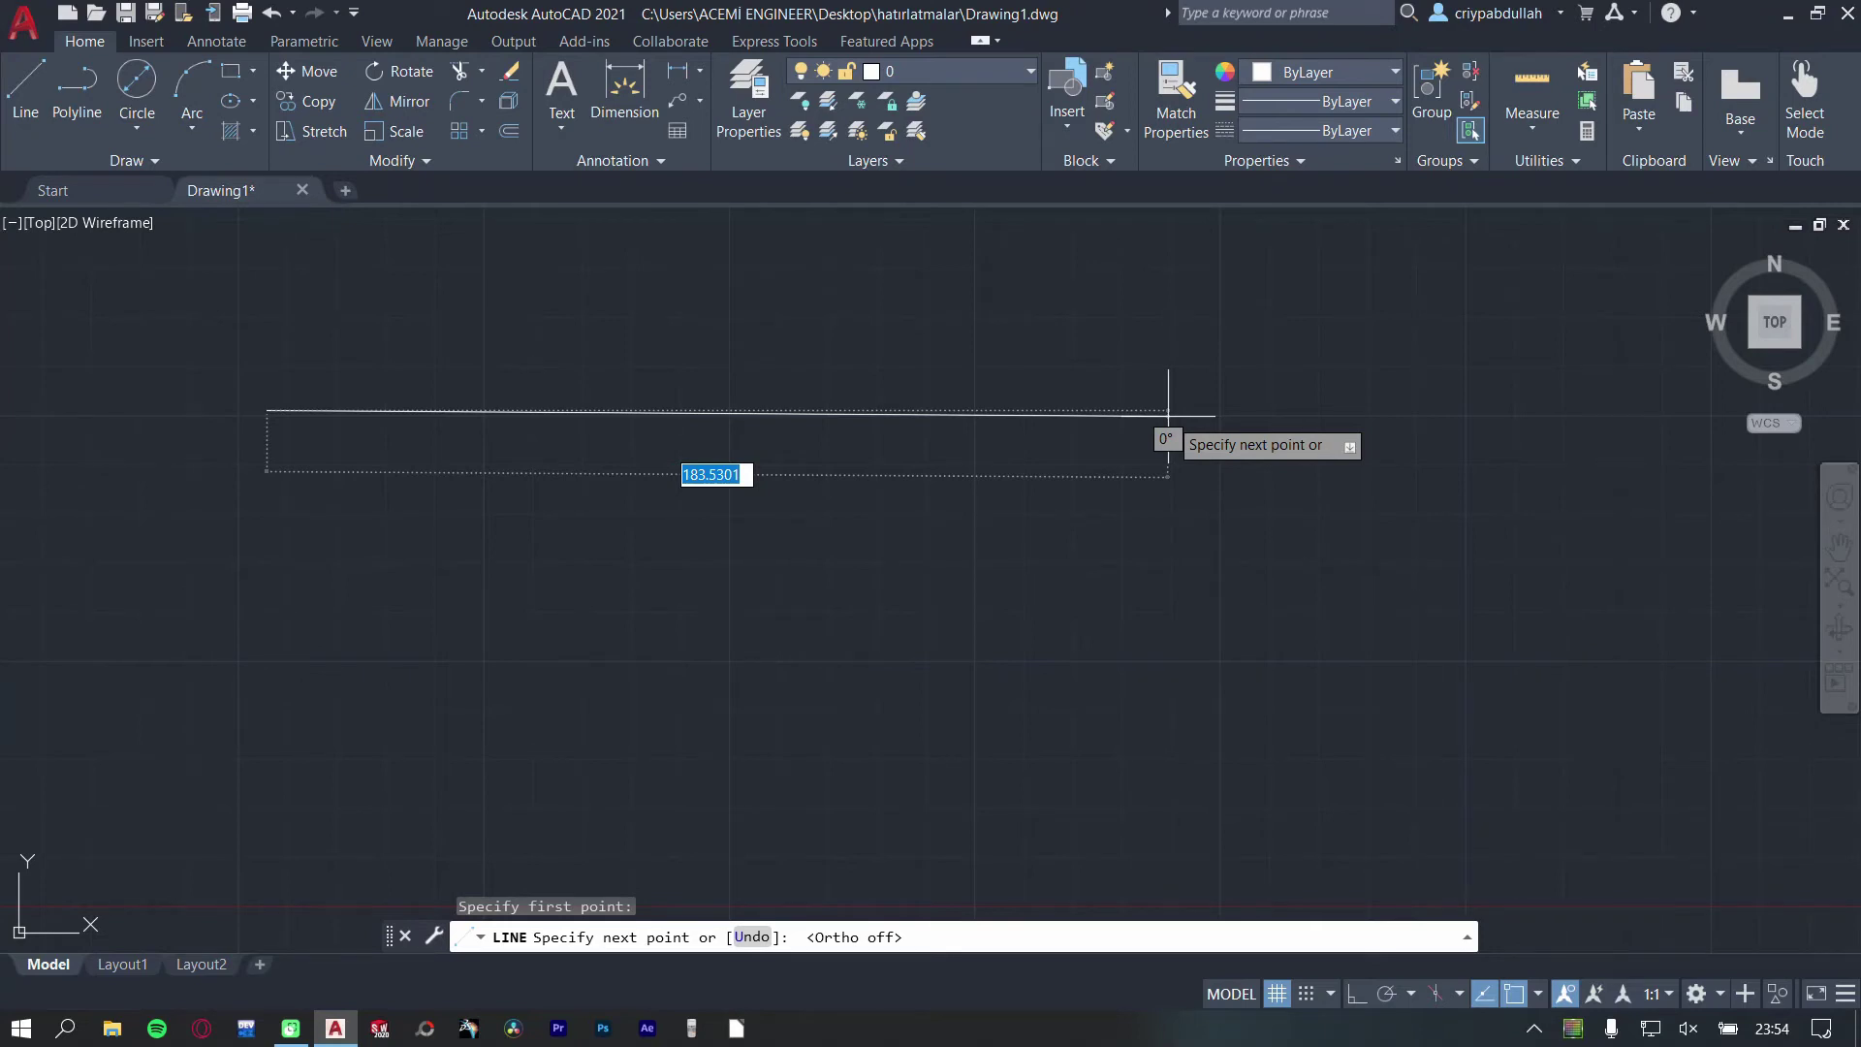
left_click(1168, 416)
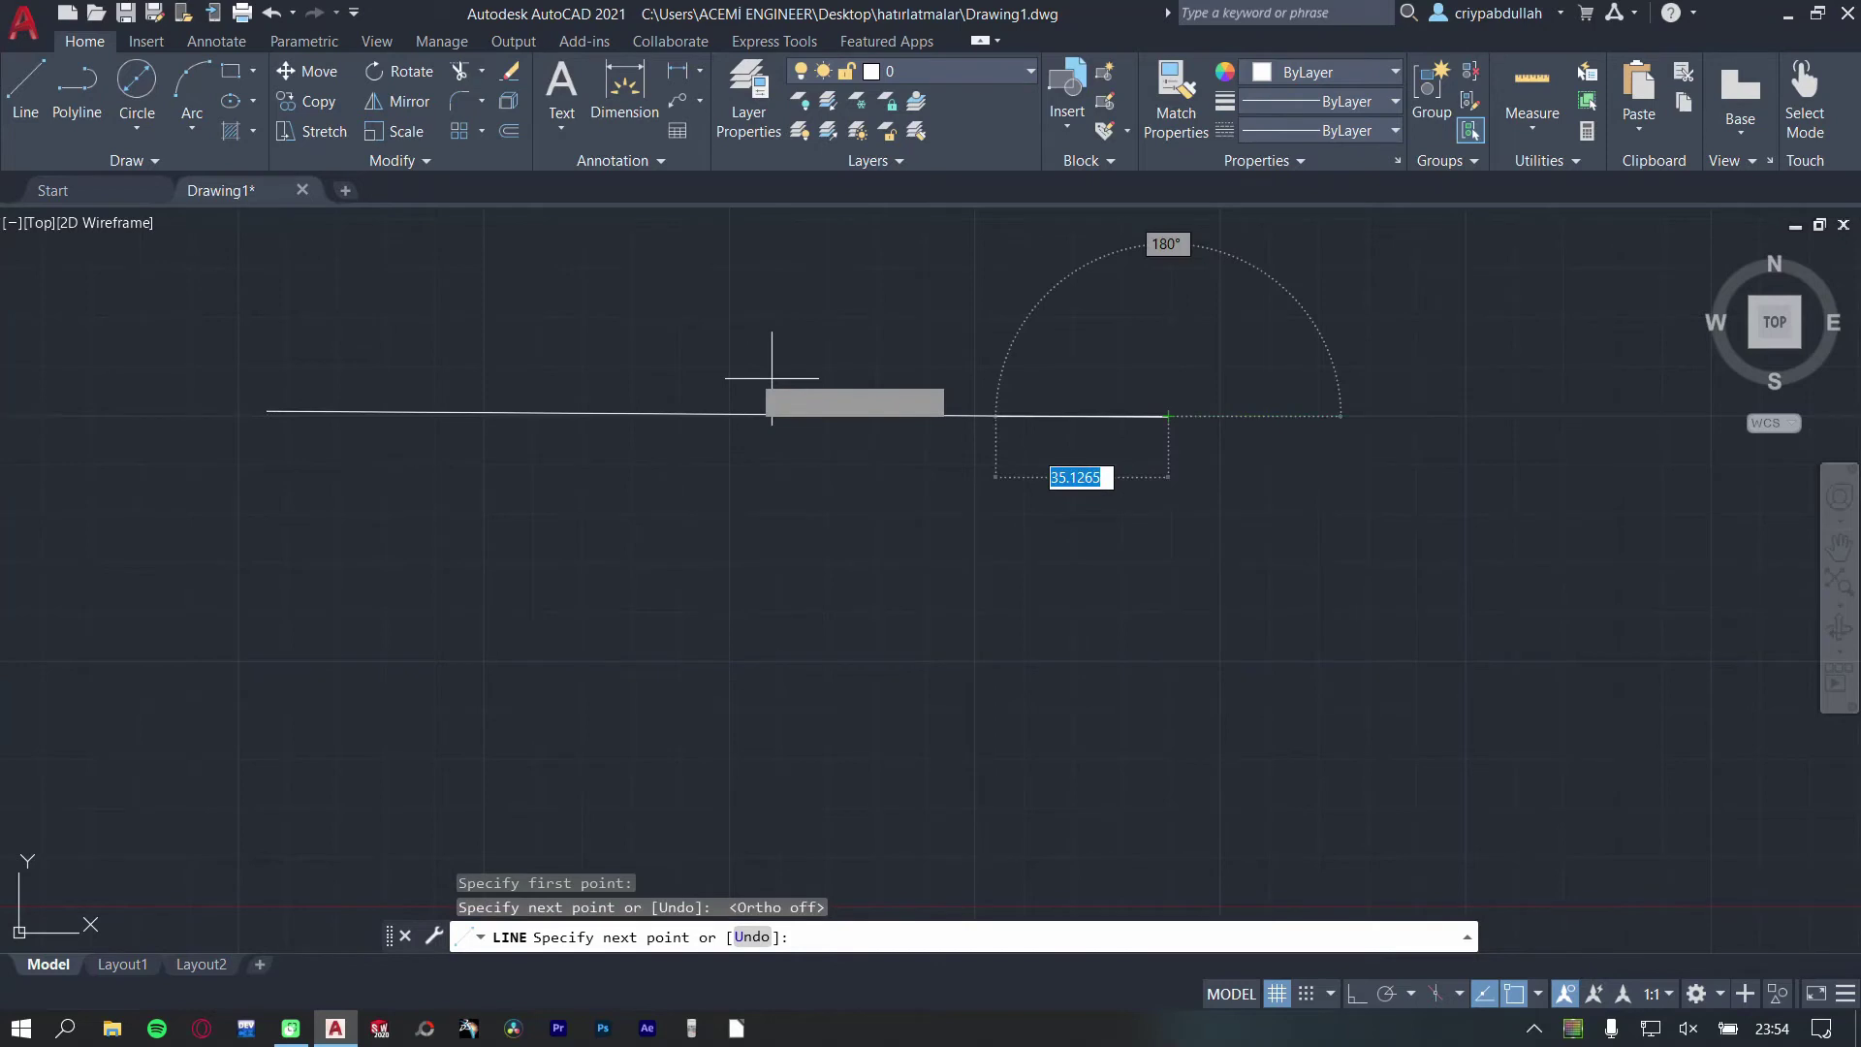
key("Escape")
key("Return")
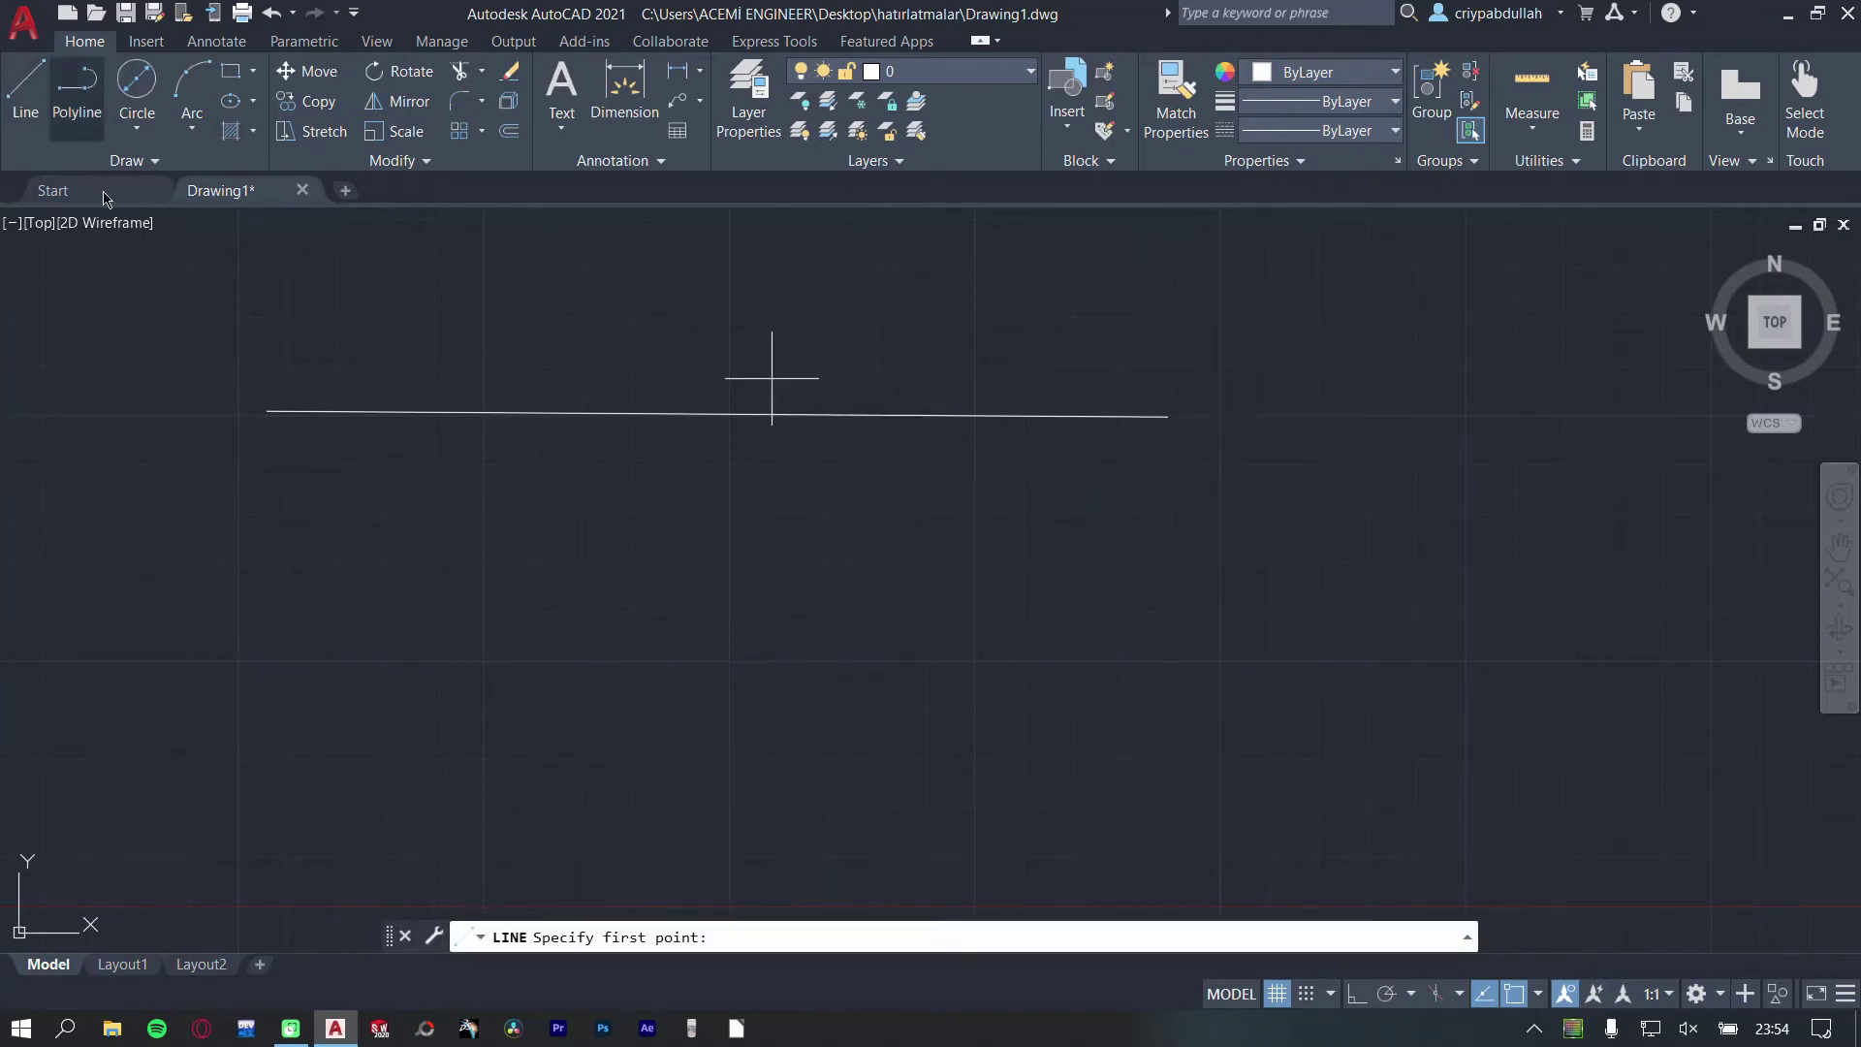
left_click(268, 410)
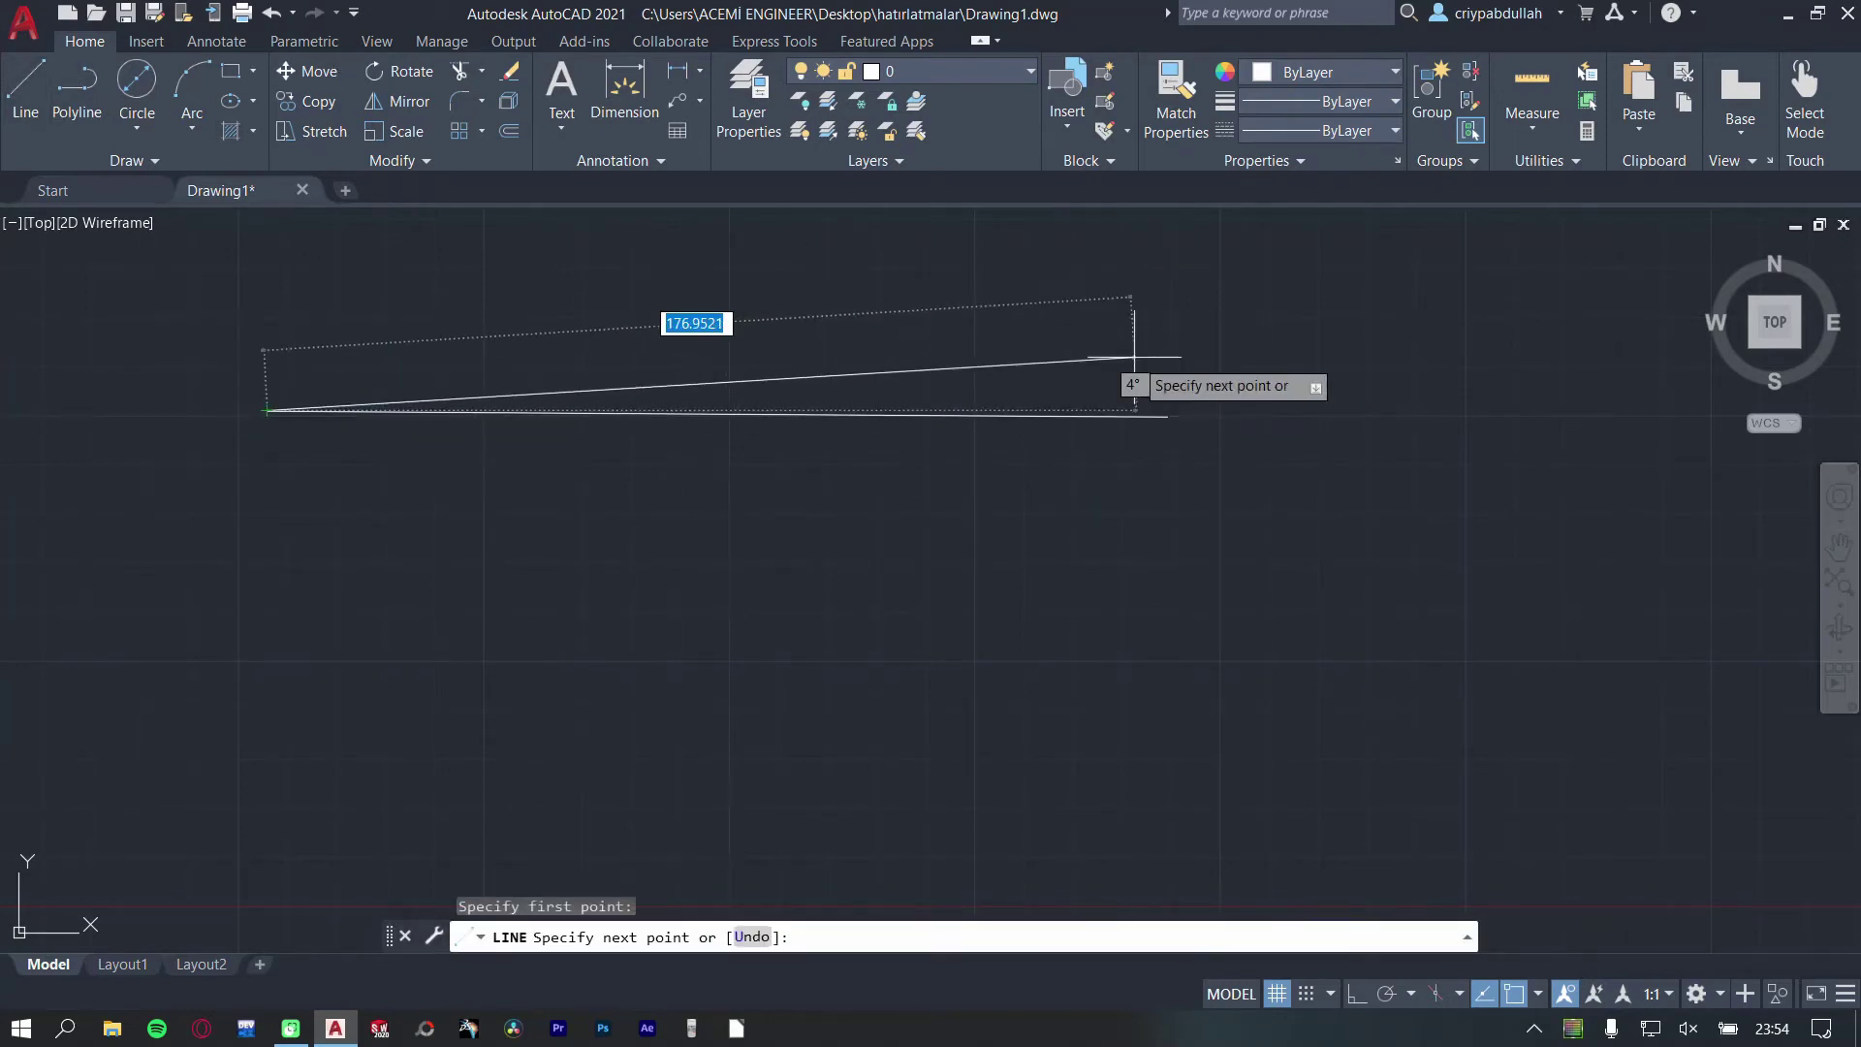
key("F8")
left_click(1228, 411)
key("Escape")
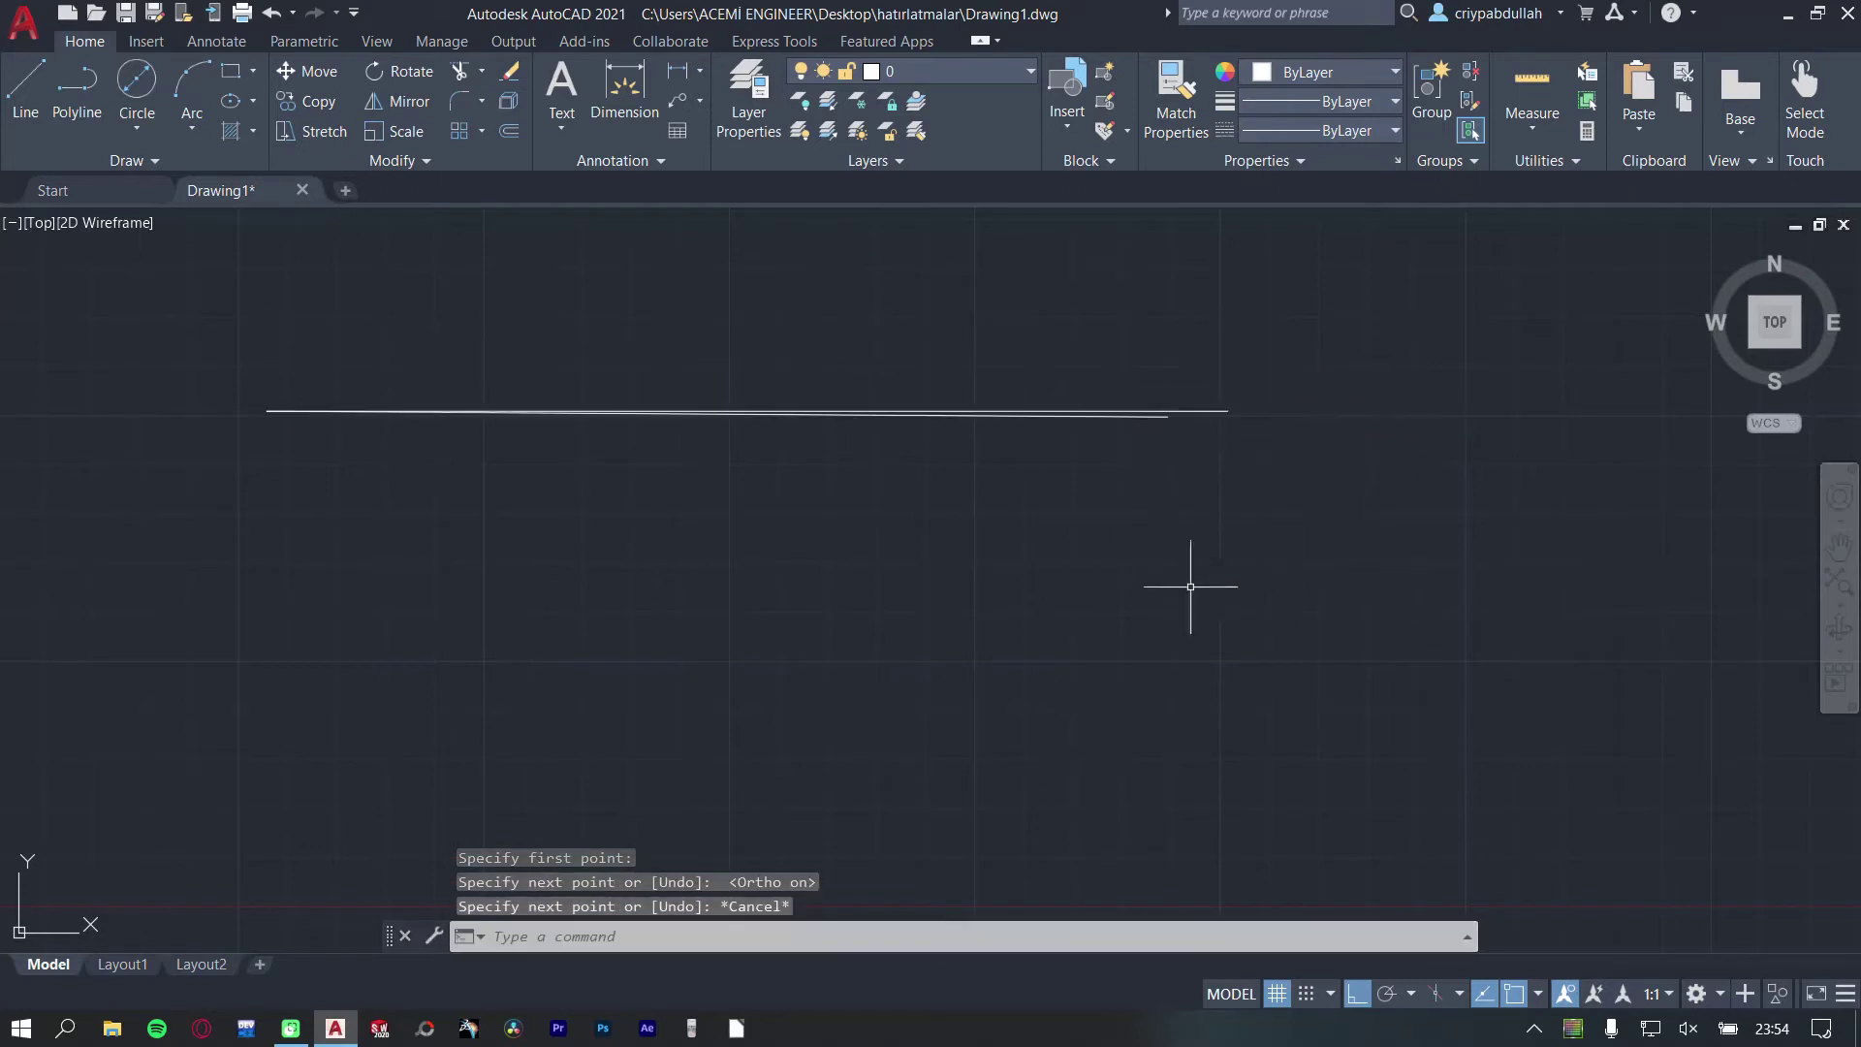
left_click(215, 303)
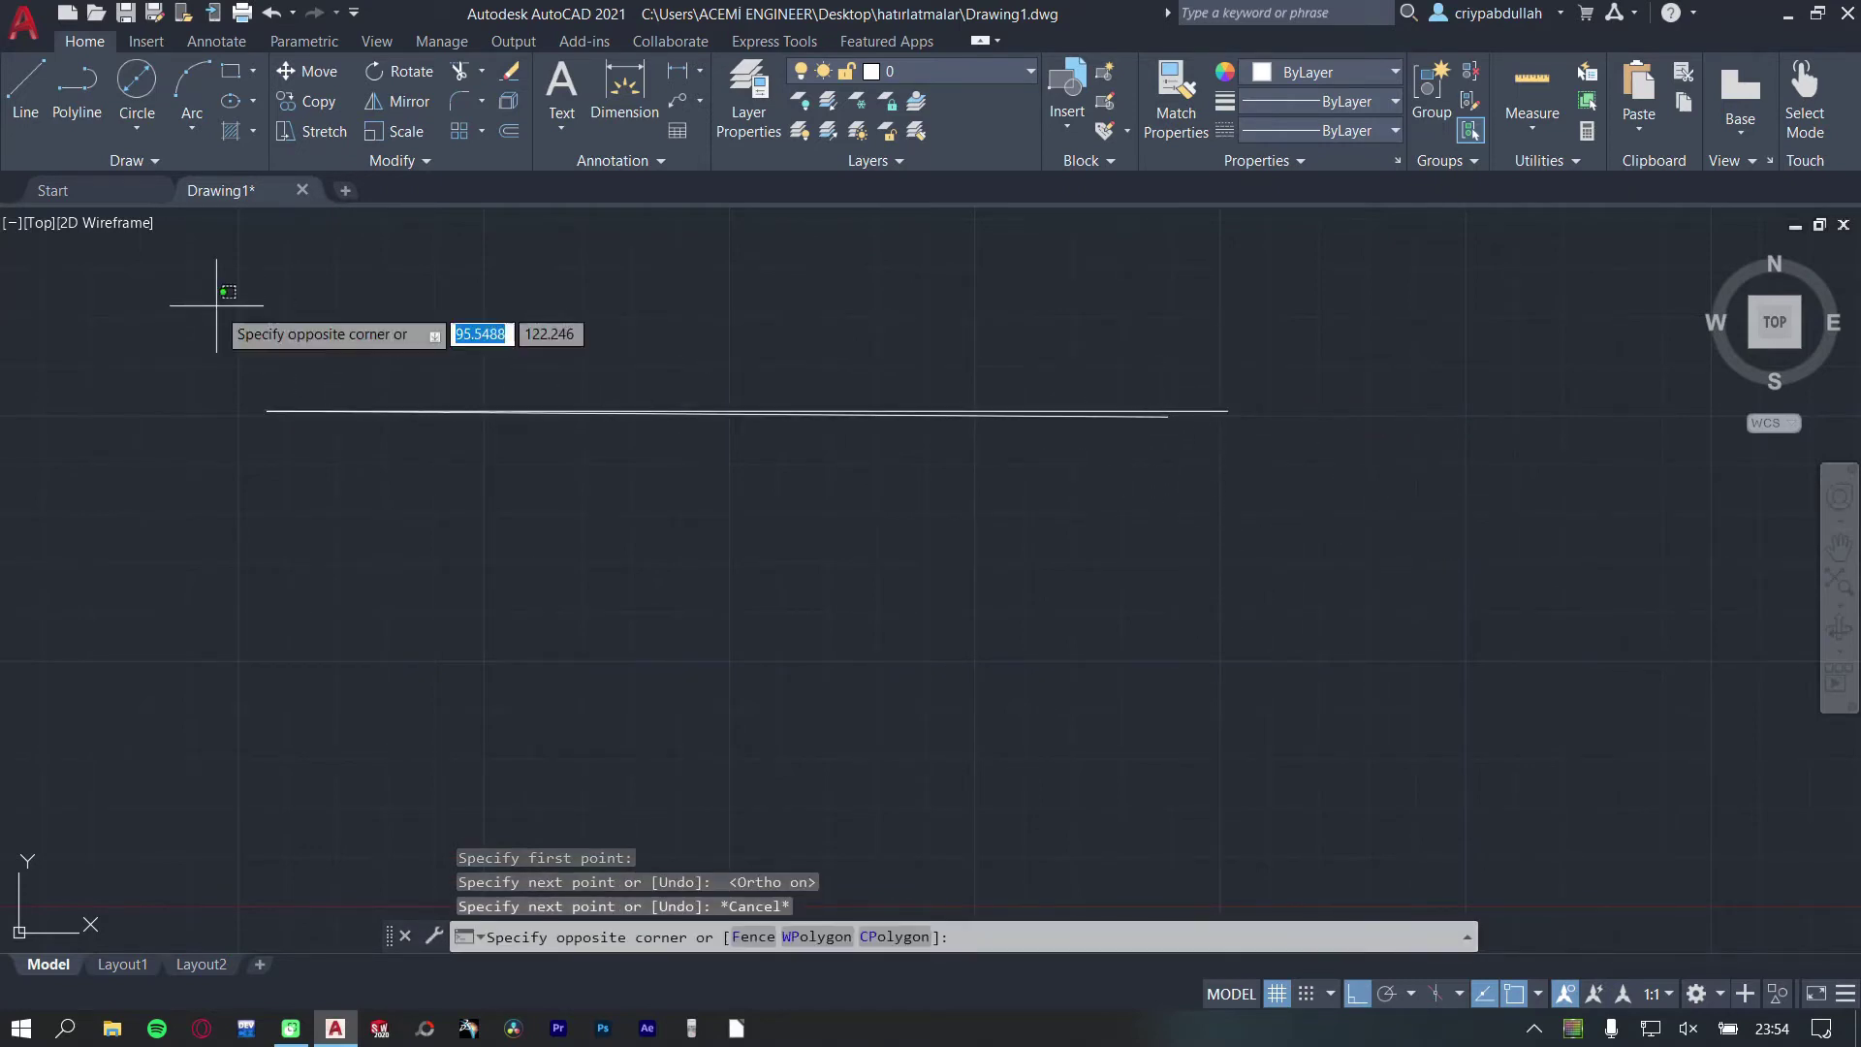
left_click(1526, 684)
key("Delete")
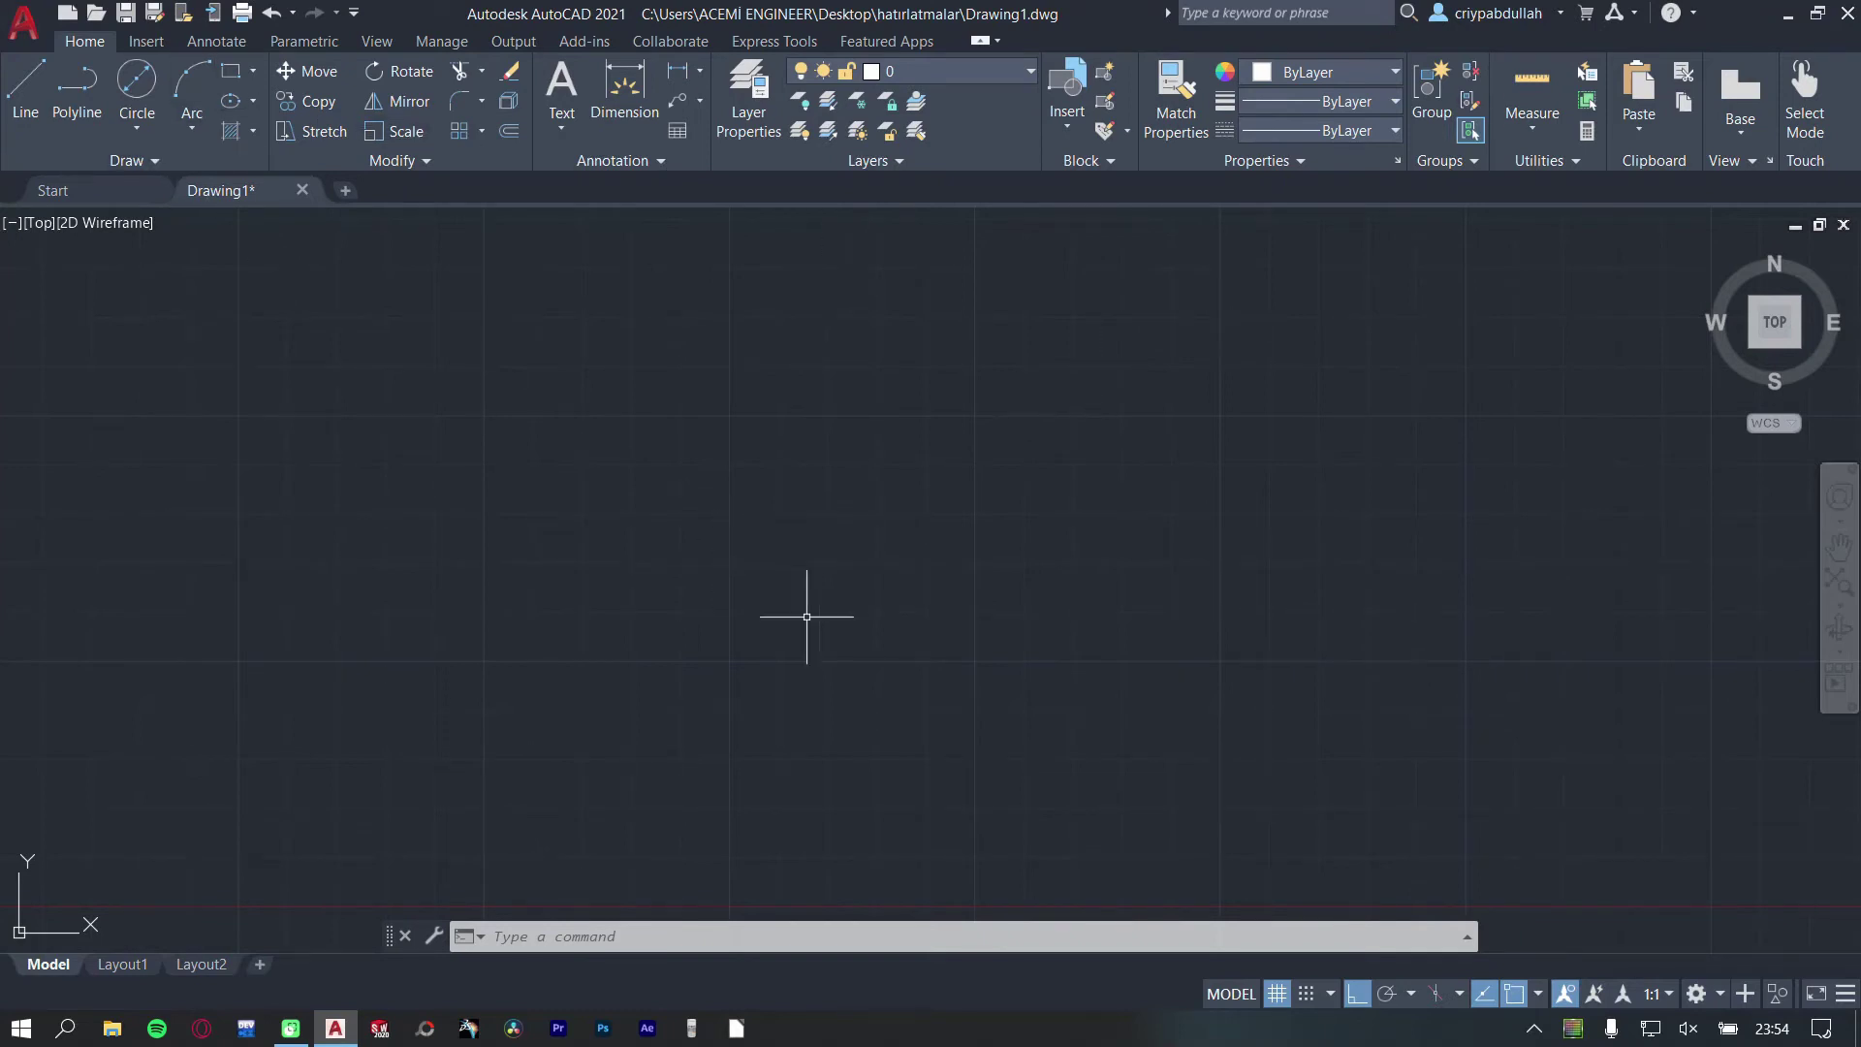
left_click(930, 72)
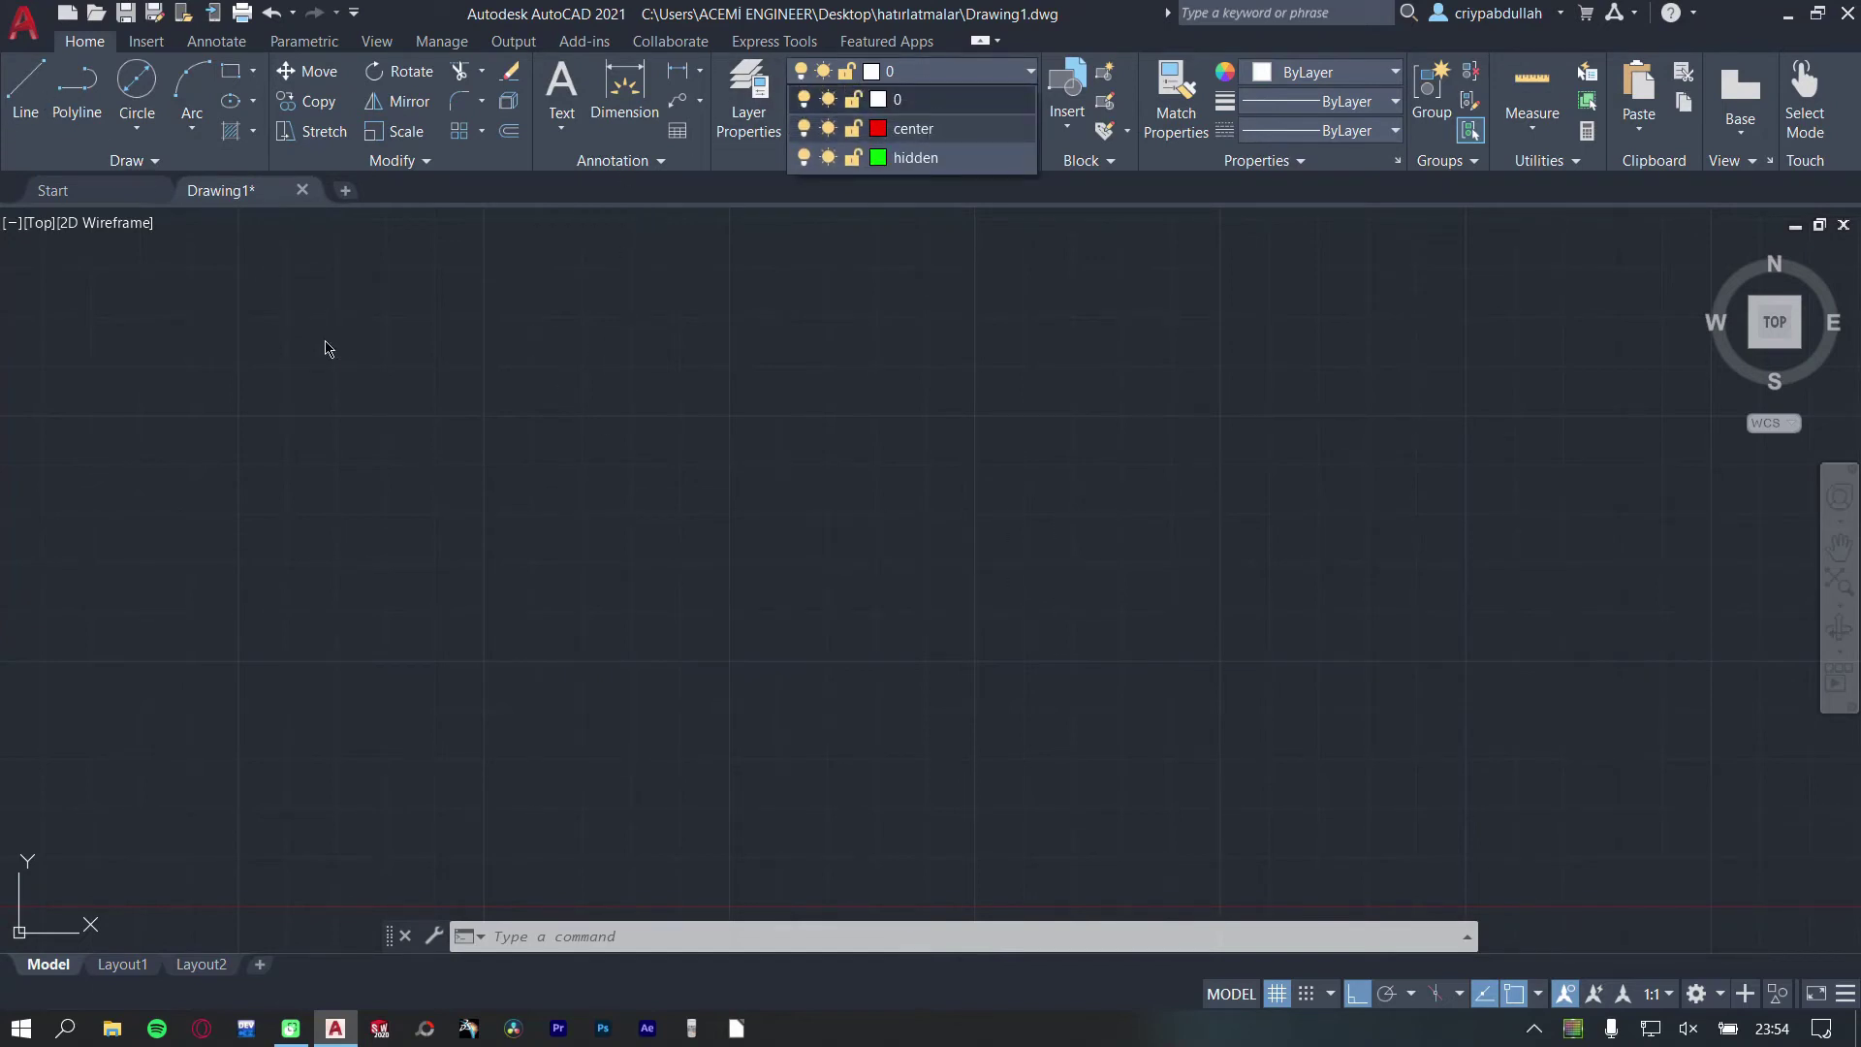
key("l")
key("Return")
left_click(682, 536)
left_click(1042, 536)
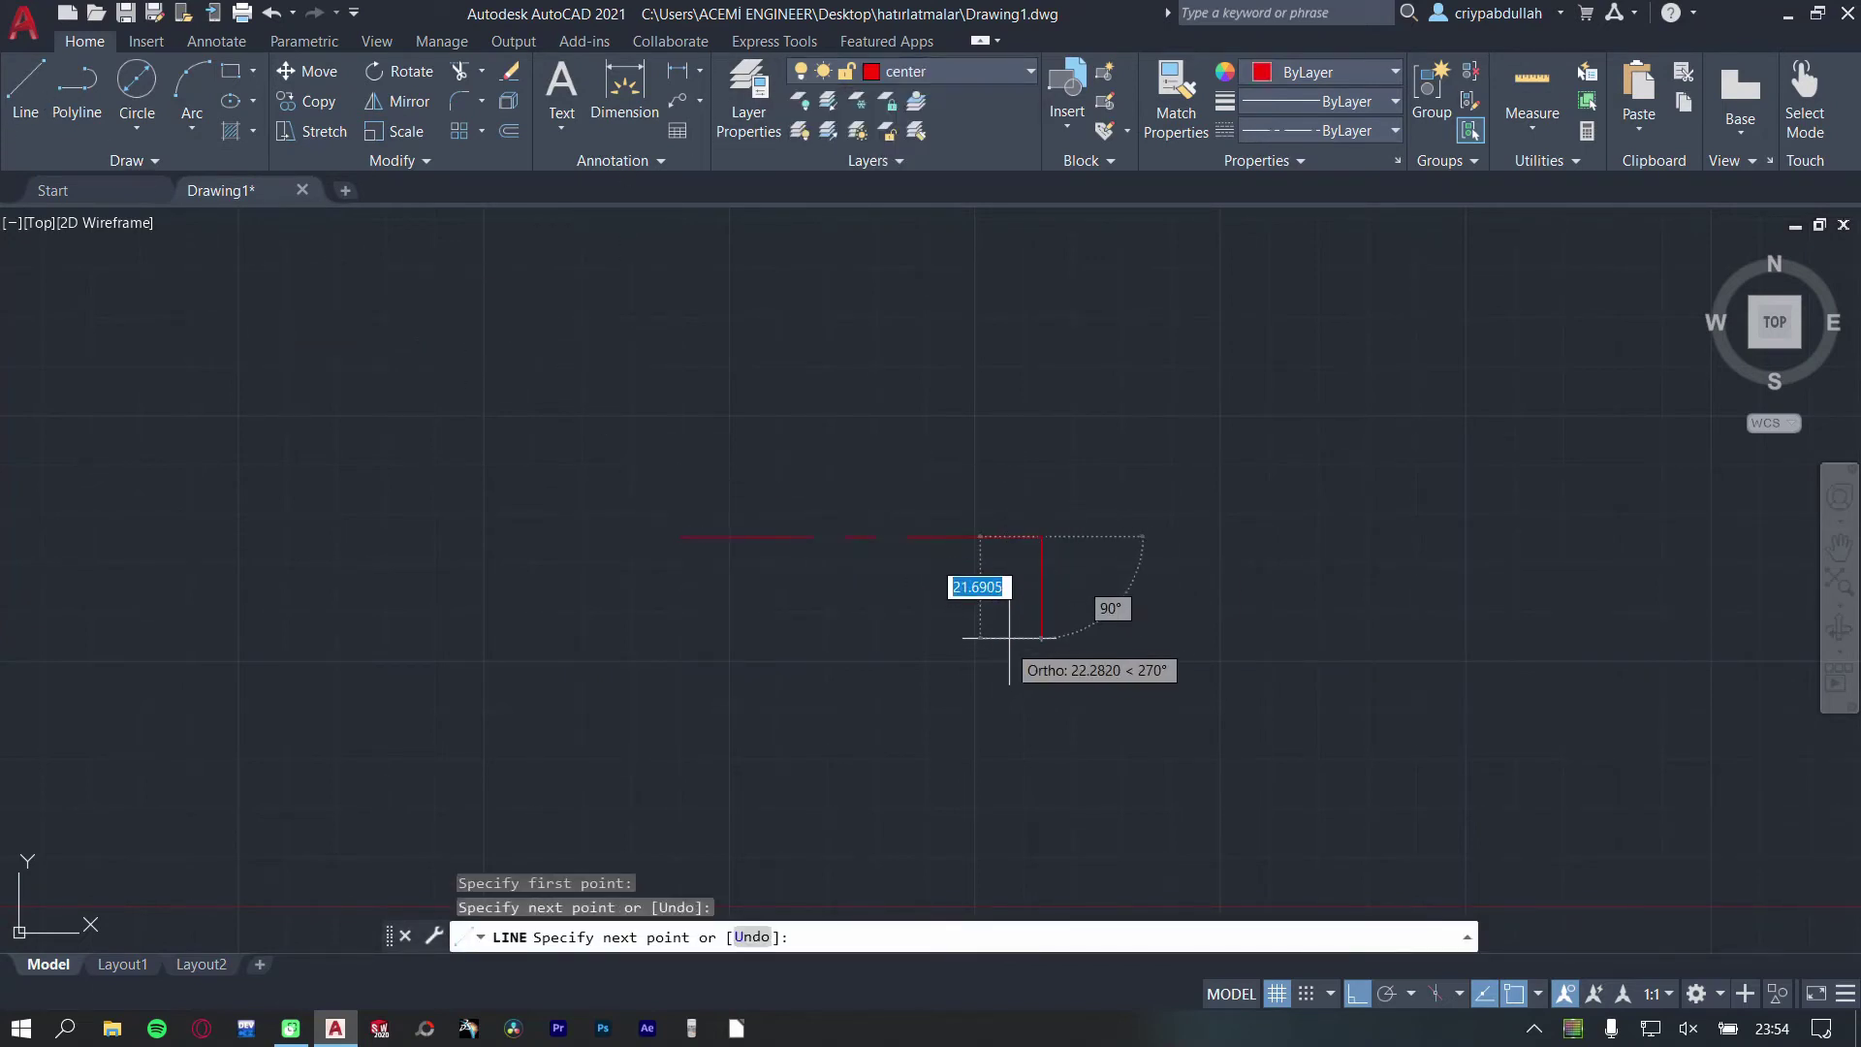
key("Return")
key("Return")
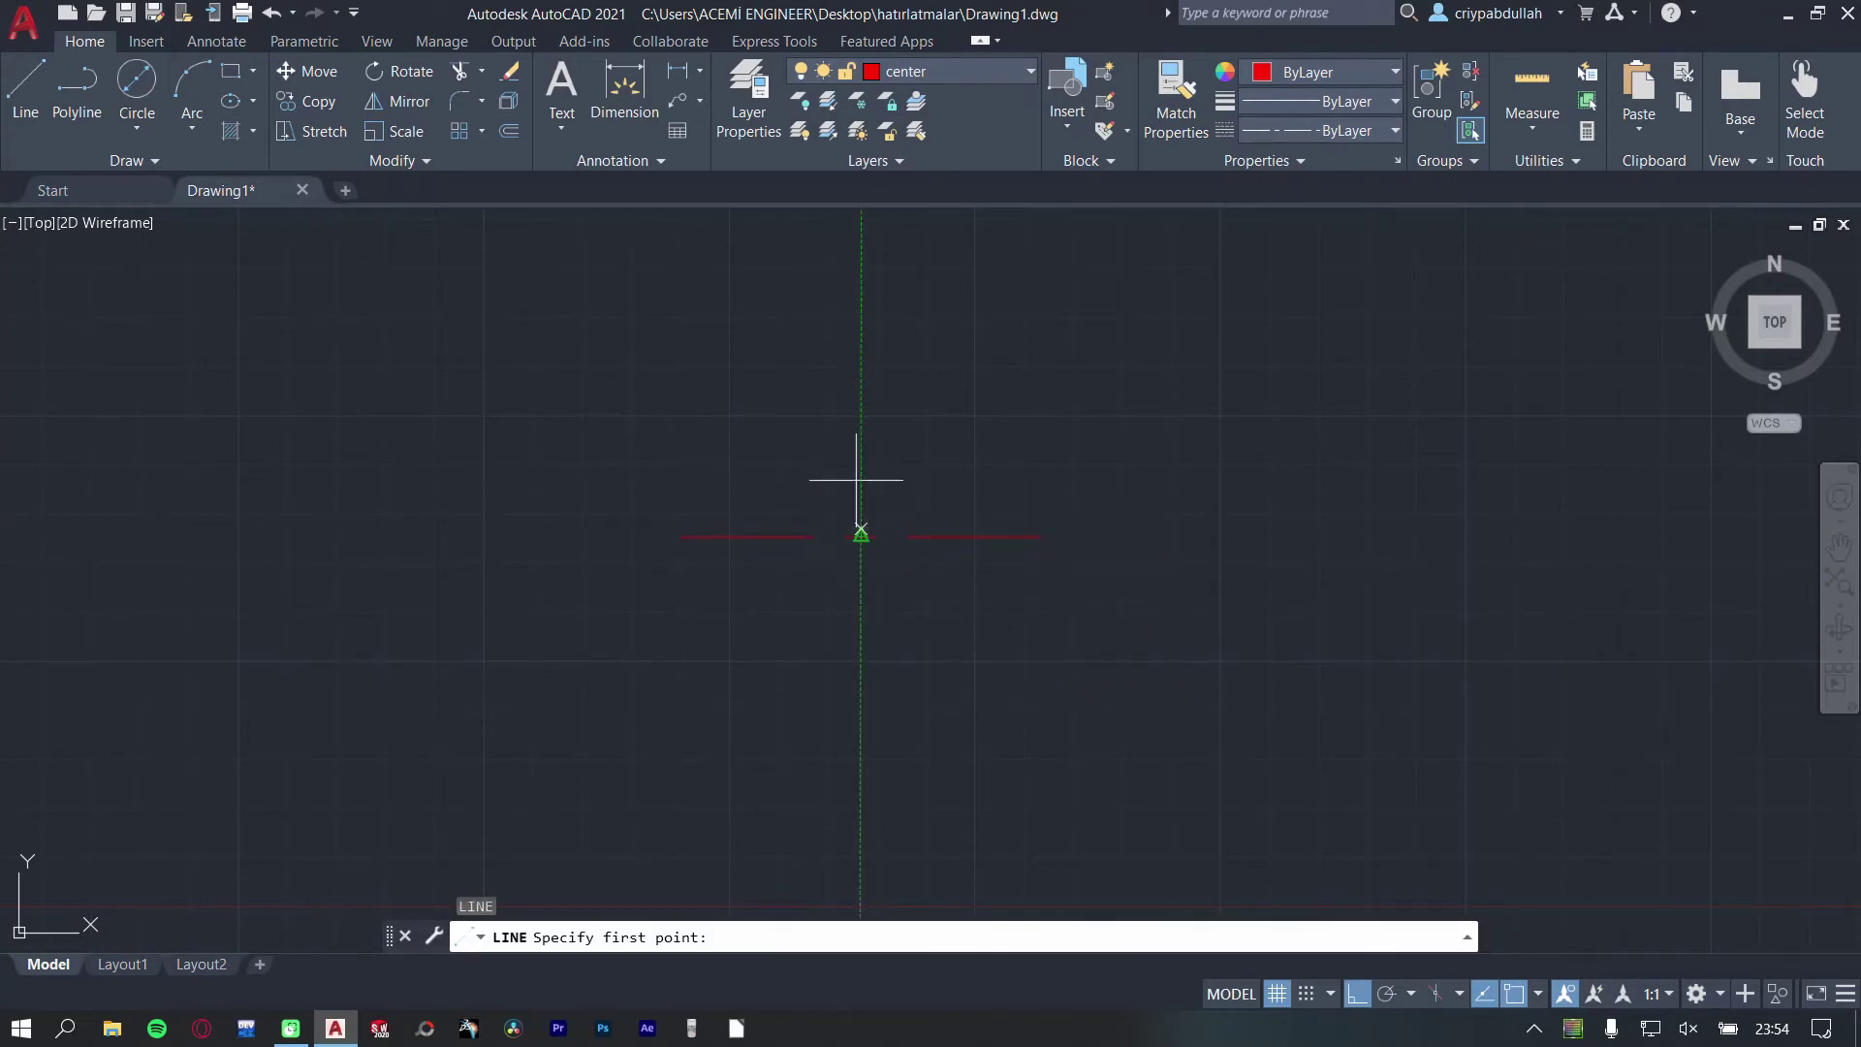
left_click(861, 388)
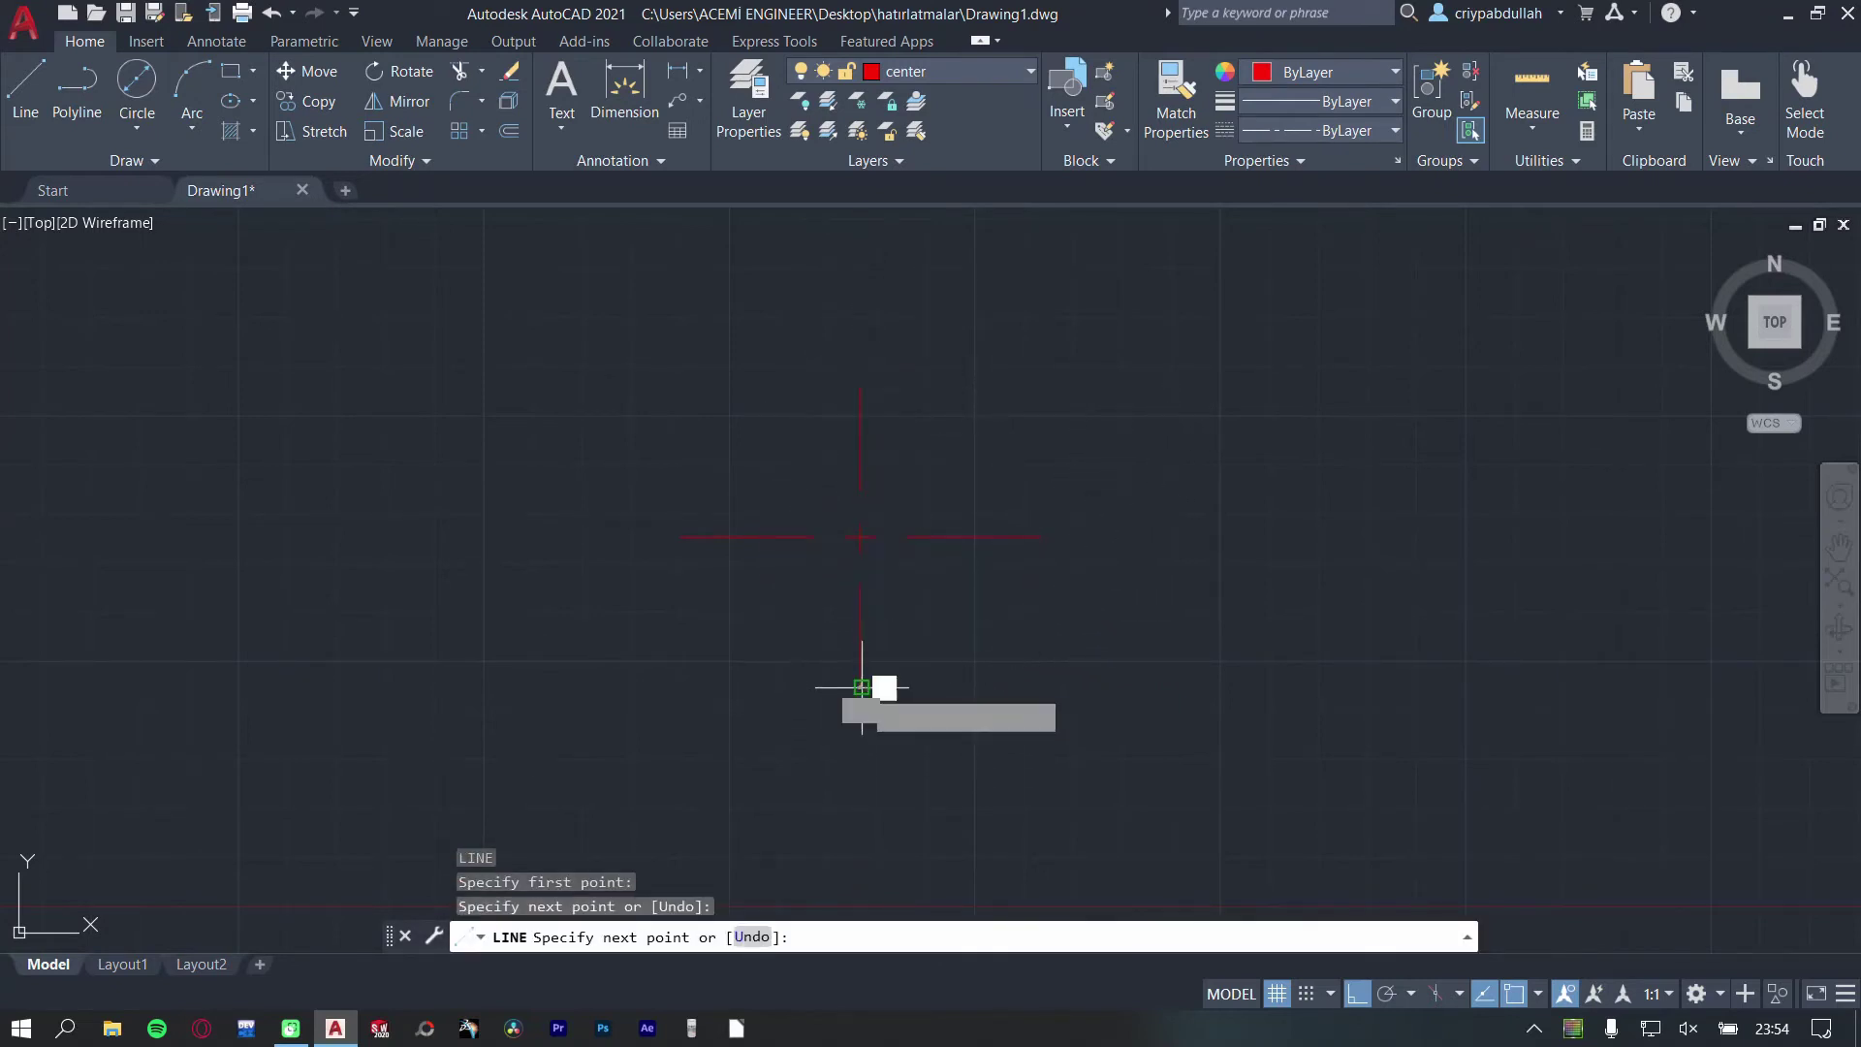
left_click(862, 687)
key("Escape")
left_click(921, 75)
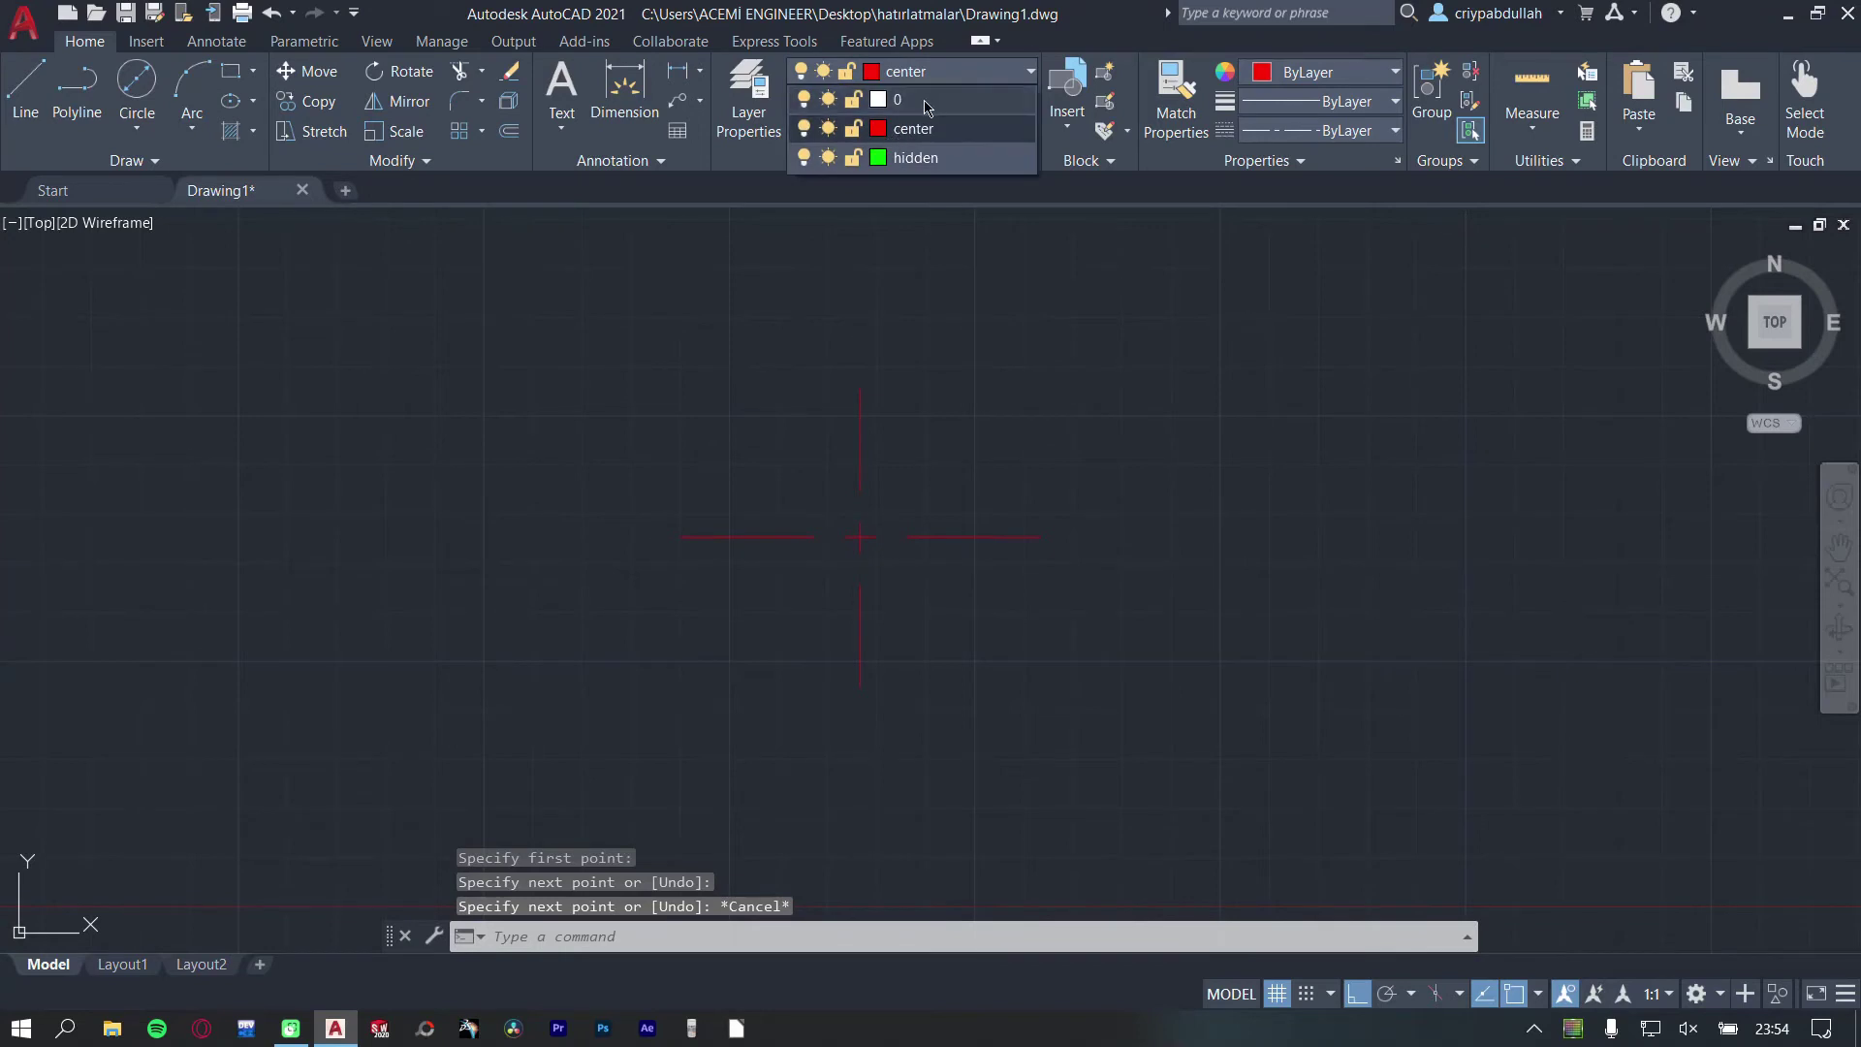
left_click(137, 88)
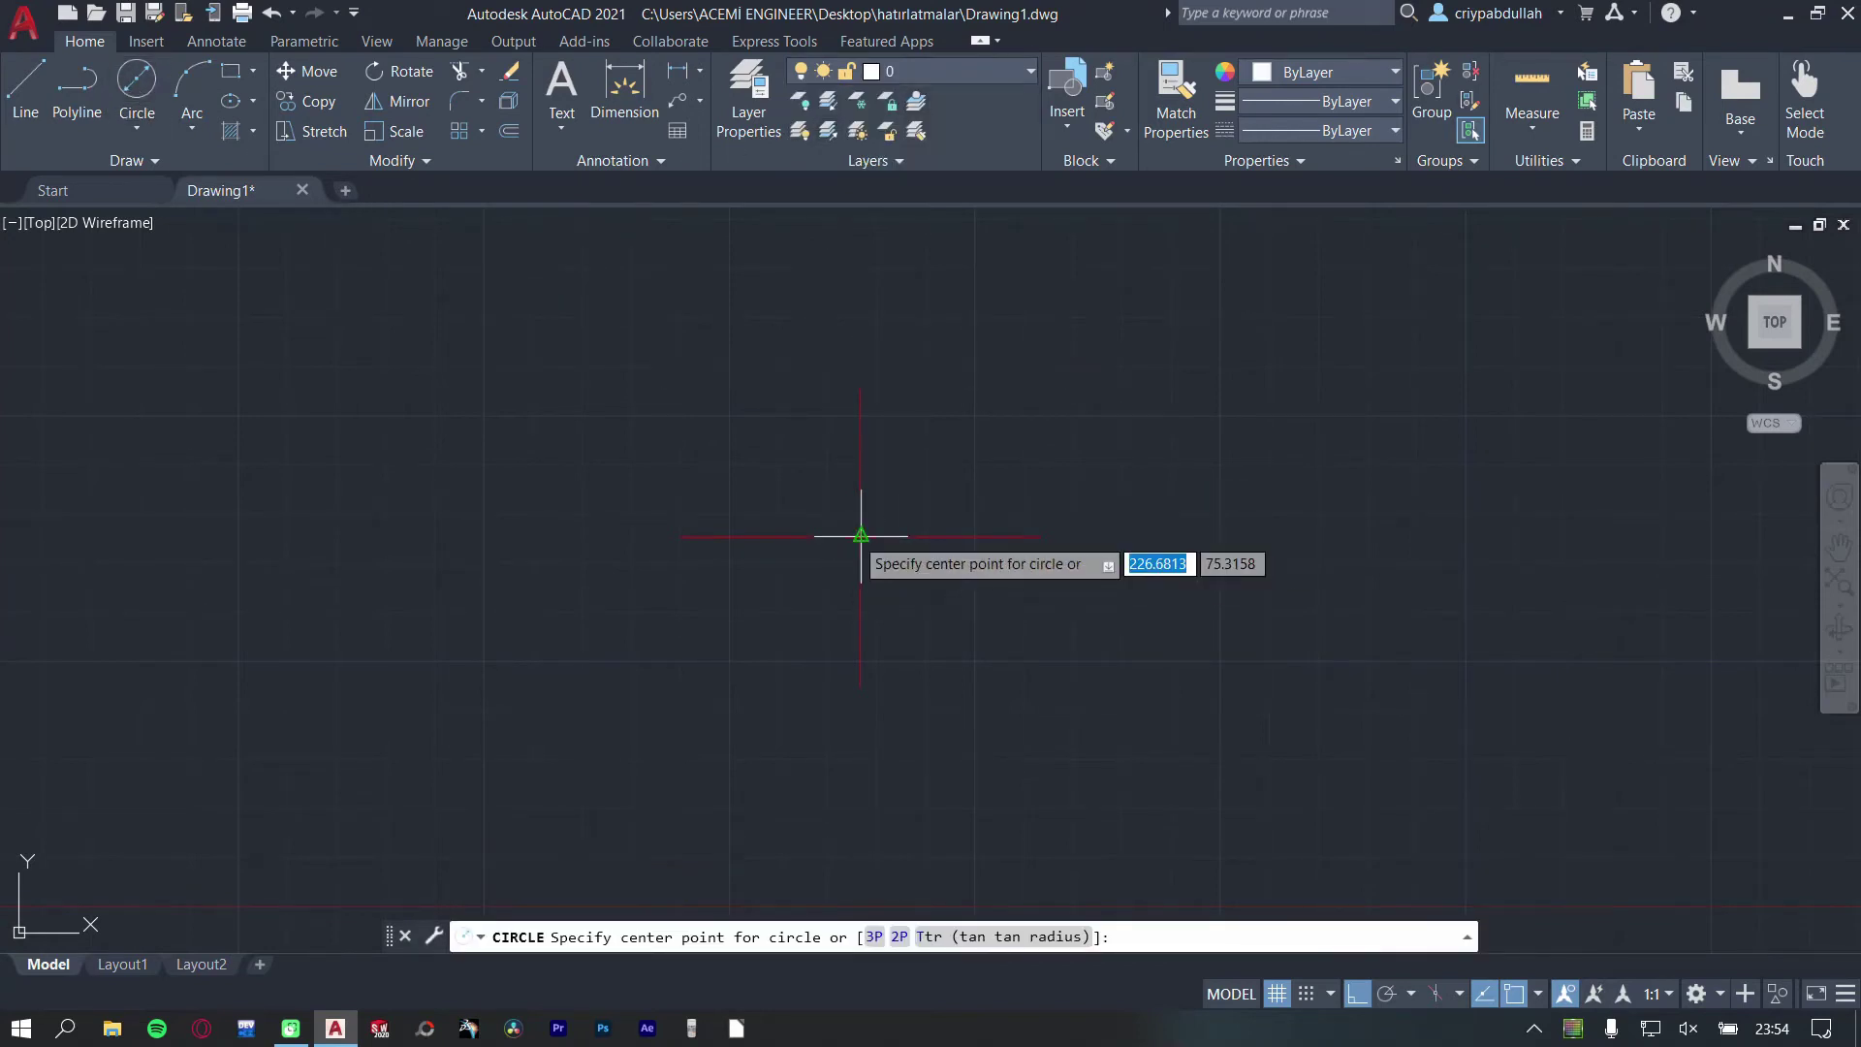
left_click(860, 535)
left_click(760, 611)
key("Escape")
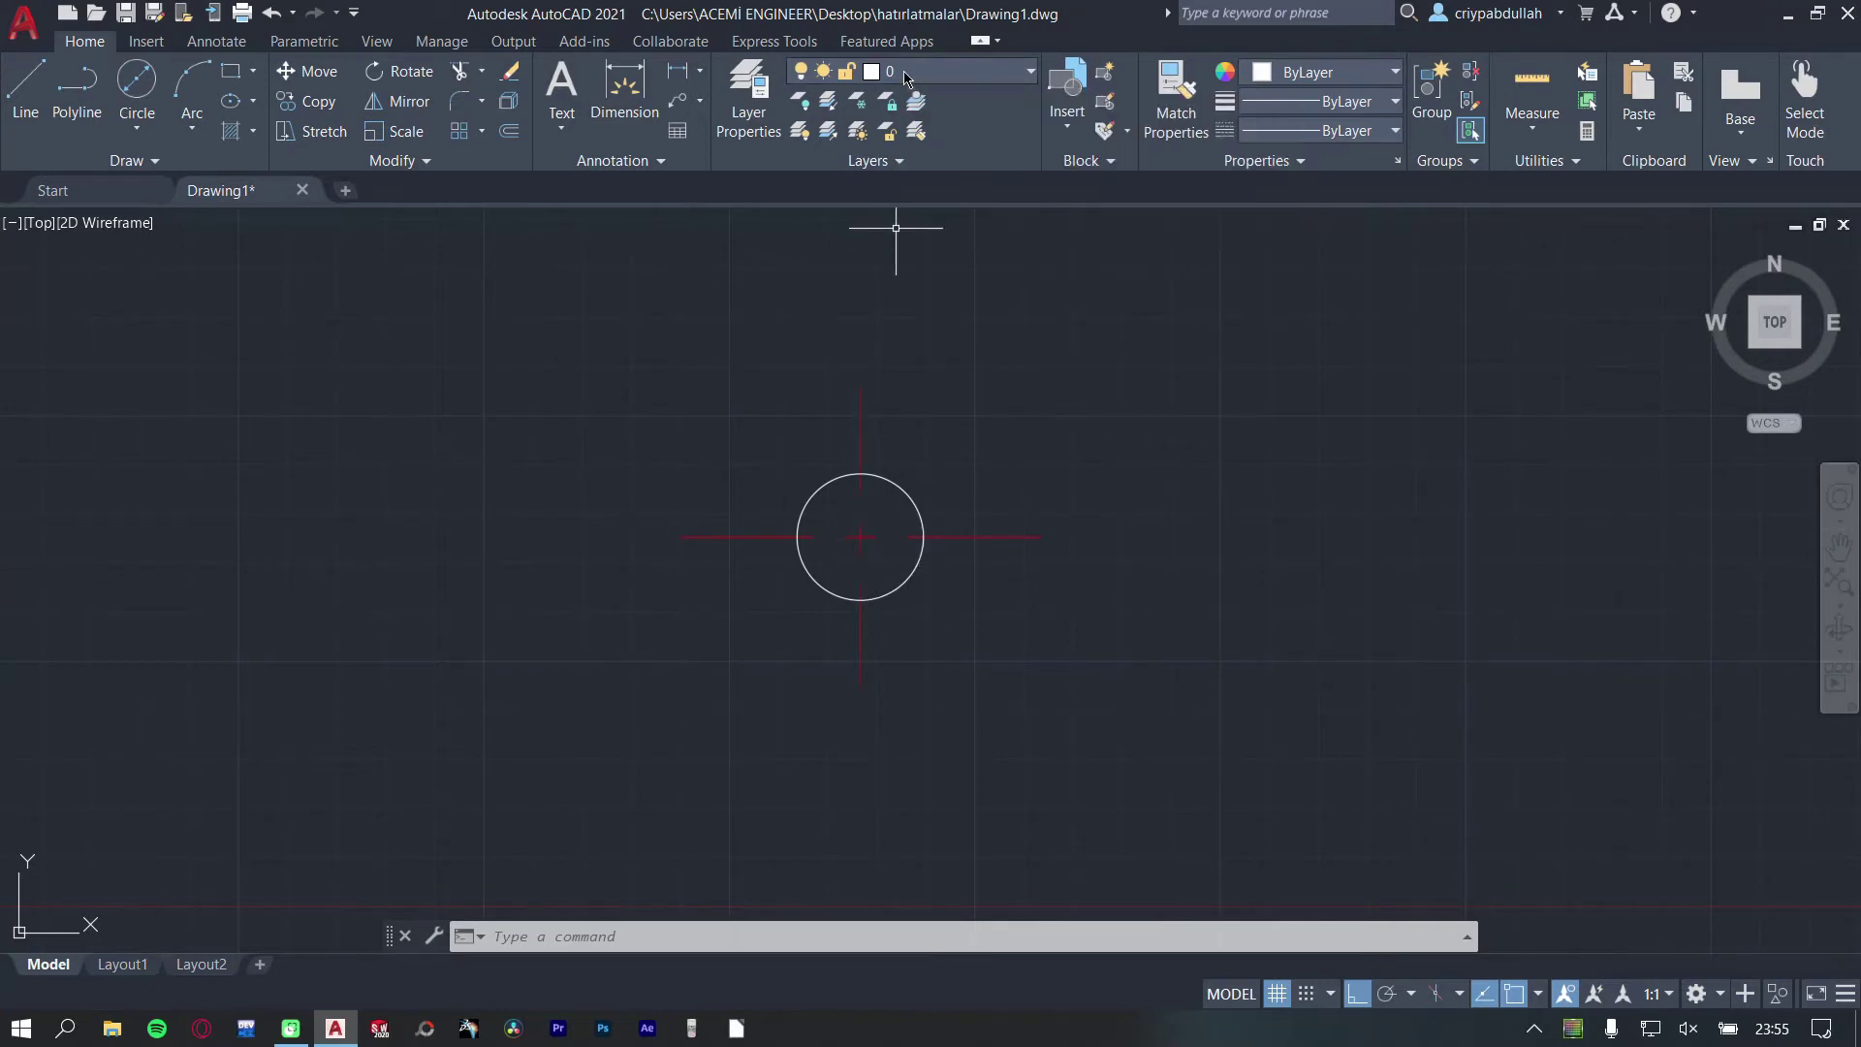
left_click(904, 79)
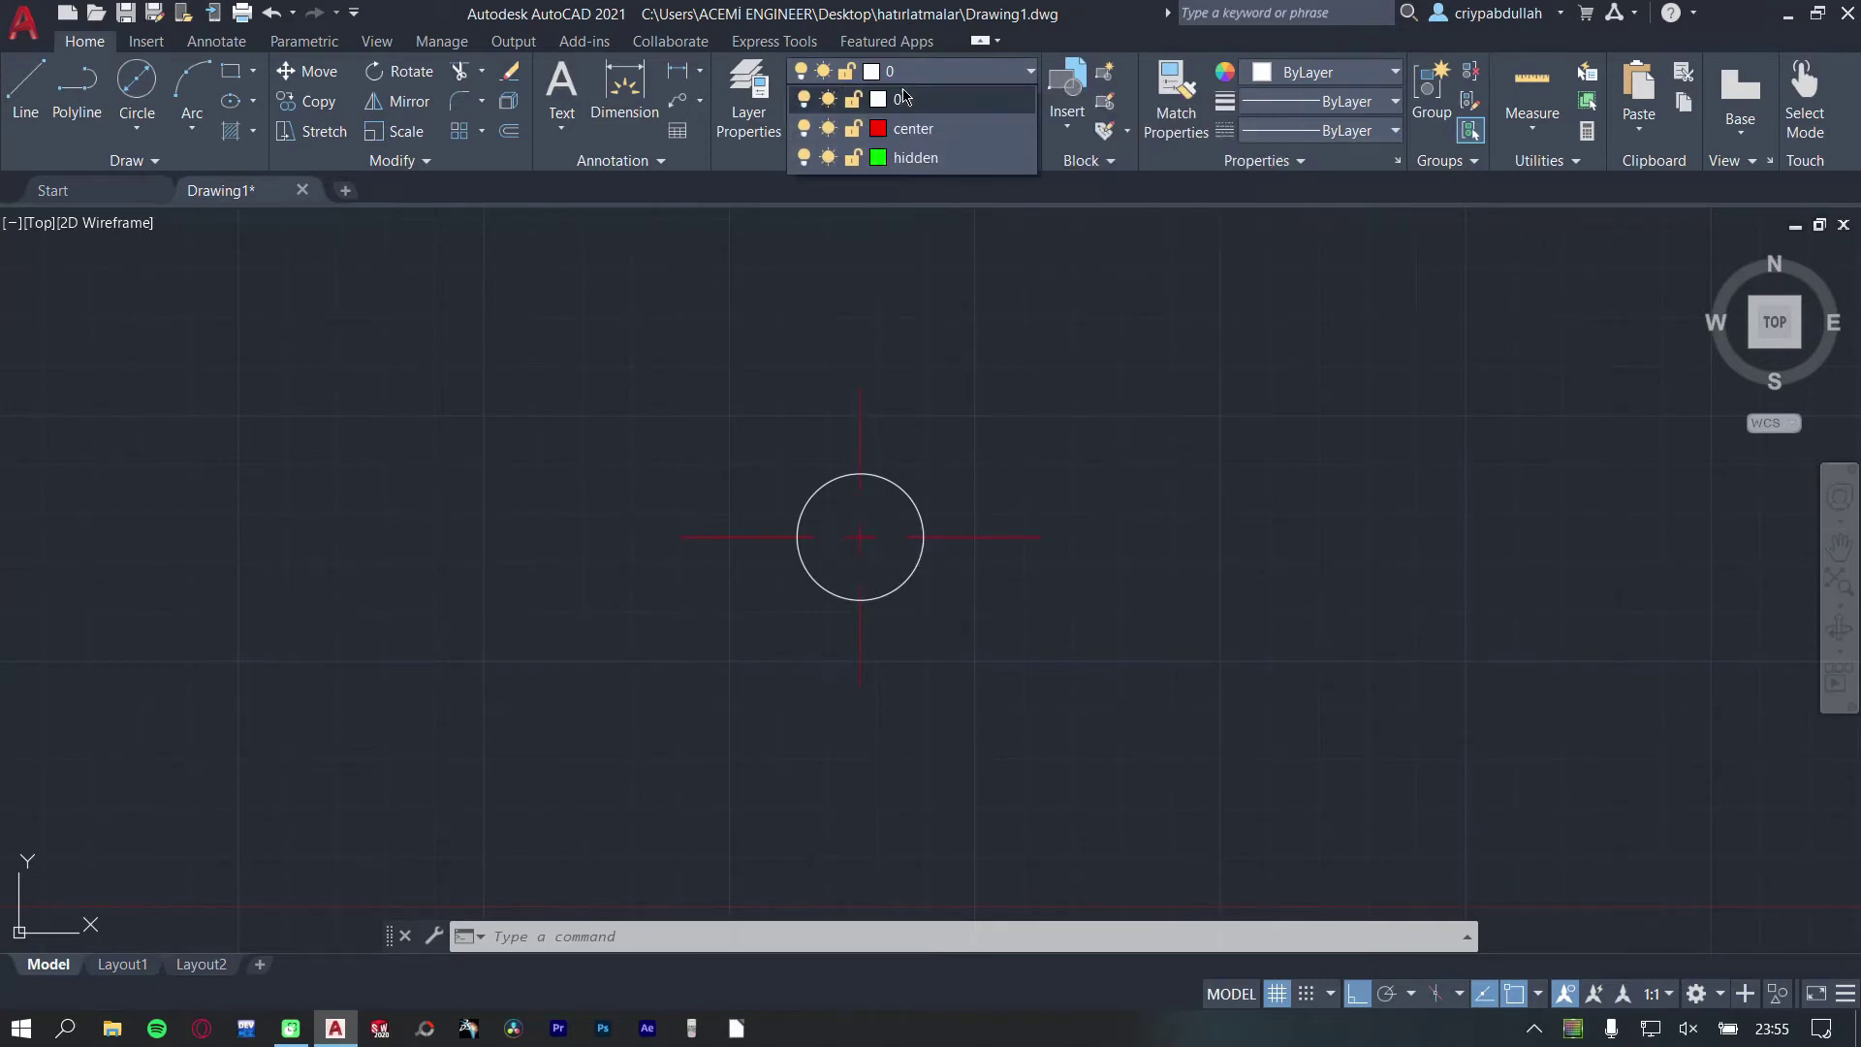
left_click(966, 98)
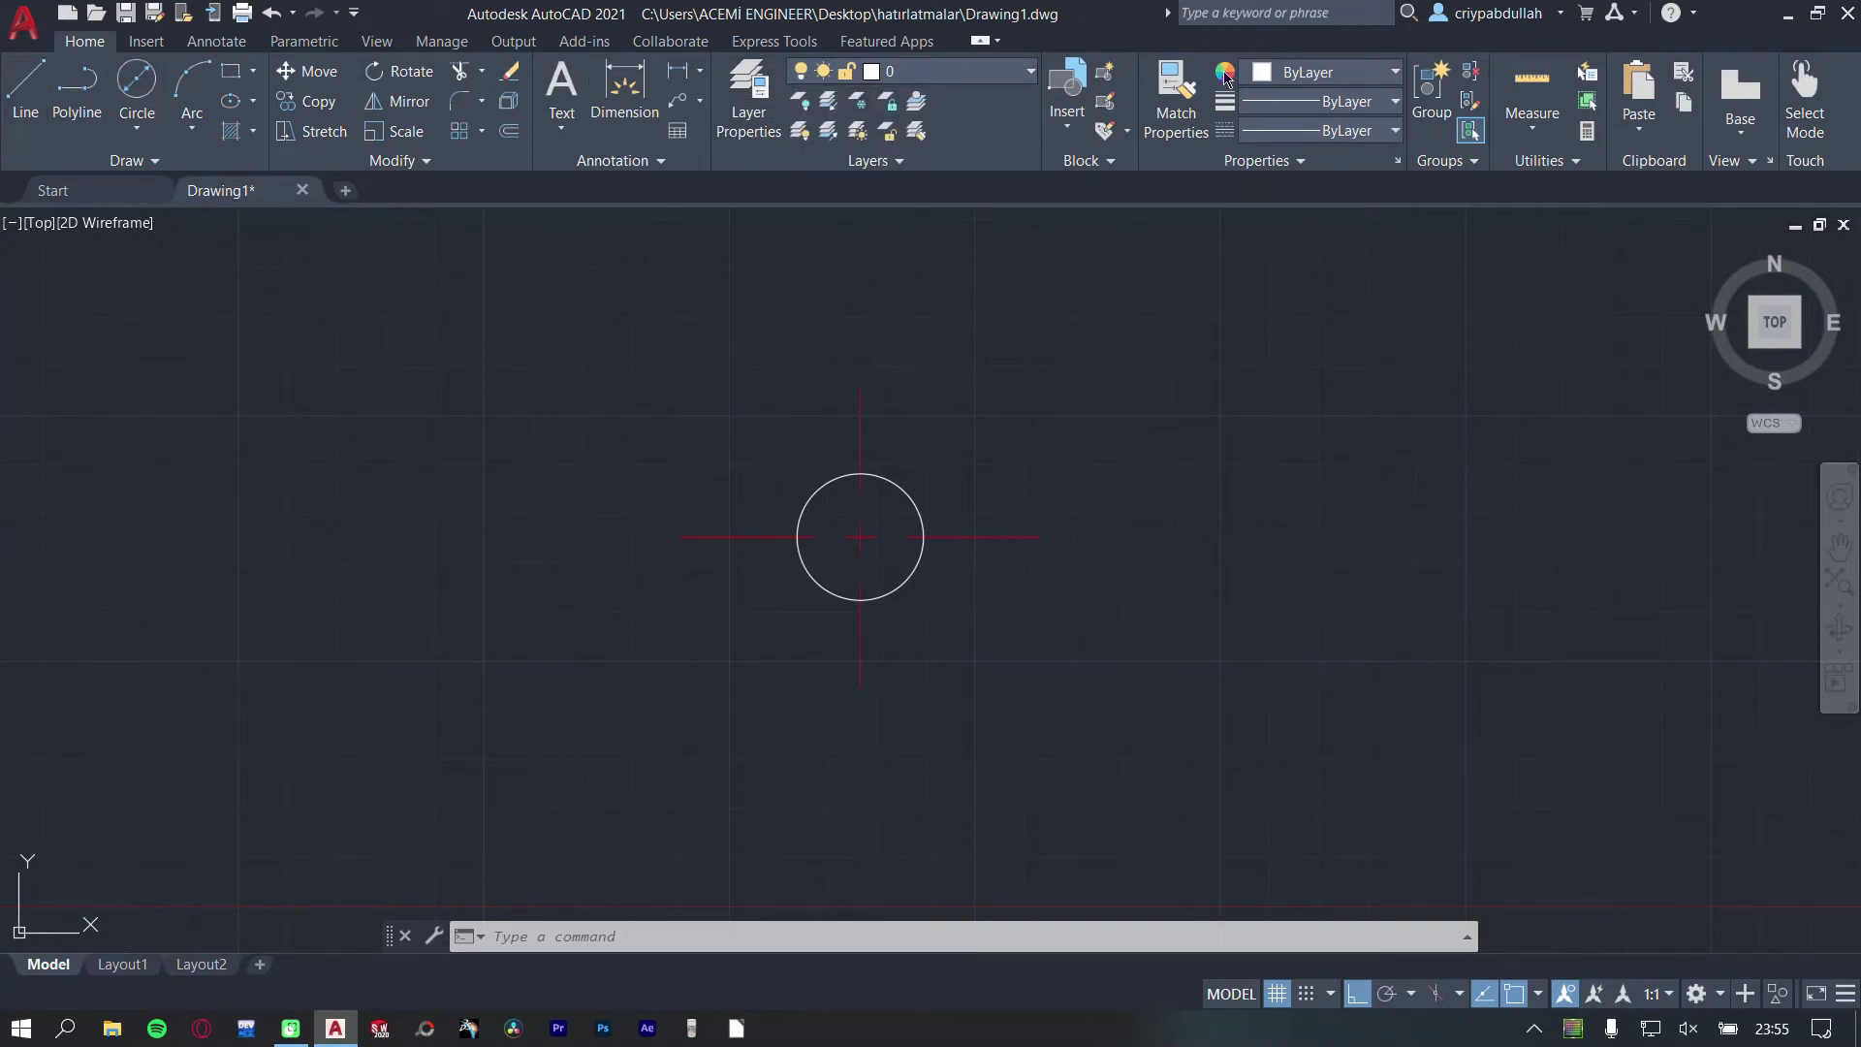
left_click(907, 488)
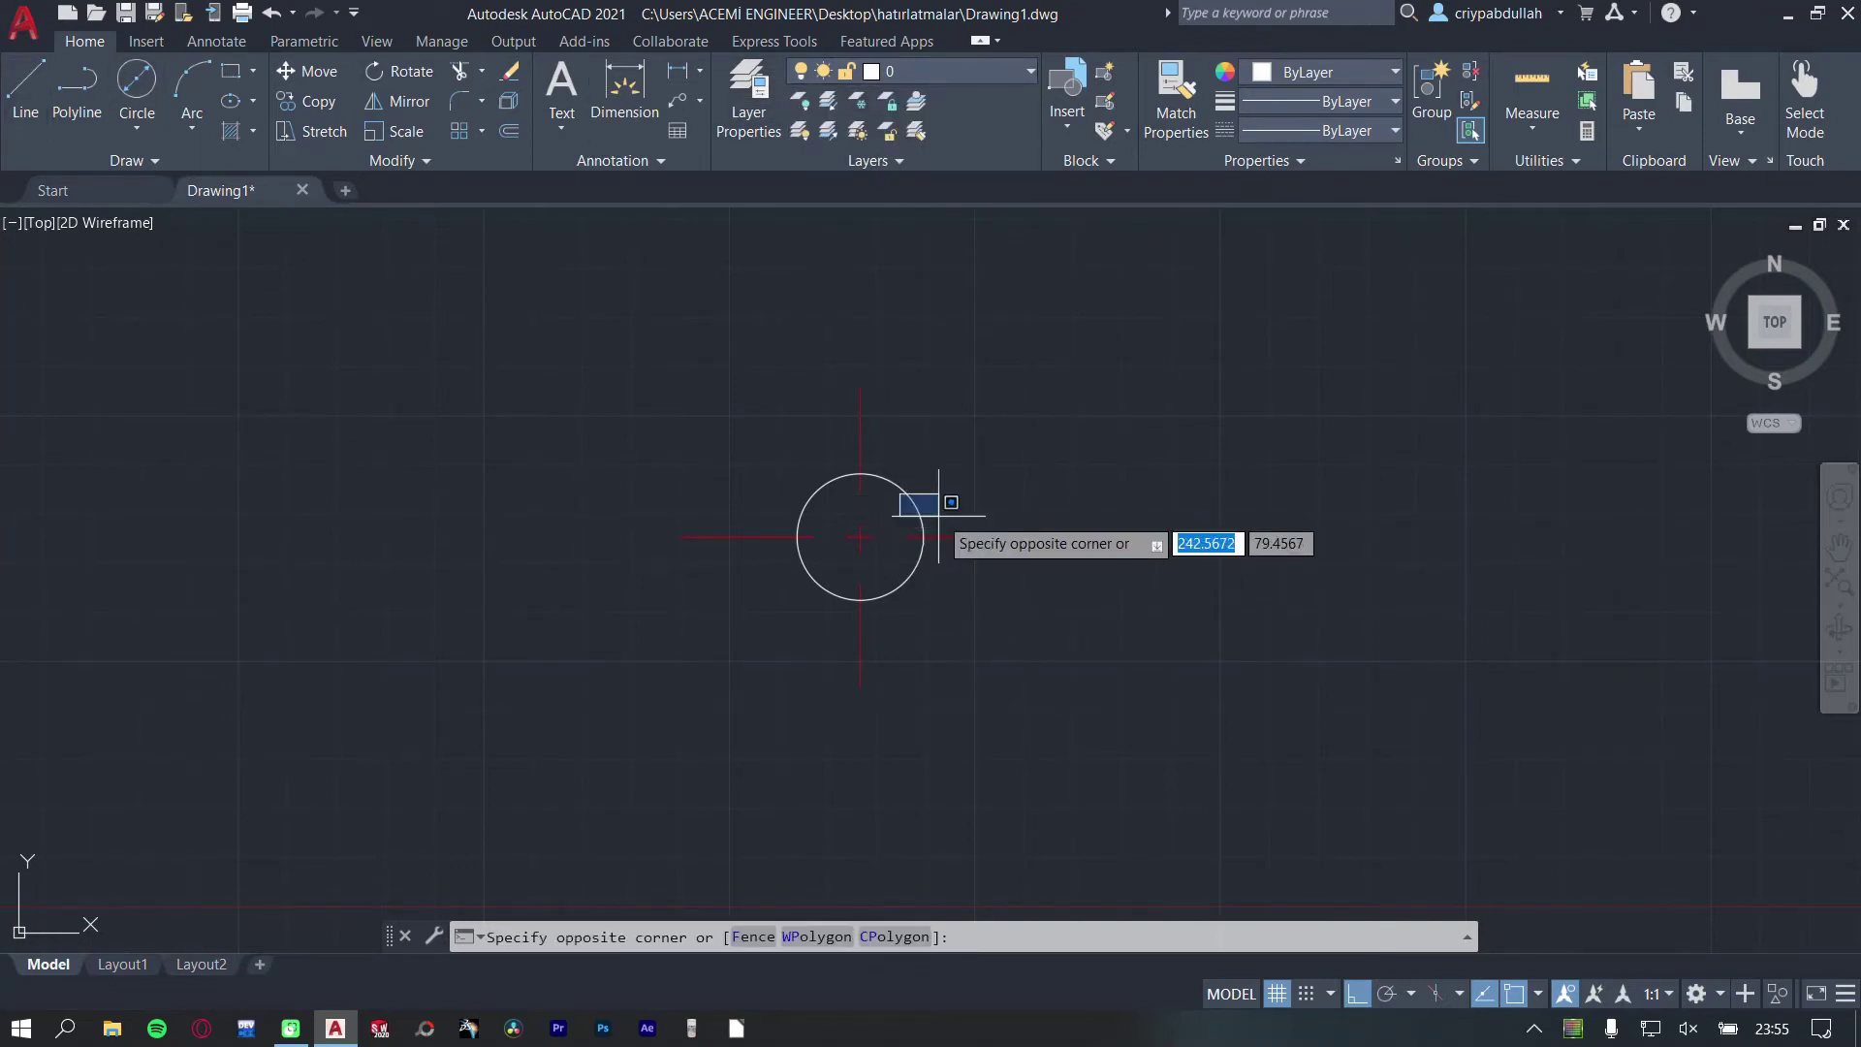
left_click(1017, 620)
left_click(562, 346)
left_click(1260, 727)
- Erase the earlier circle, then draw crossing vertical and horizontal centre lines on the center layer
key("Delete")
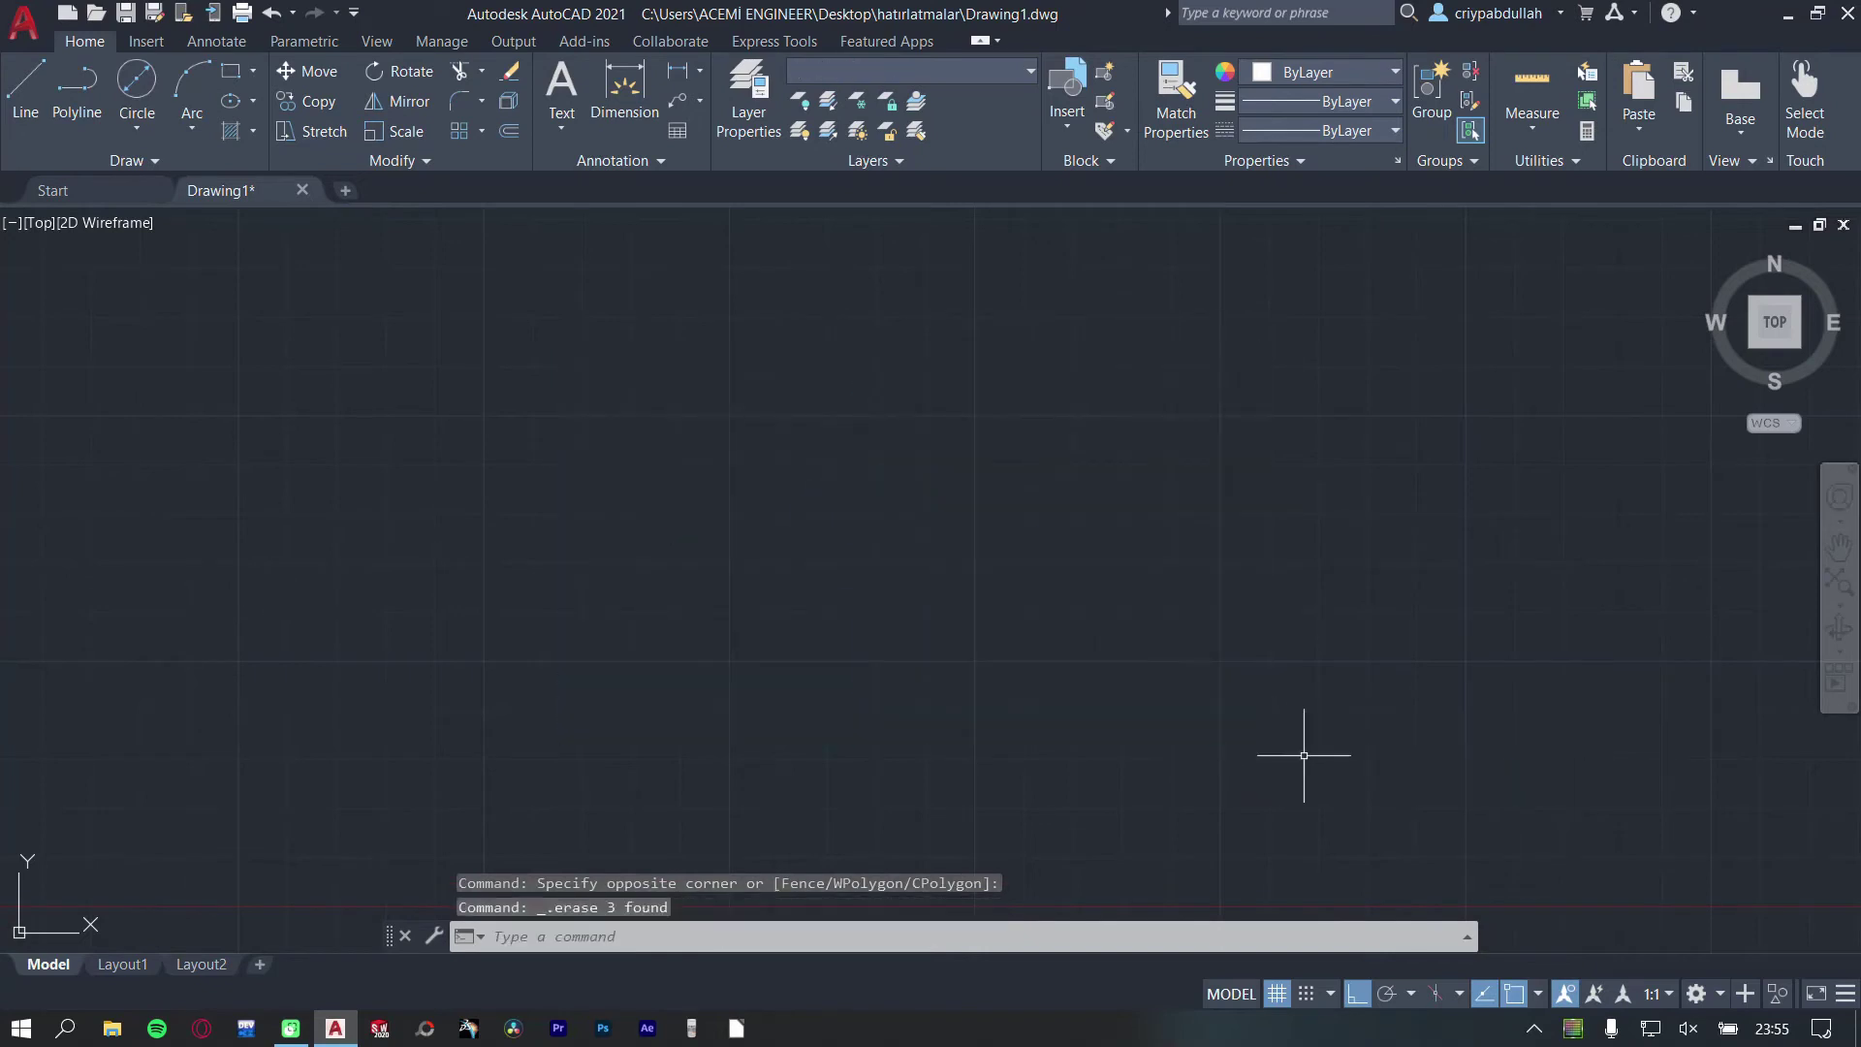
left_click(979, 76)
left_click(949, 136)
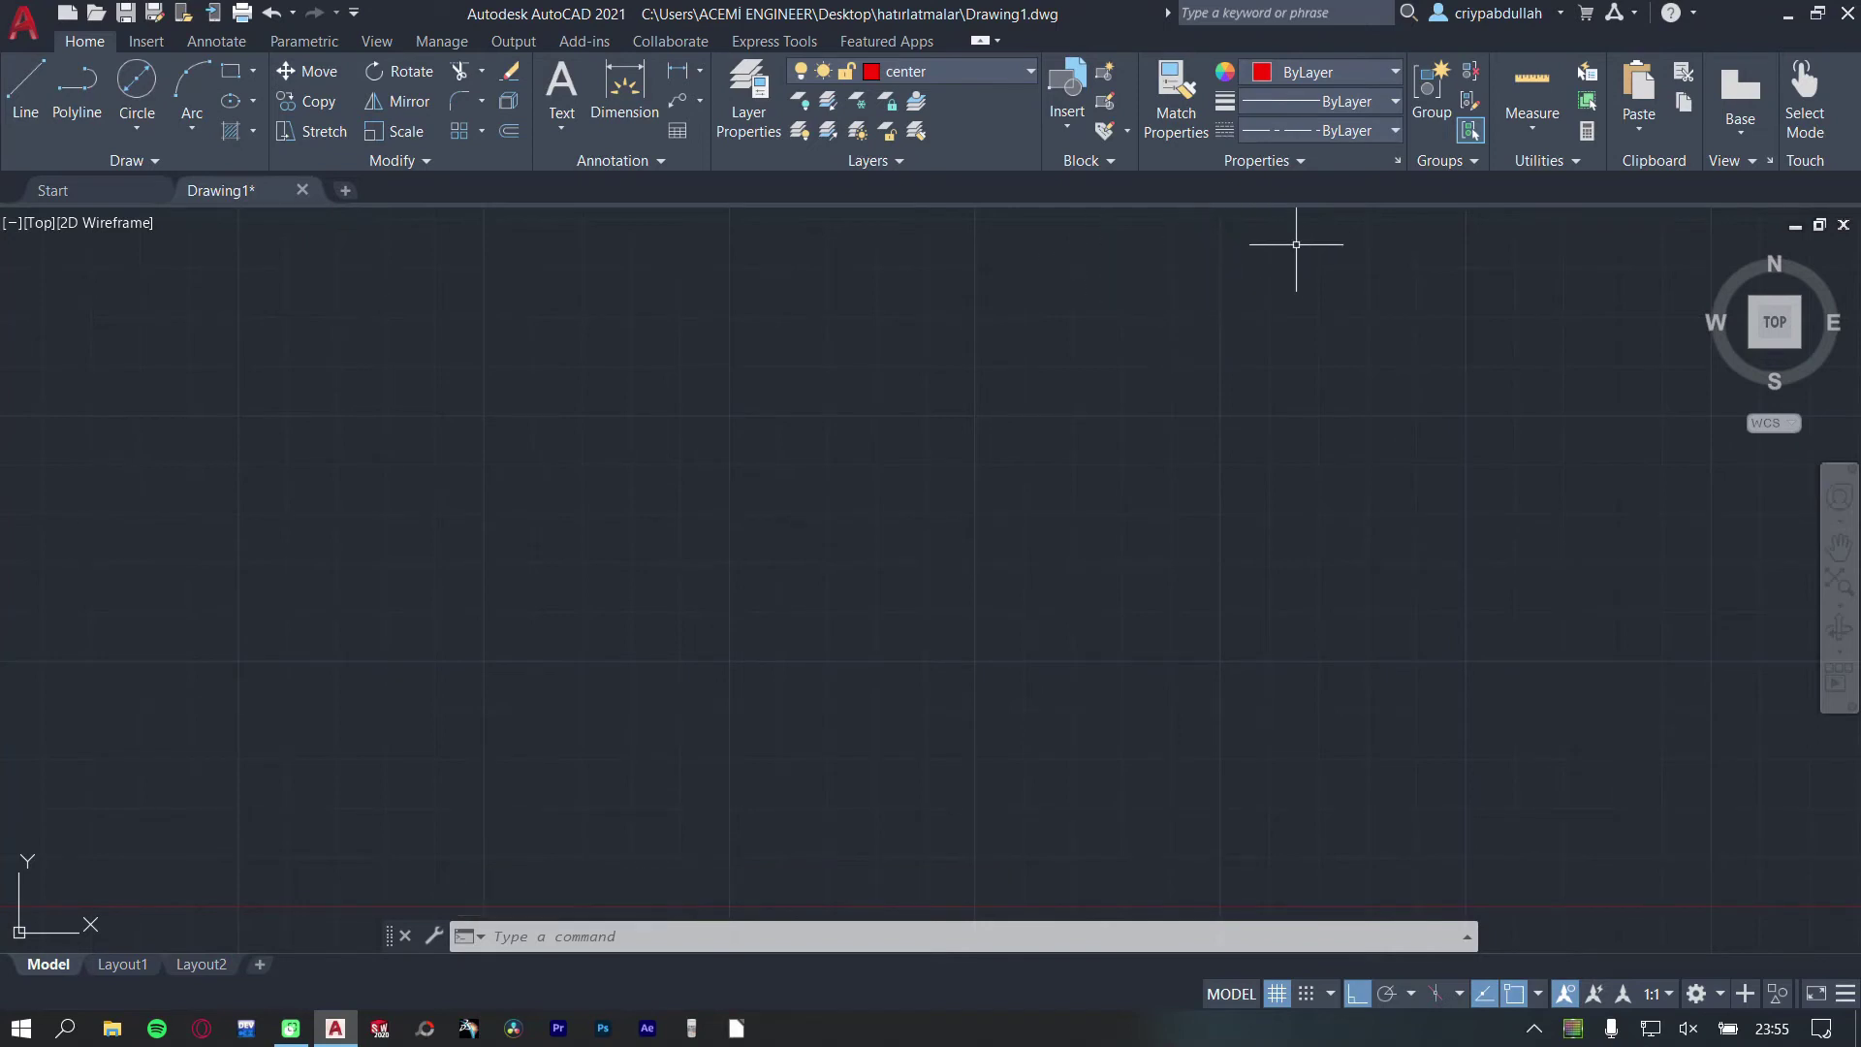
left_click(25, 92)
left_click(744, 470)
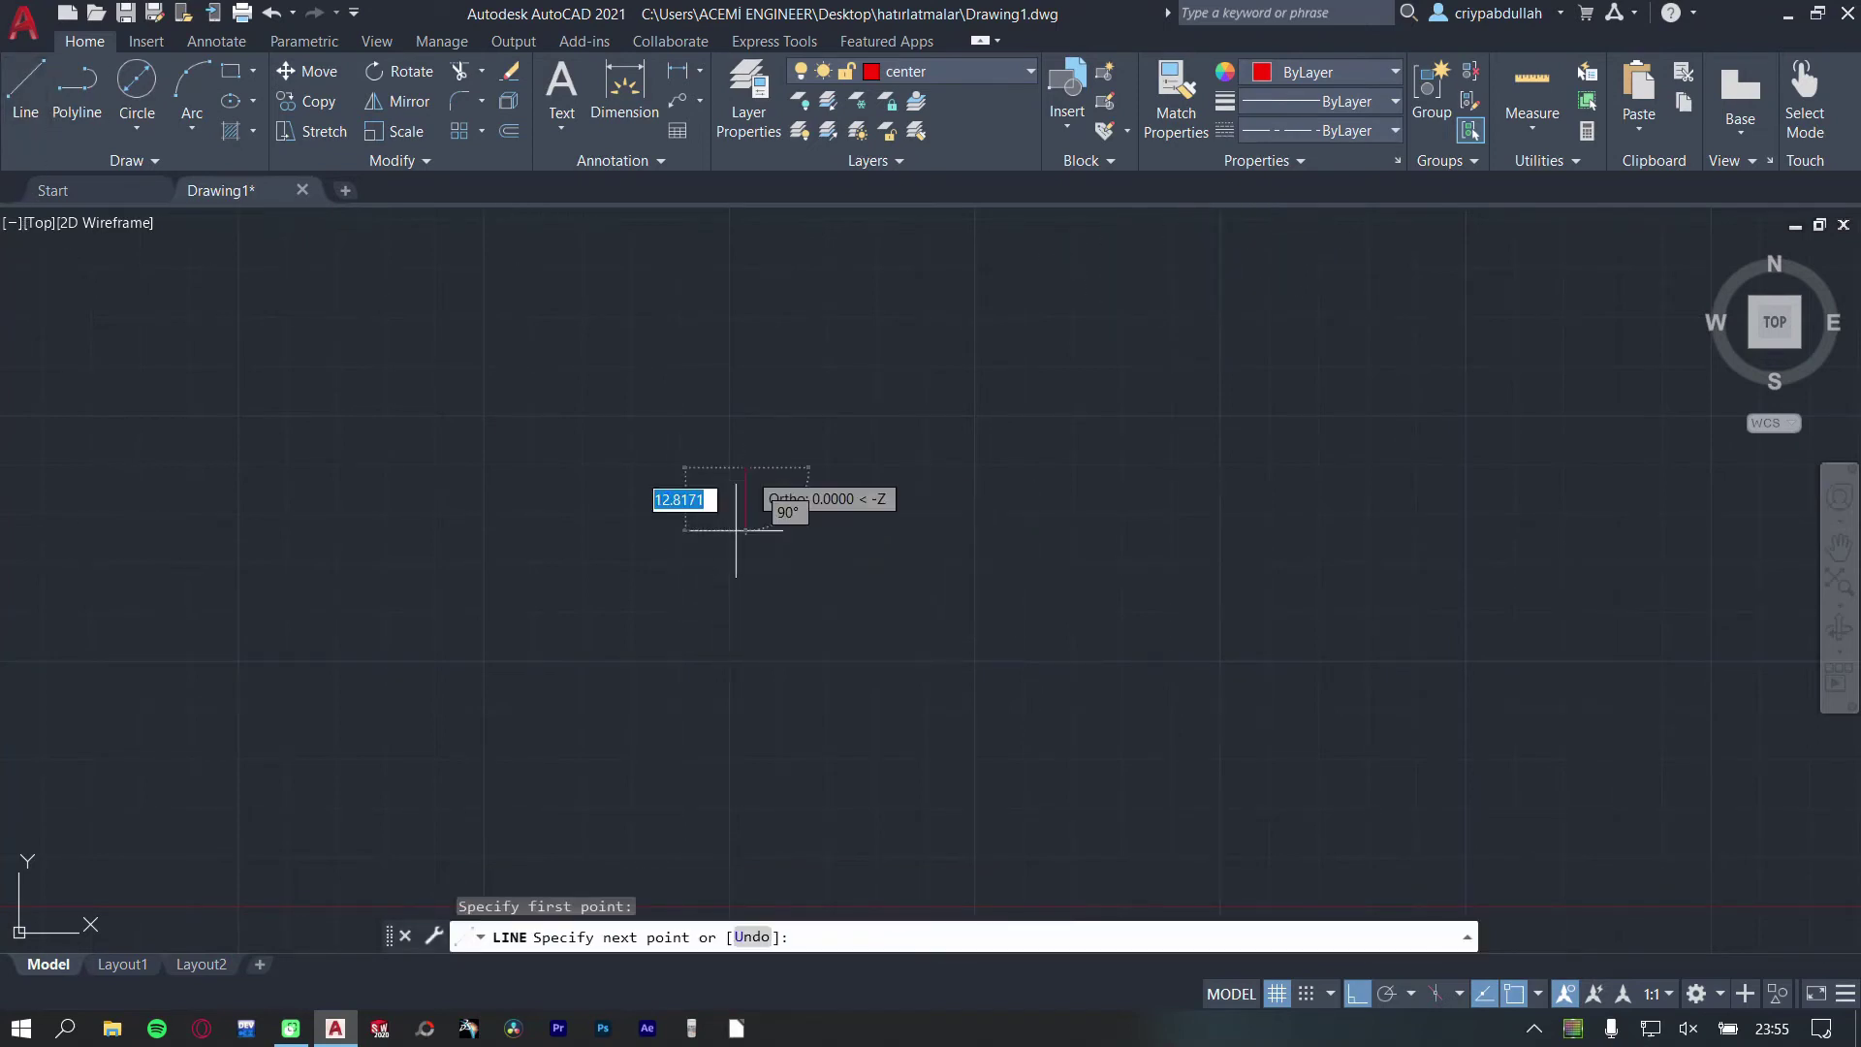
left_click(732, 652)
key("Return")
key("Return")
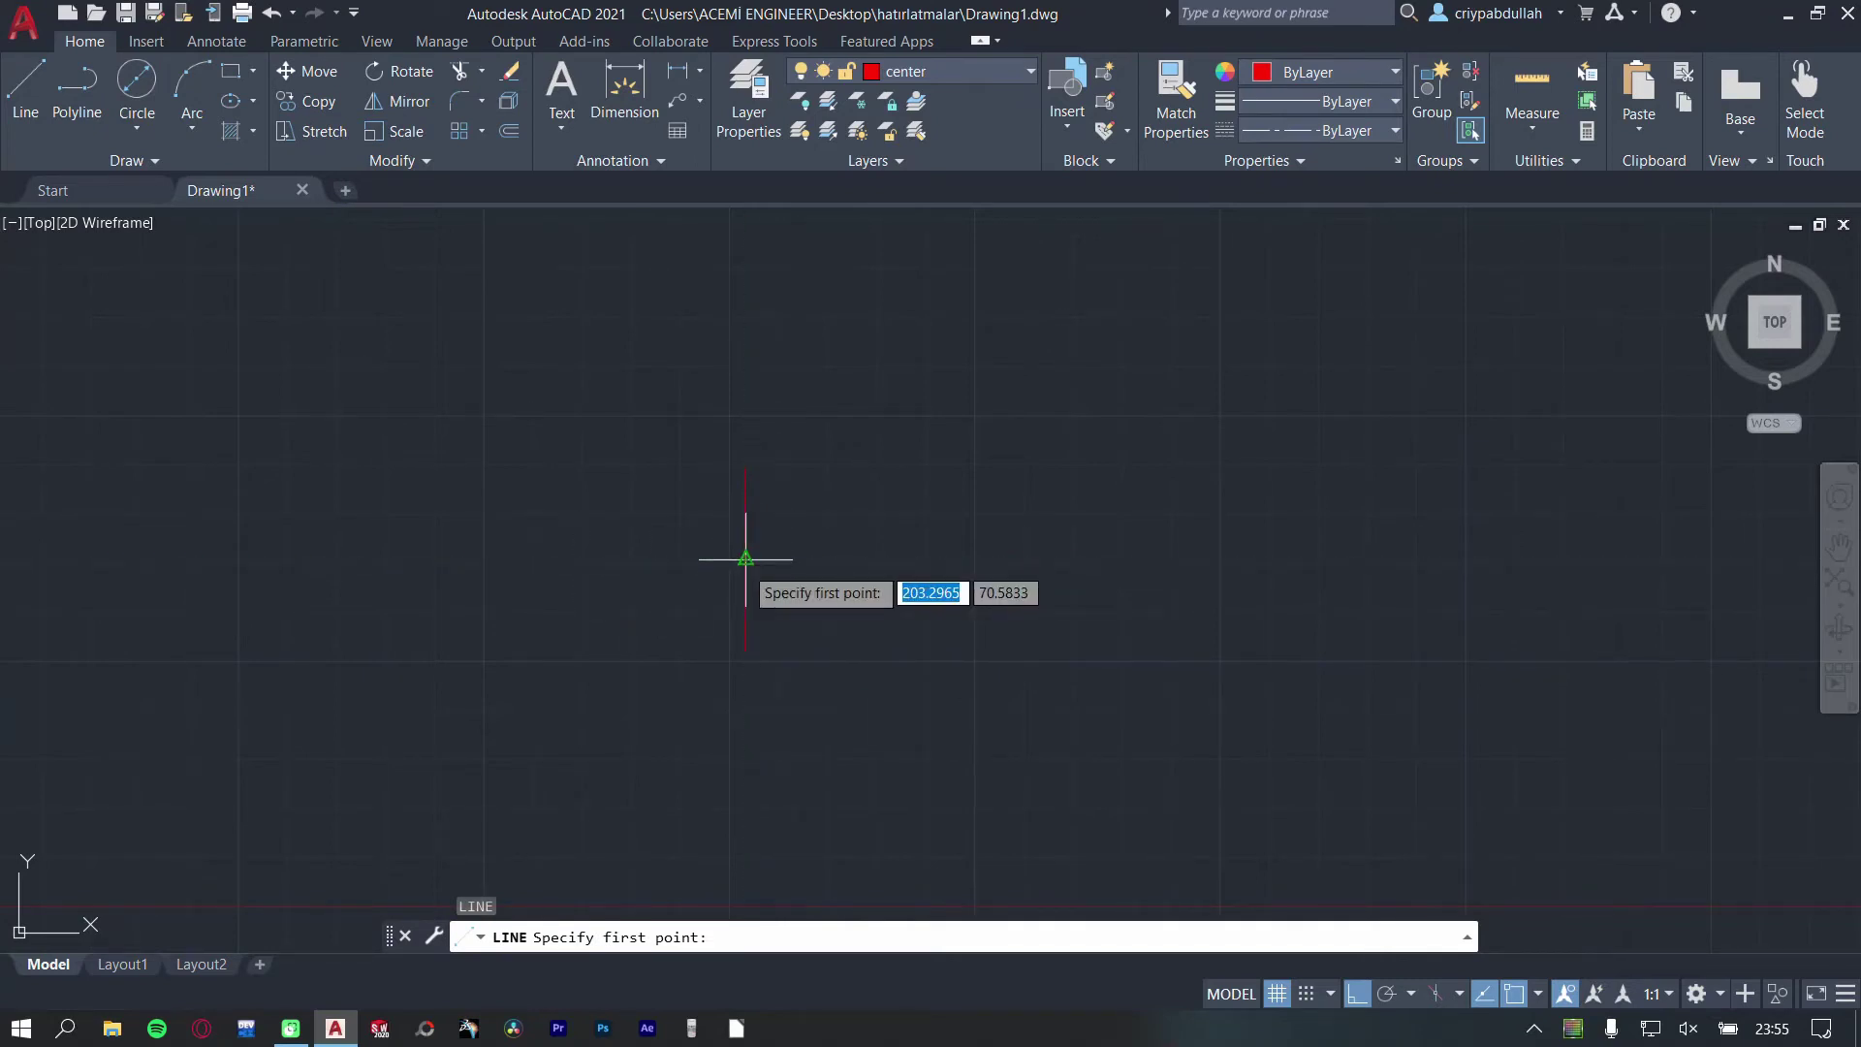
left_click(544, 559)
left_click(906, 559)
key("Escape")
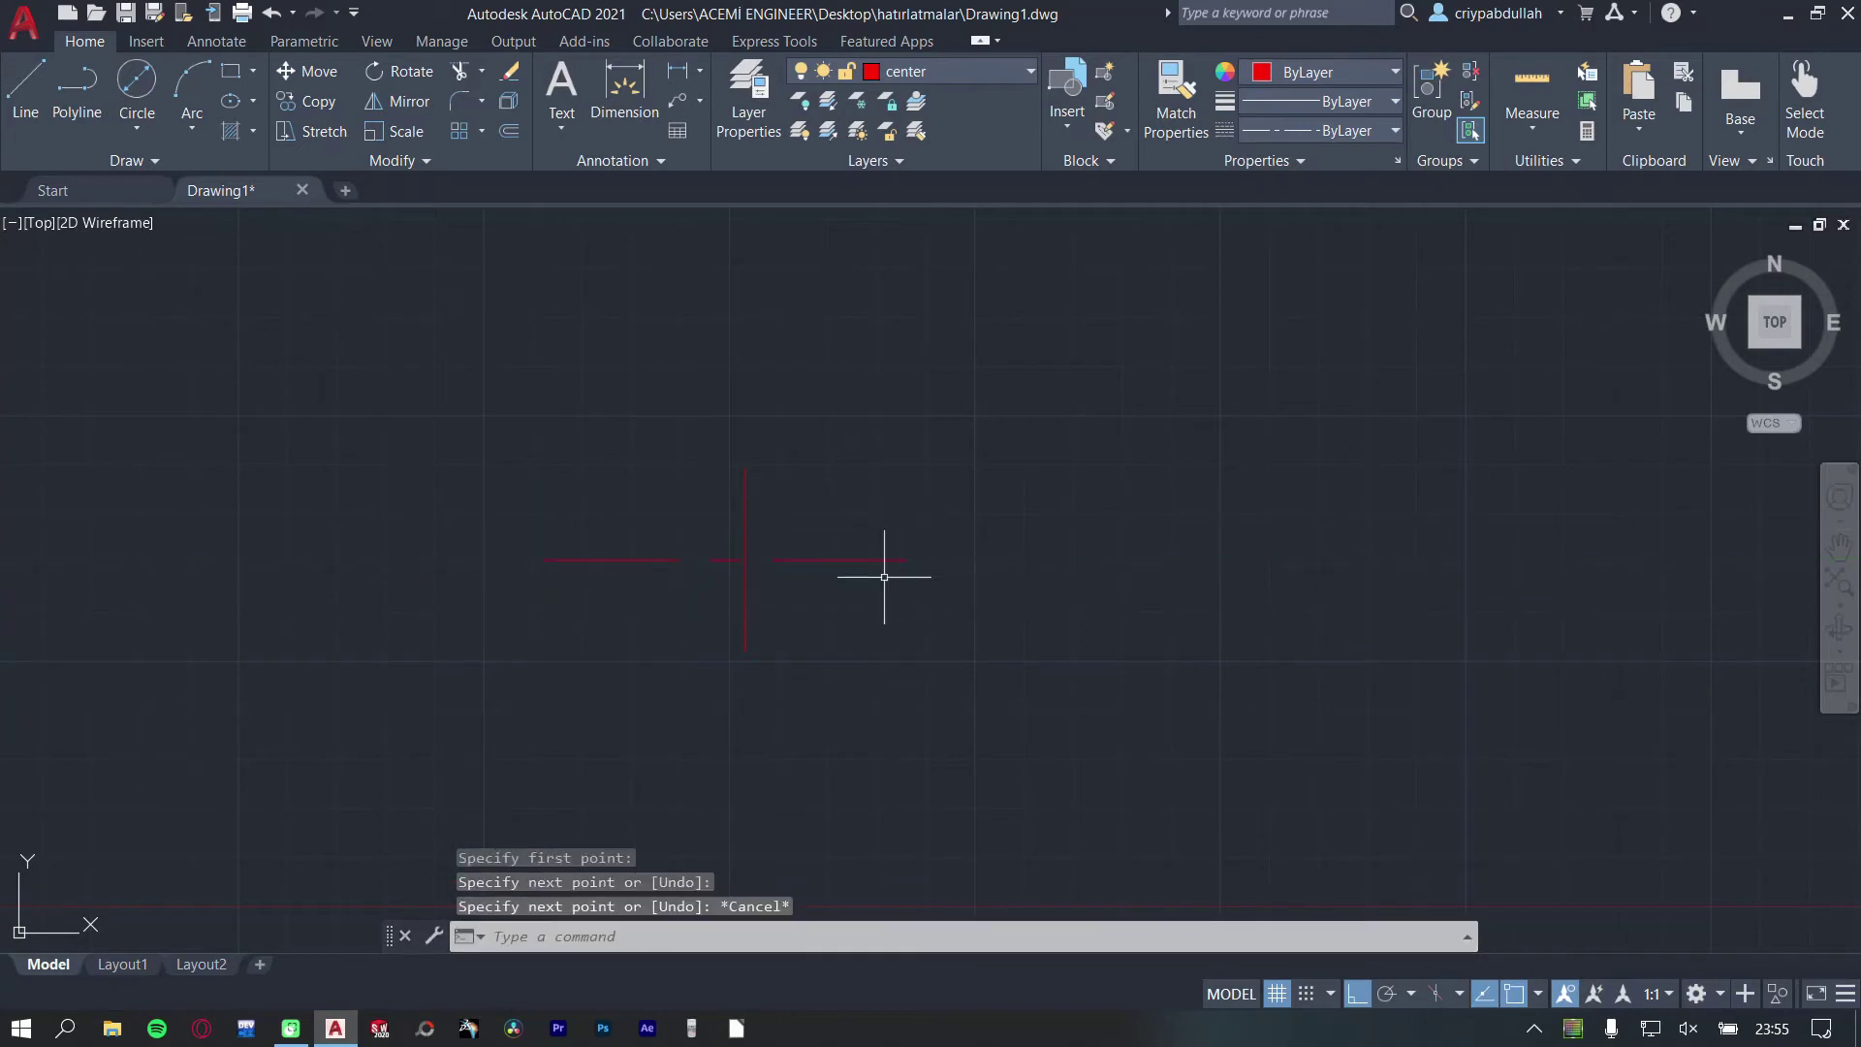
- On layer 0, draw a circle centred on the red crossing
left_click(960, 71)
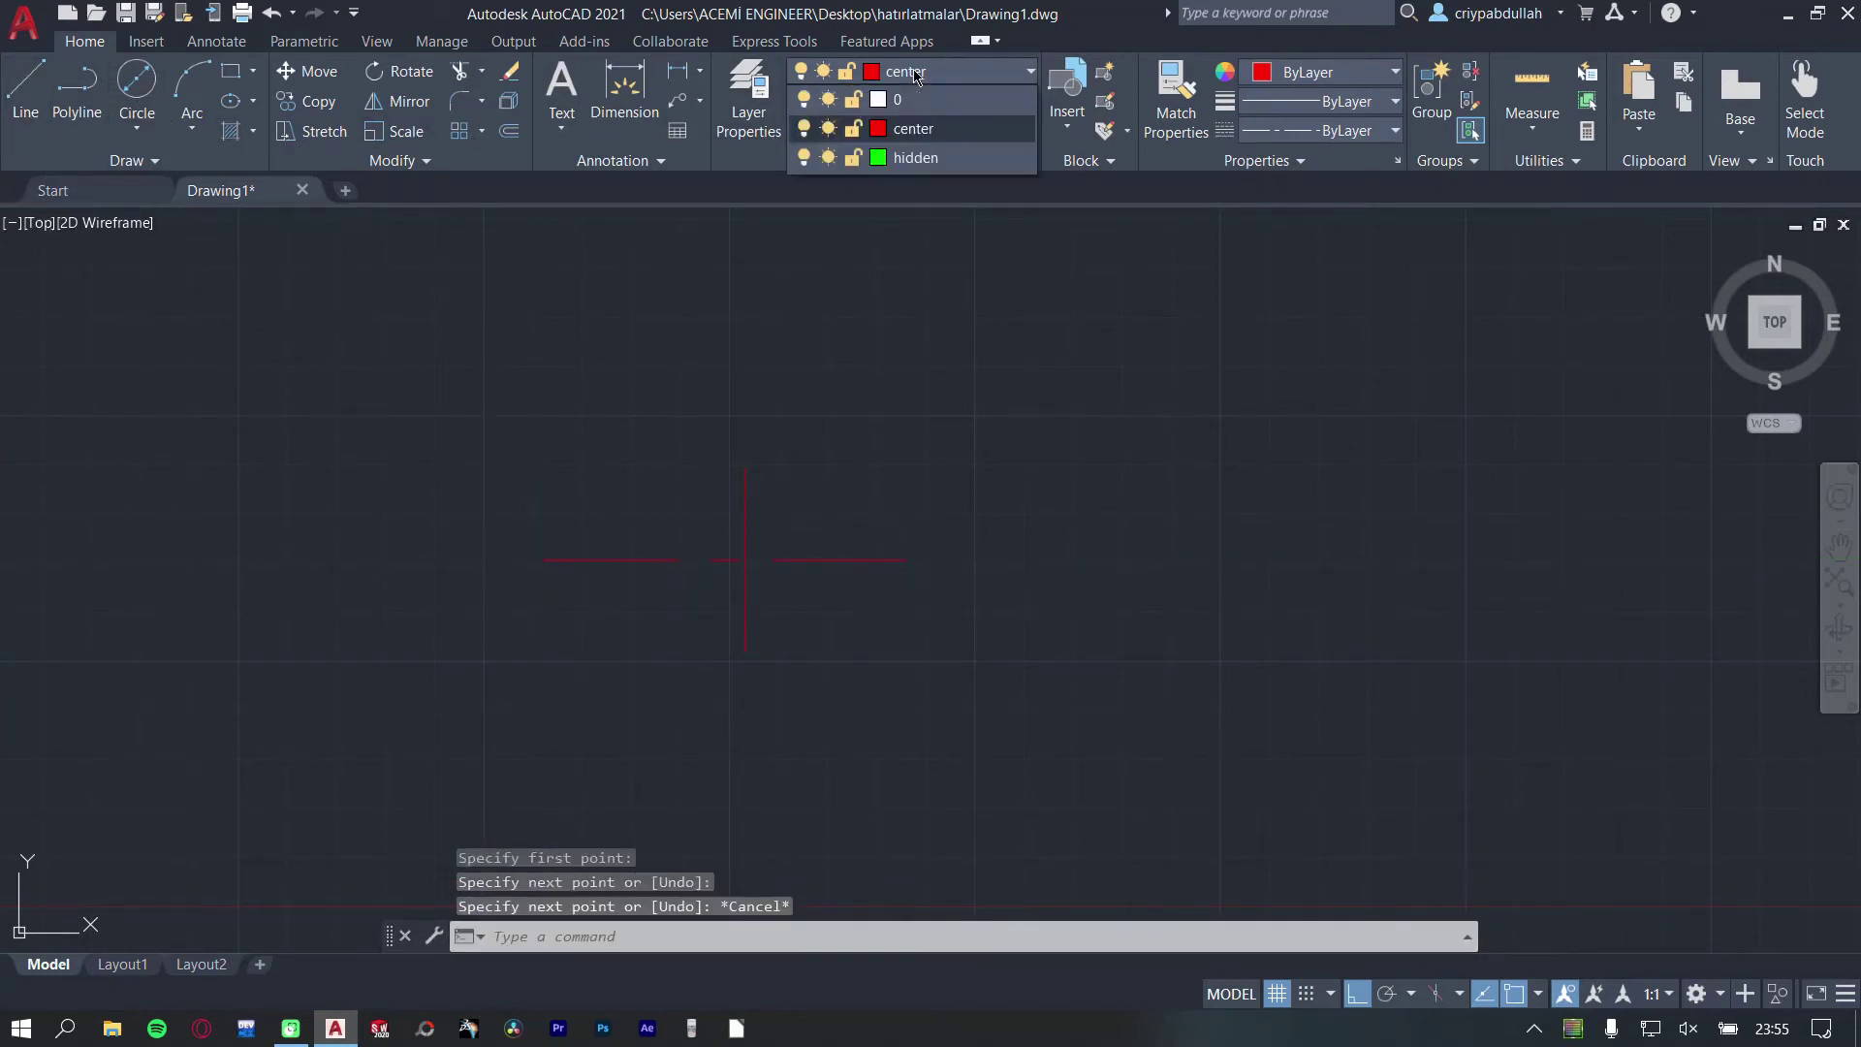
left_click(911, 94)
left_click(135, 79)
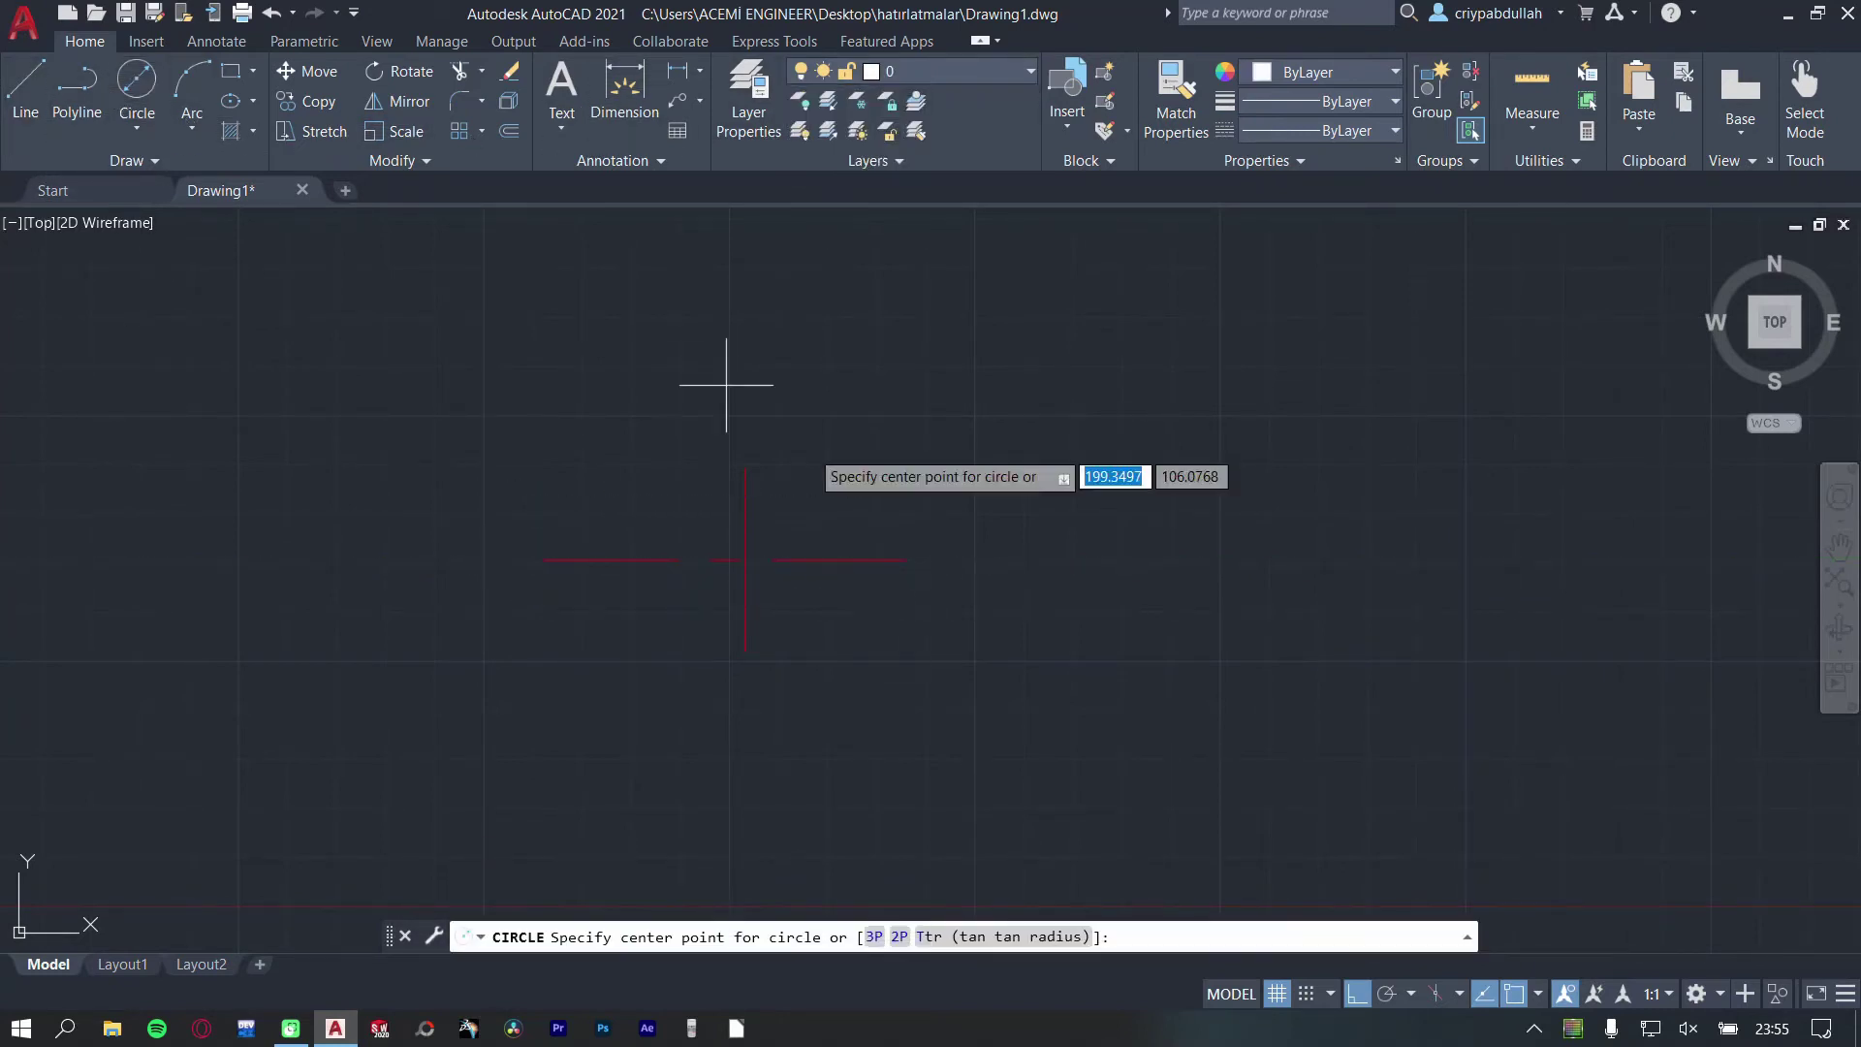
left_click(744, 559)
key("Escape")
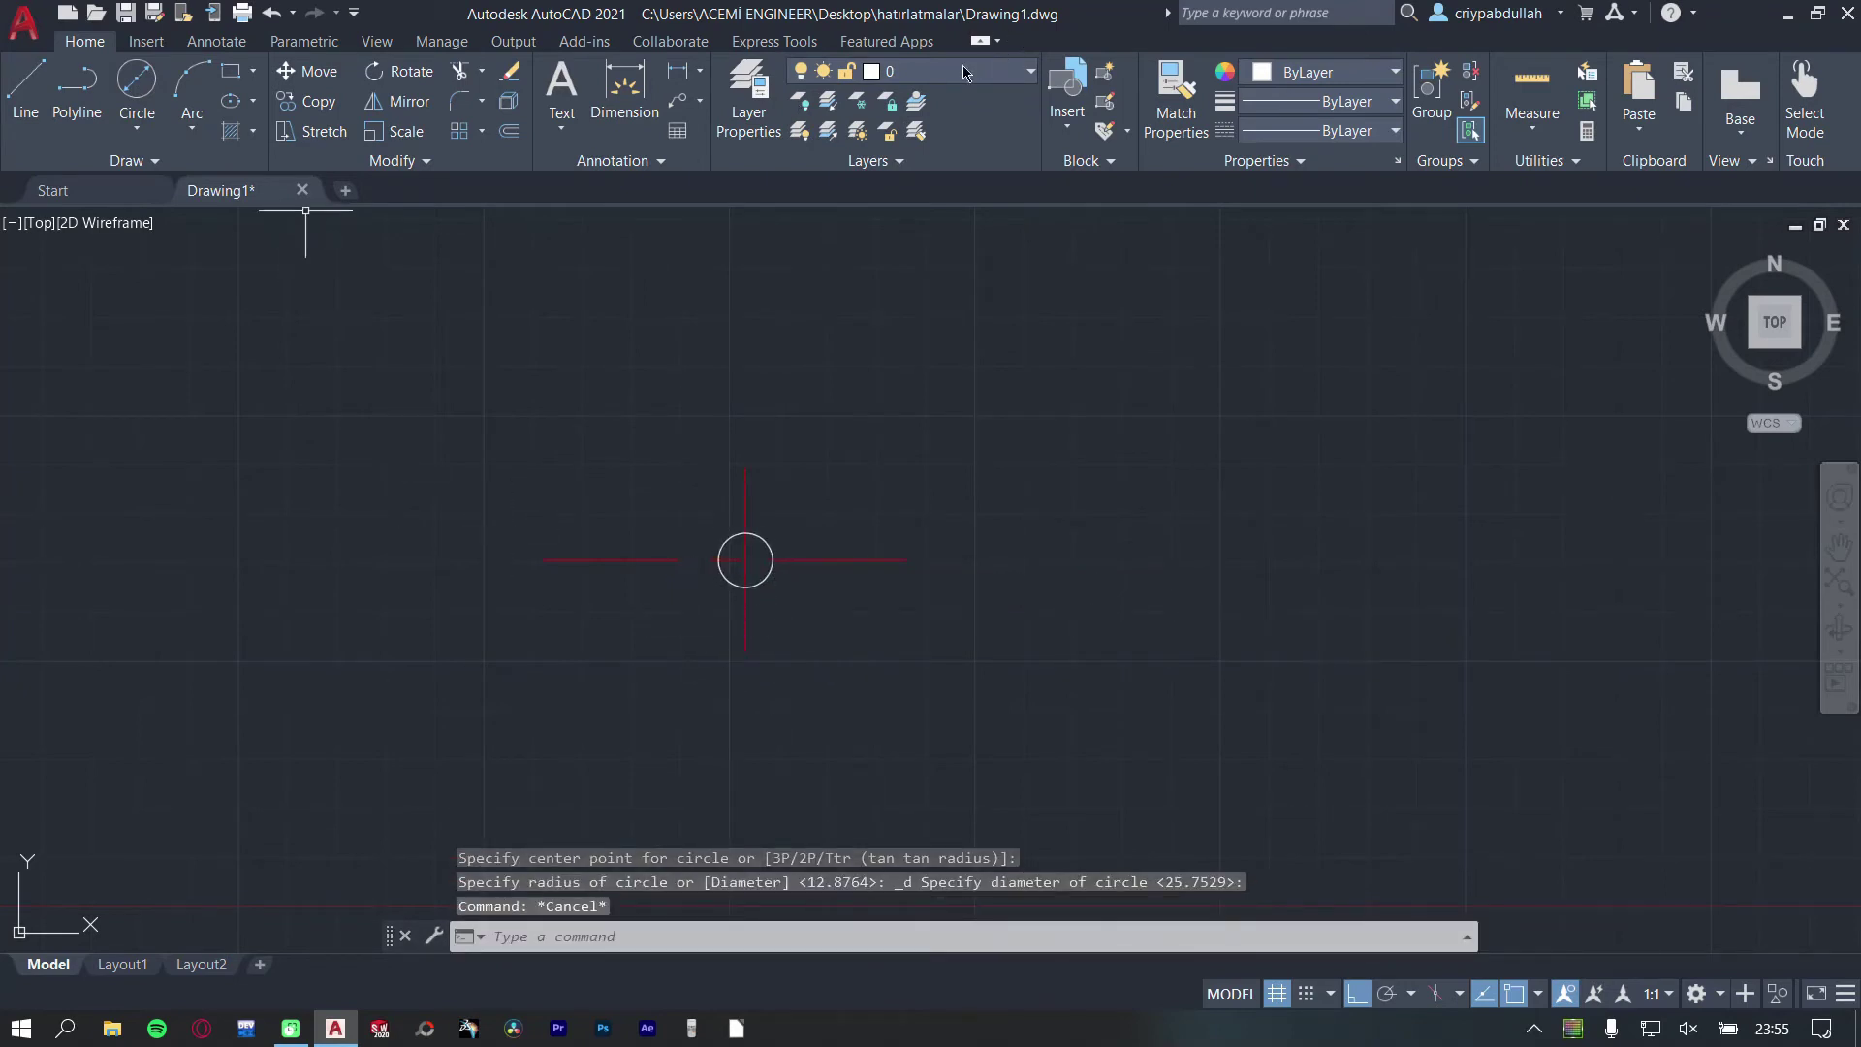
- On the center layer, draw a second pair of centre lines at the upper right
left_click(963, 71)
left_click(912, 115)
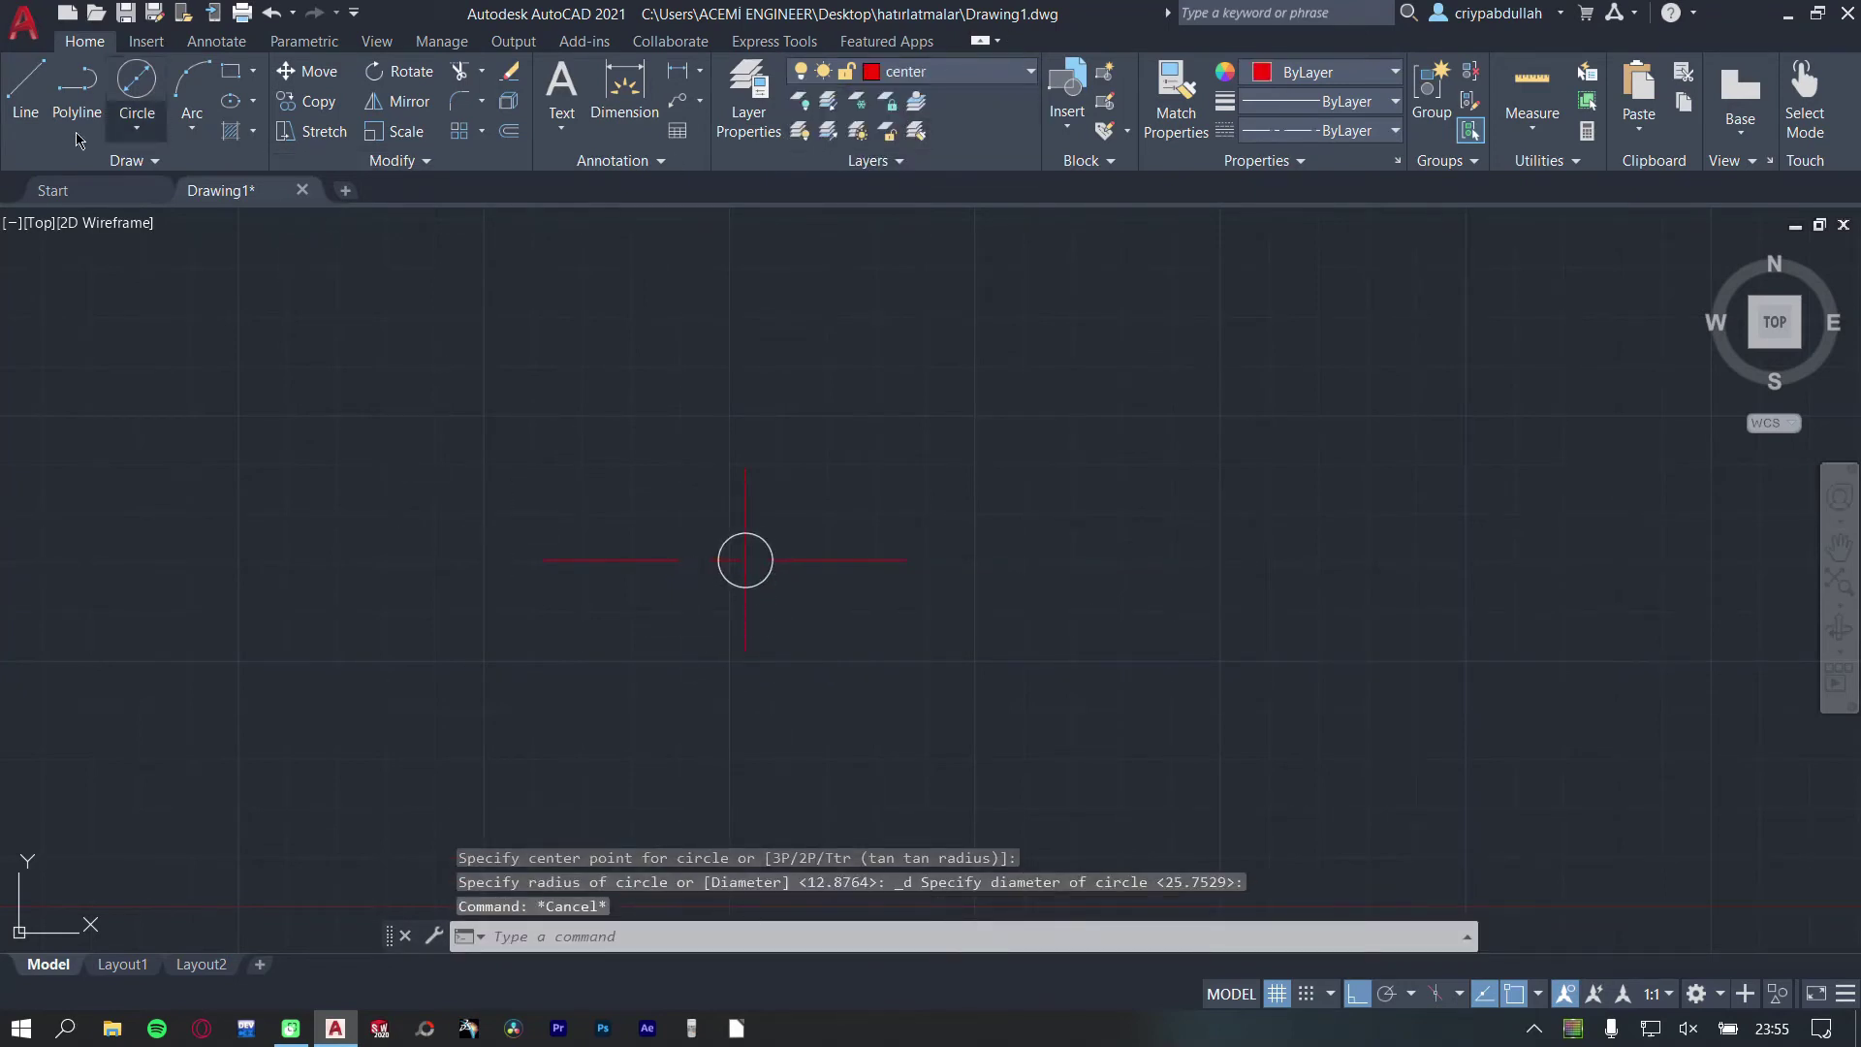
left_click(31, 95)
left_click(1052, 347)
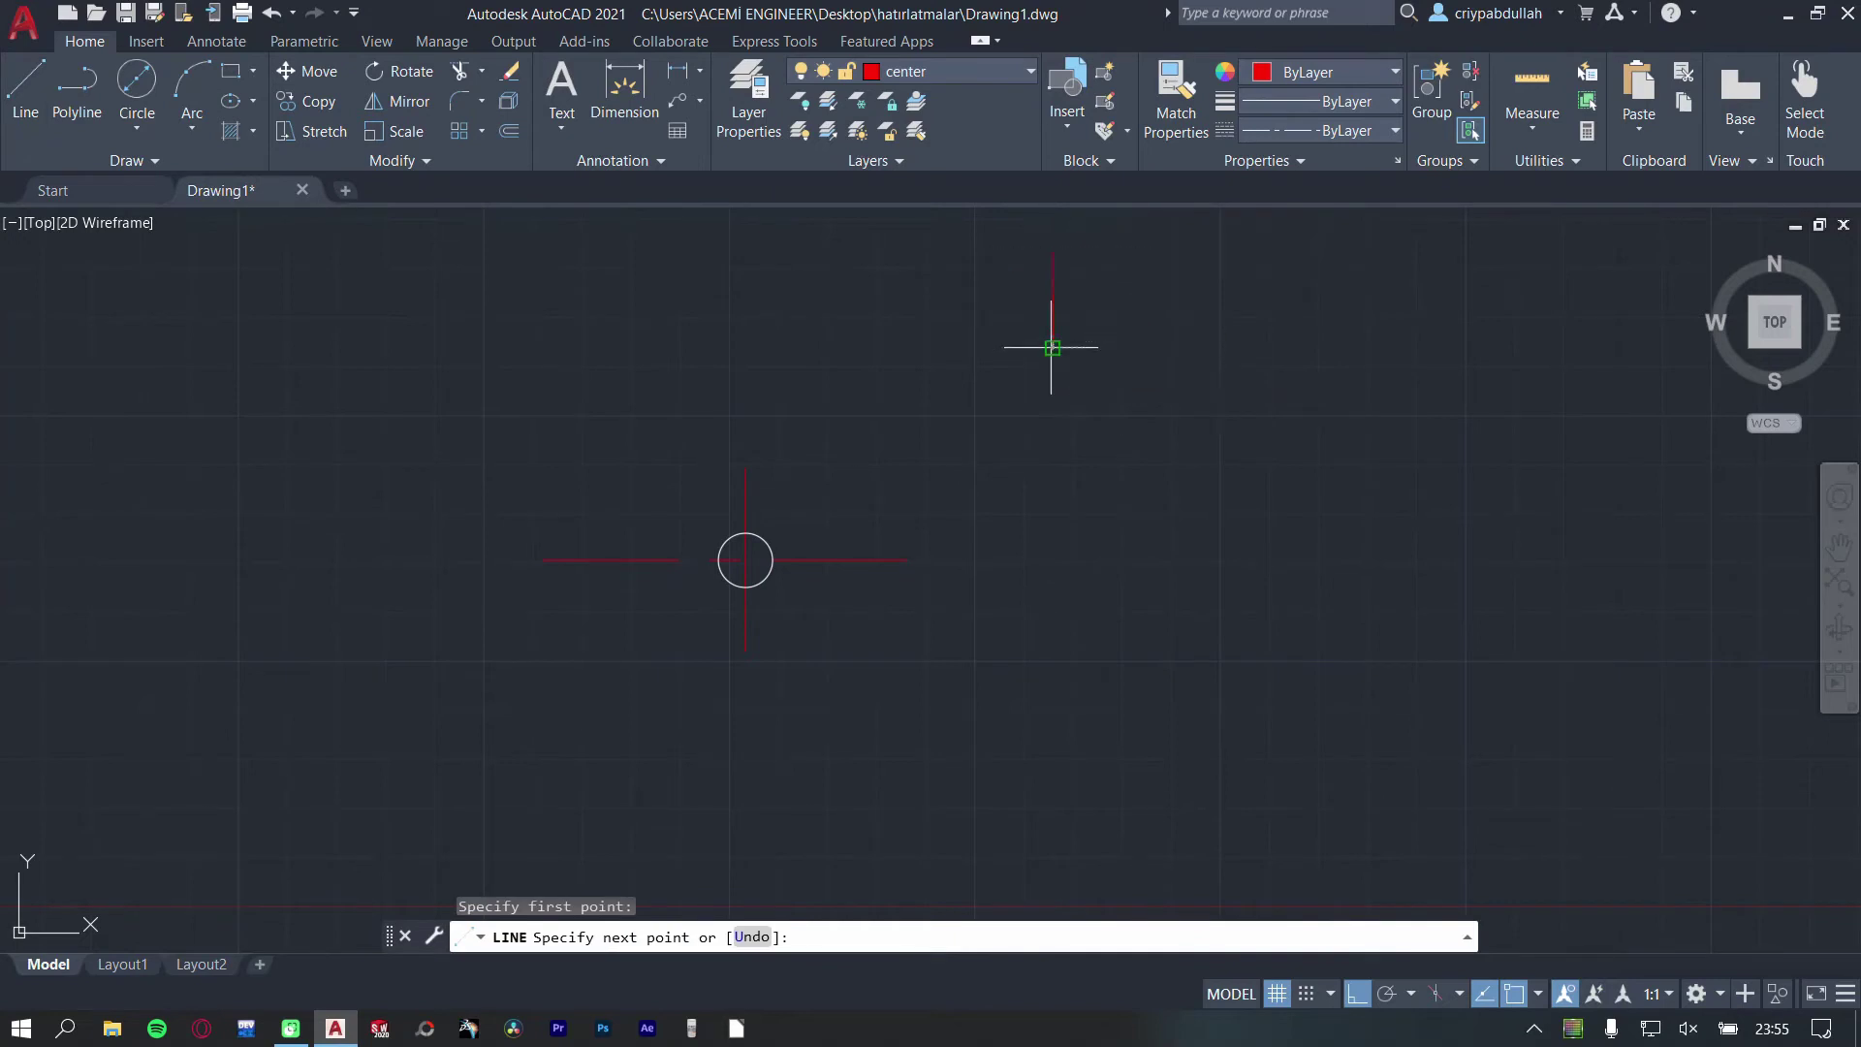
key("Return")
key("Return")
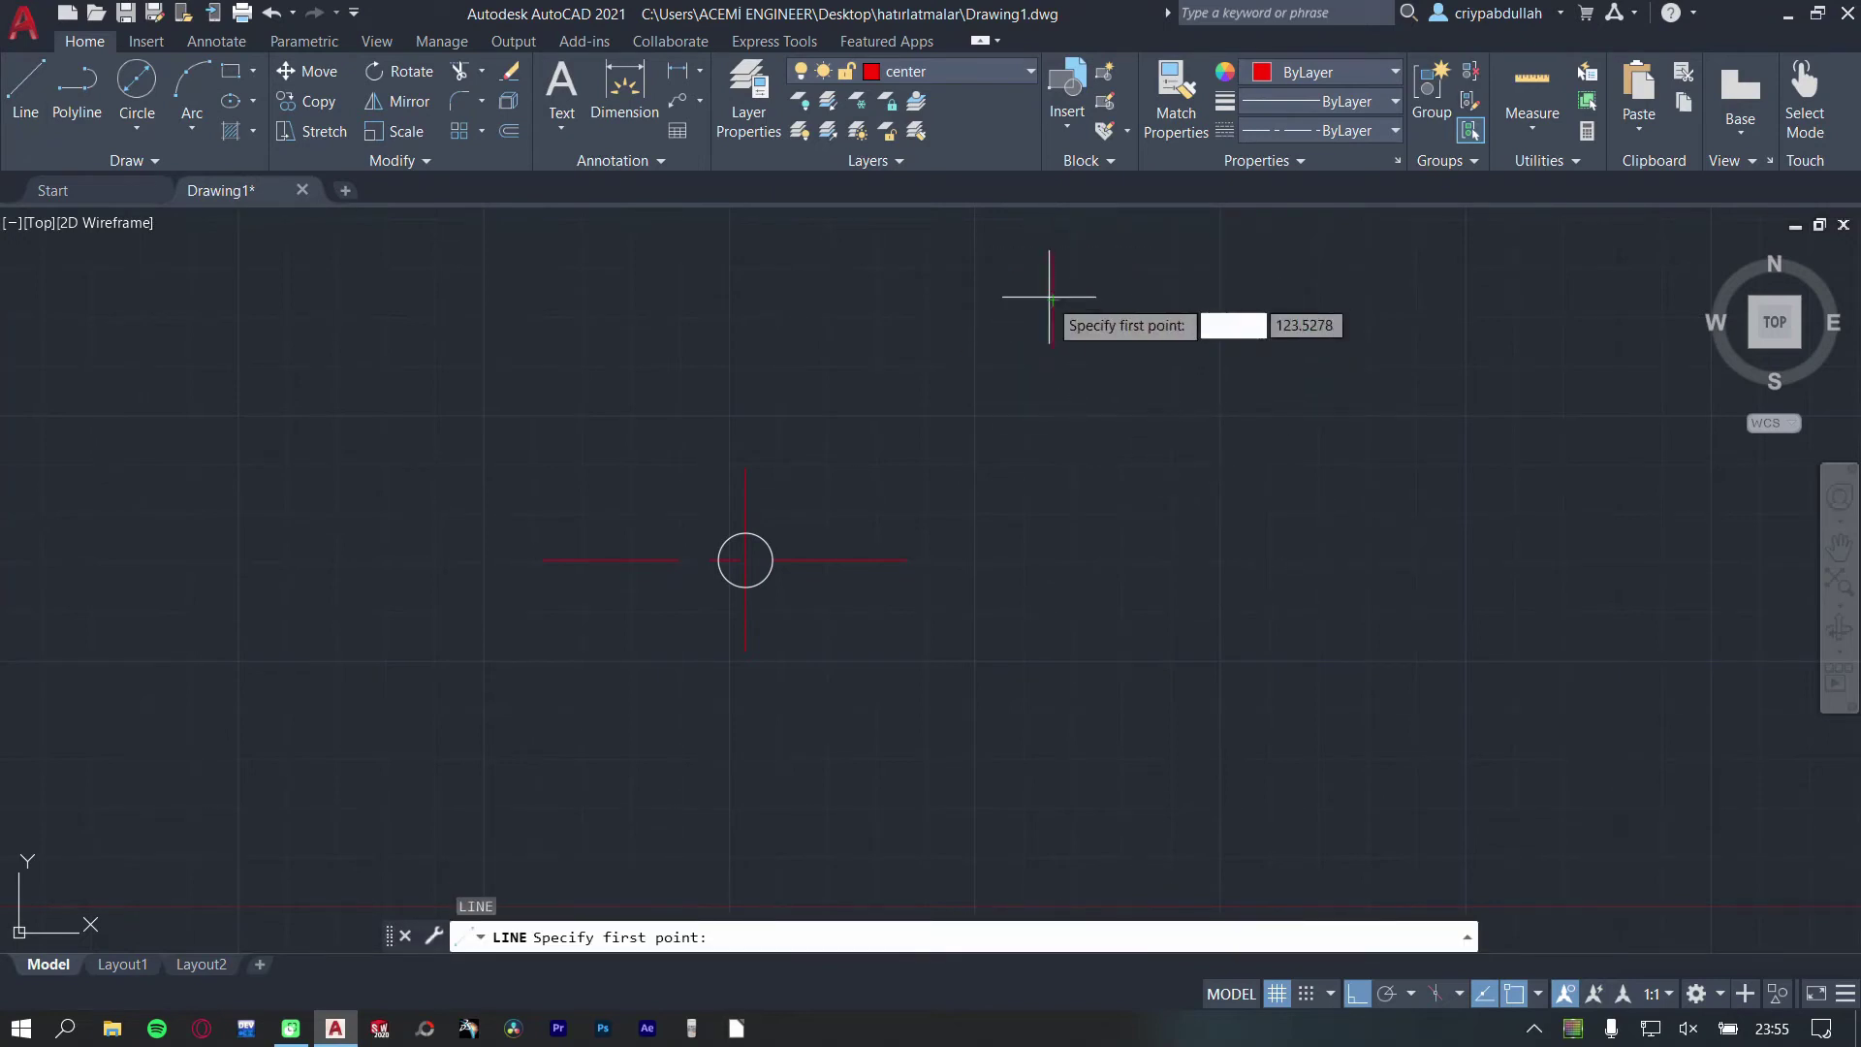
left_click(979, 299)
left_click(1163, 300)
key("Escape")
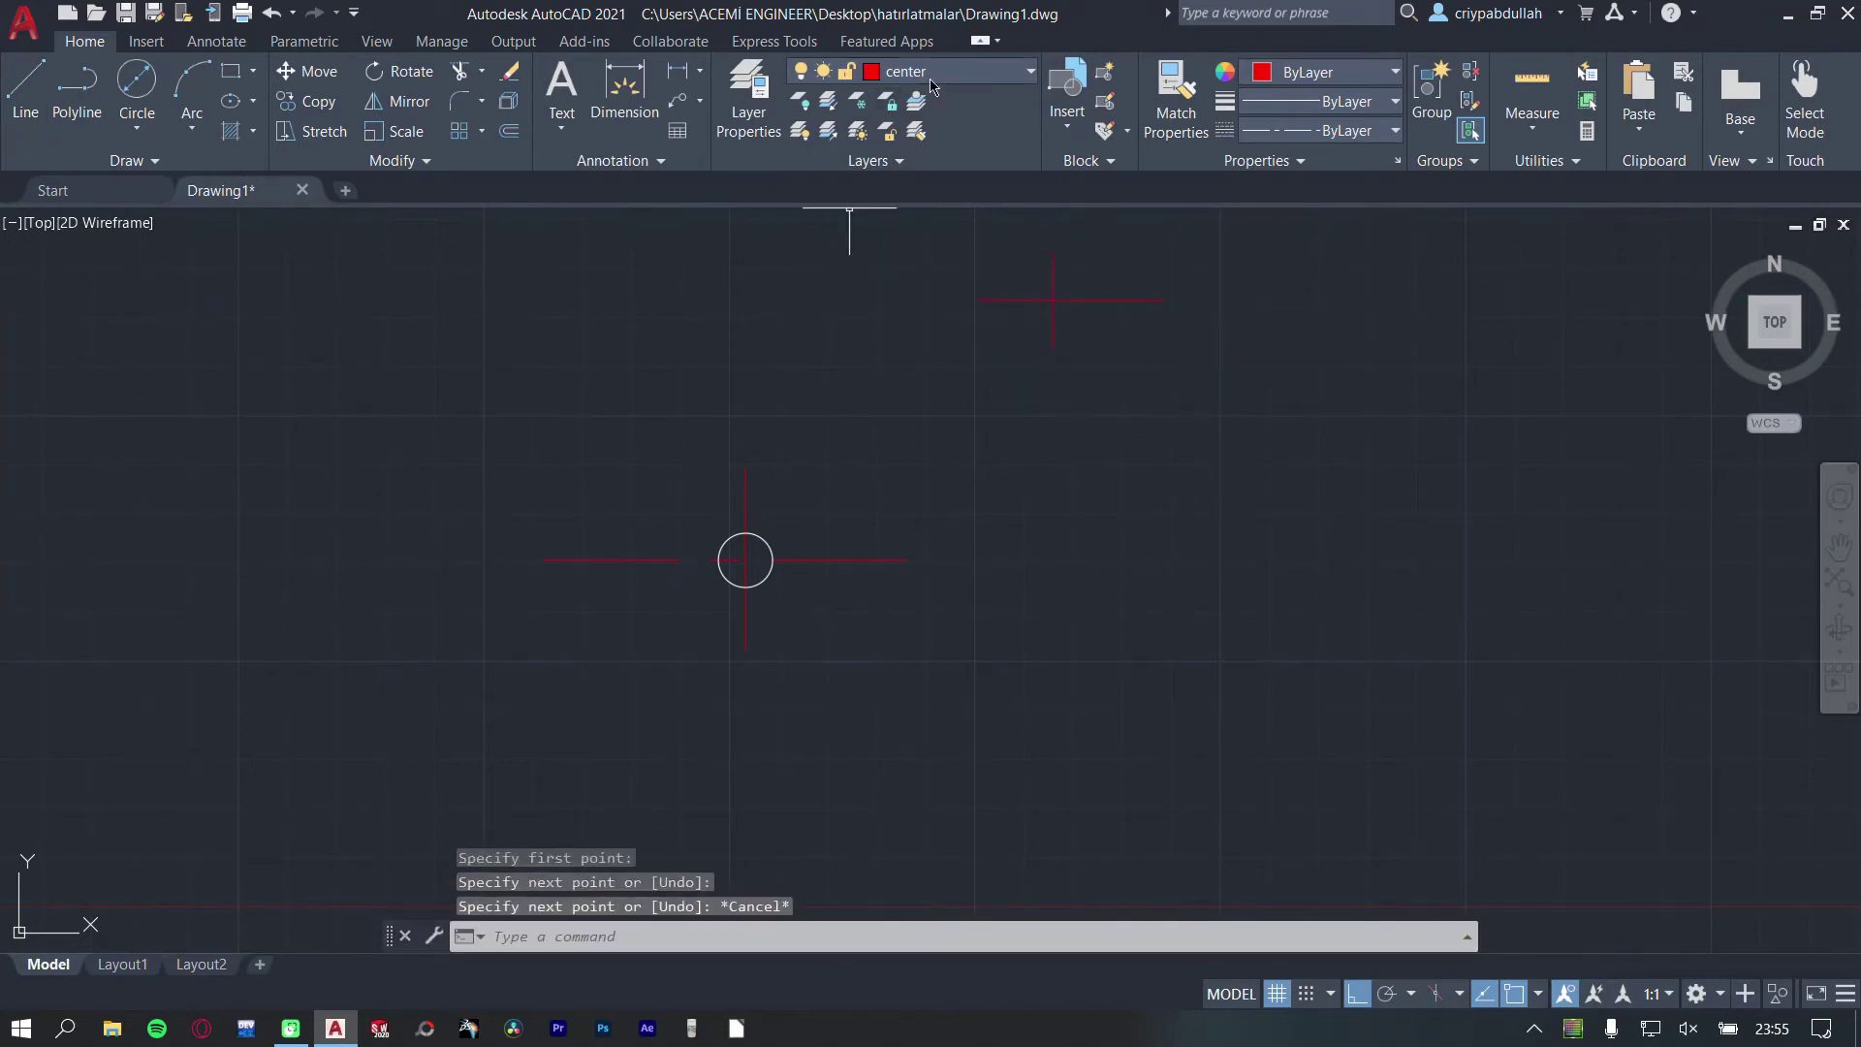
- On layer 0, draw a second circle centred on the upper-right cross
left_click(931, 81)
left_click(137, 87)
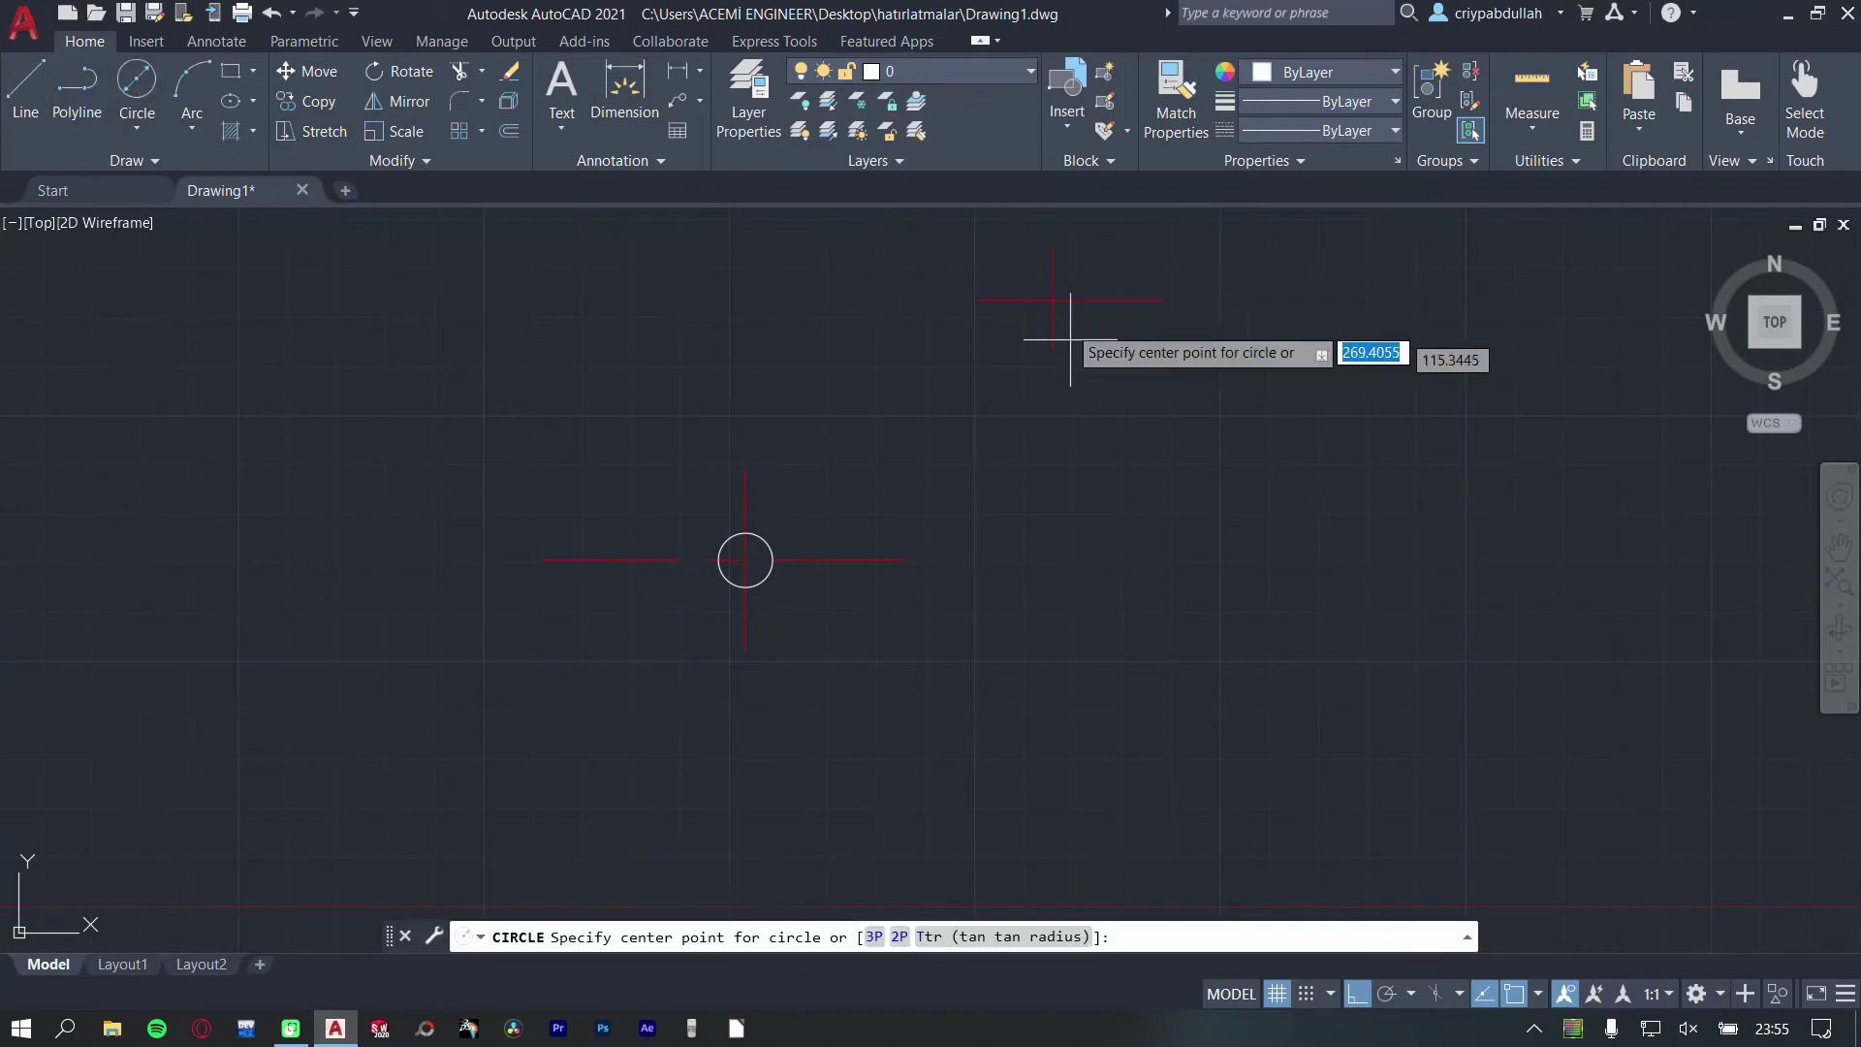
left_click(1052, 299)
left_click(990, 347)
key("Escape")
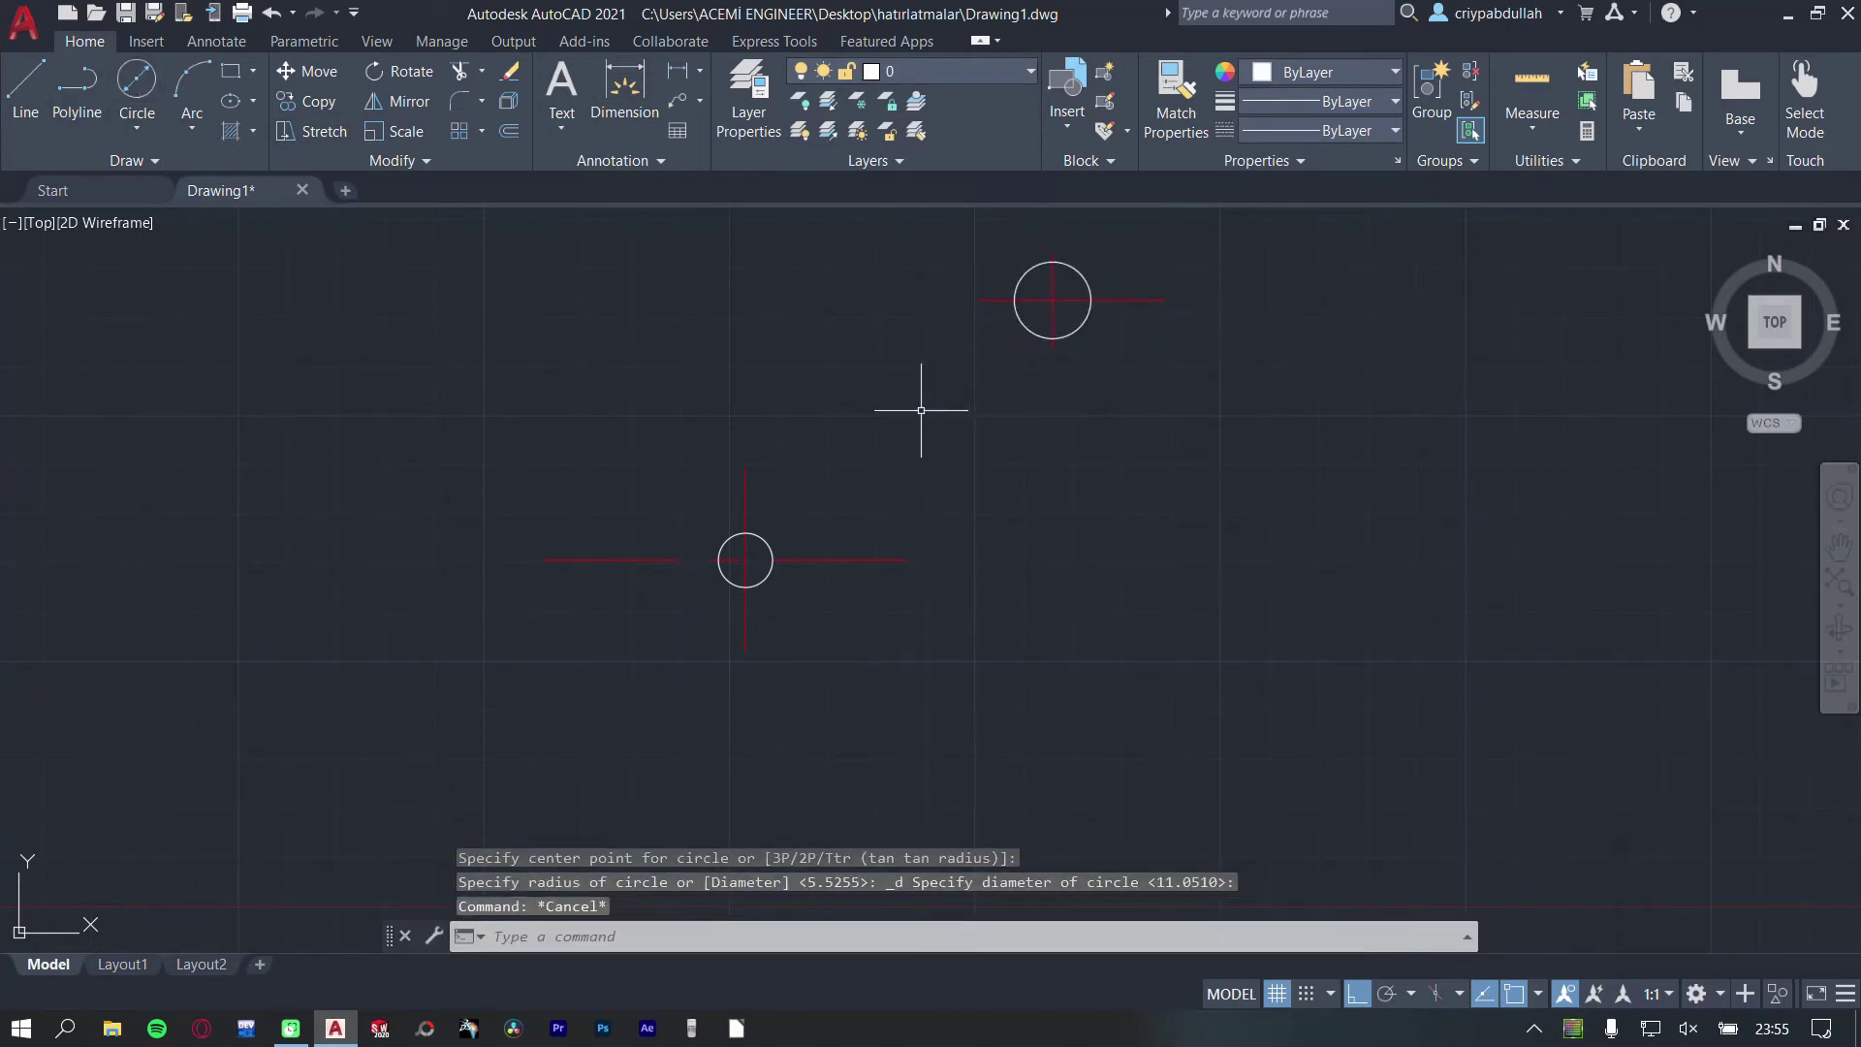
- Window-select and erase both circles with their centre lines
left_click(396, 212)
left_click(1498, 780)
key("Delete")
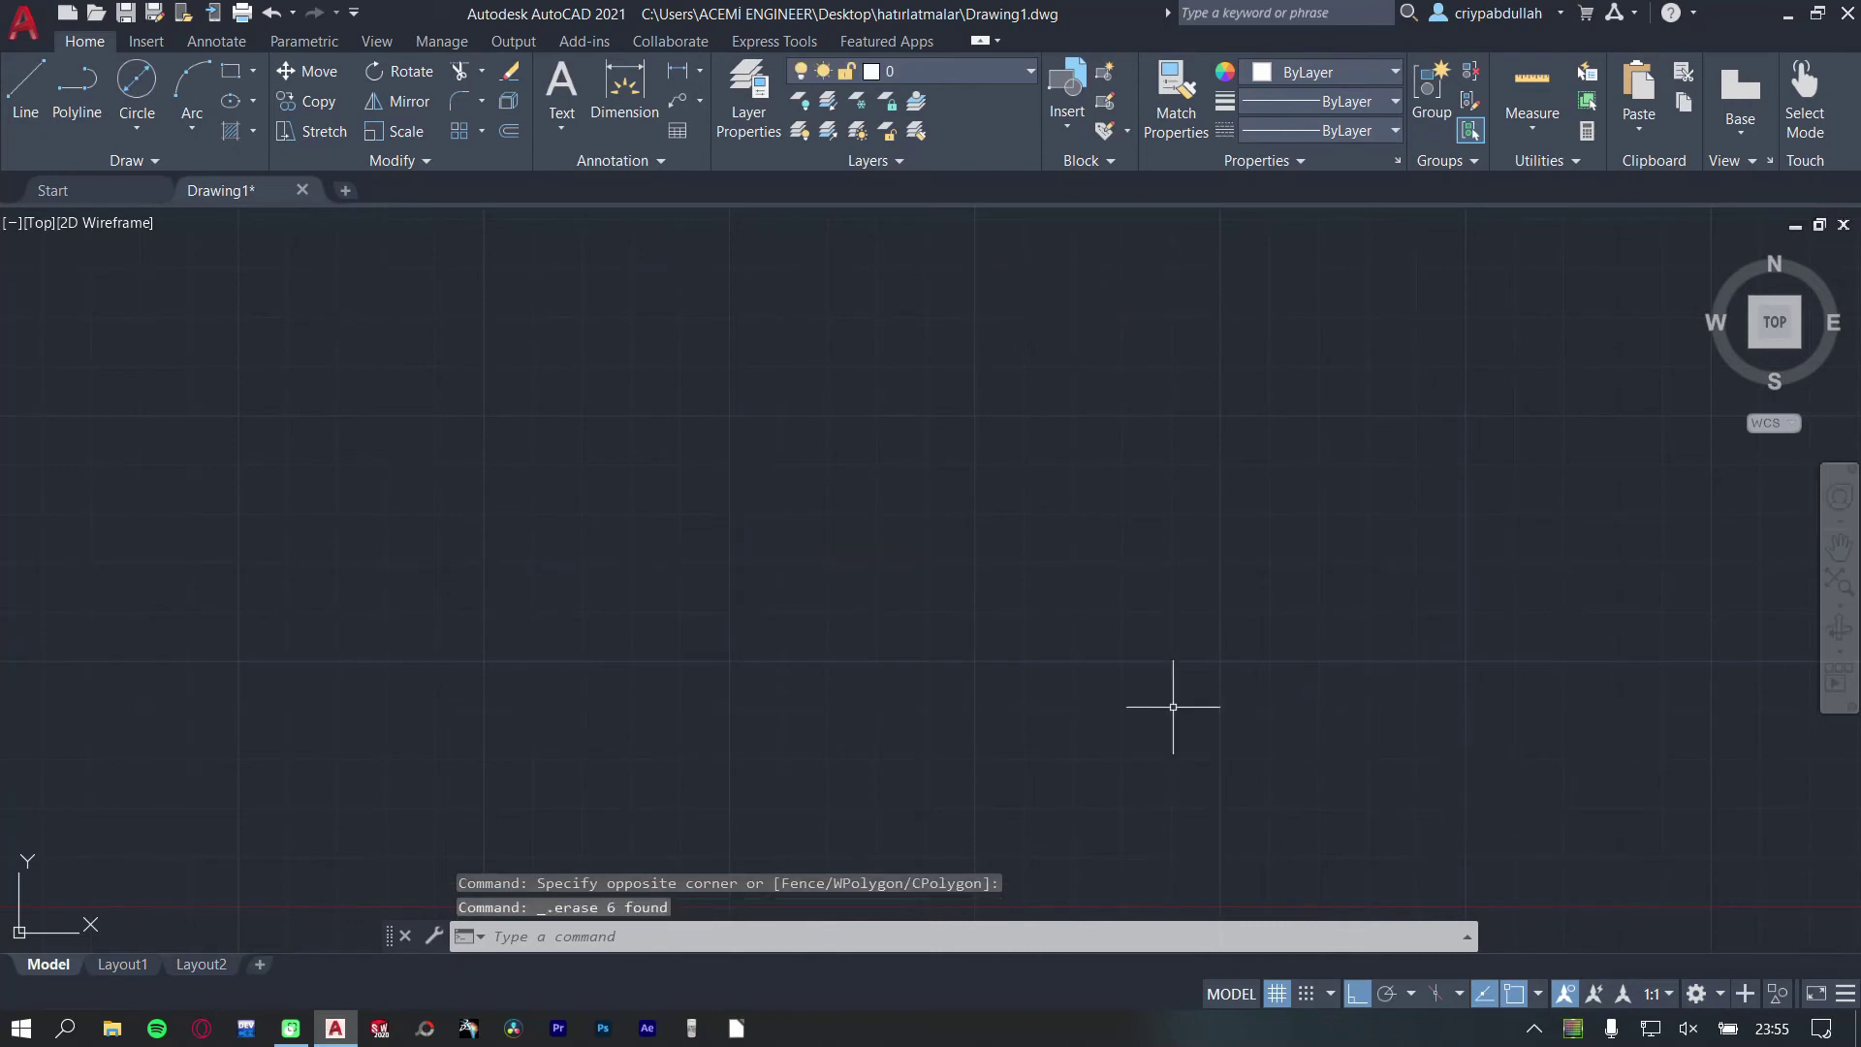
- Redraw a lower vertical and horizontal centre-line cross on the center layer
left_click(912, 72)
left_click(912, 130)
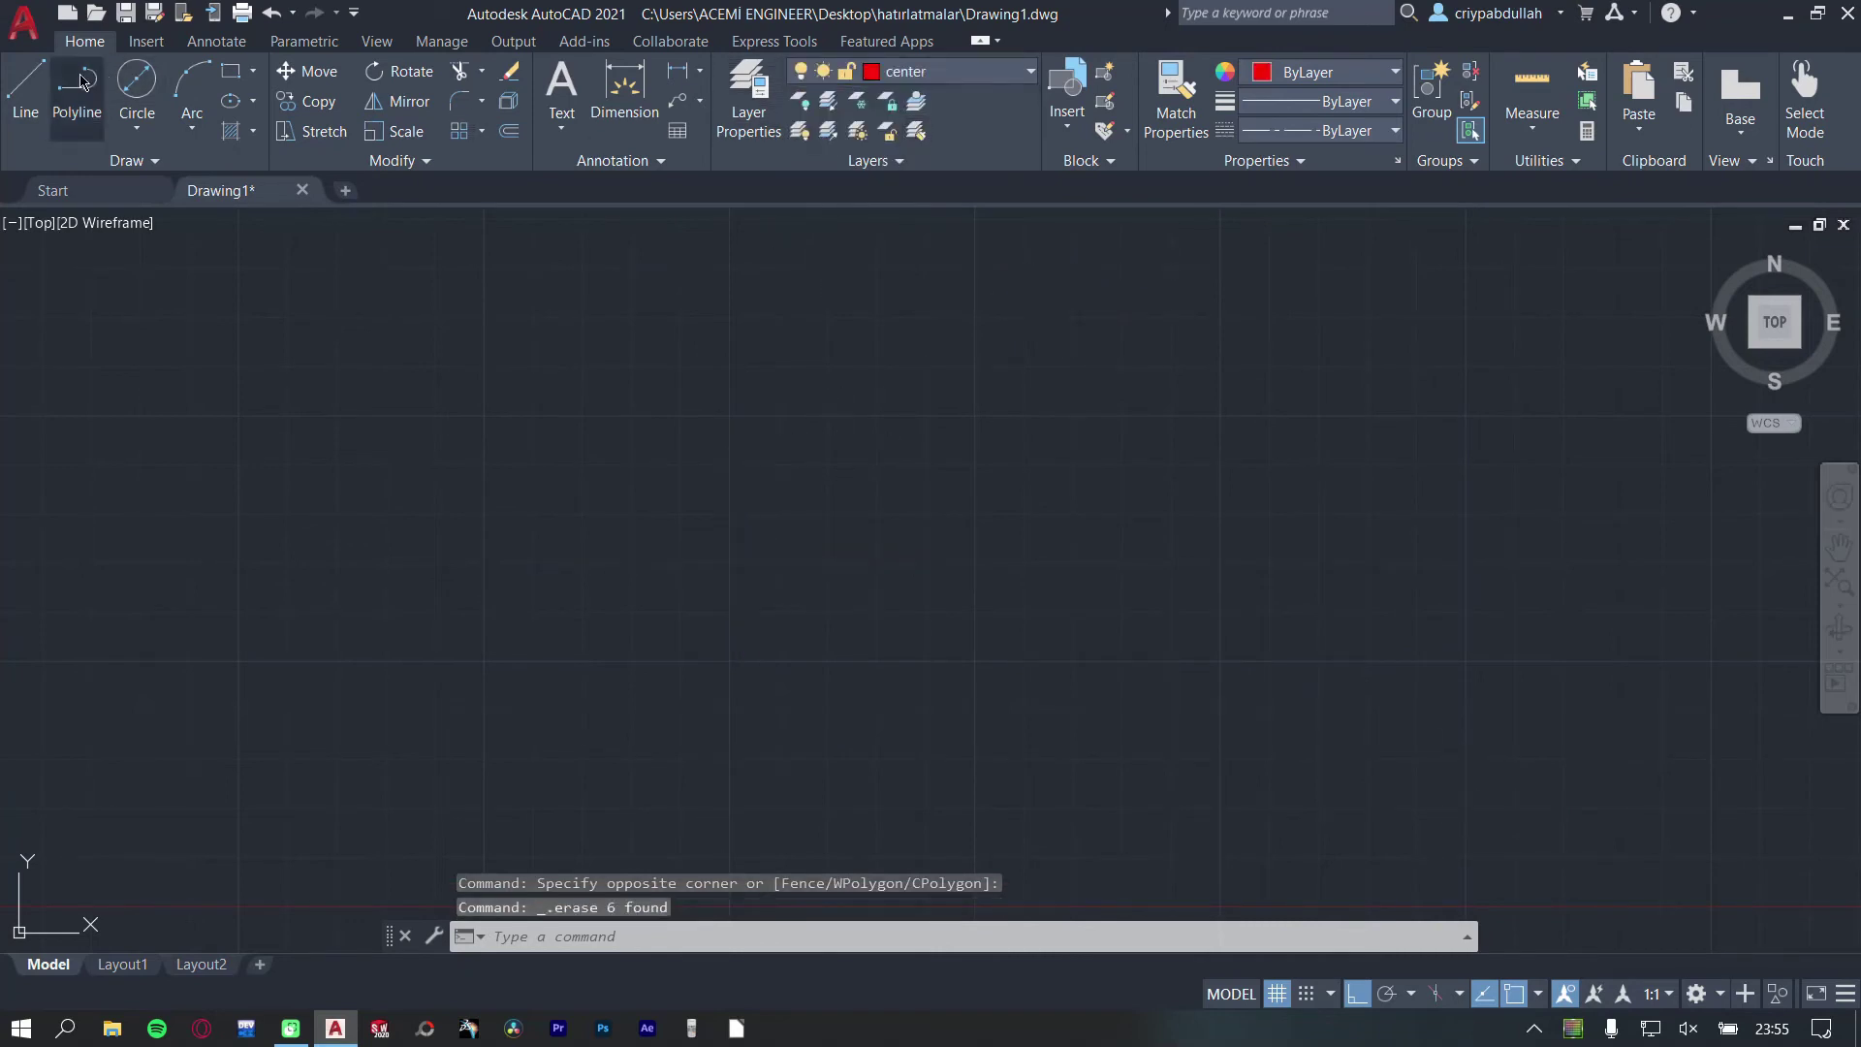
left_click(52, 128)
left_click(754, 506)
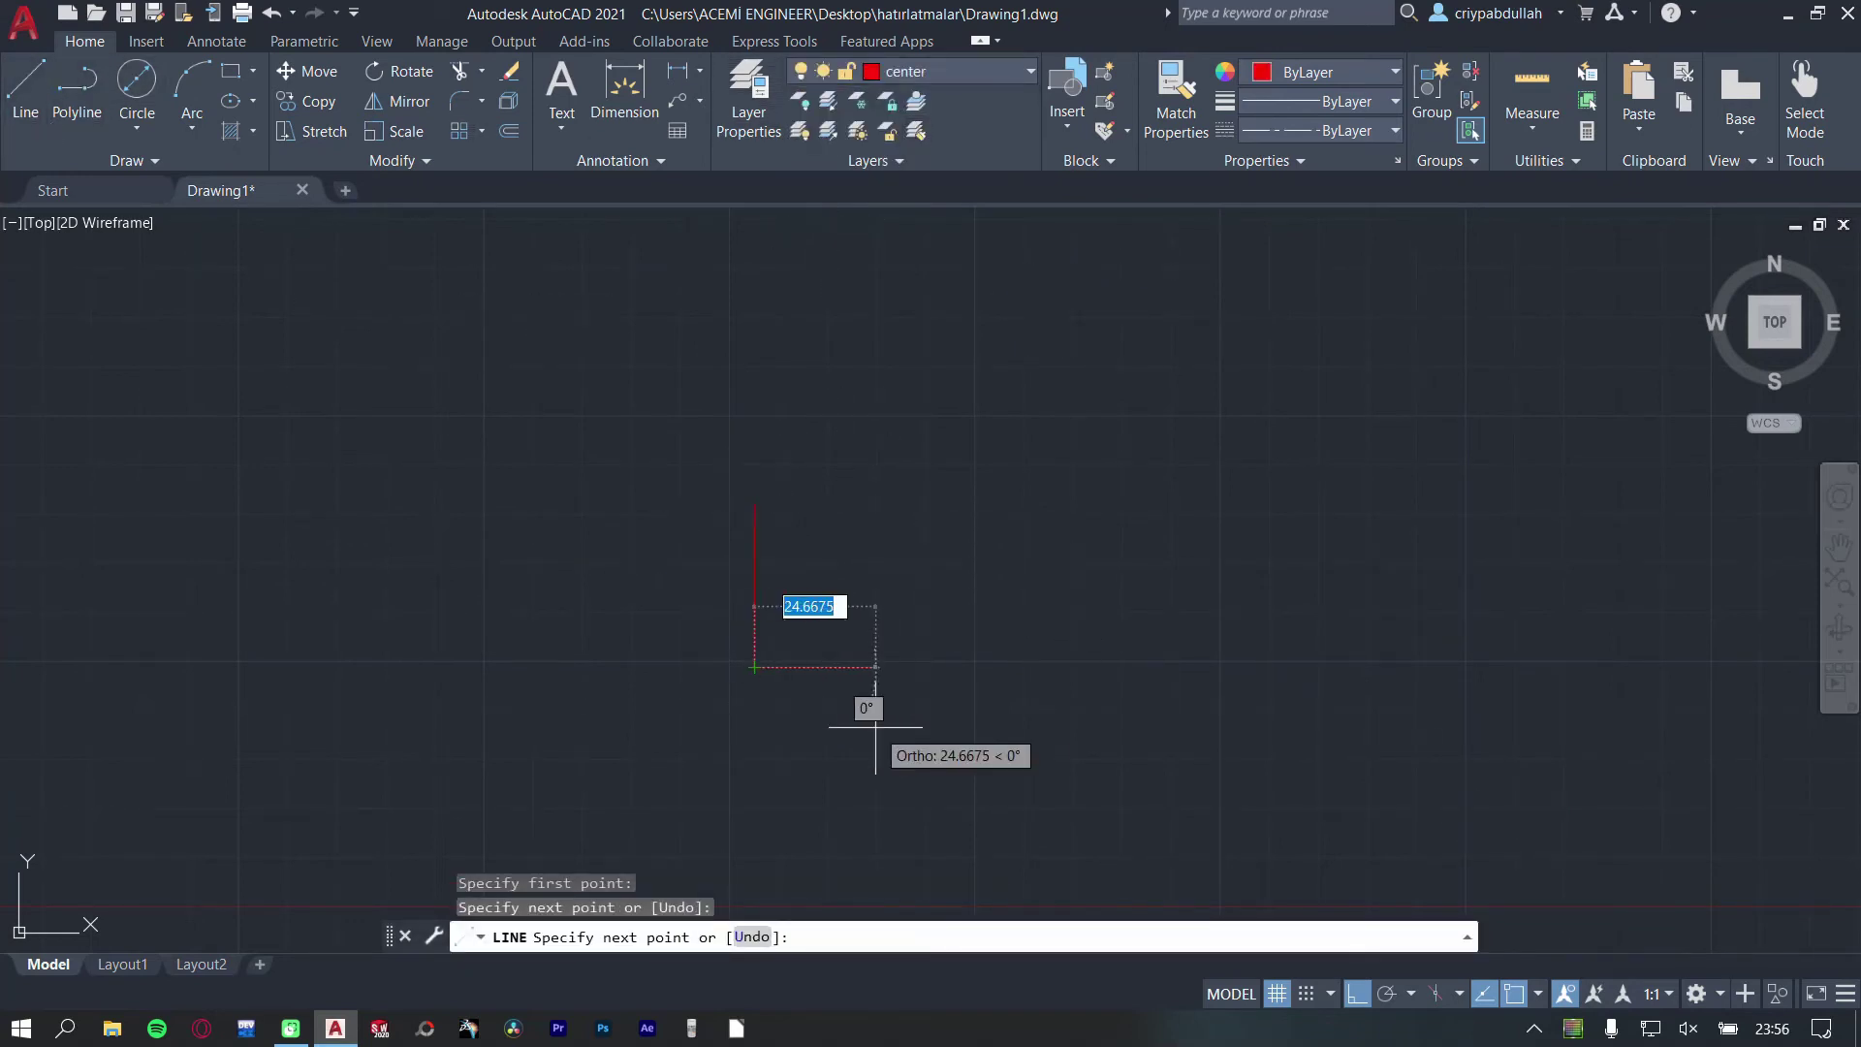
left_click(795, 665)
key("Return")
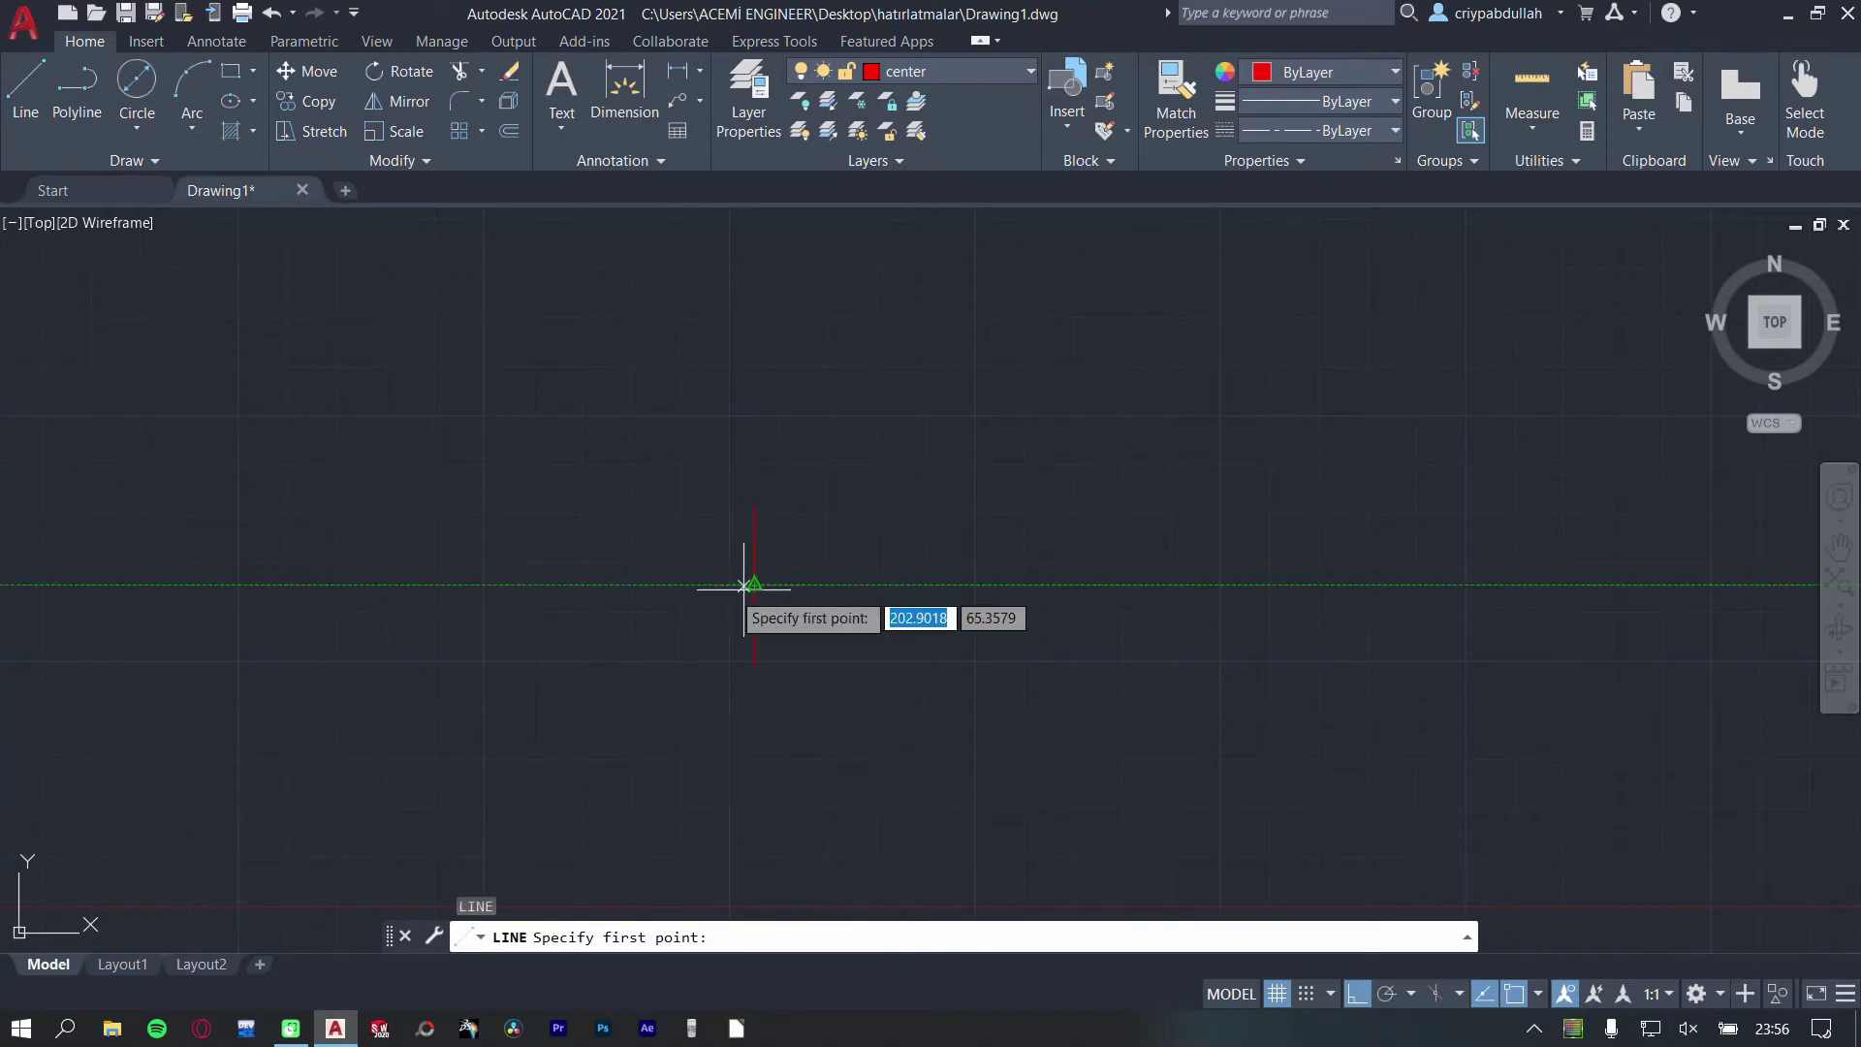
left_click(630, 585)
left_click(911, 585)
key("Return")
- Draw a second centre-line cross at the upper right
key("Return")
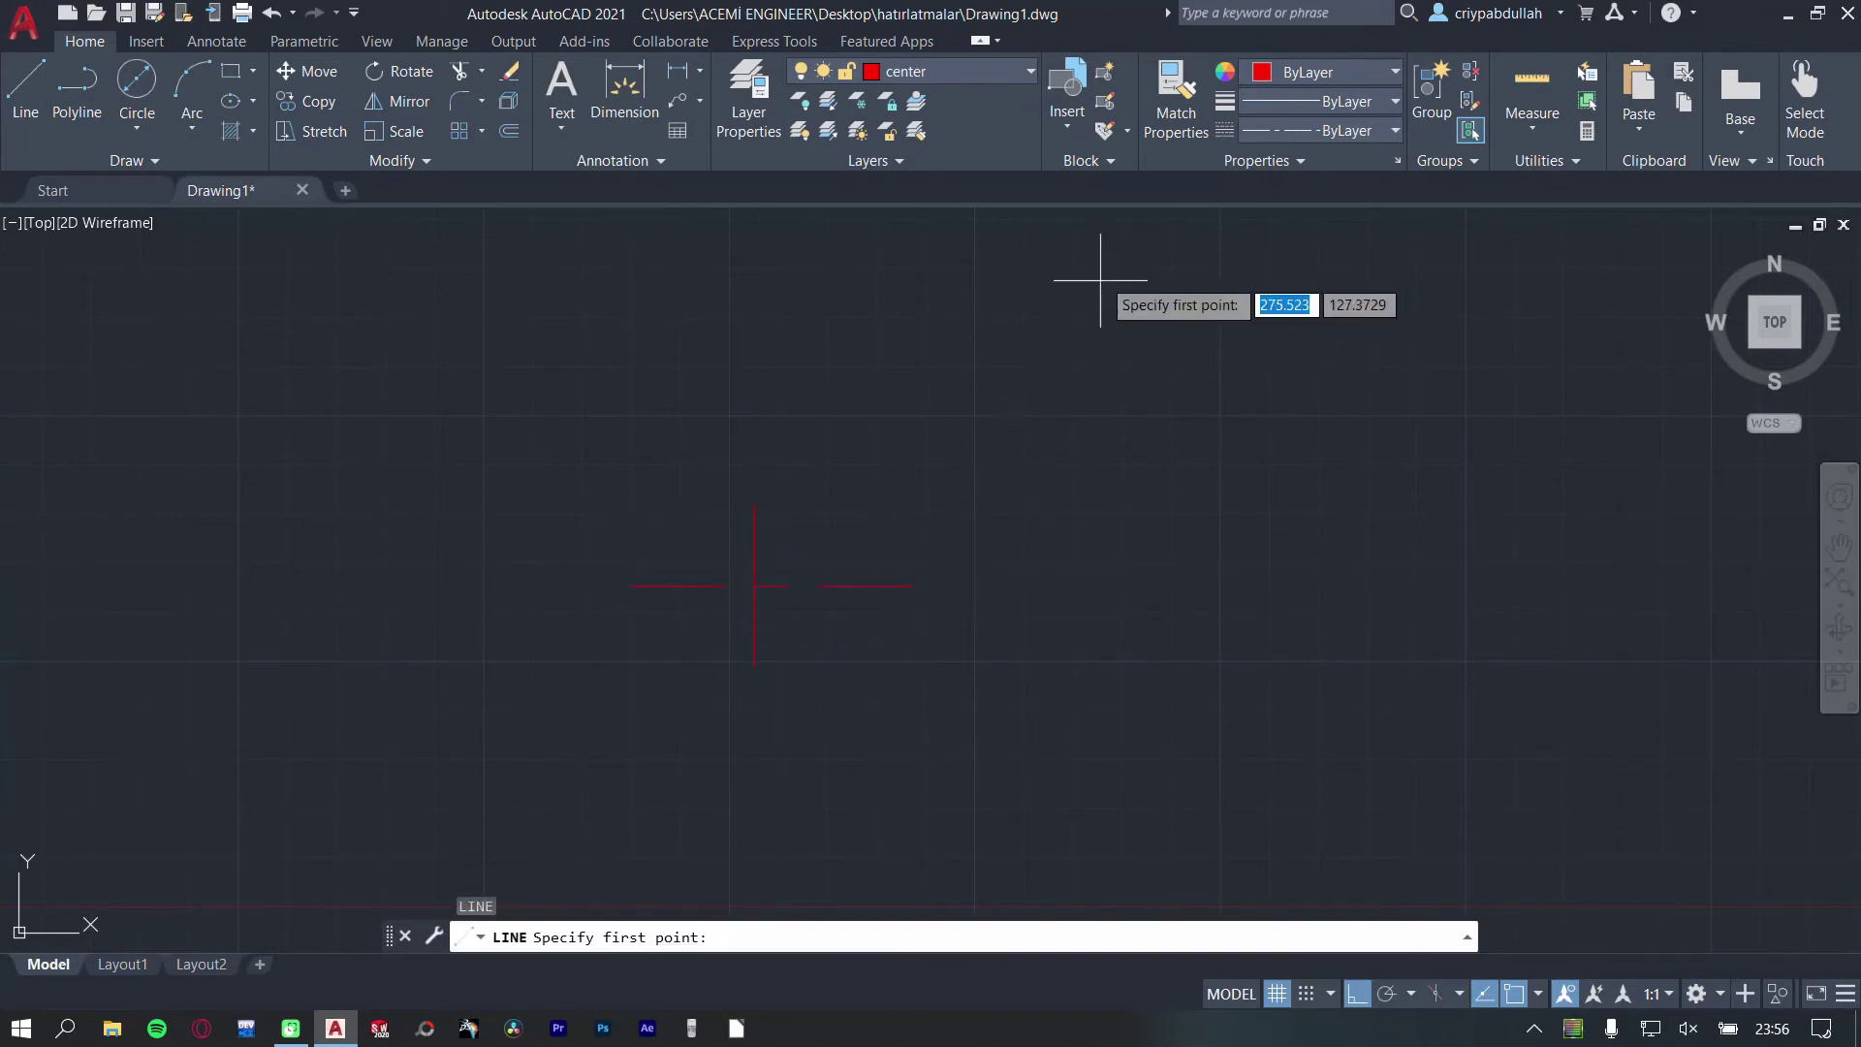
left_click(1107, 262)
left_click(1100, 394)
key("Return")
key("Return")
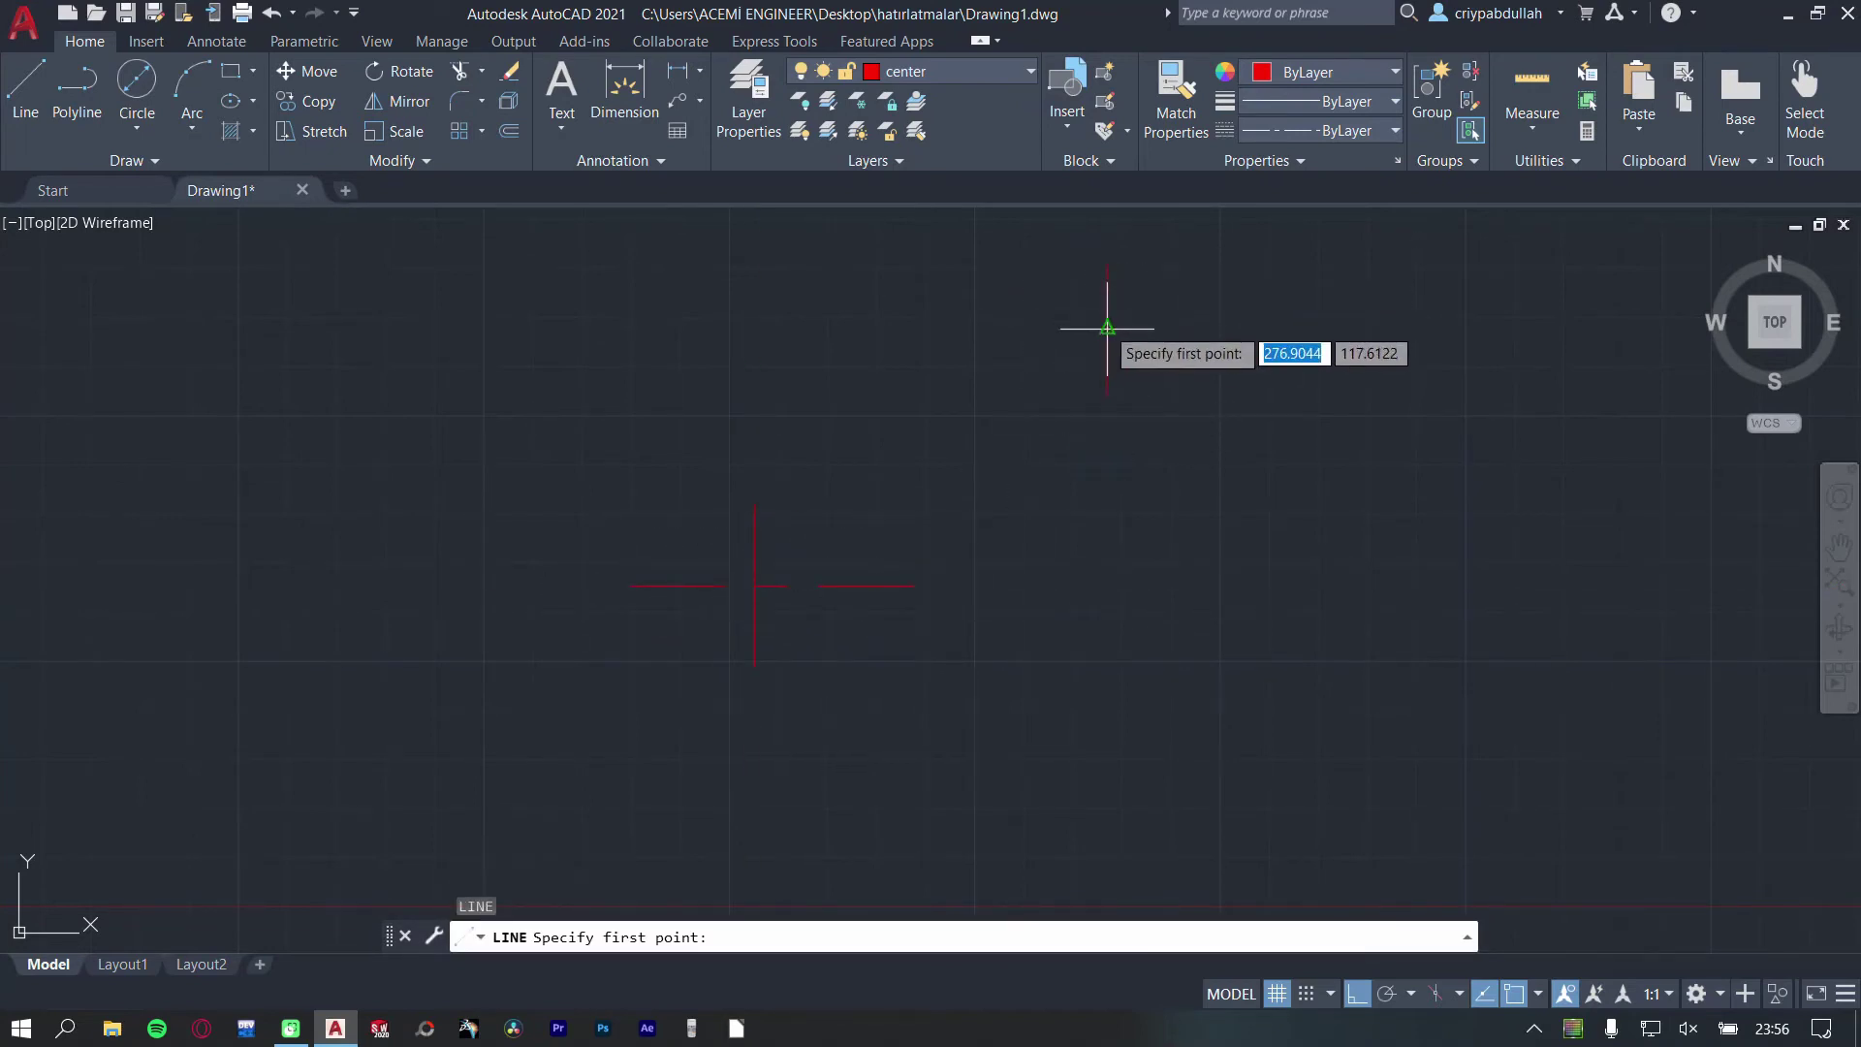
left_click(1279, 329)
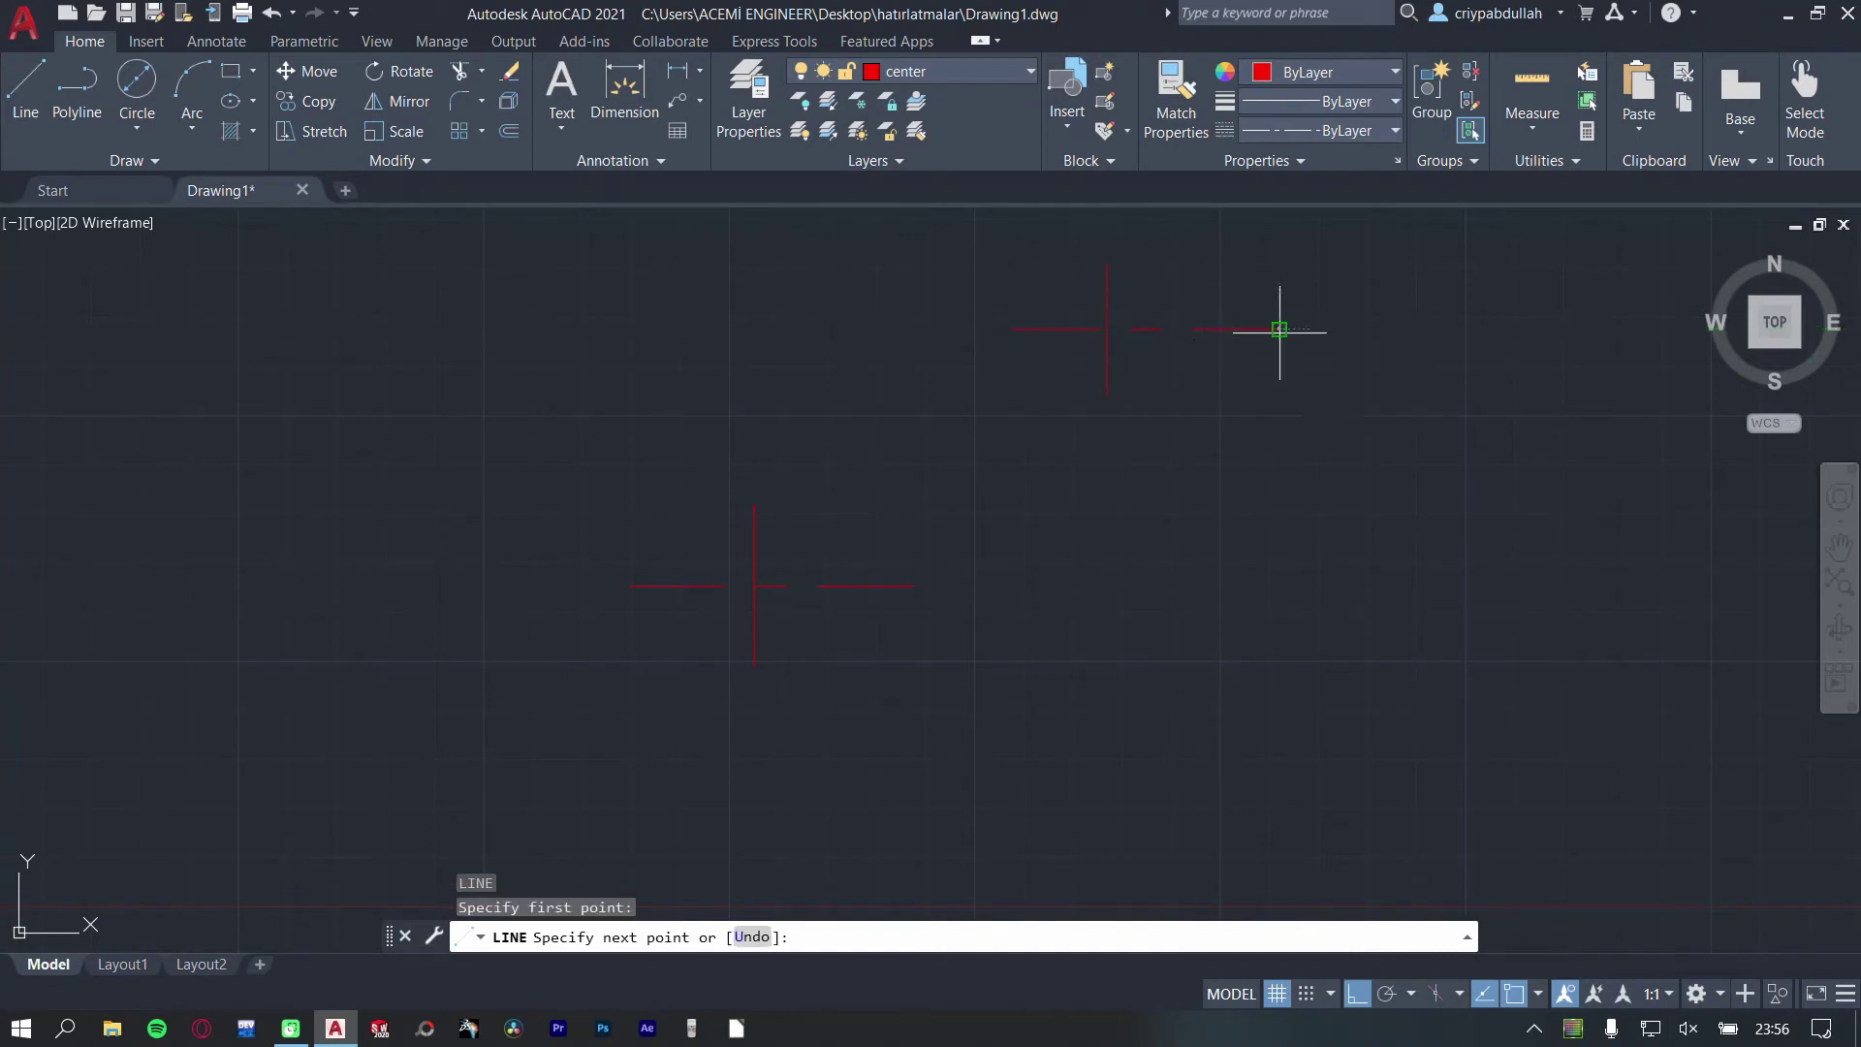
left_click(1132, 382)
key("Escape")
- On layer 0, draw a small circle on the lower crossing and another on the upper crossing
left_click(969, 71)
left_click(901, 94)
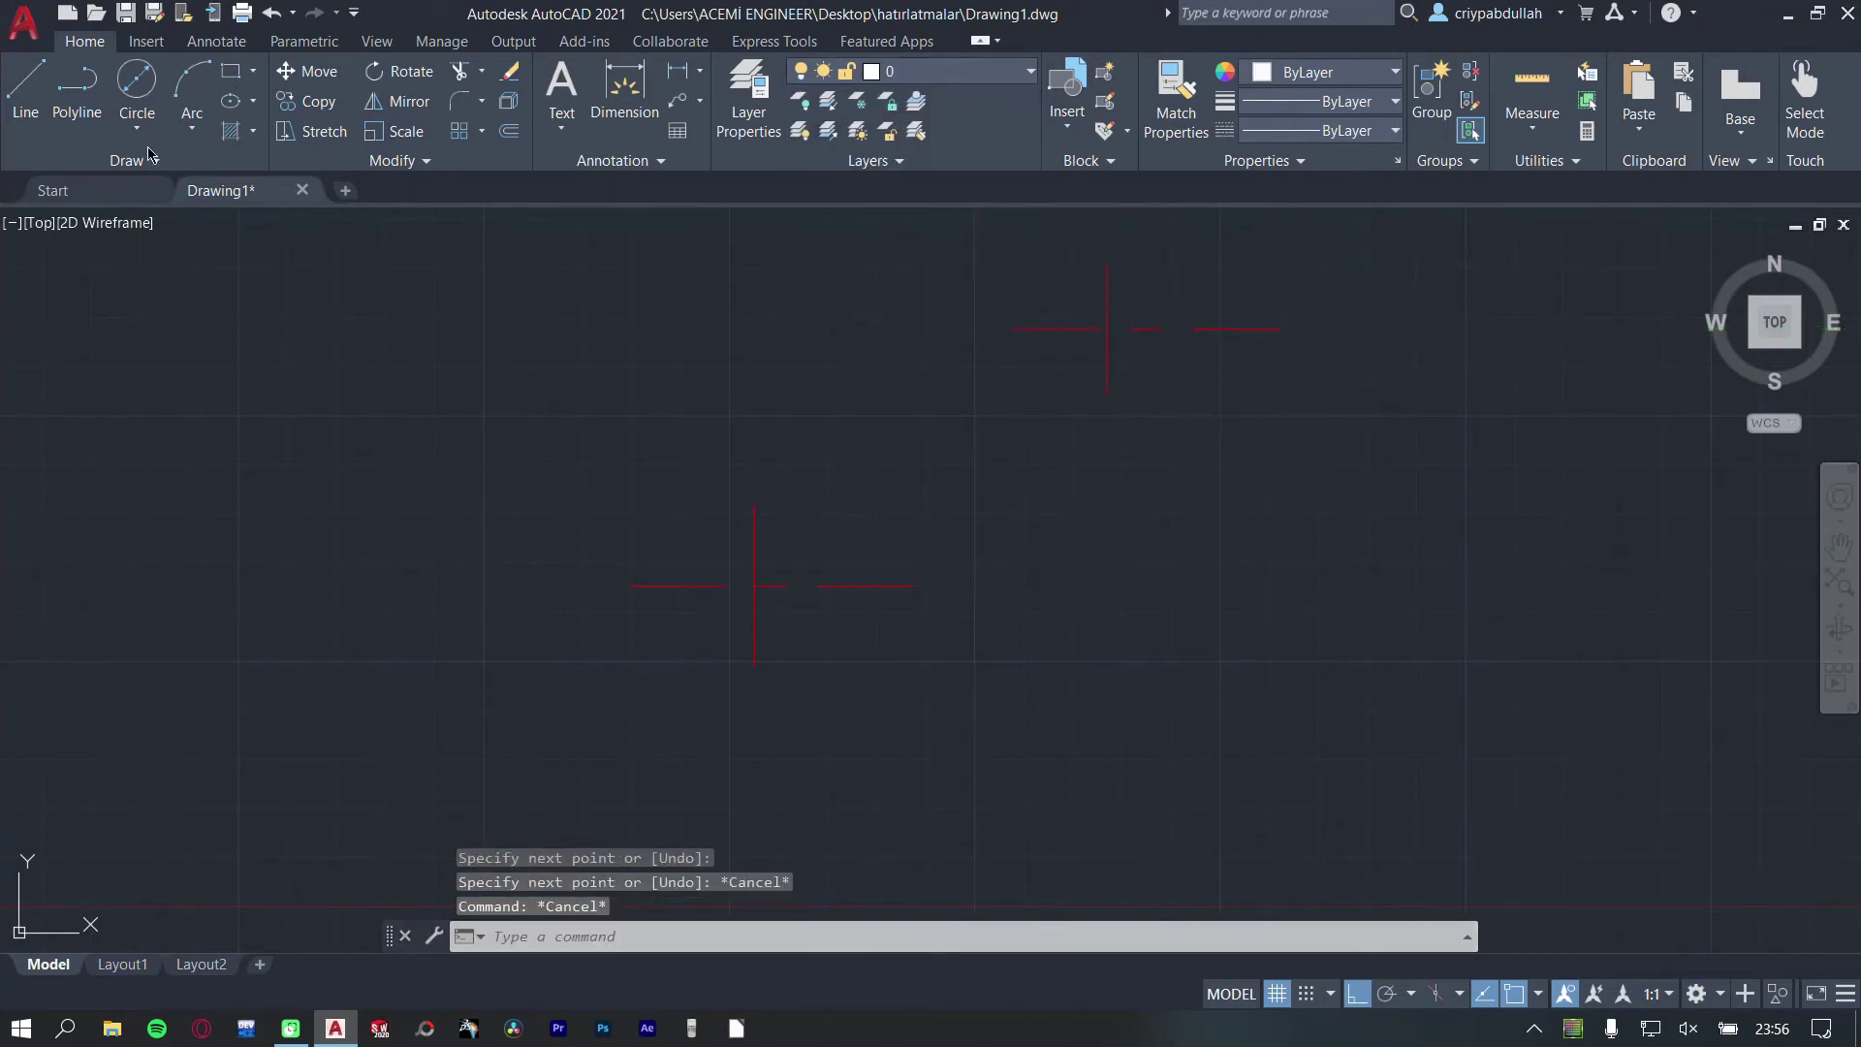
left_click(136, 83)
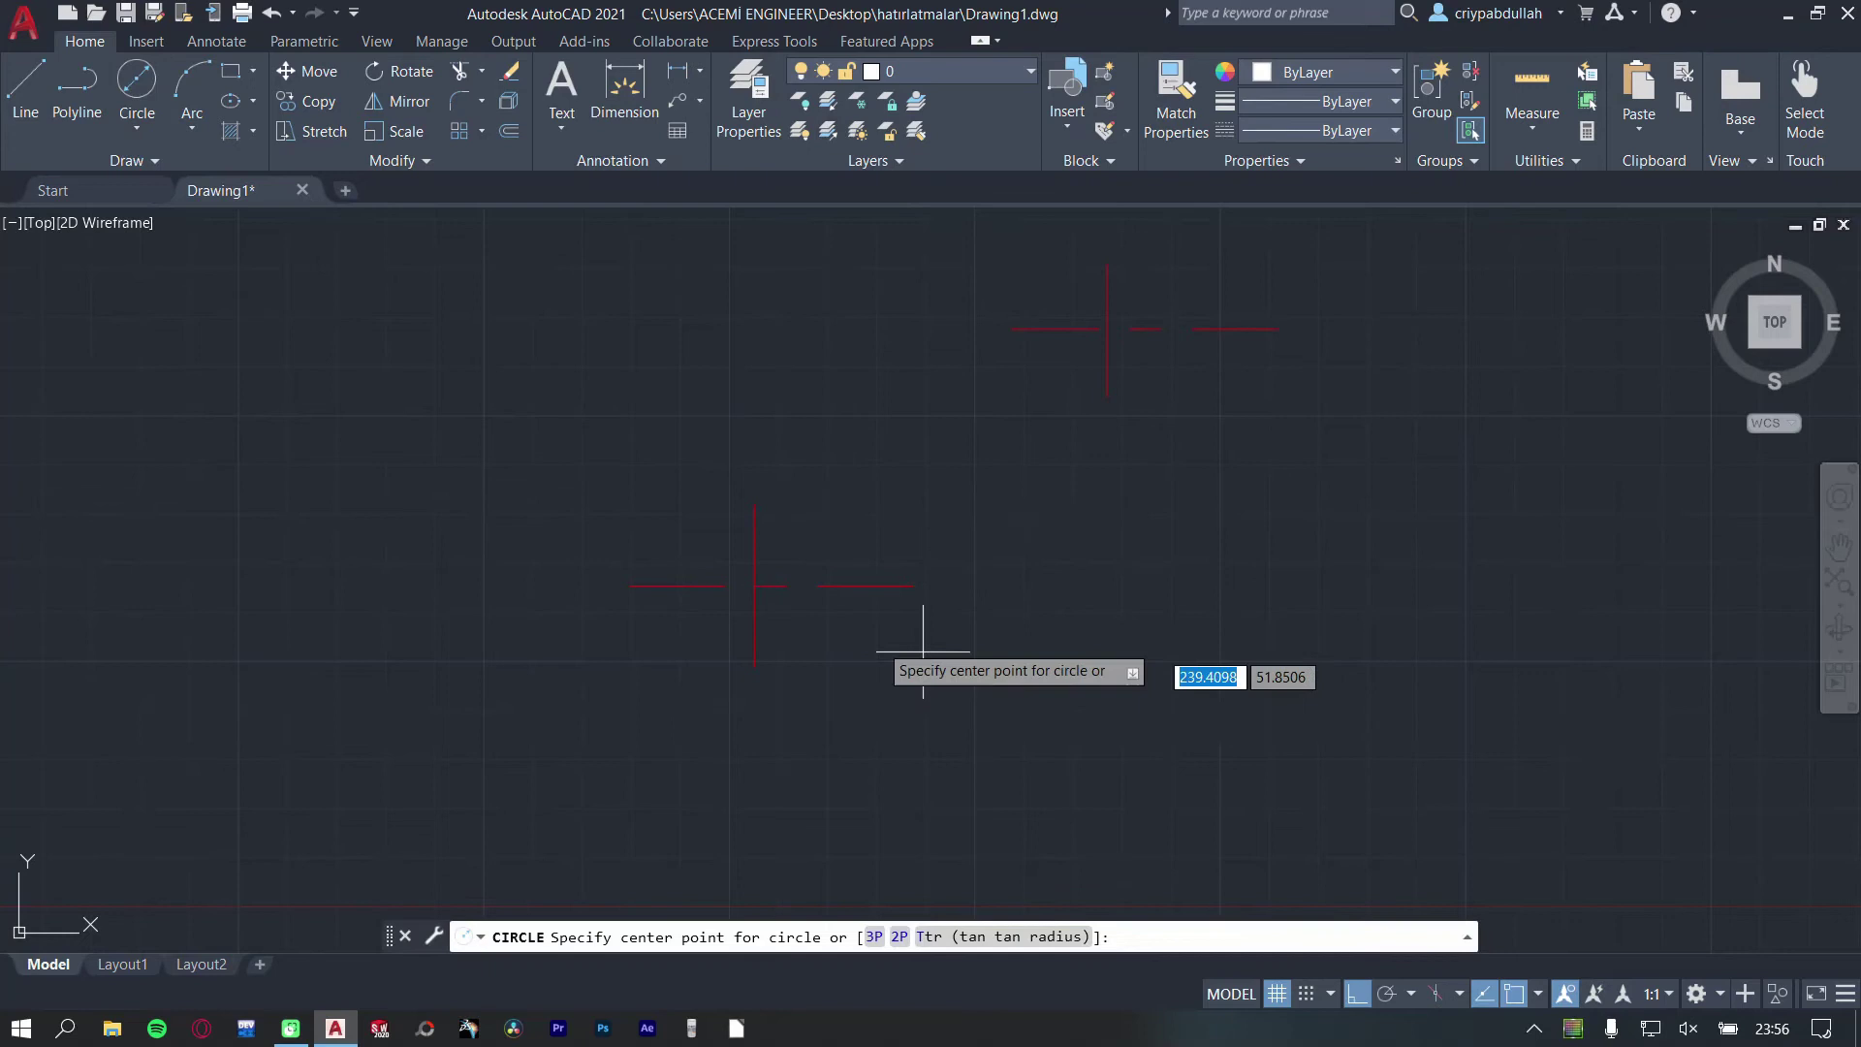
left_click(754, 585)
left_click(722, 631)
key("space")
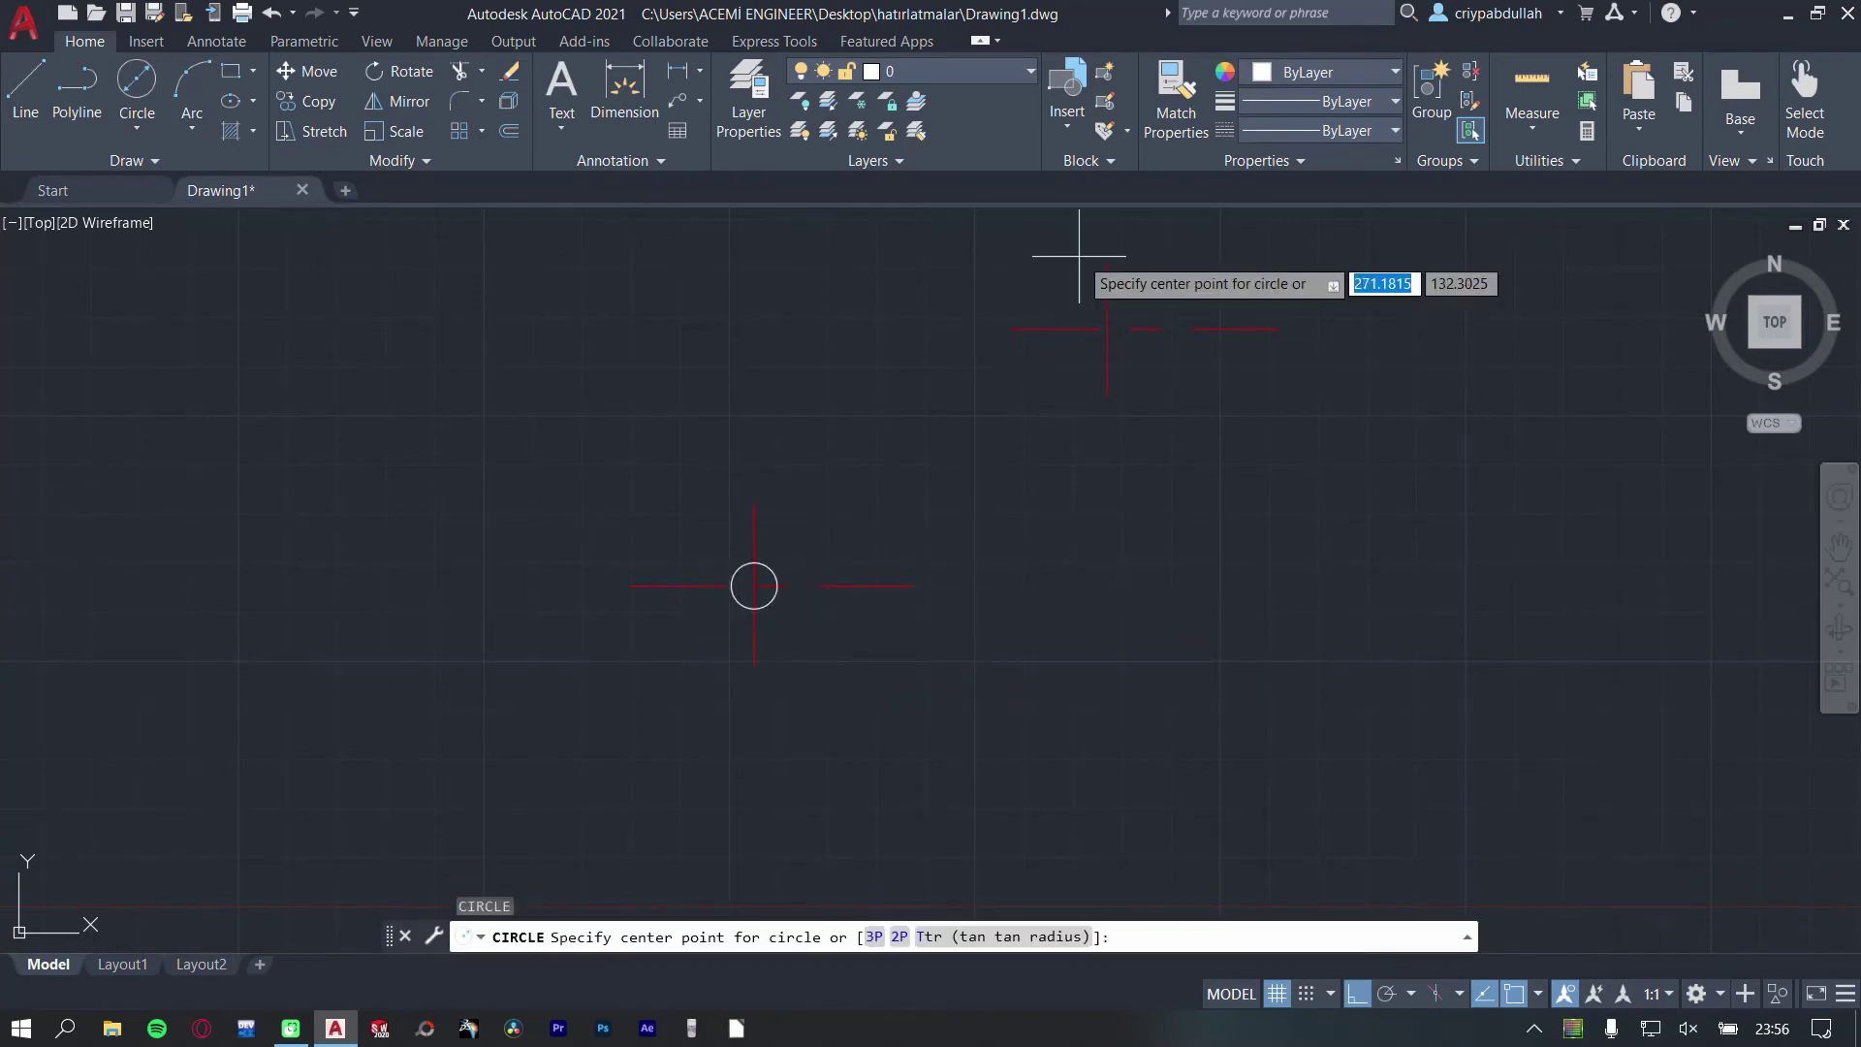
left_click(1107, 328)
key("Escape")
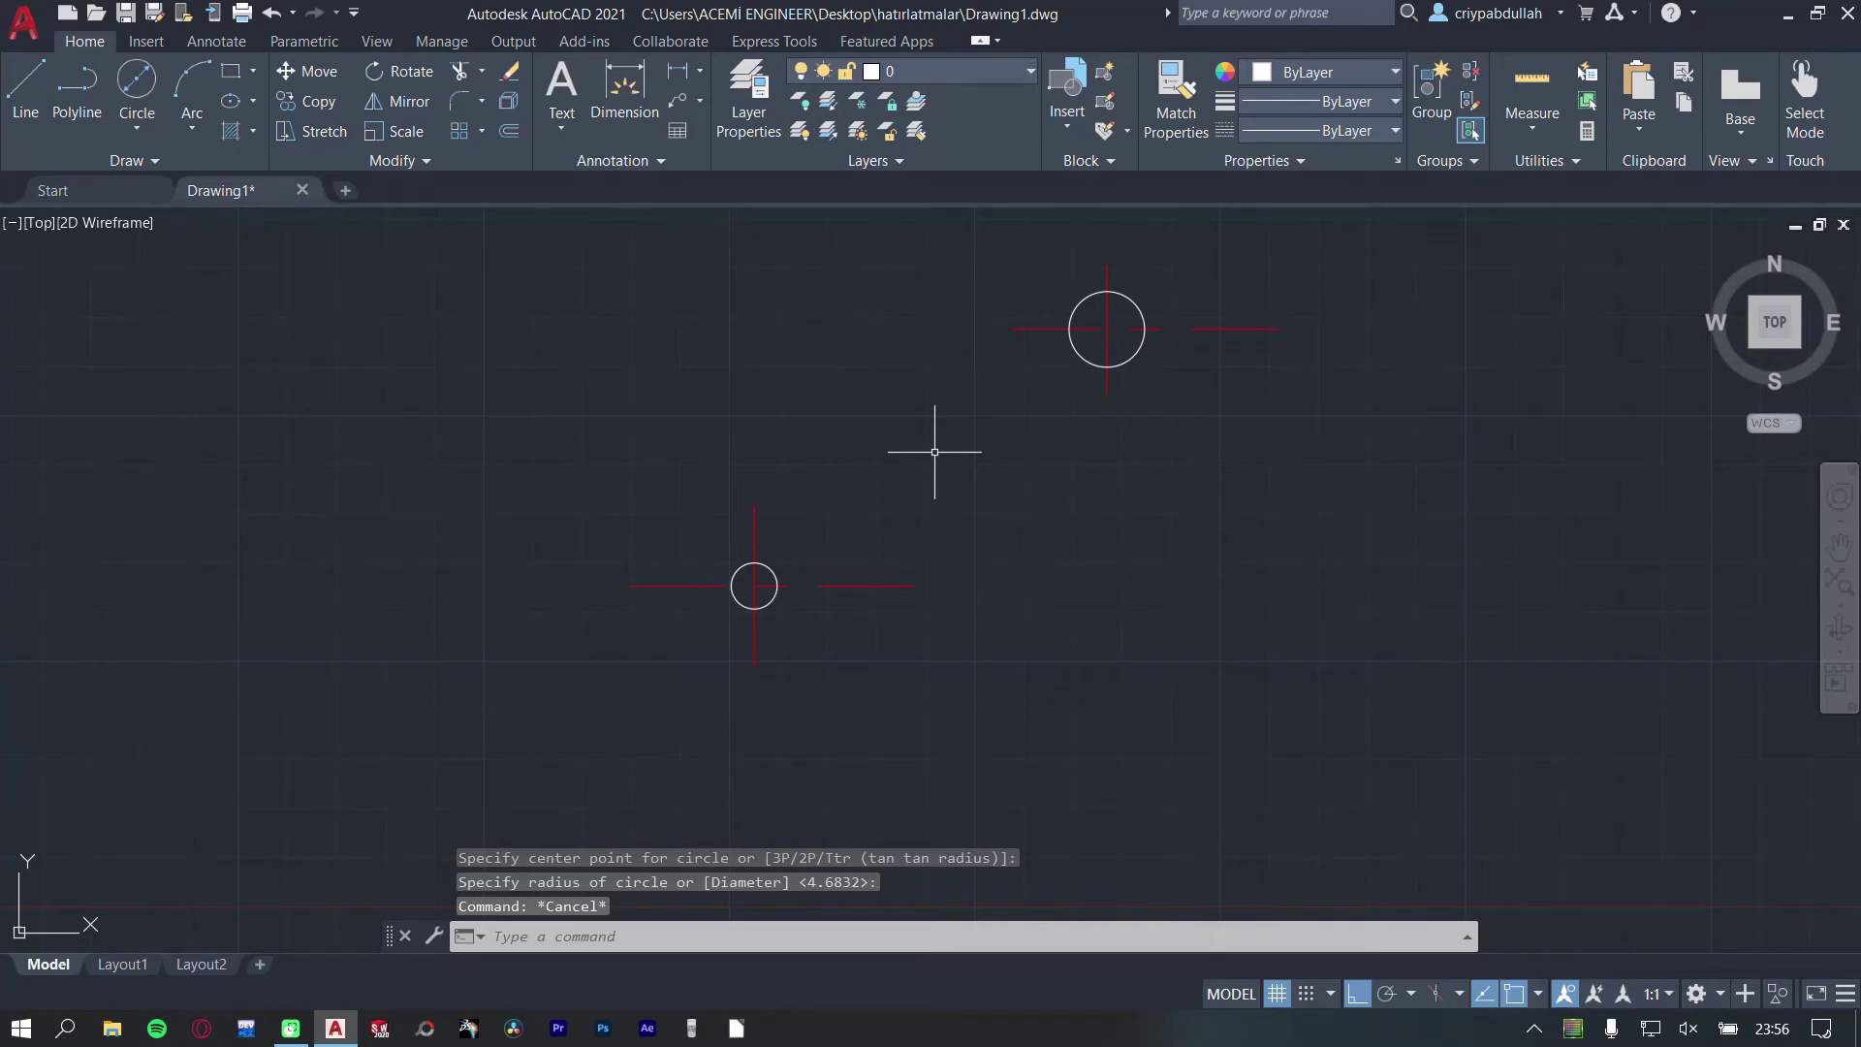
- Window-select and erase all the circles and centre lines
left_click(897, 332)
left_click(1473, 898)
key("Delete")
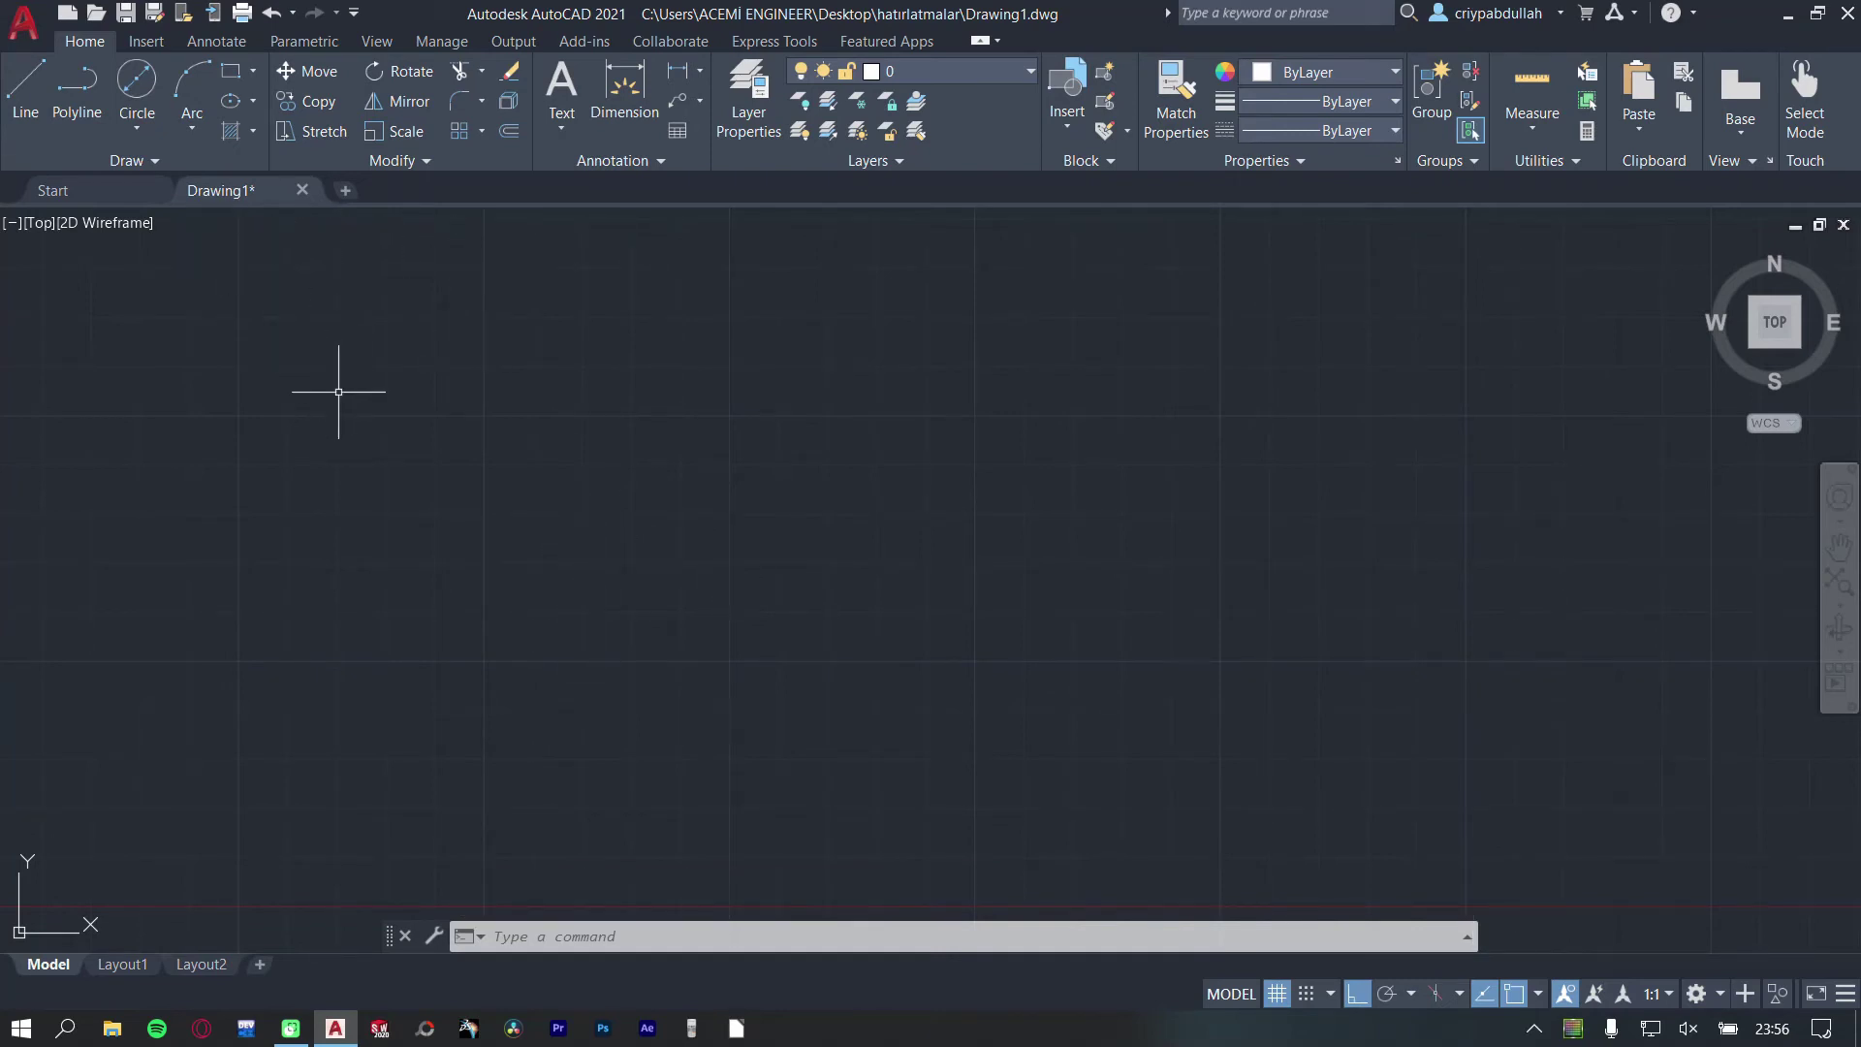
- Make the center layer current and draw a vertical and a horizontal centre line
left_click(26, 86)
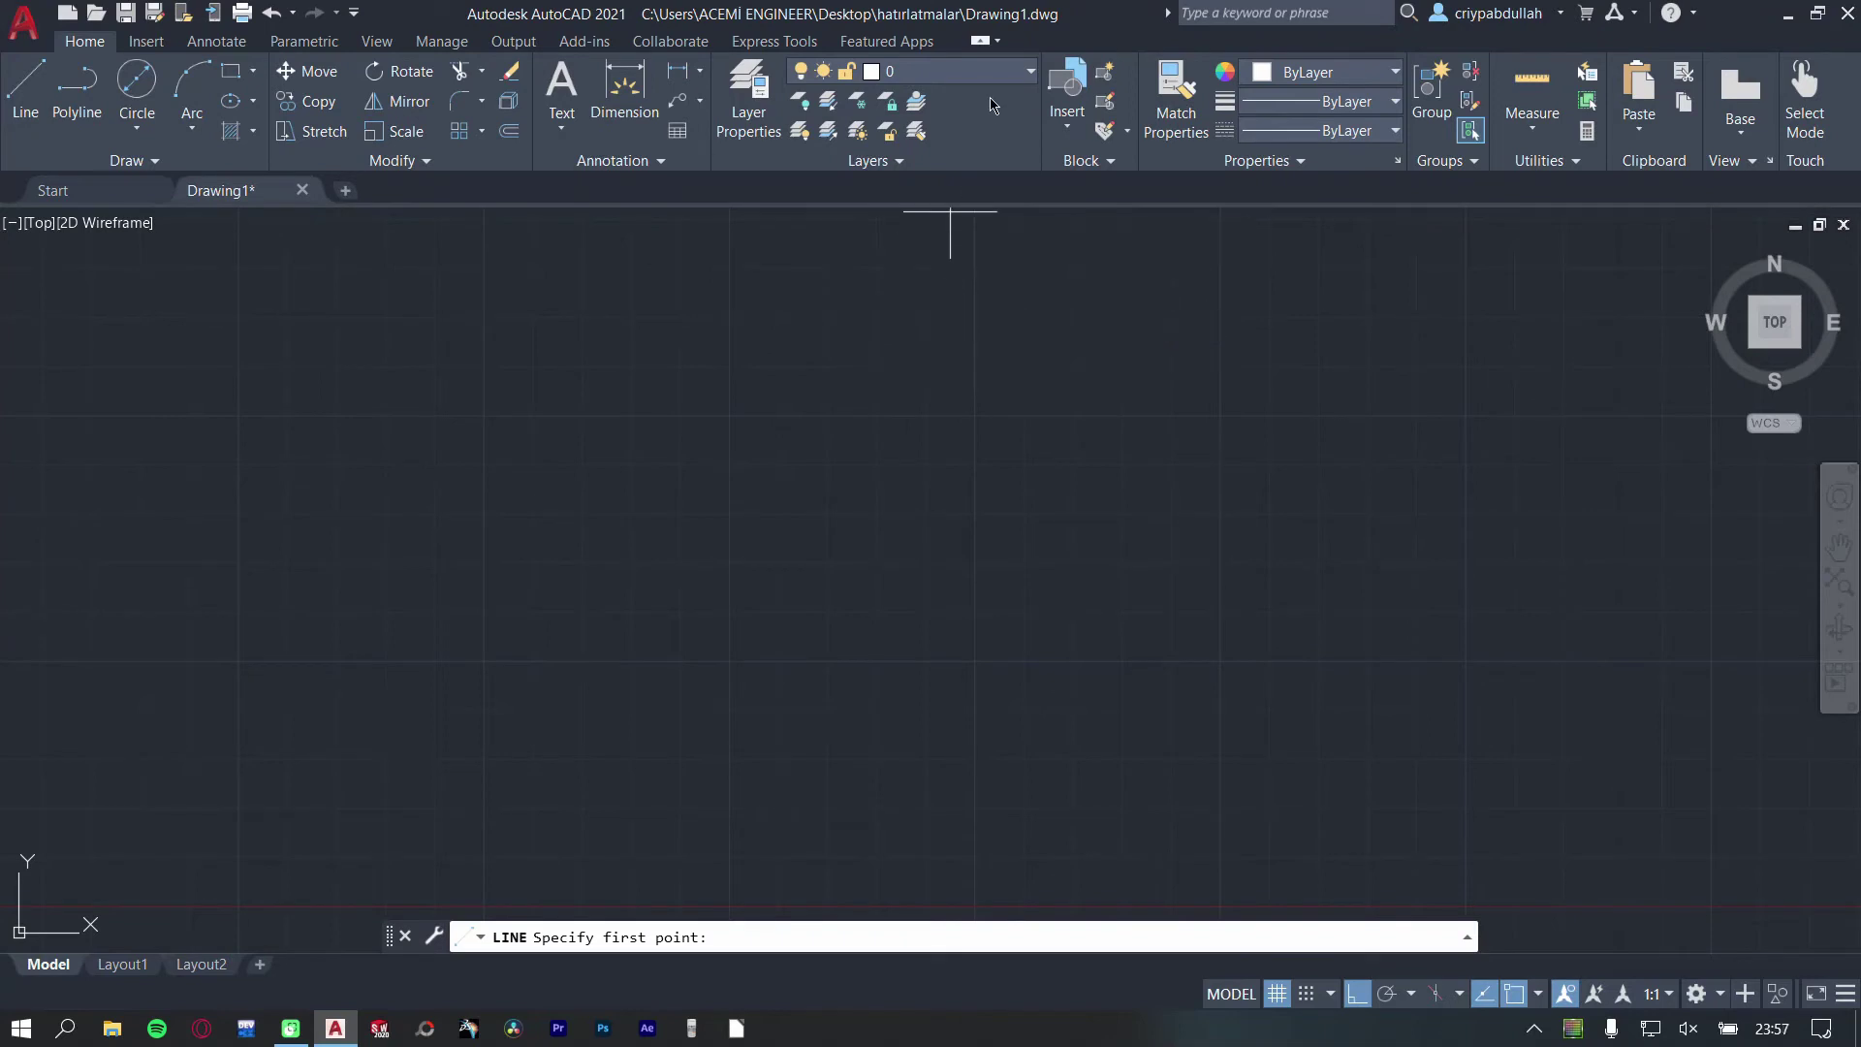
left_click(1004, 76)
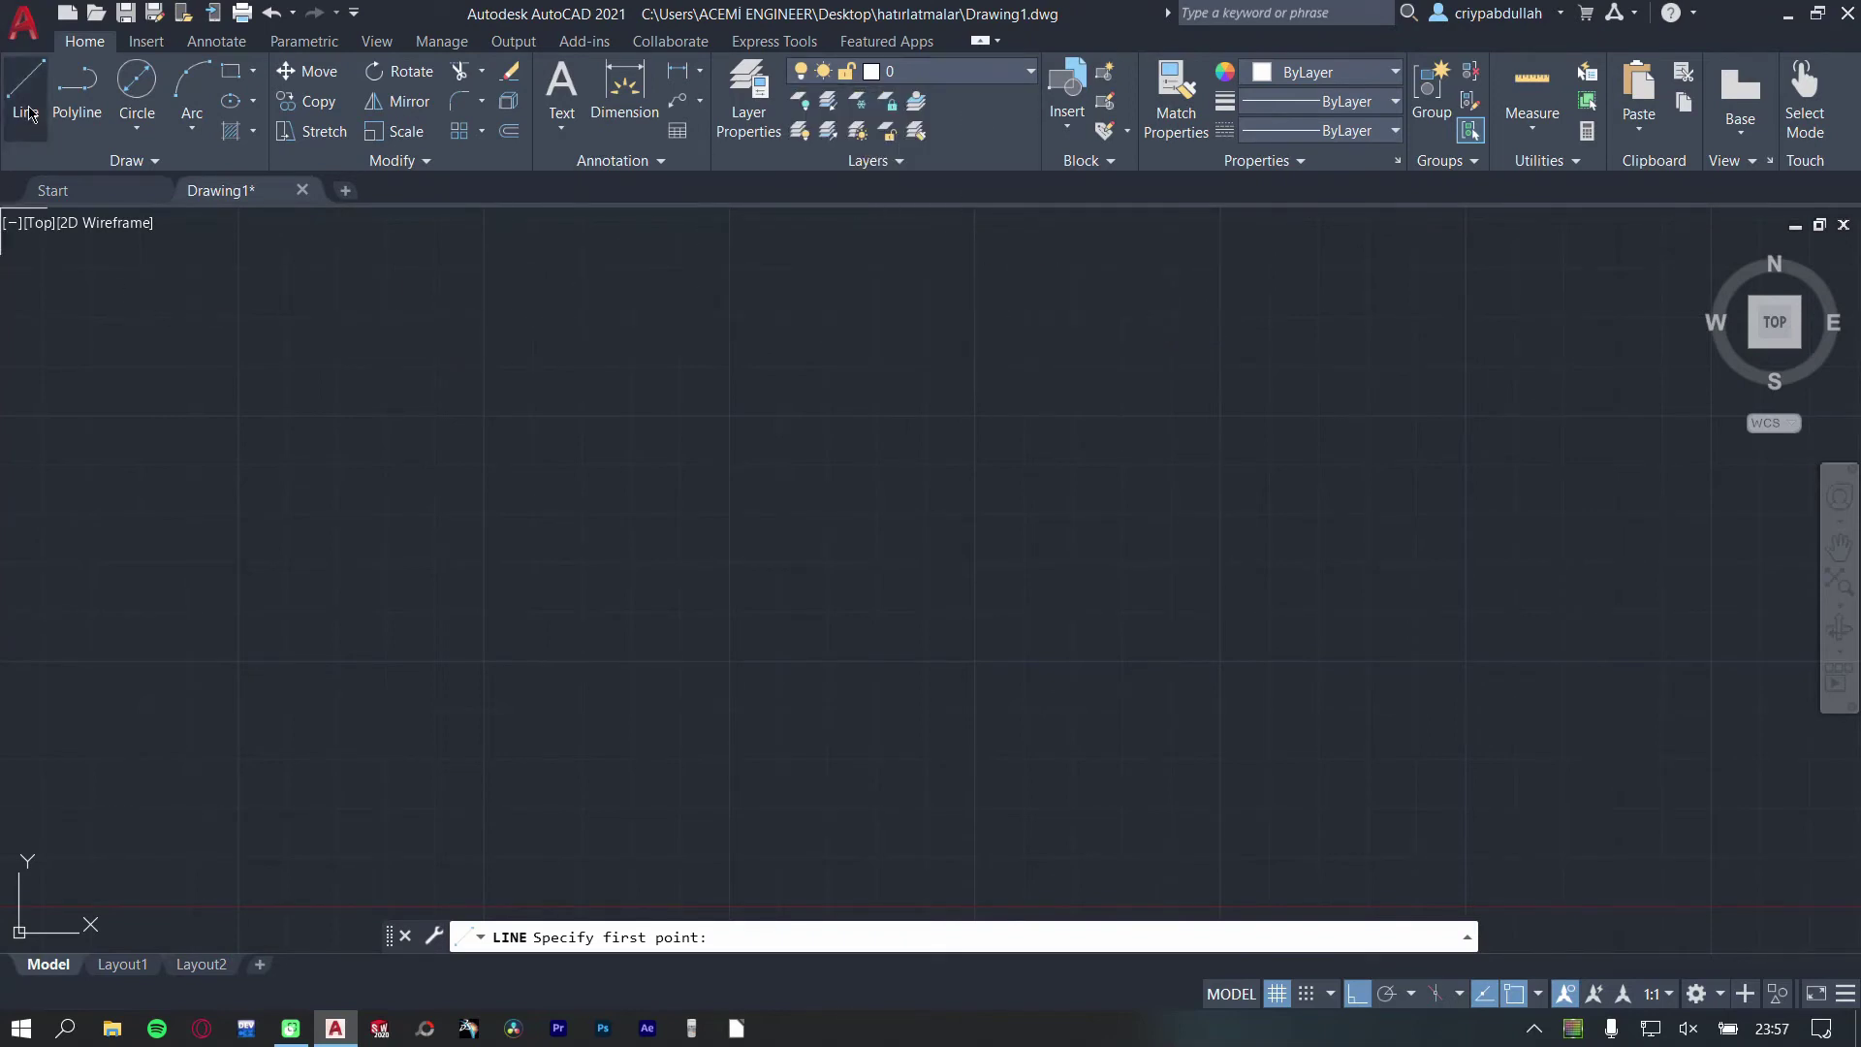
left_click(957, 78)
left_click(906, 116)
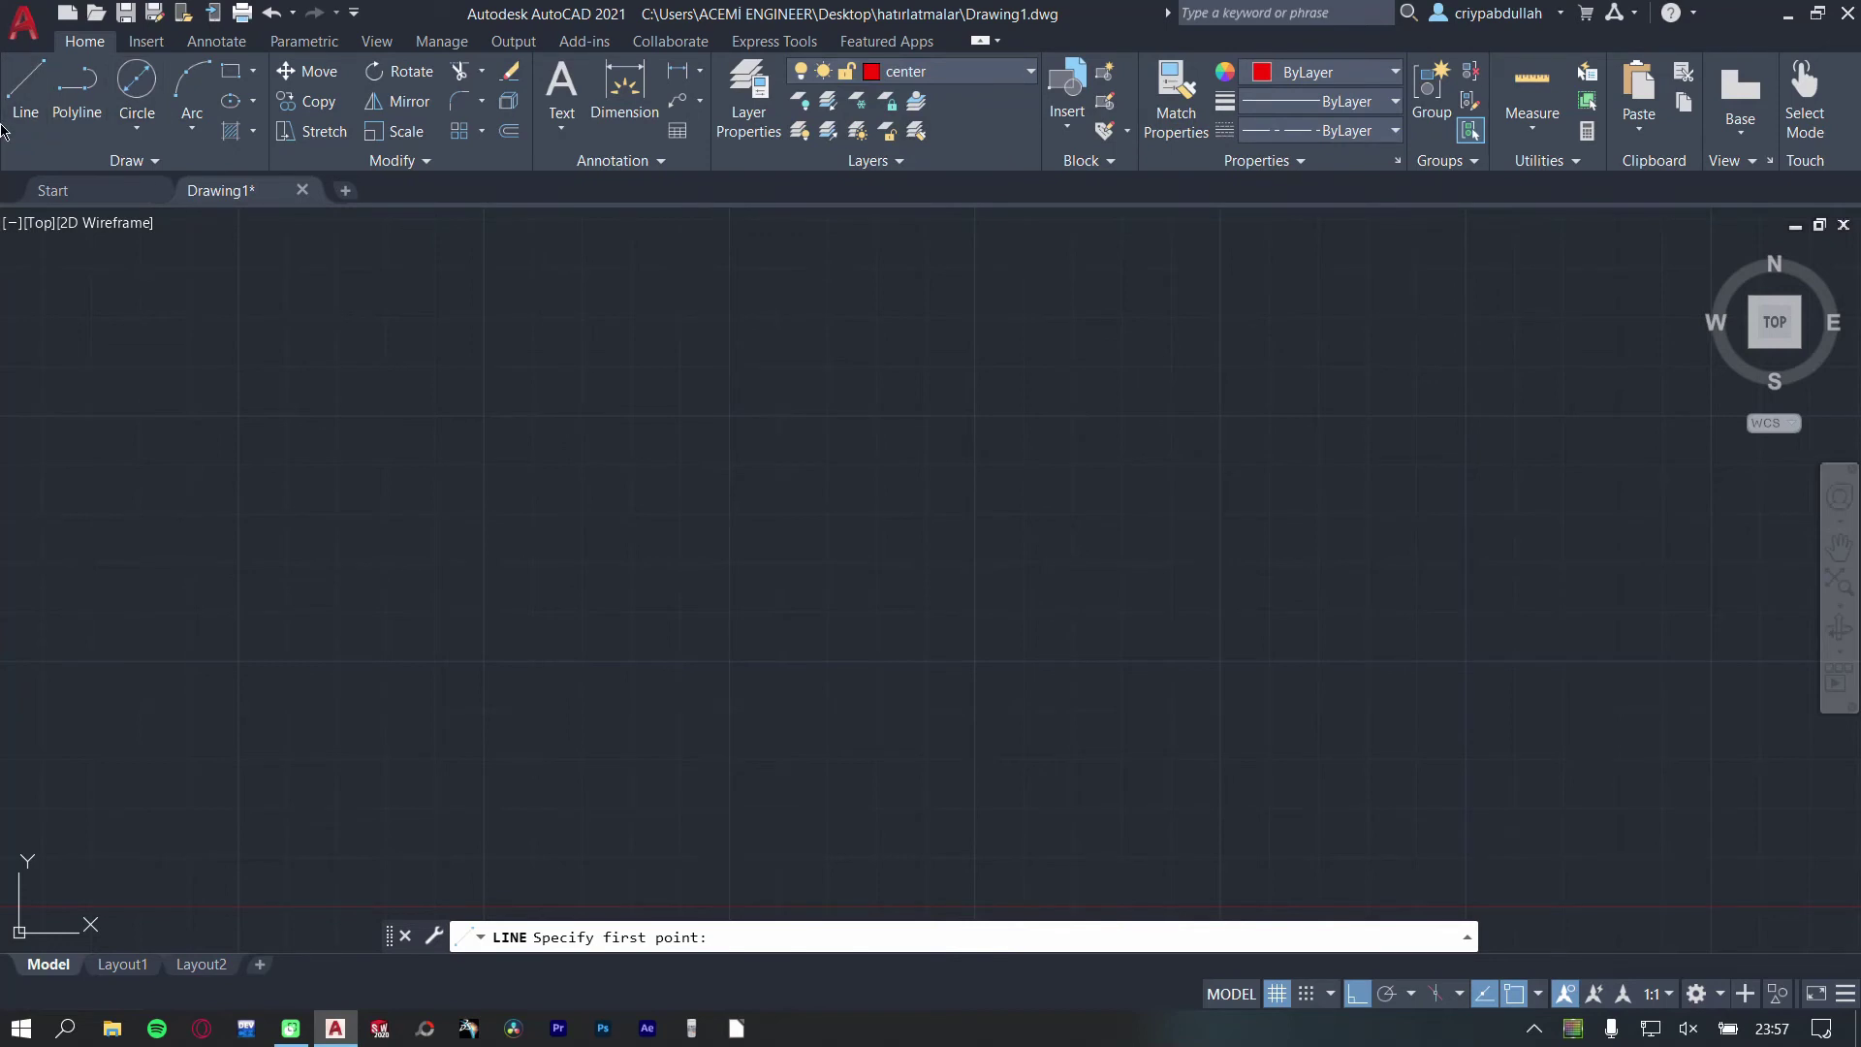
left_click(679, 436)
key("Escape")
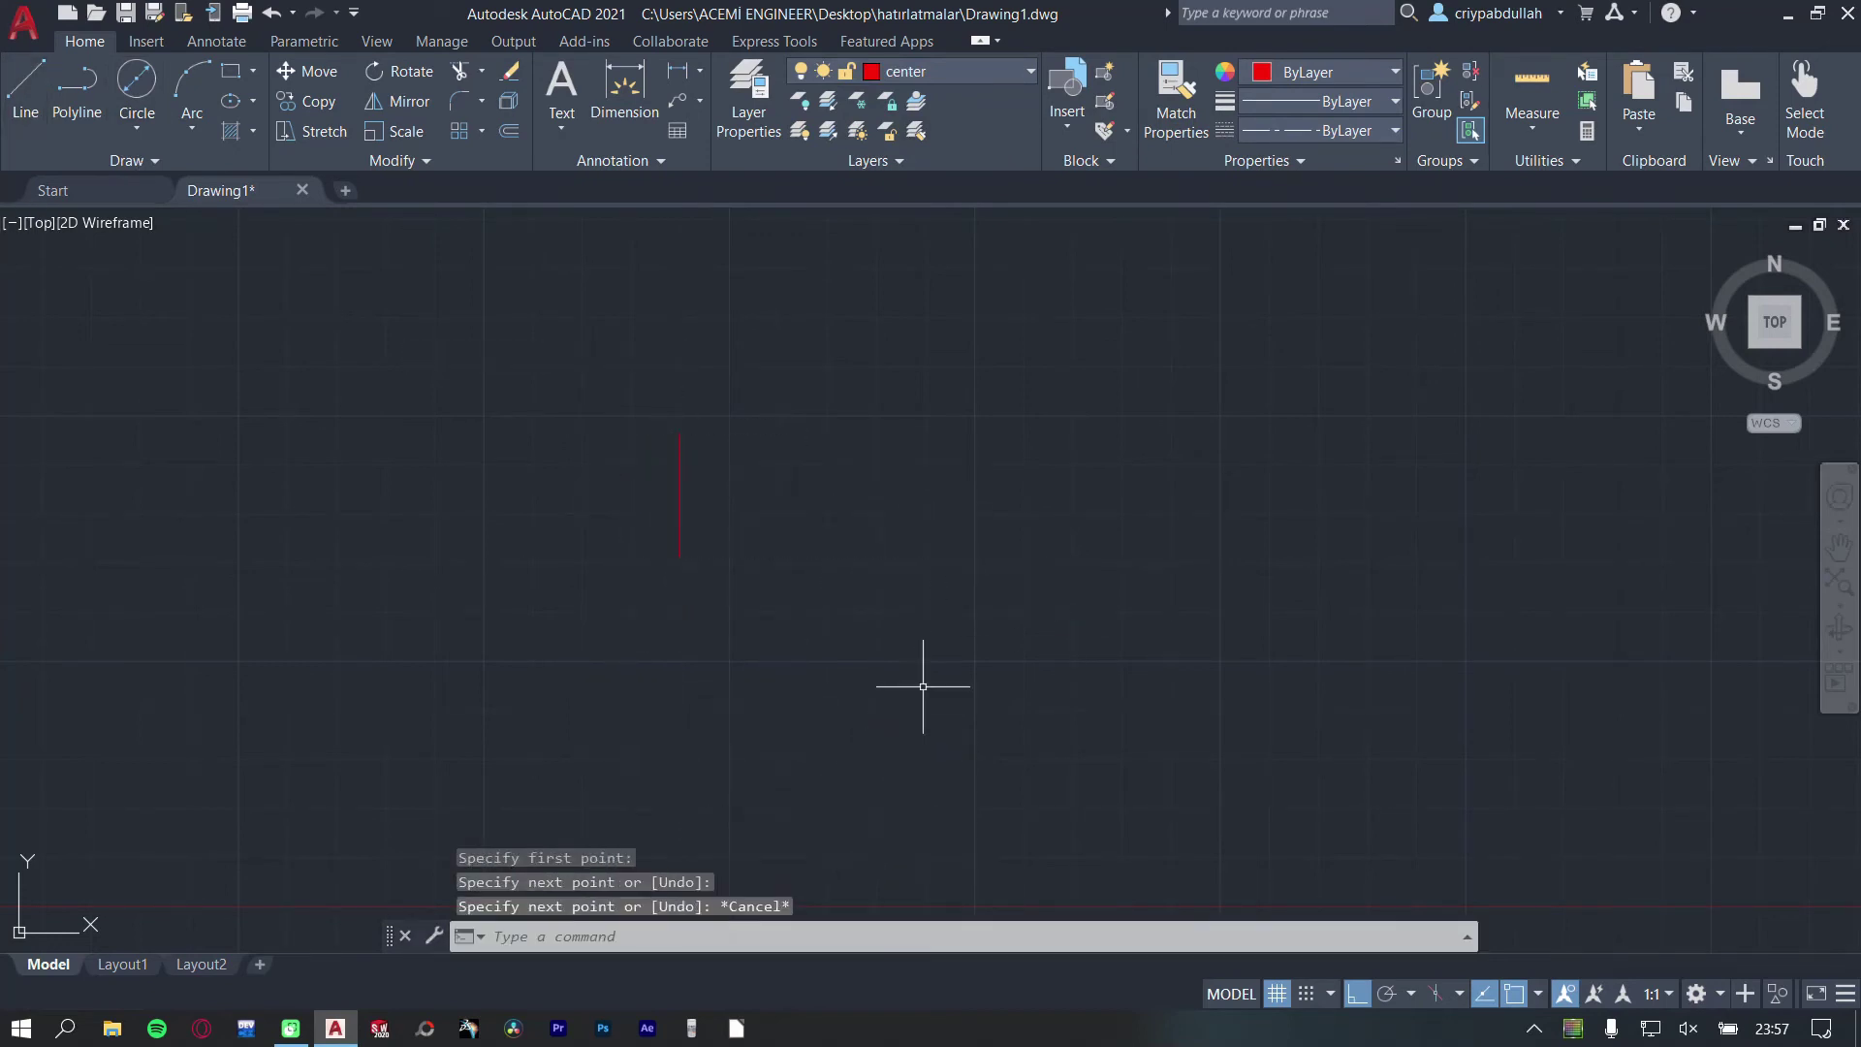
left_click(25, 87)
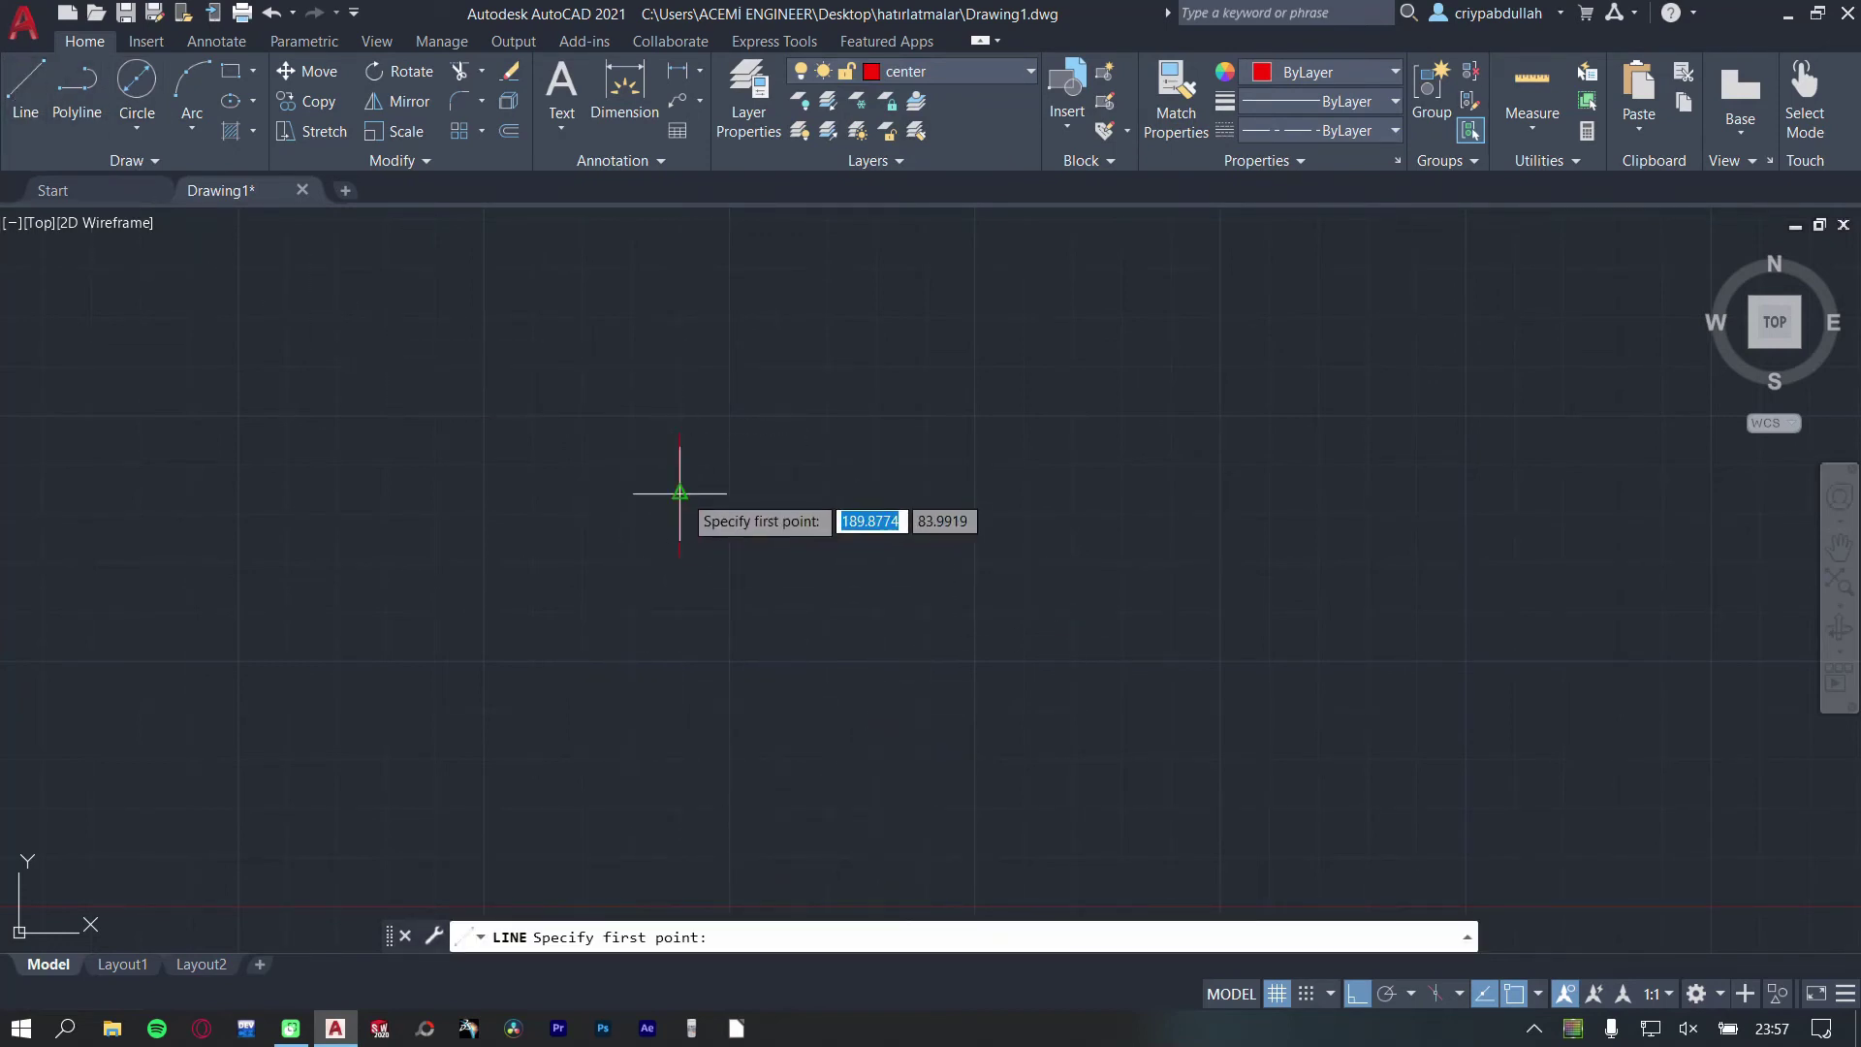
left_click(601, 494)
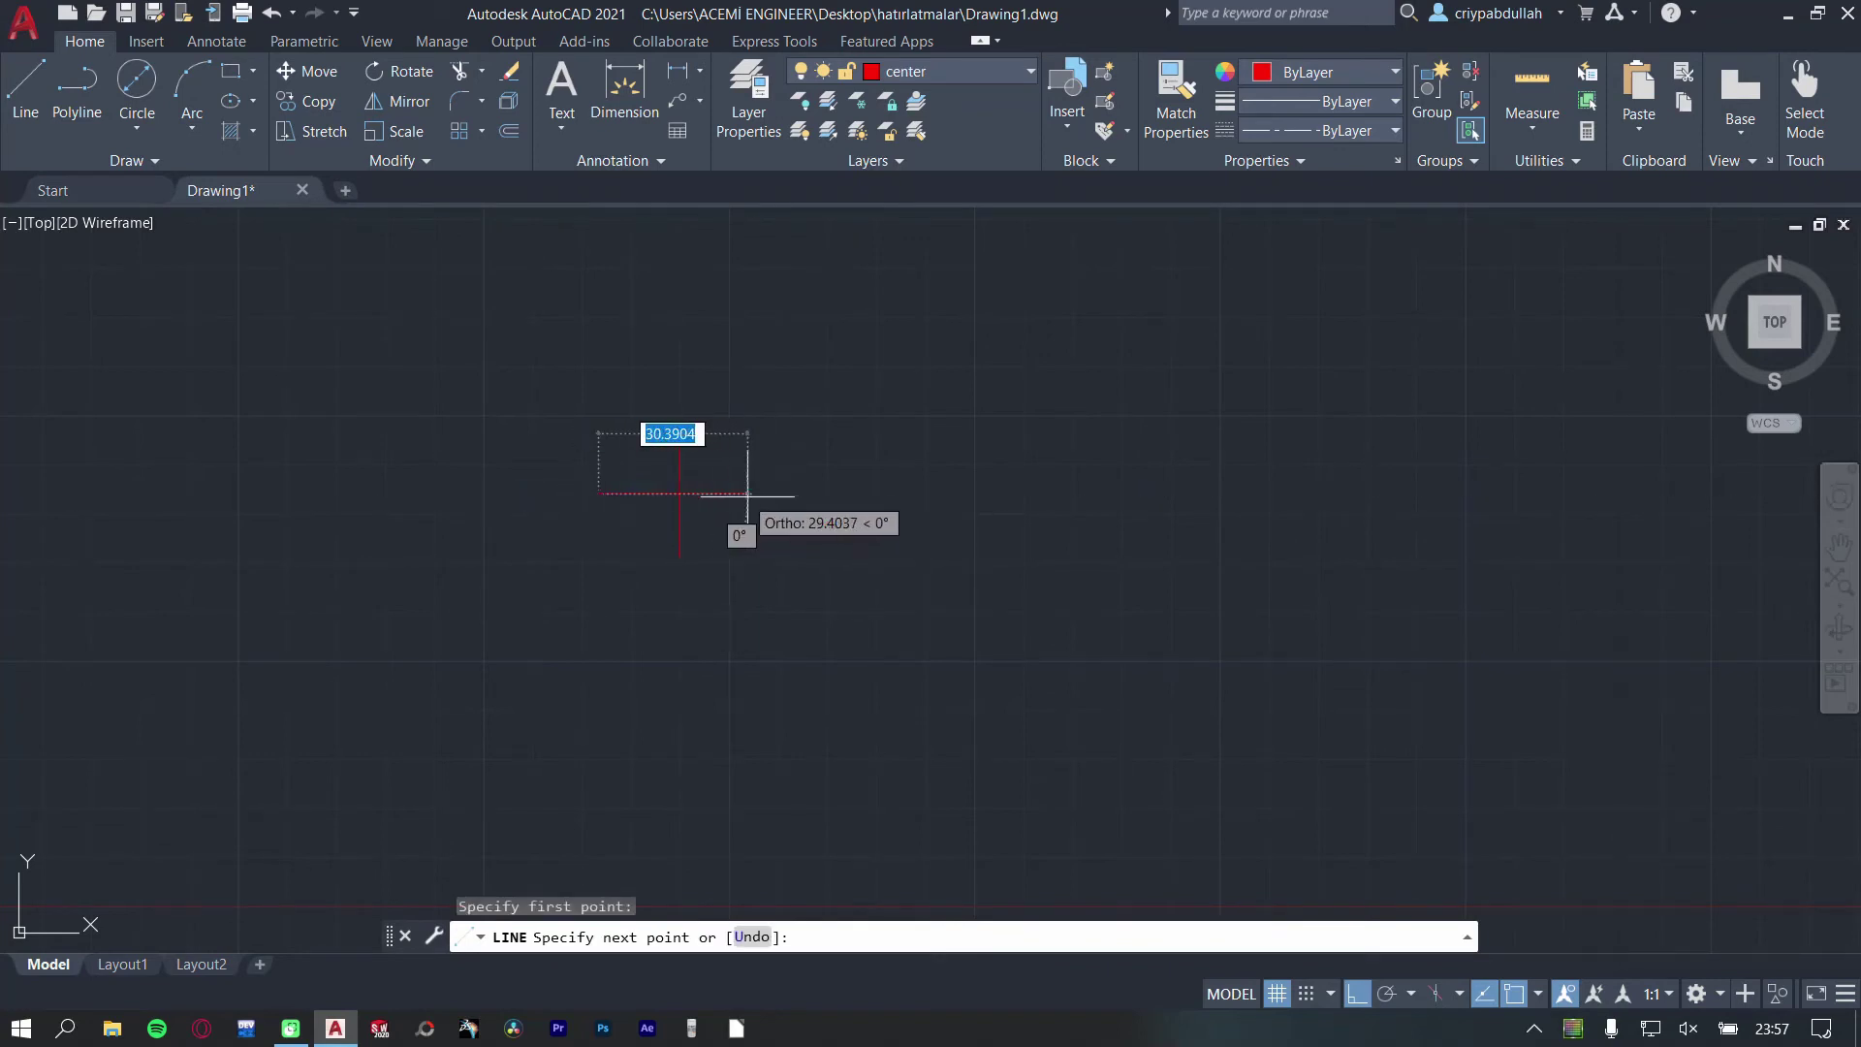
key("Escape")
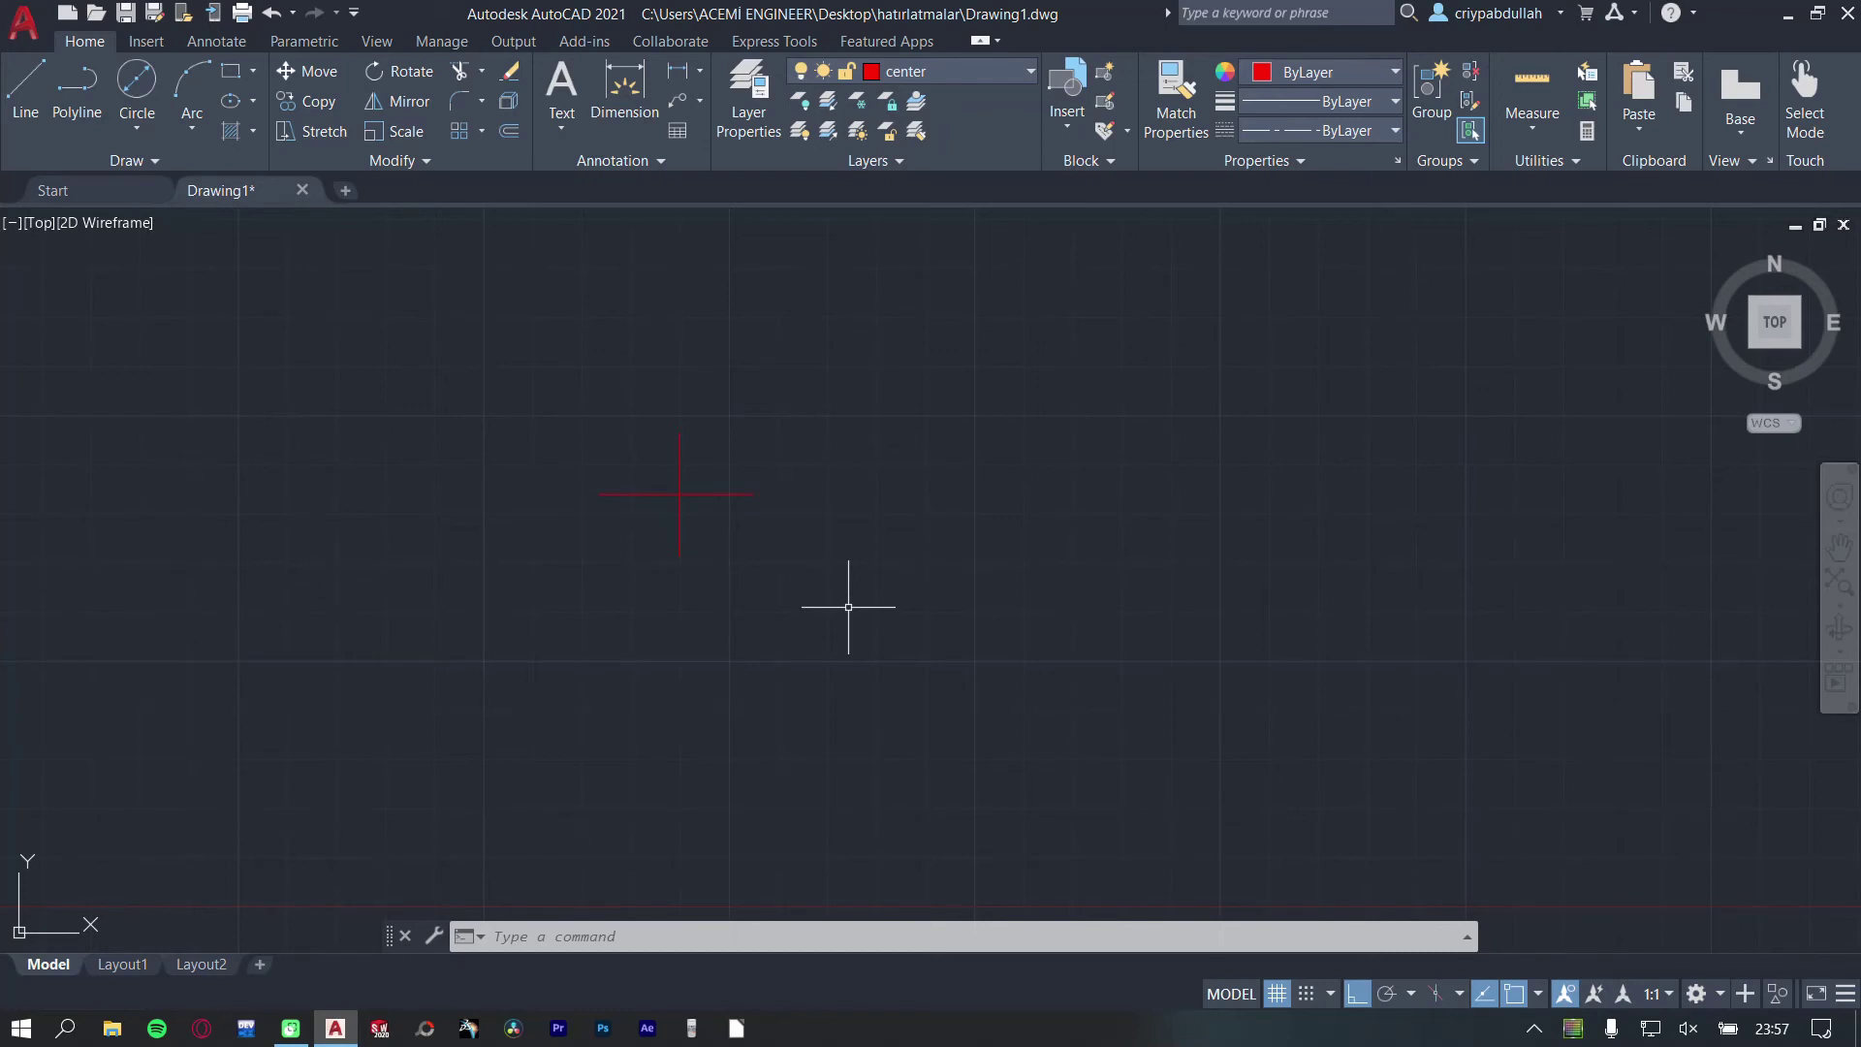
- Set the linetype scale (LTS) to 0.2 so the centre-line dashes show
type("lt")
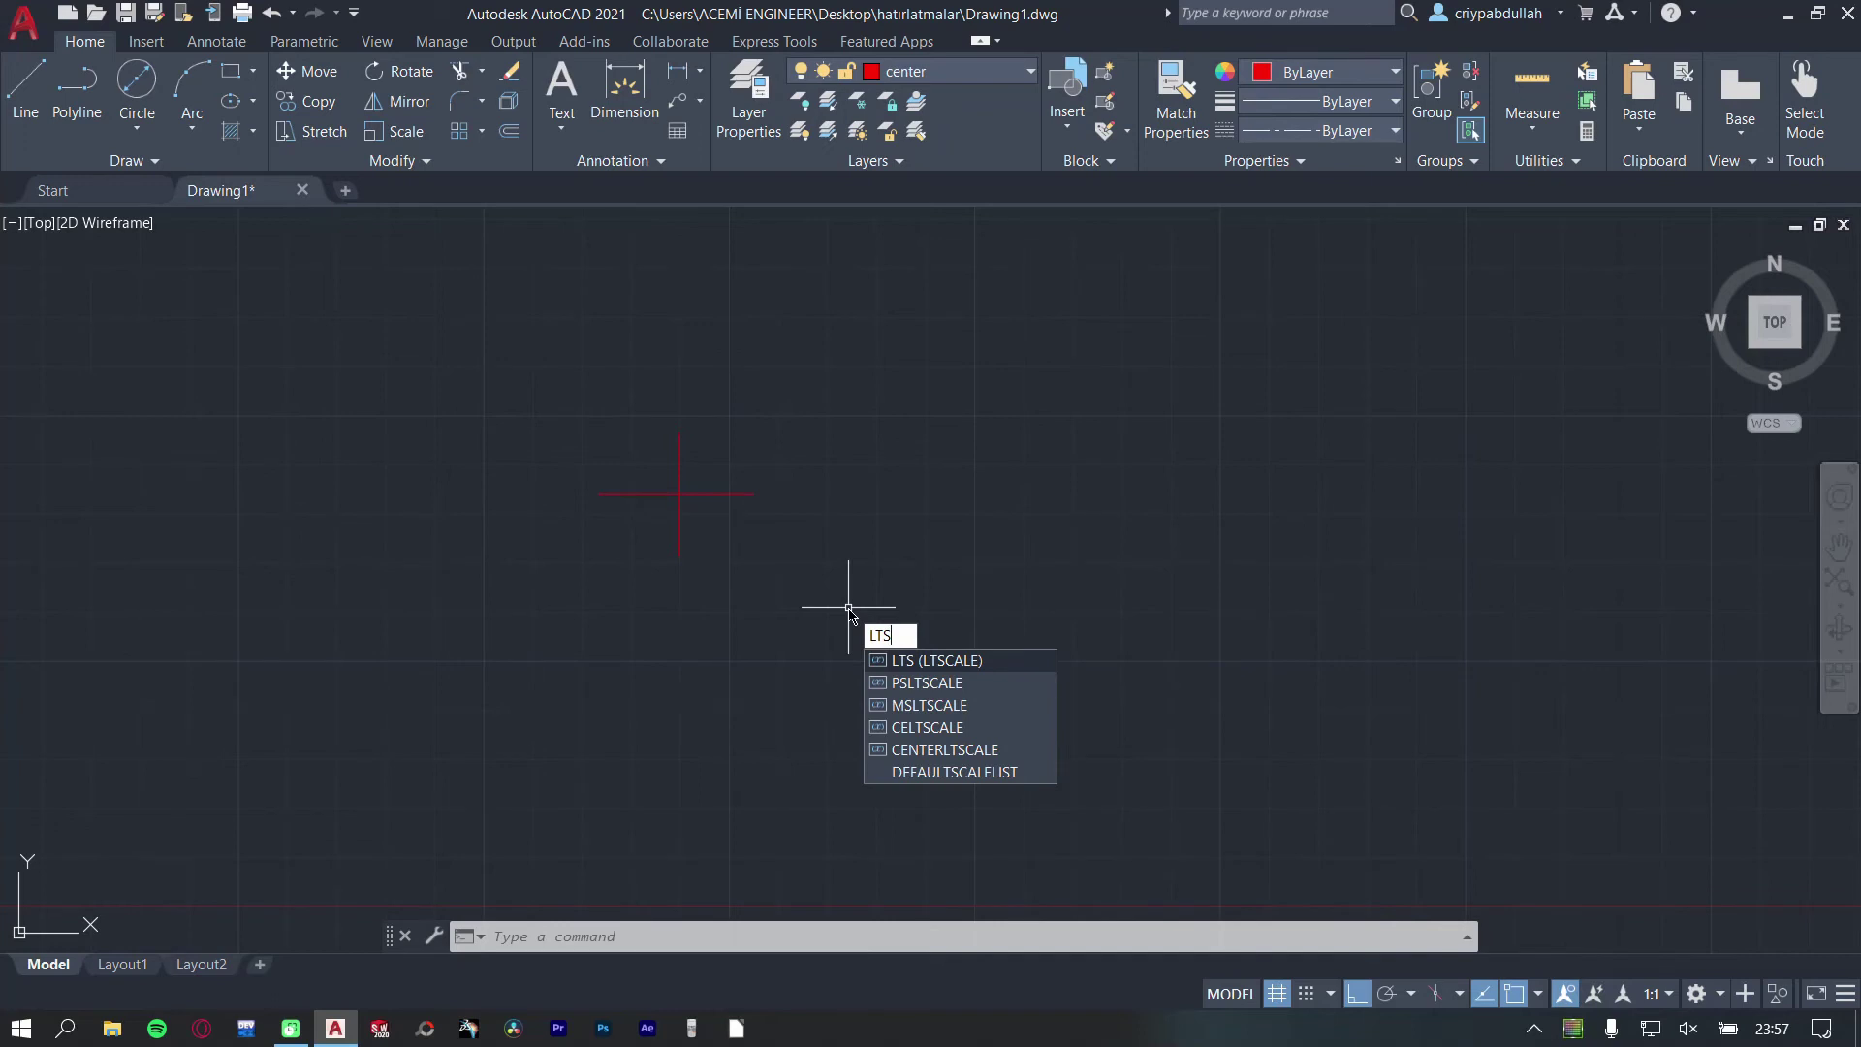
key("Return")
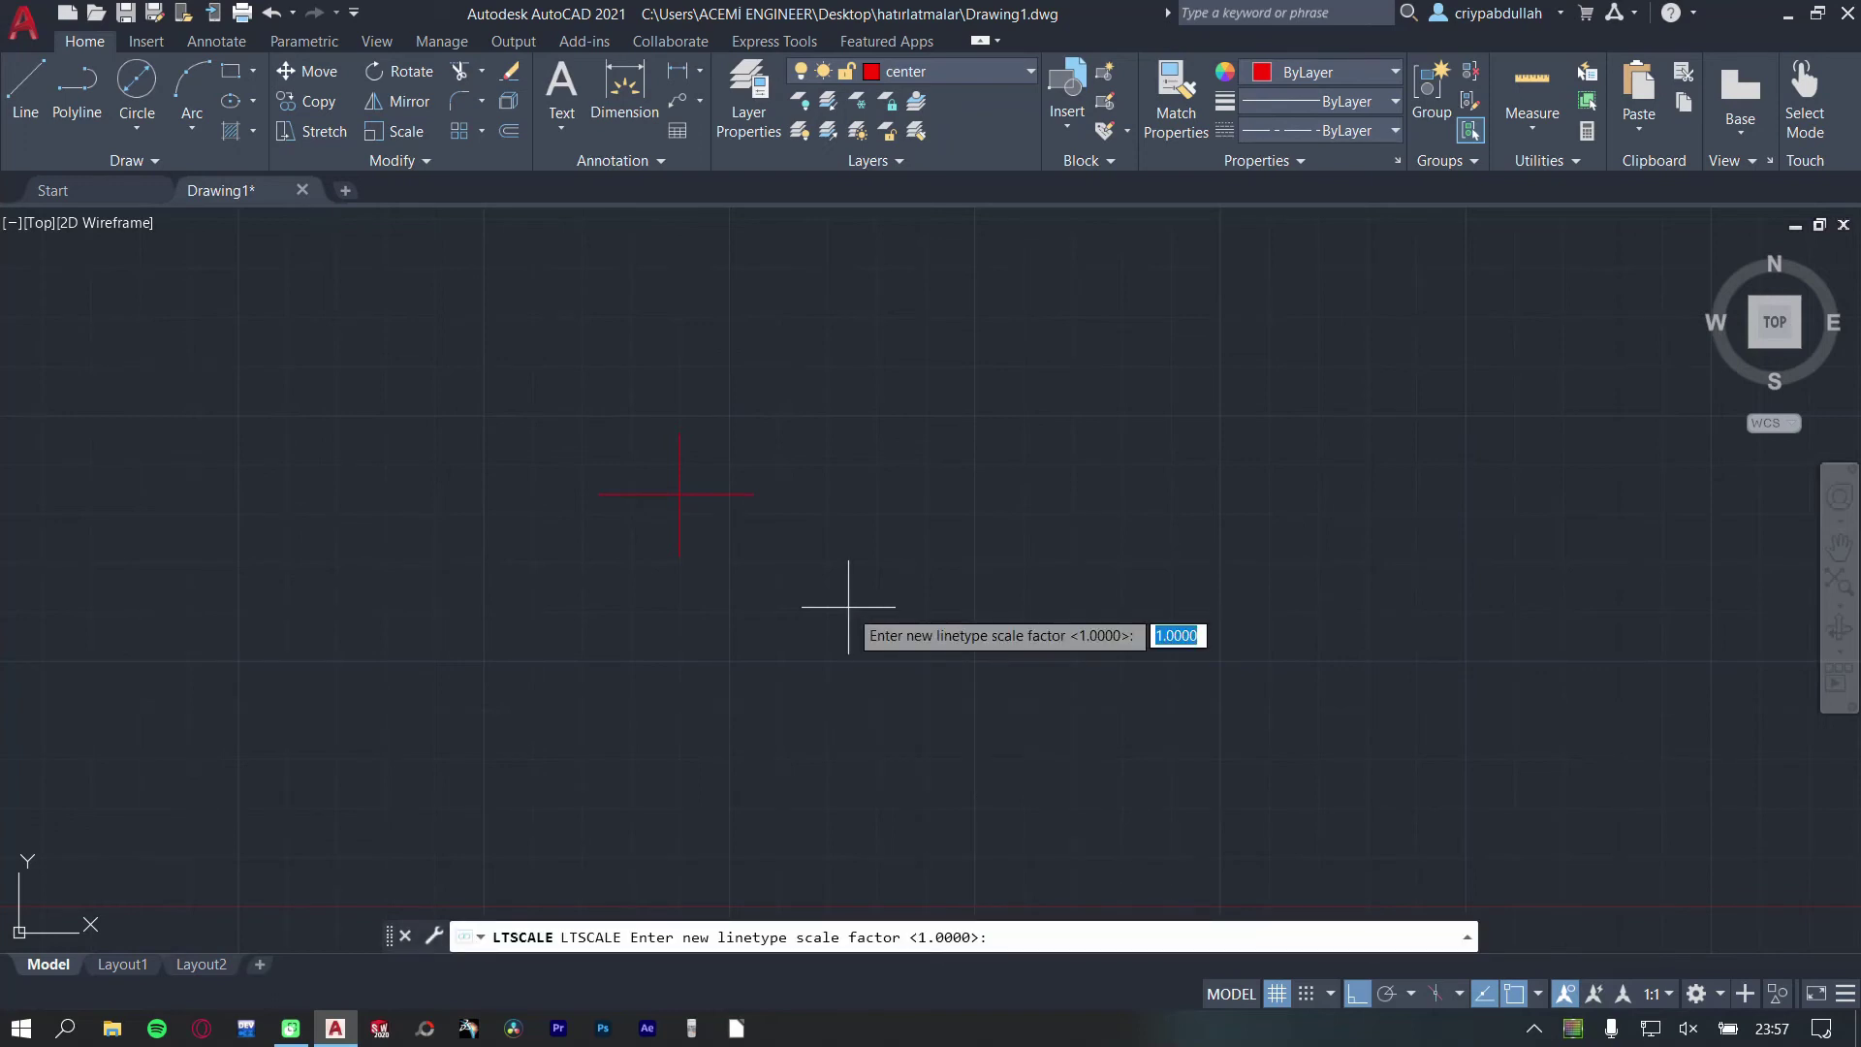
type("0.2")
key("Return")
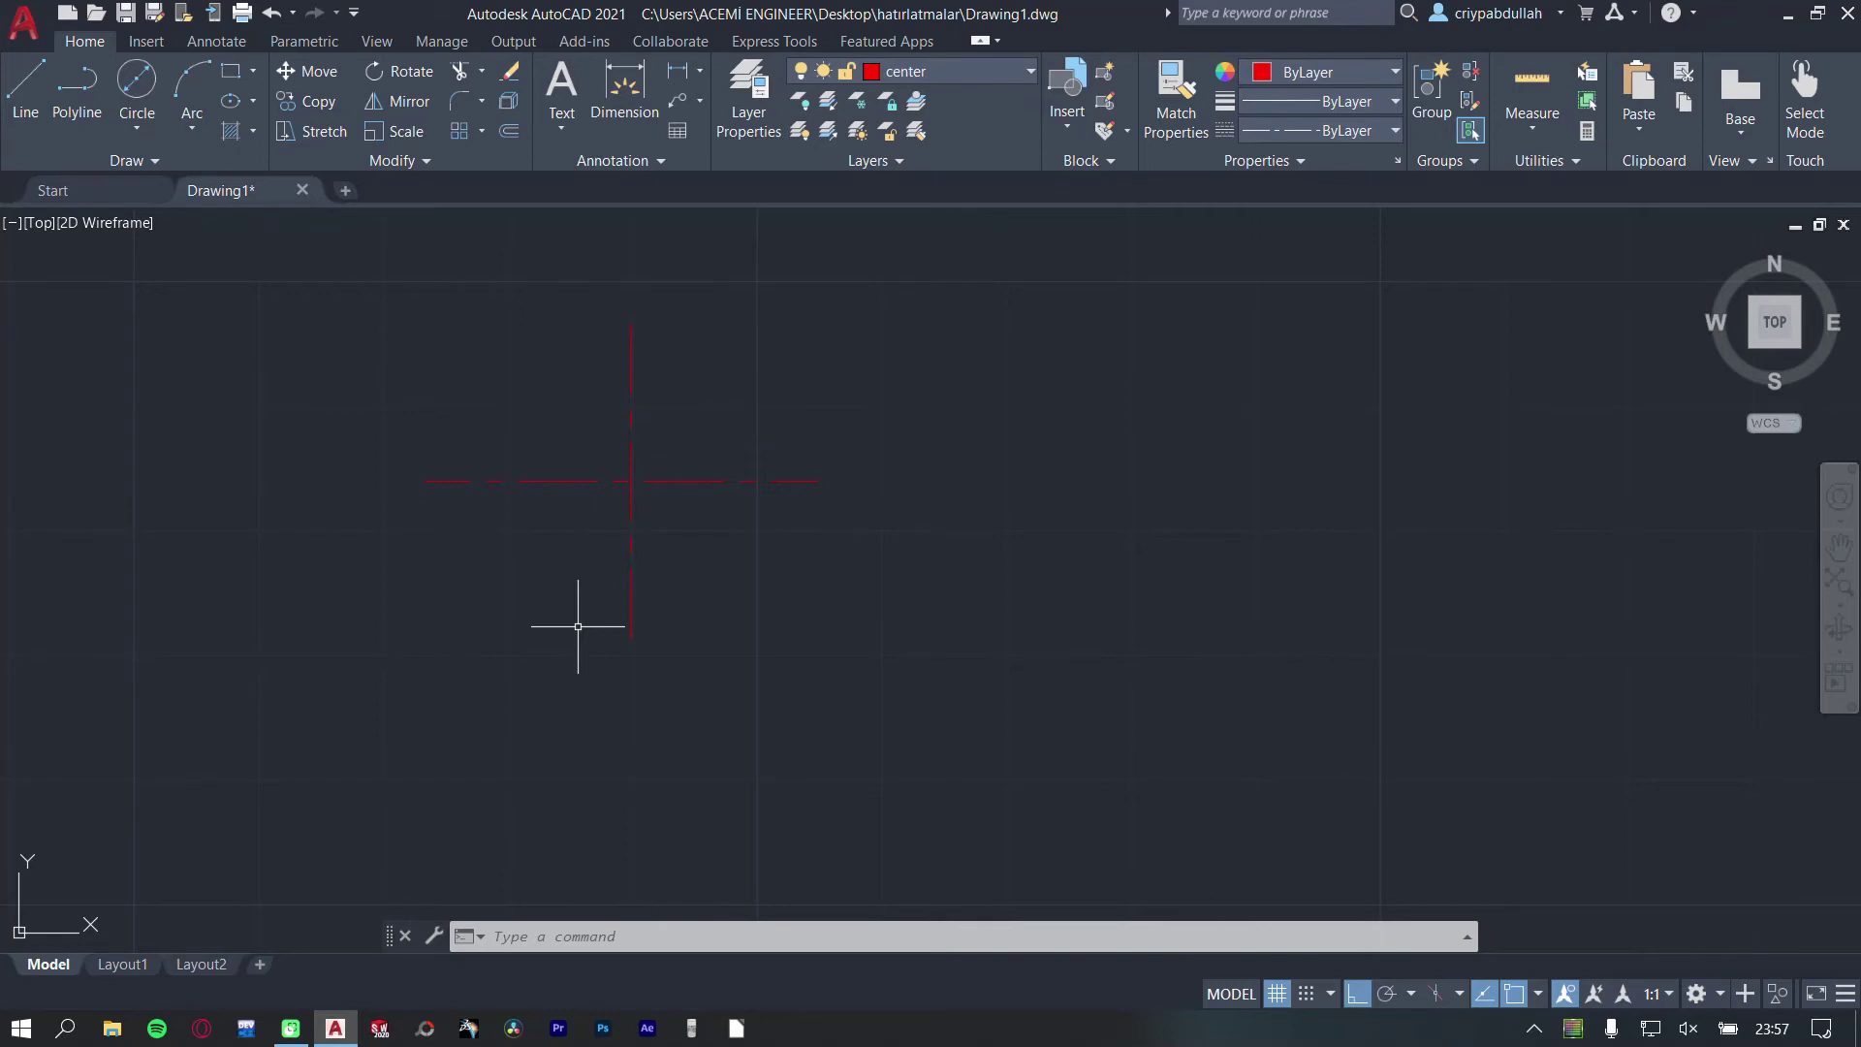
- Erase both red centre lines and make layer 0 current
left_click(578, 627)
left_click(868, 223)
key("Delete")
left_click(959, 71)
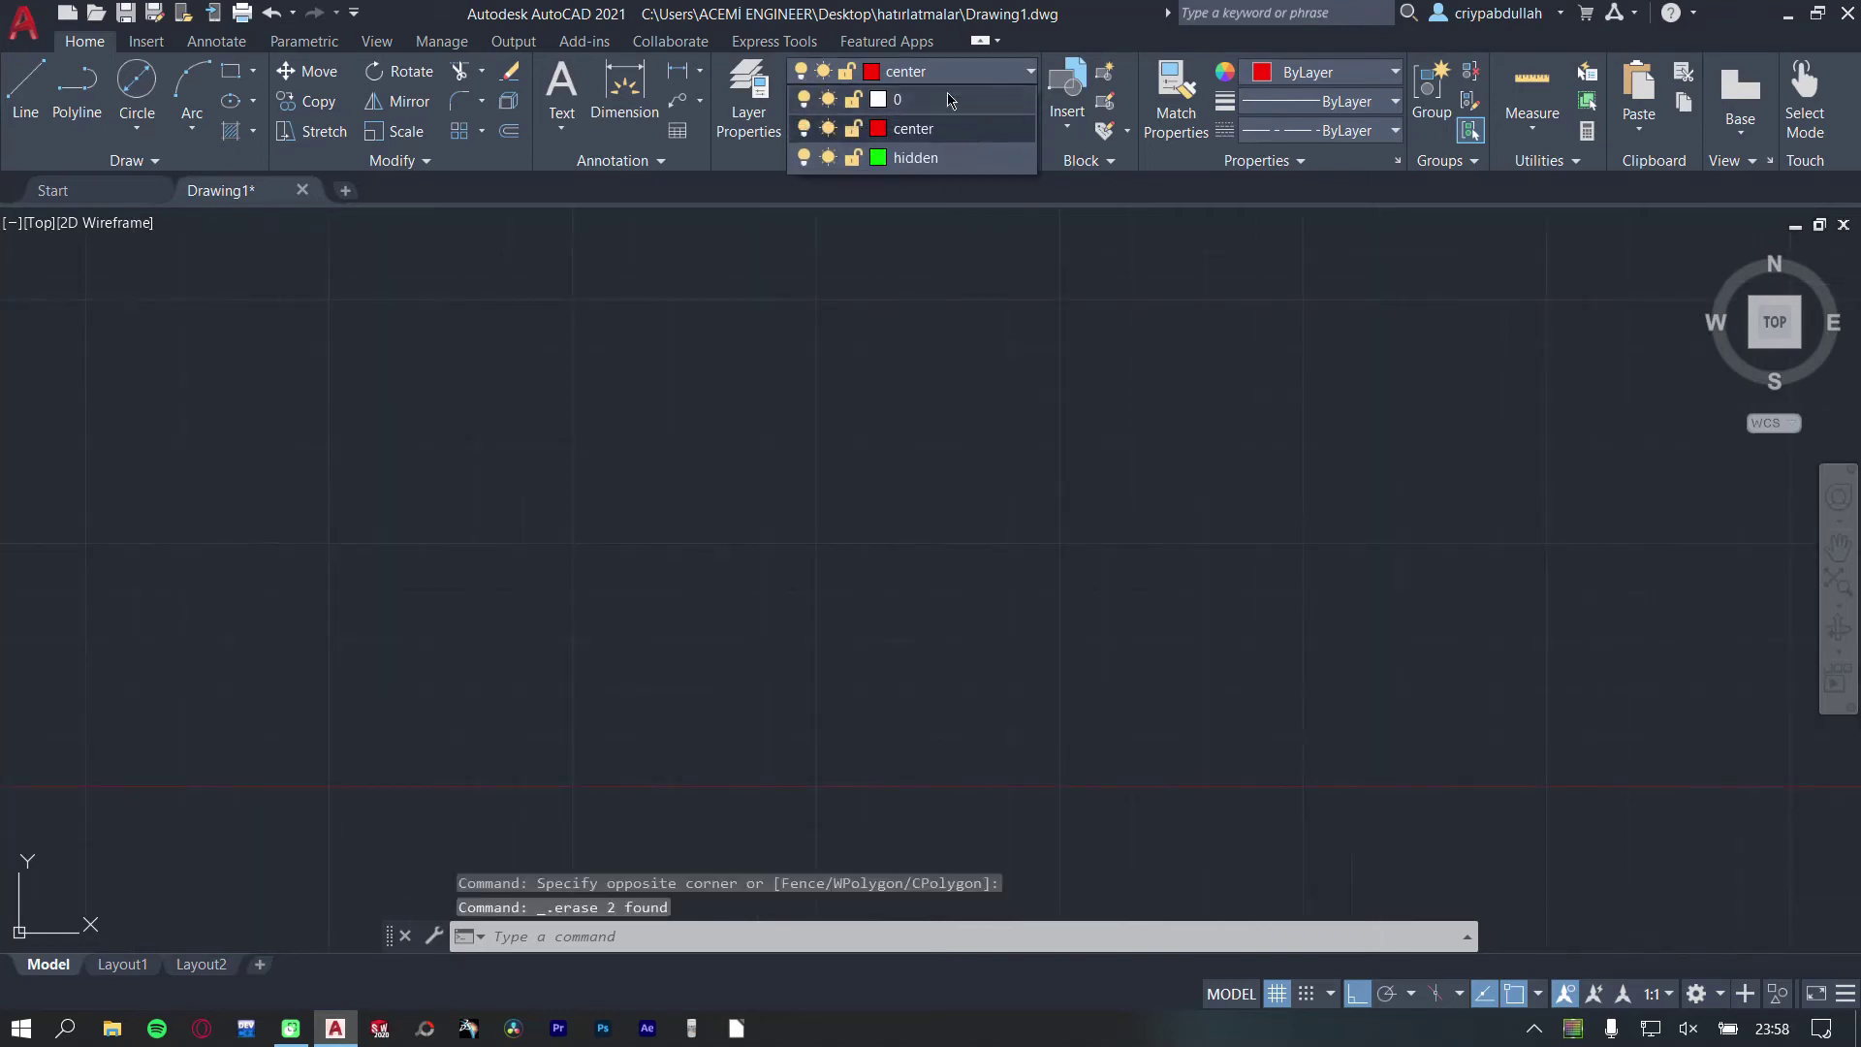
left_click(902, 92)
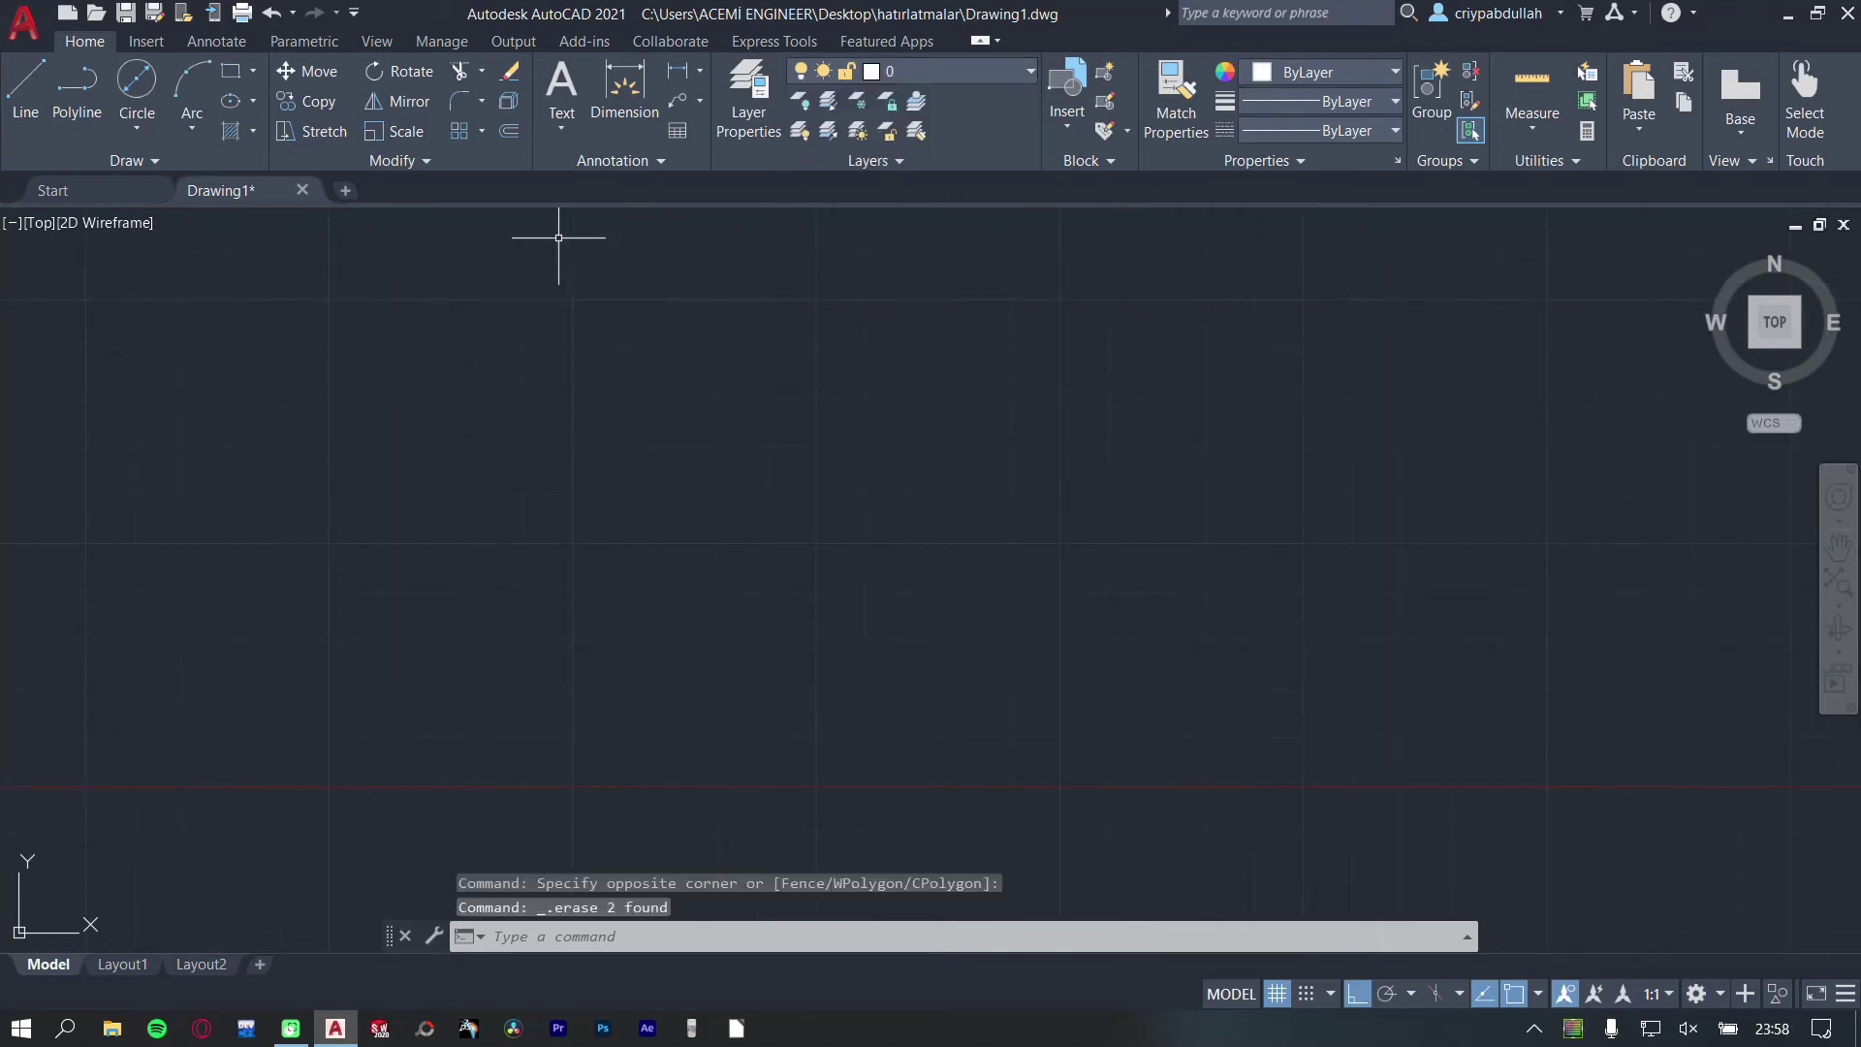
- Draw a white circle sized with the Diameter option
left_click(133, 94)
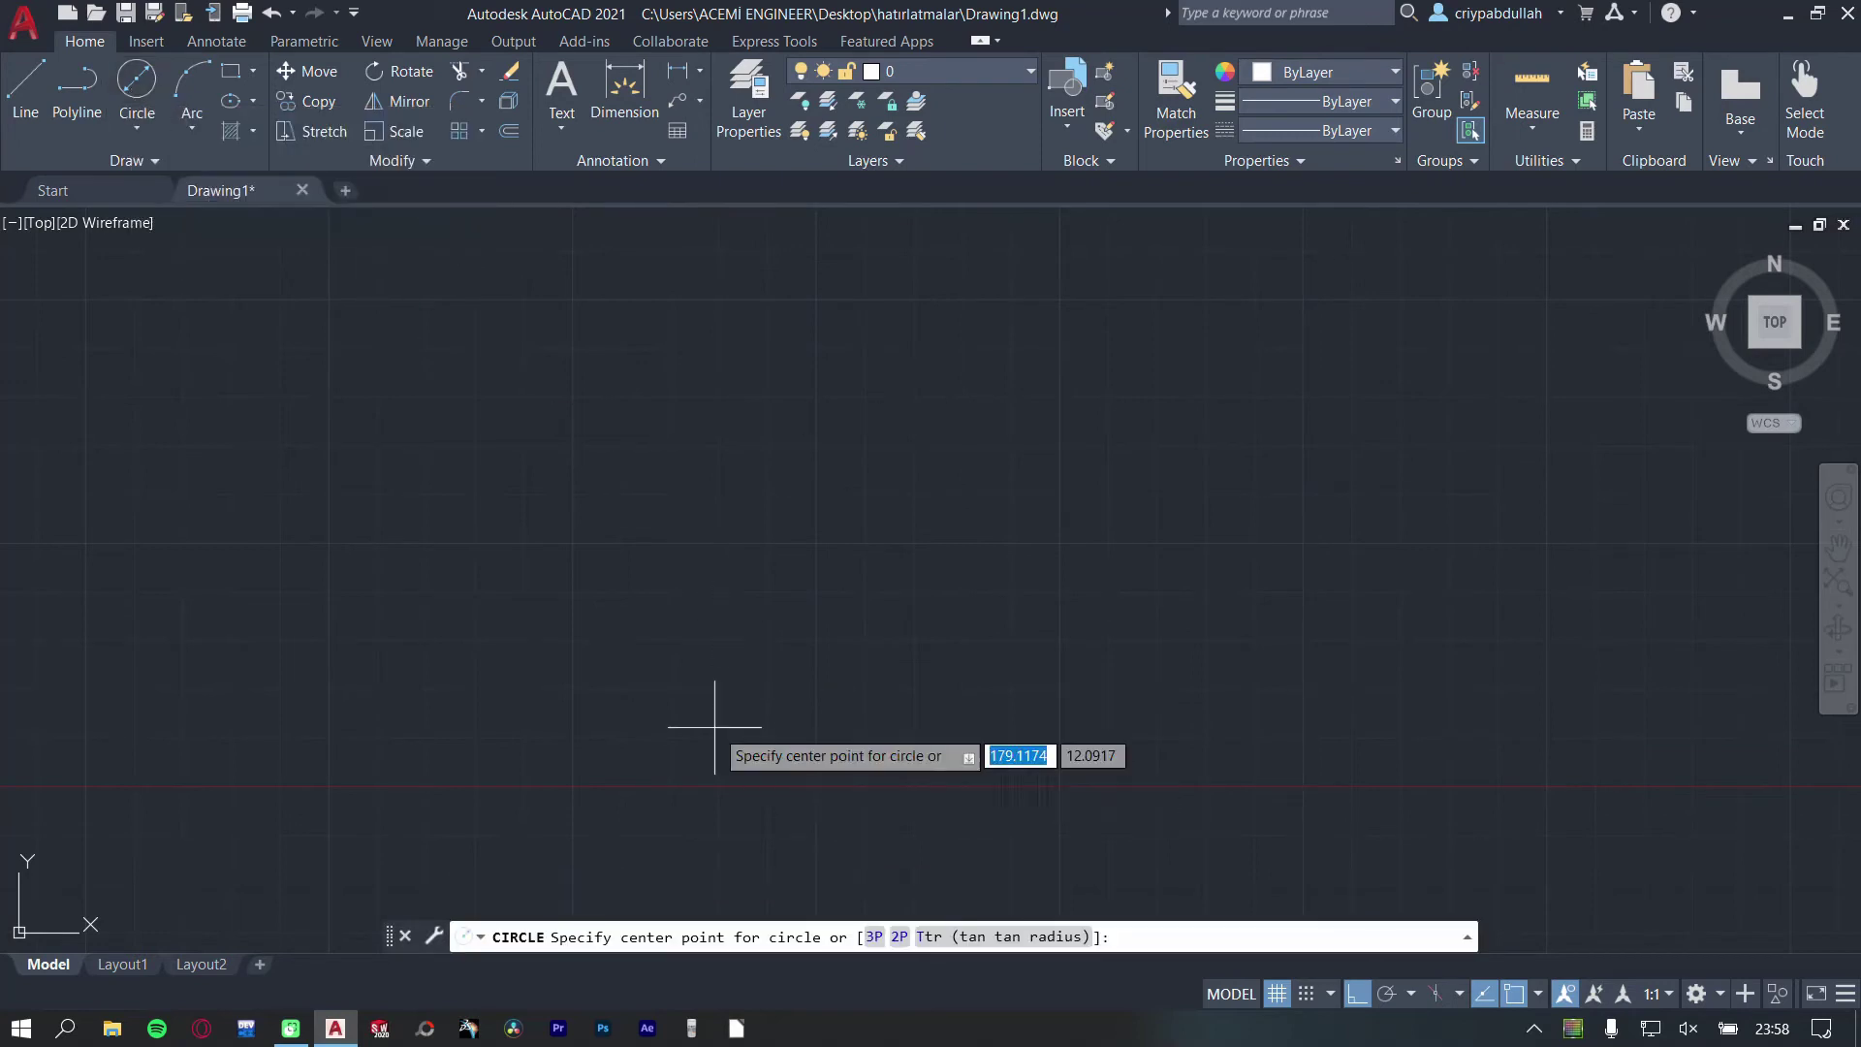
left_click(627, 465)
type("d")
key("Return")
left_click(770, 621)
key("Escape")
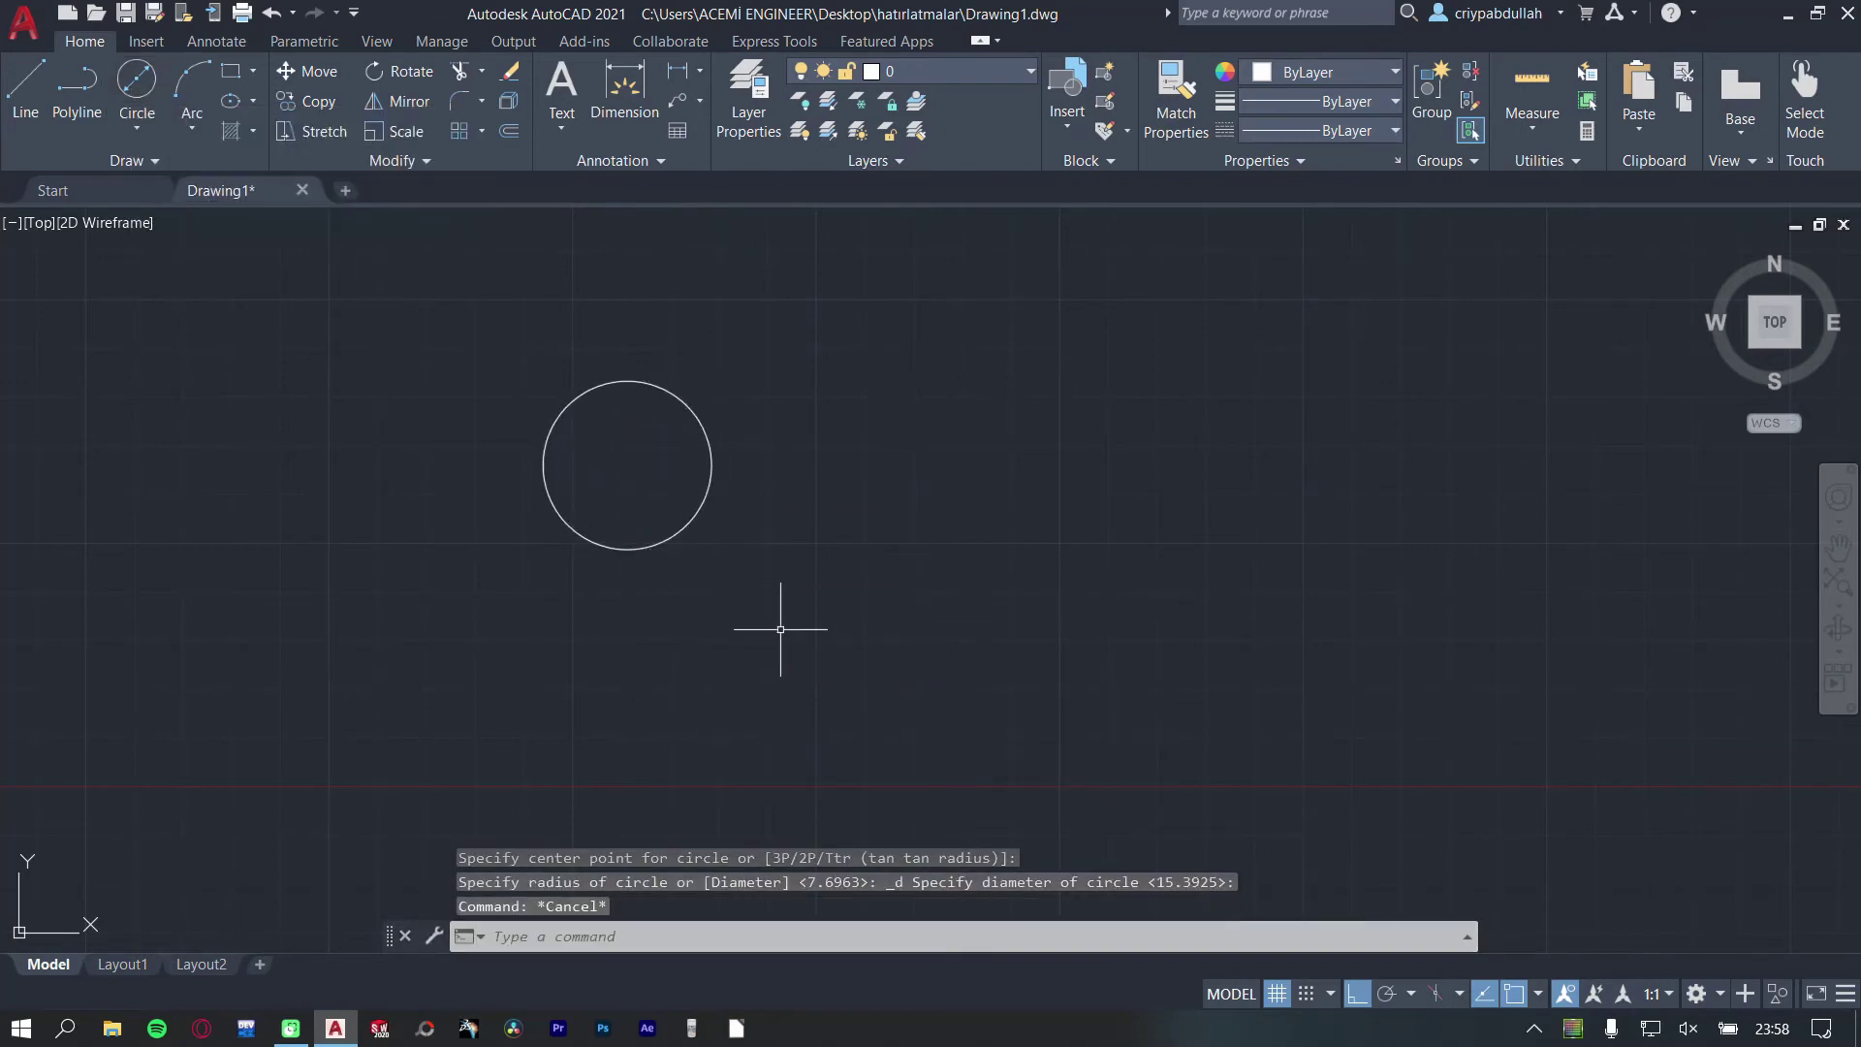
- Add a radius dimension to the circle reading R17.29
left_click(698, 71)
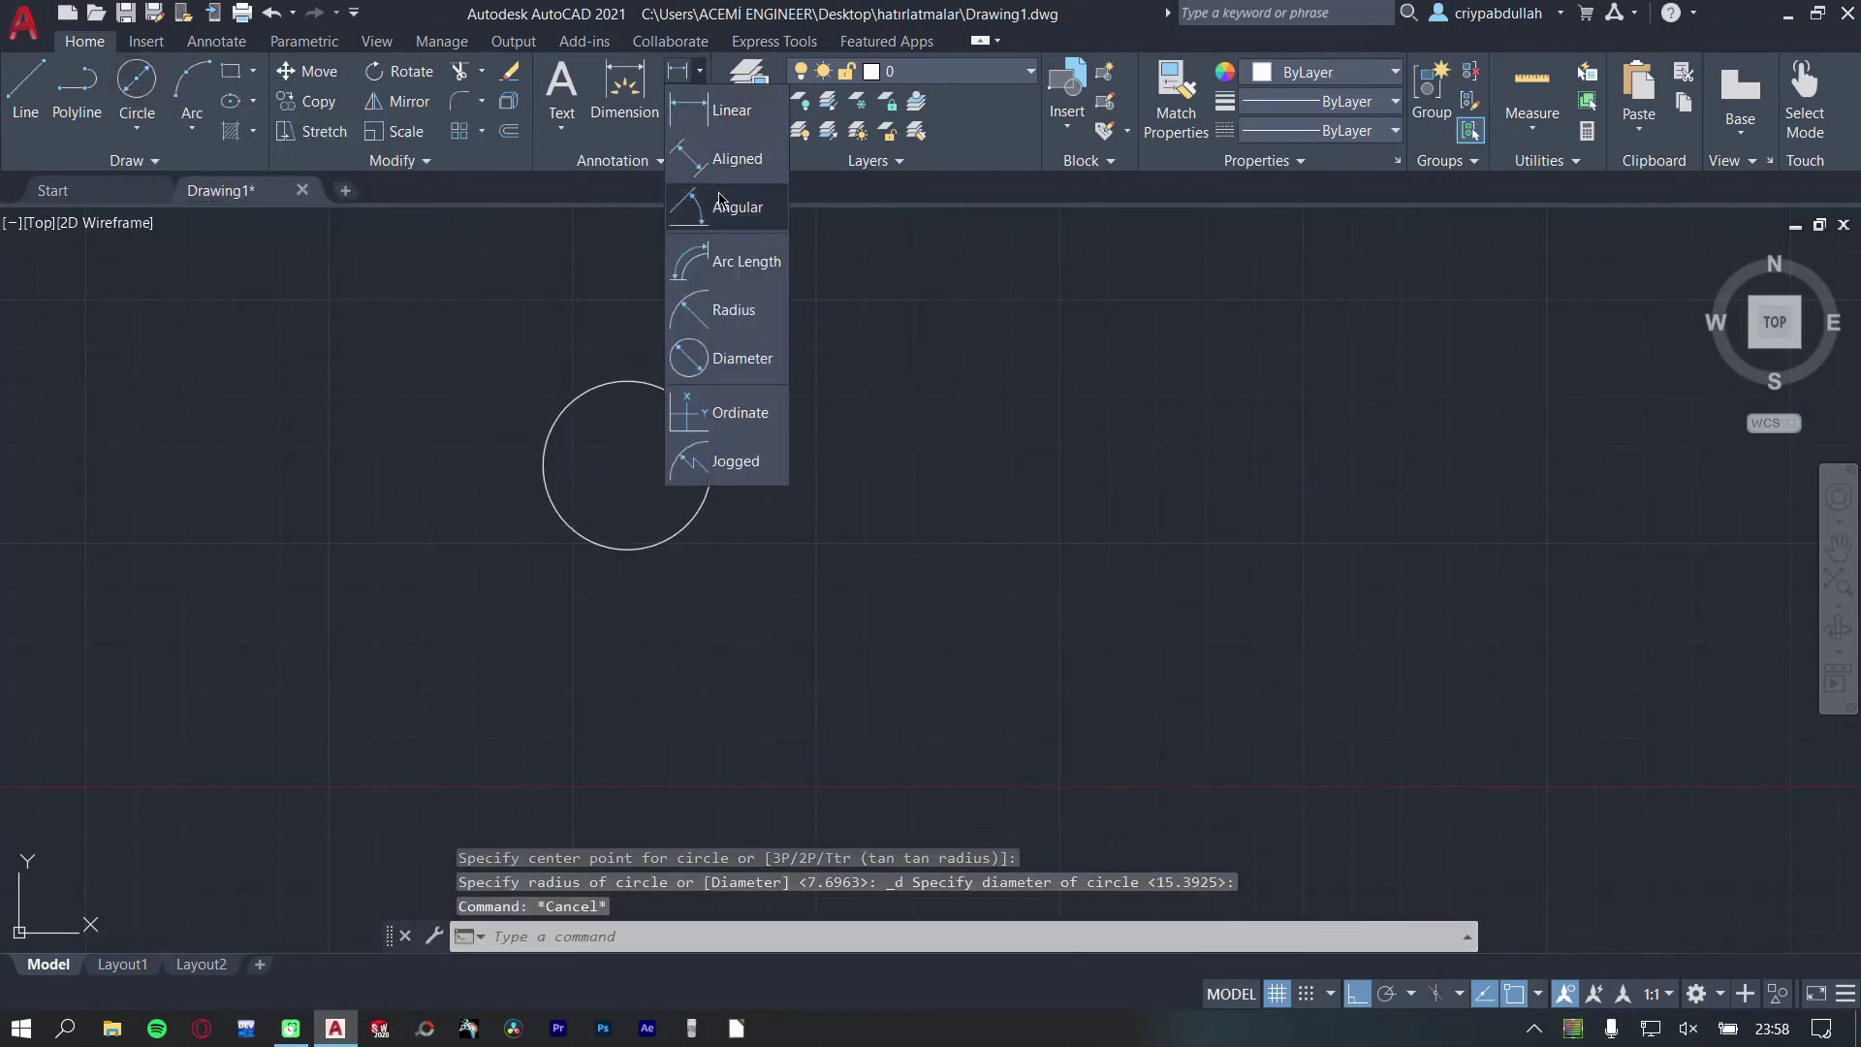
left_click(755, 310)
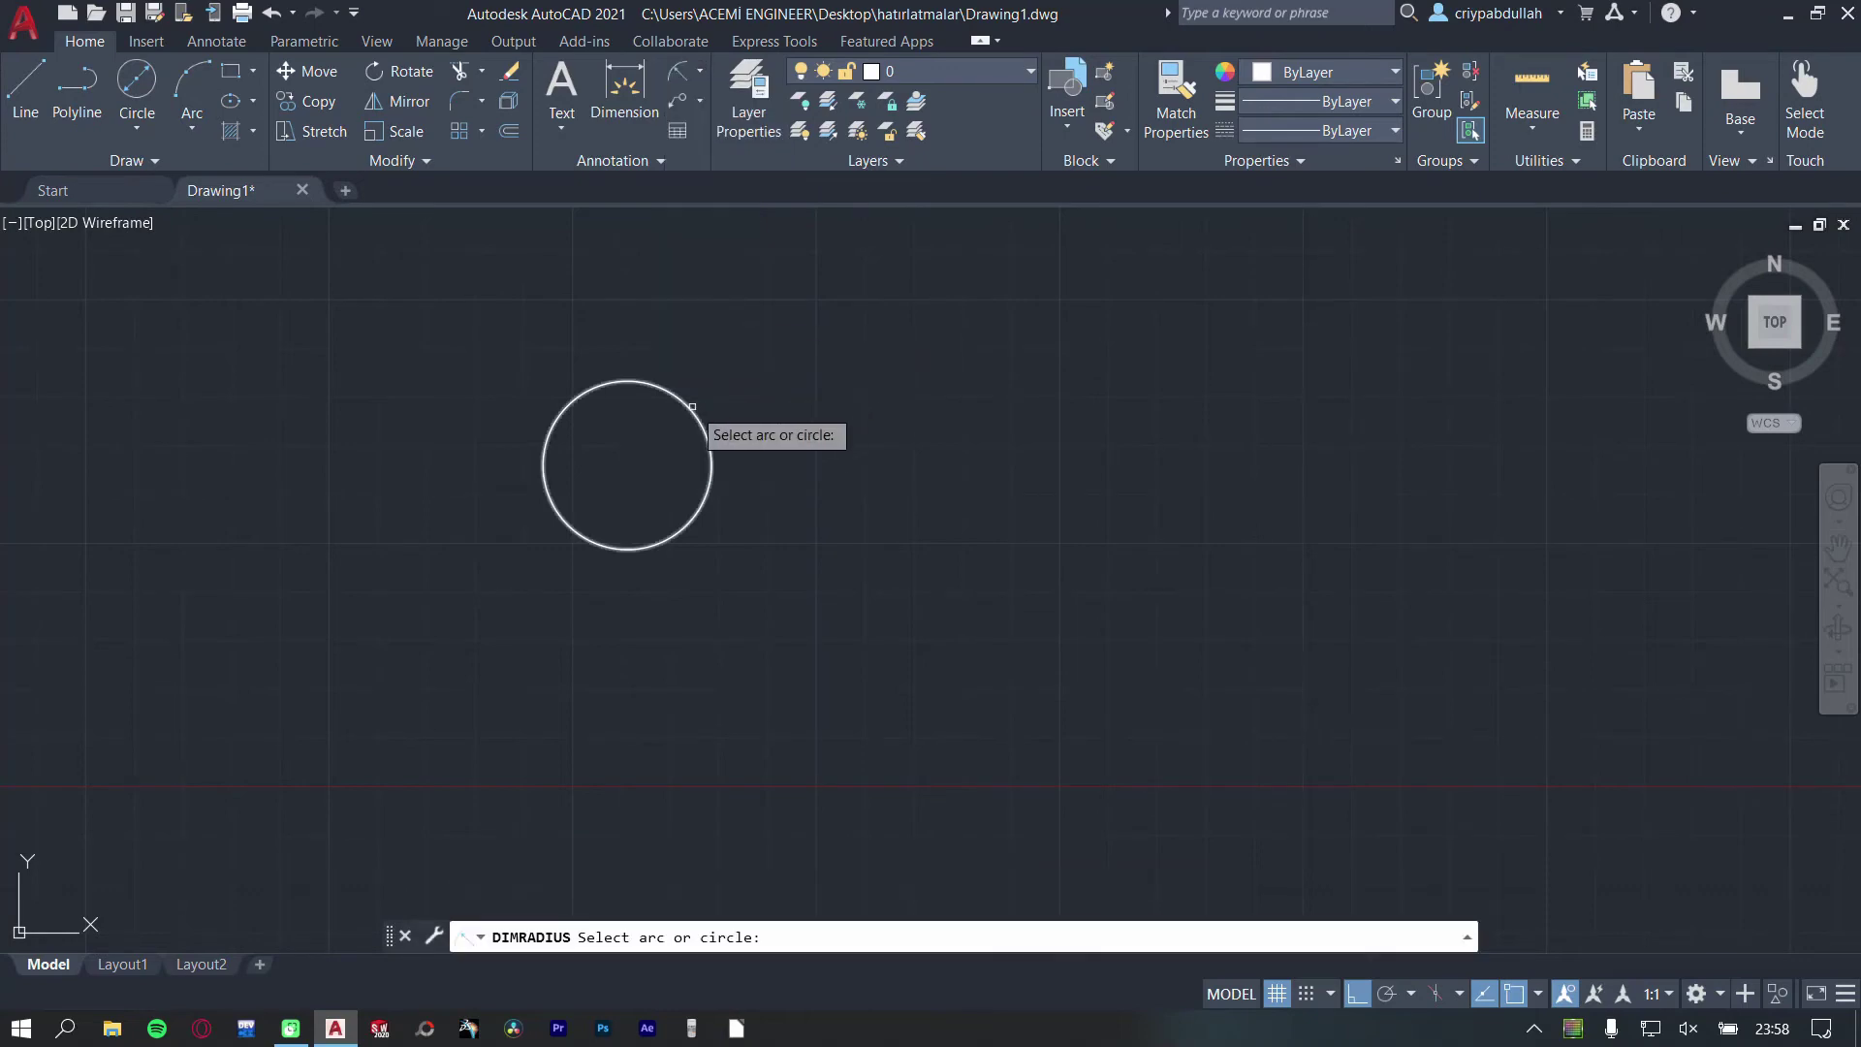
left_click(709, 434)
left_click(738, 393)
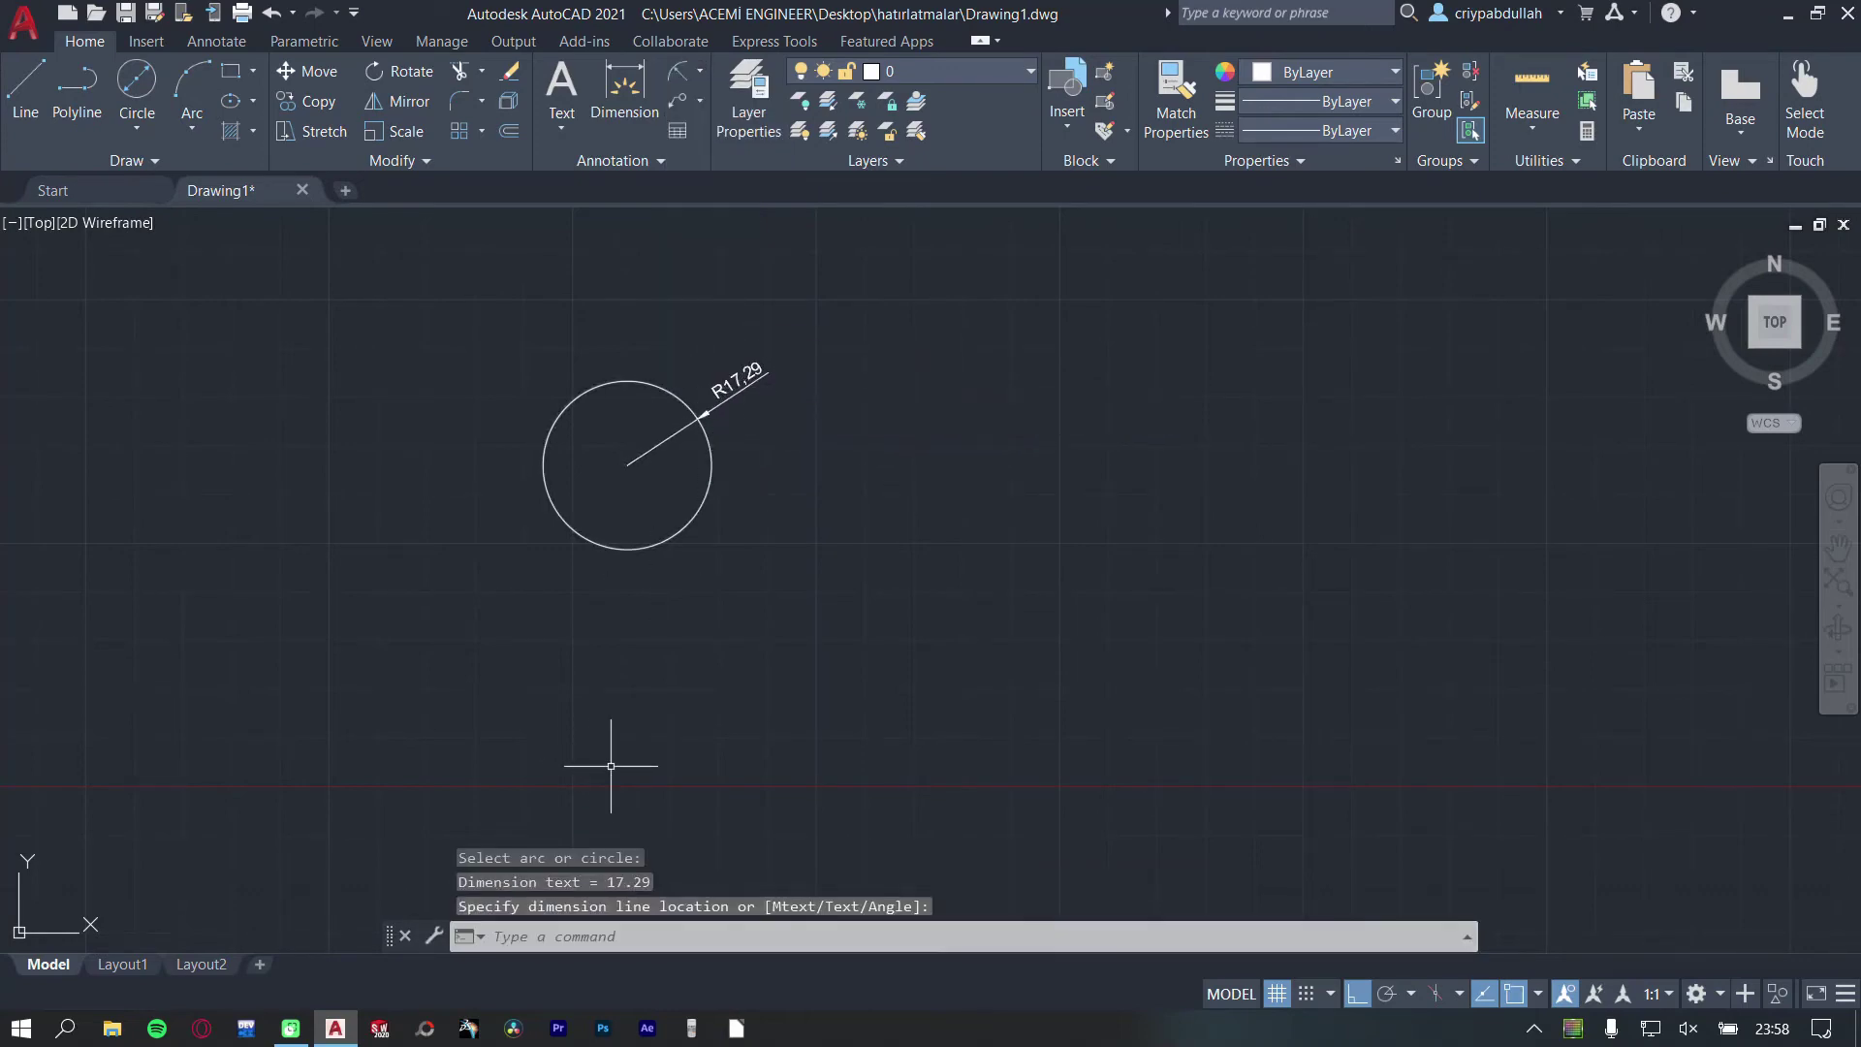
key("Escape")
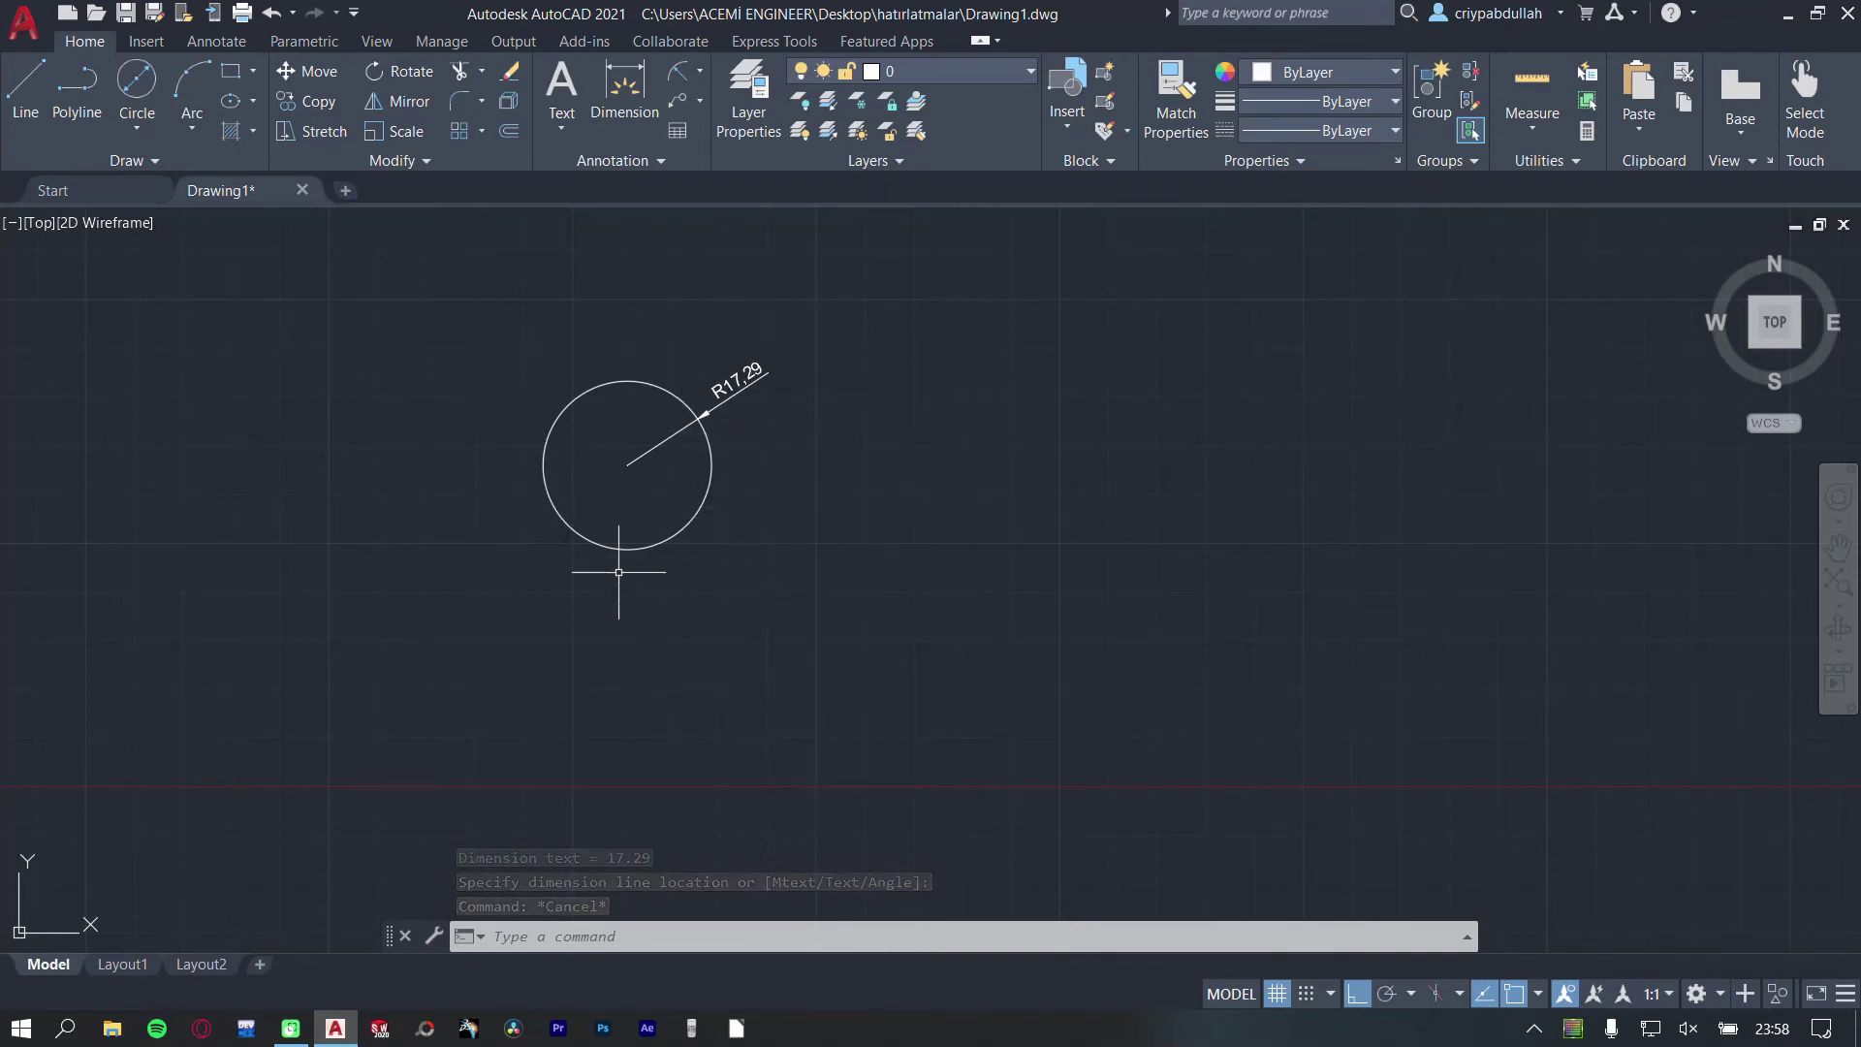
- Change the ISO-25 dimension style's text height from 2.5 to 1
left_click(620, 160)
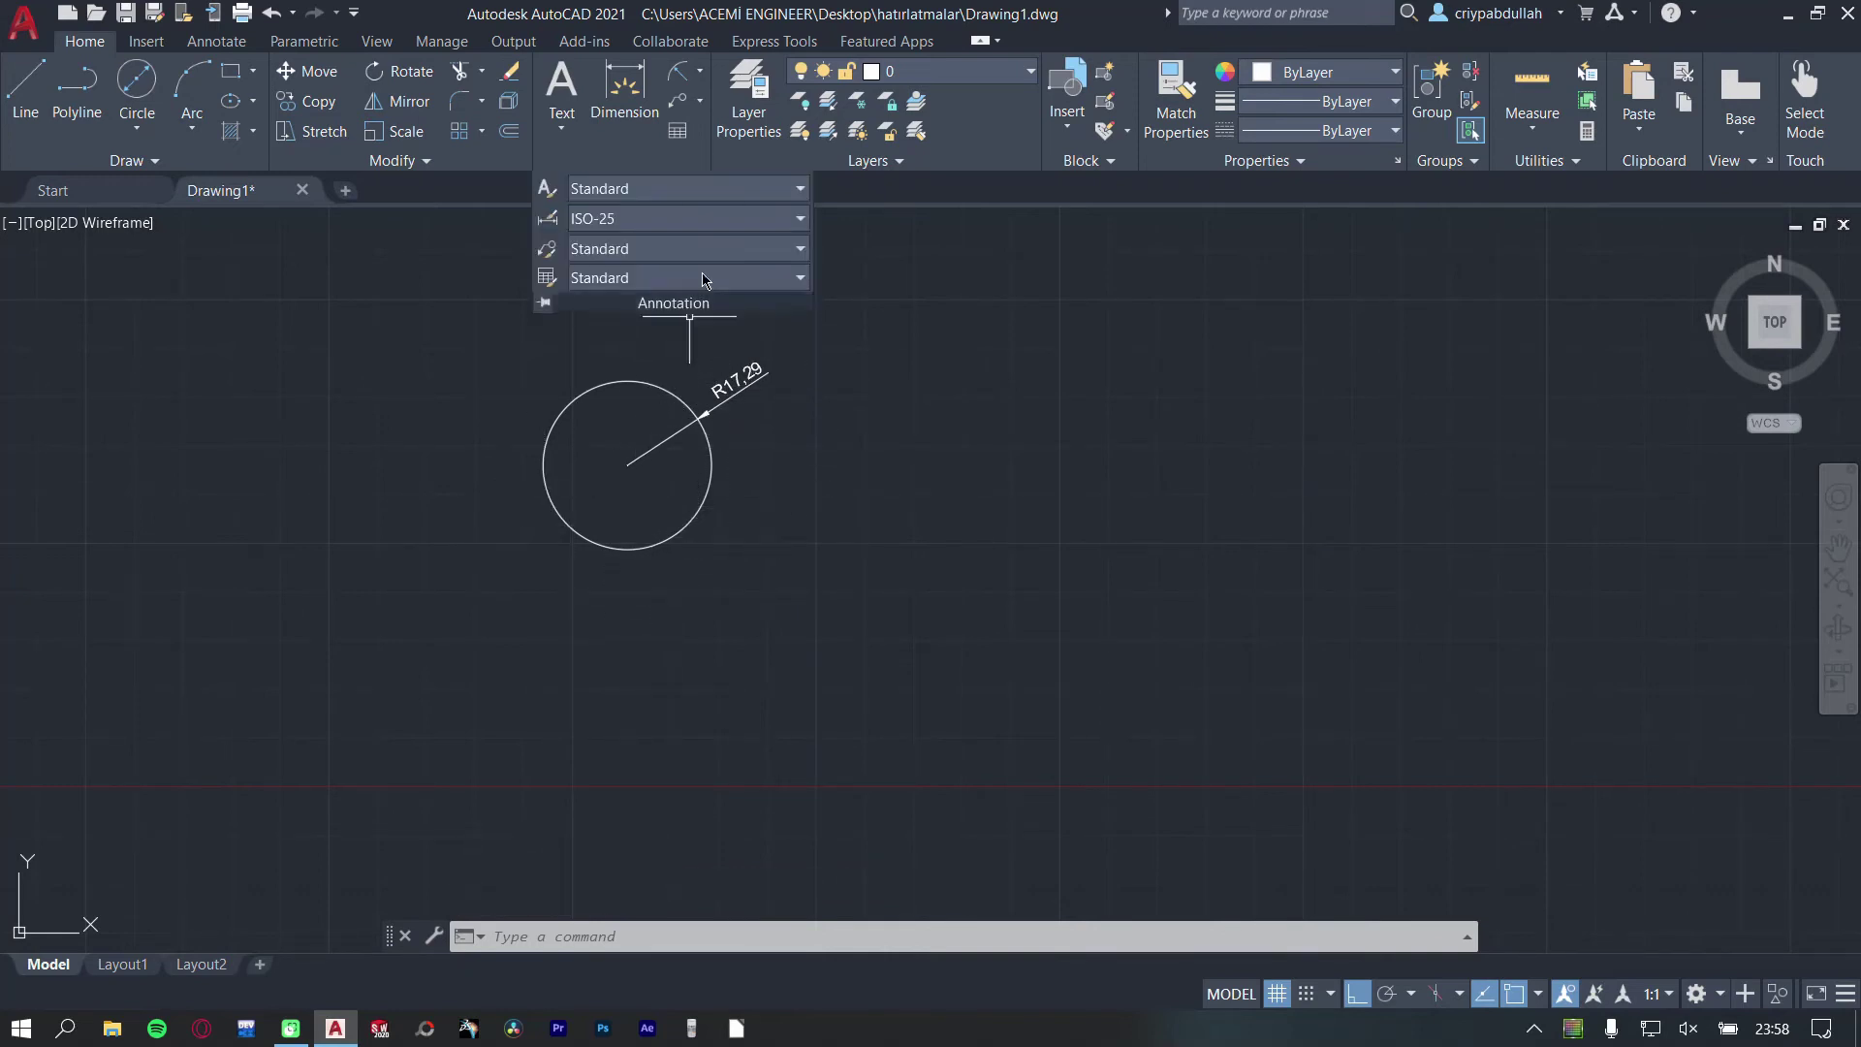
left_click(683, 218)
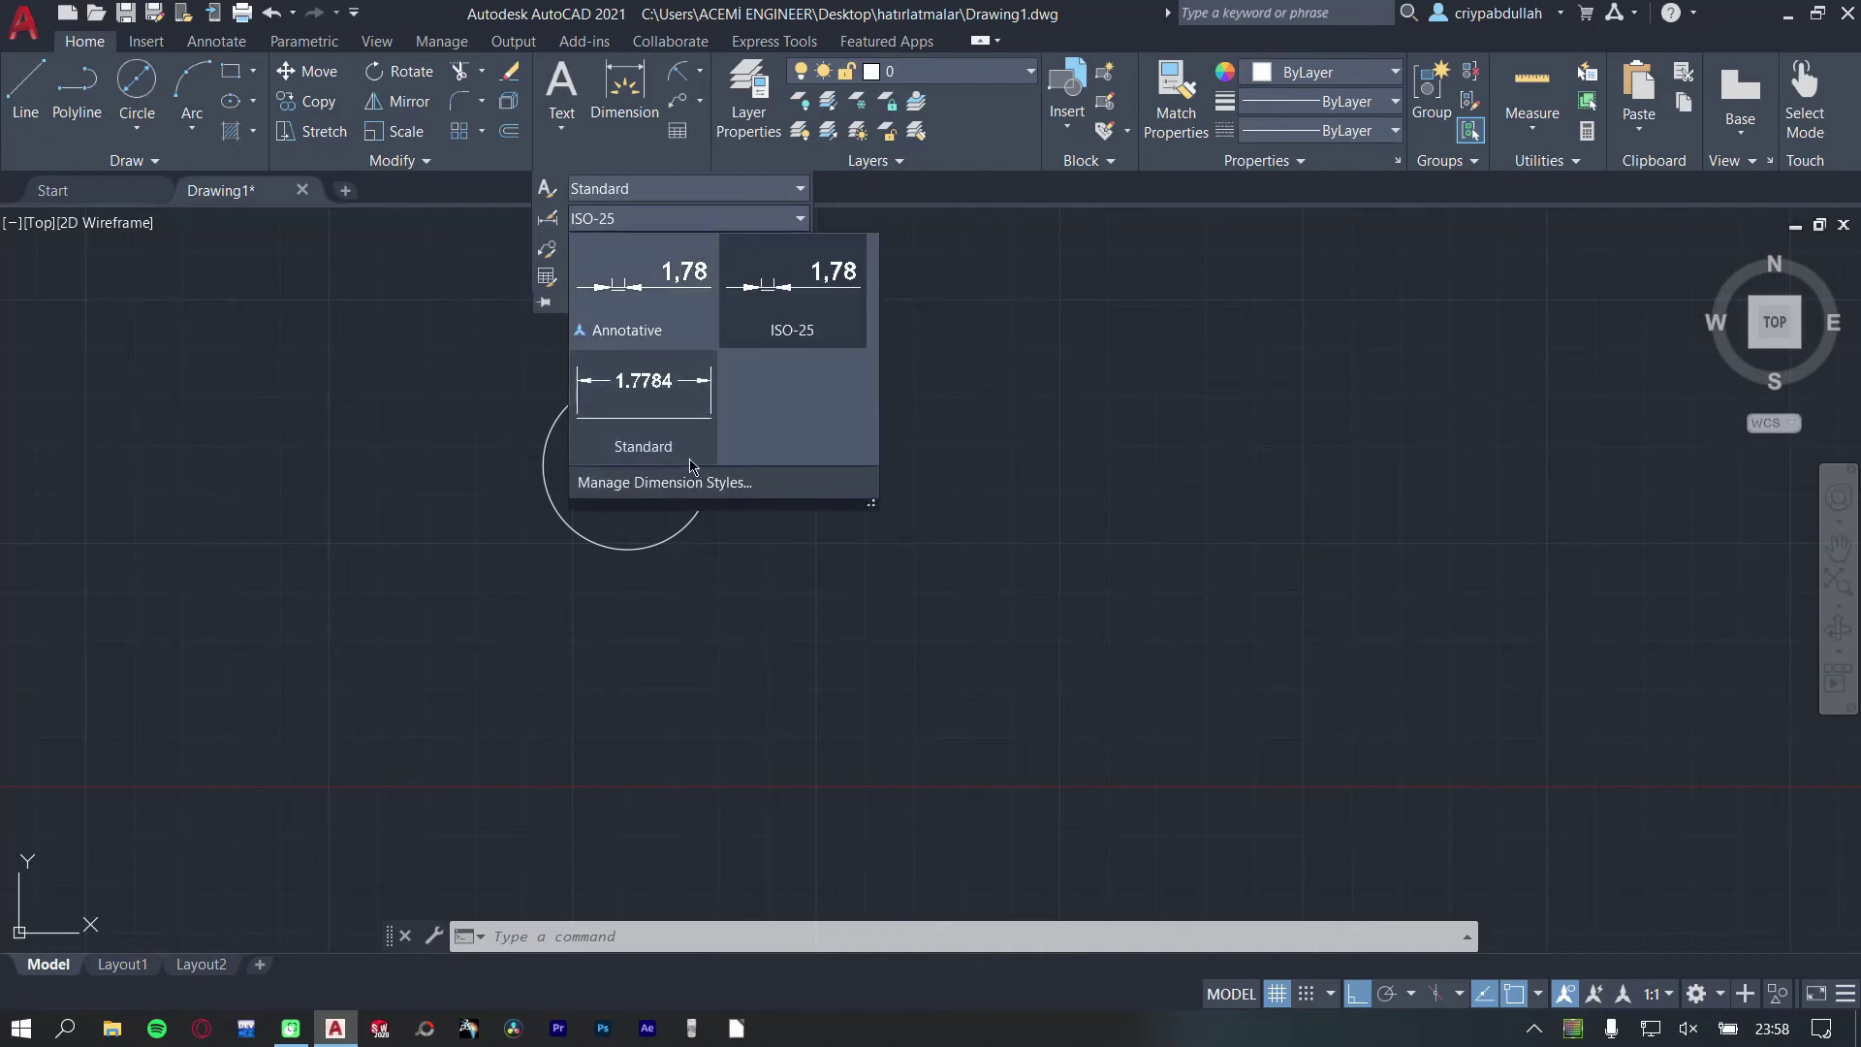
left_click(644, 593)
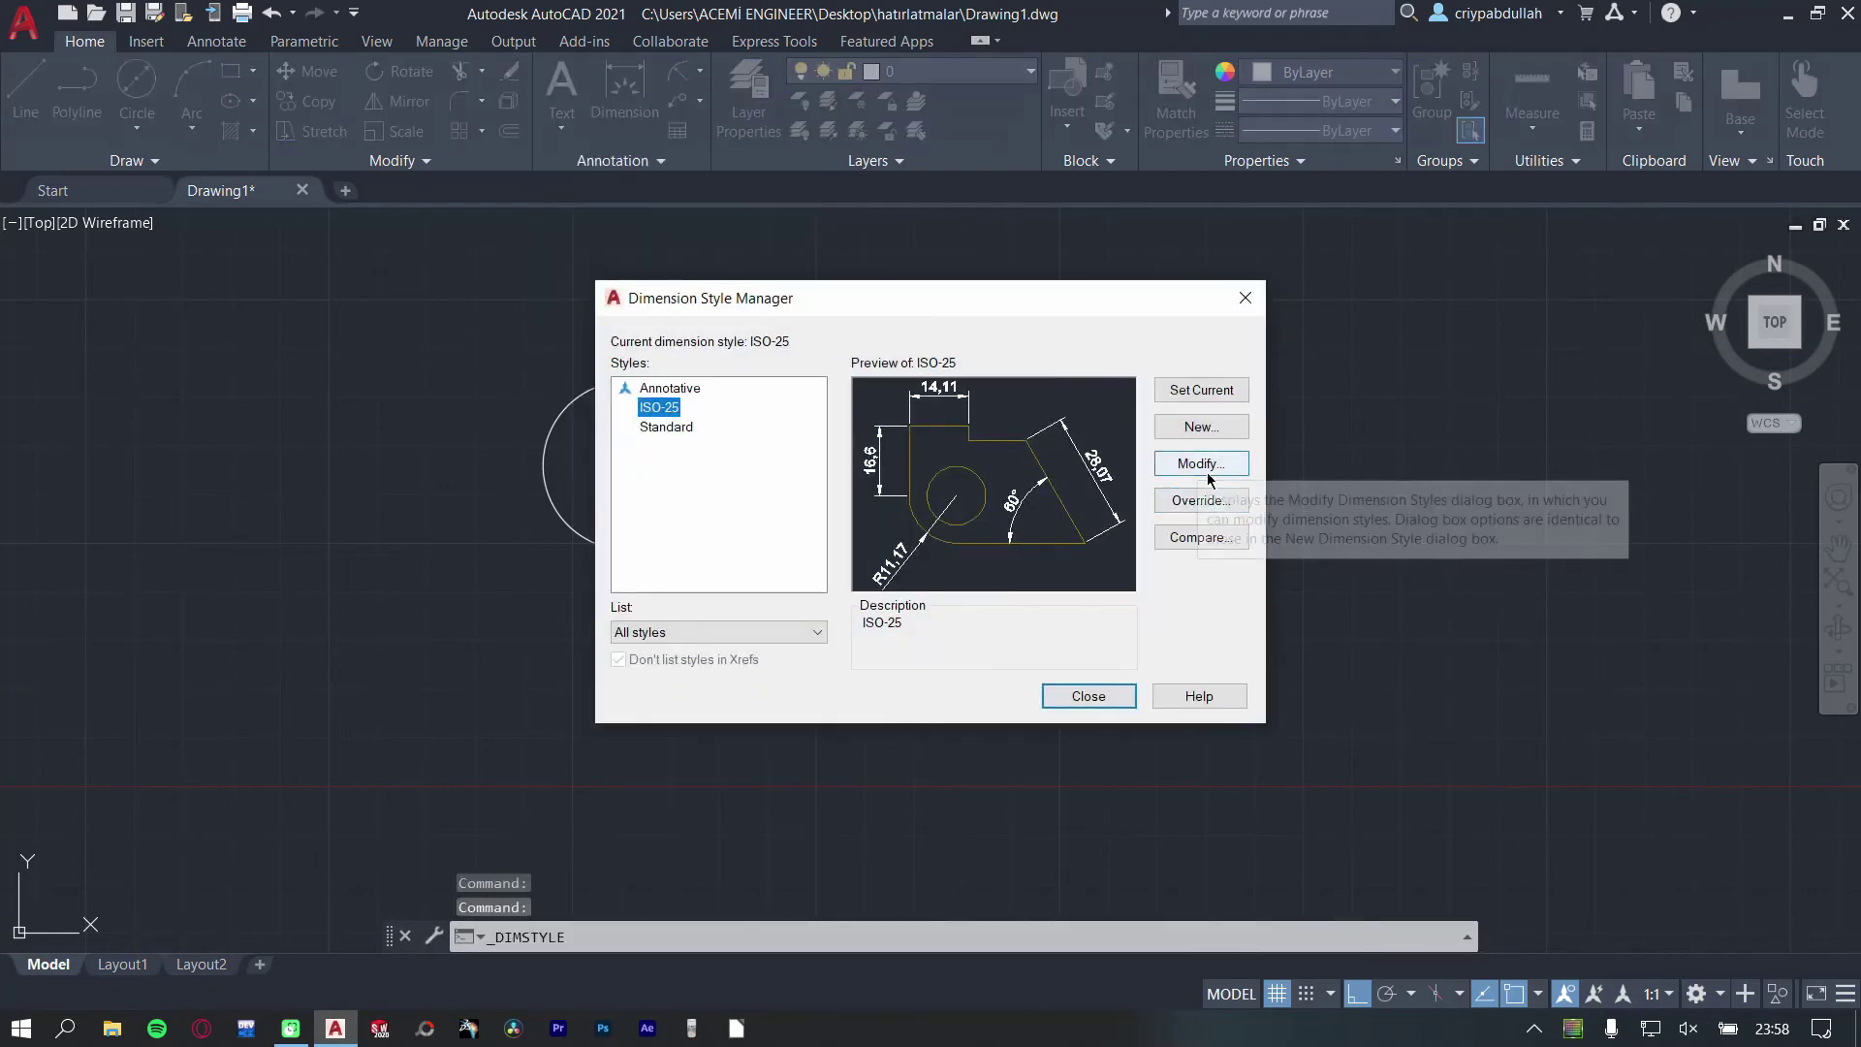
left_click(1201, 464)
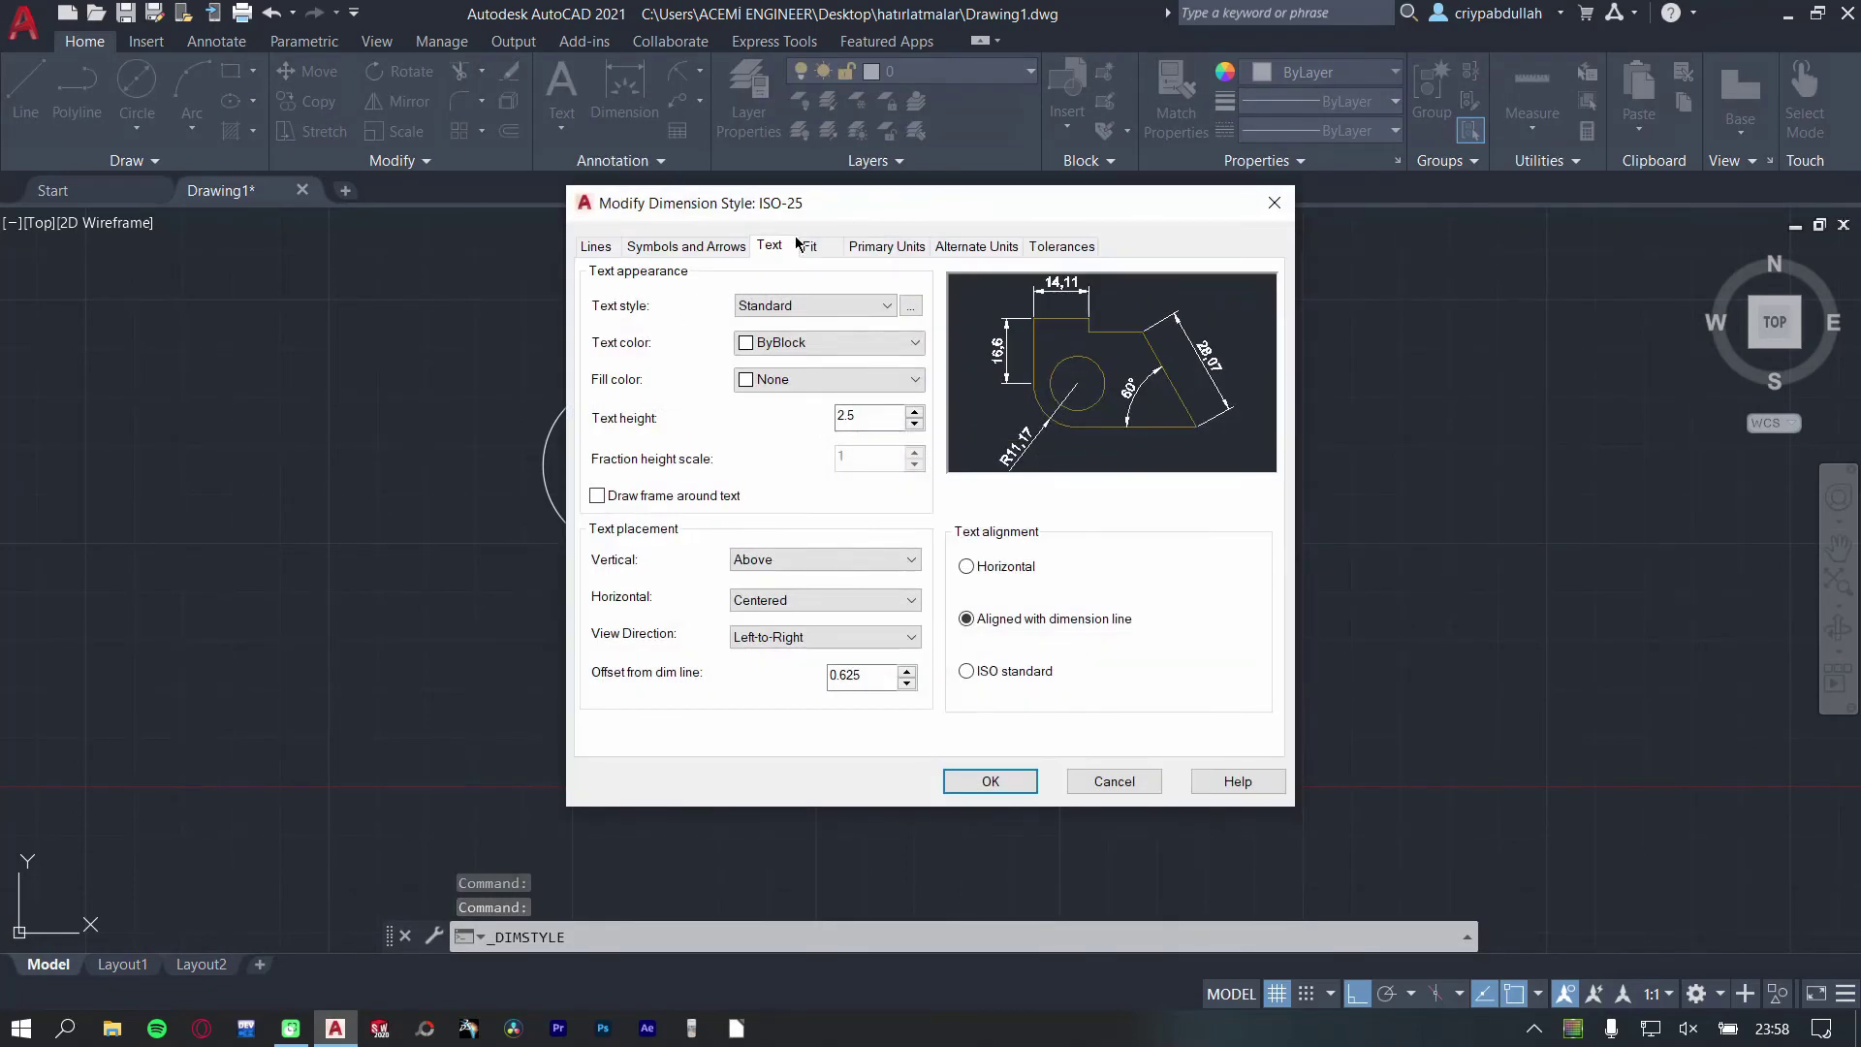
double_click(870, 417)
type("1")
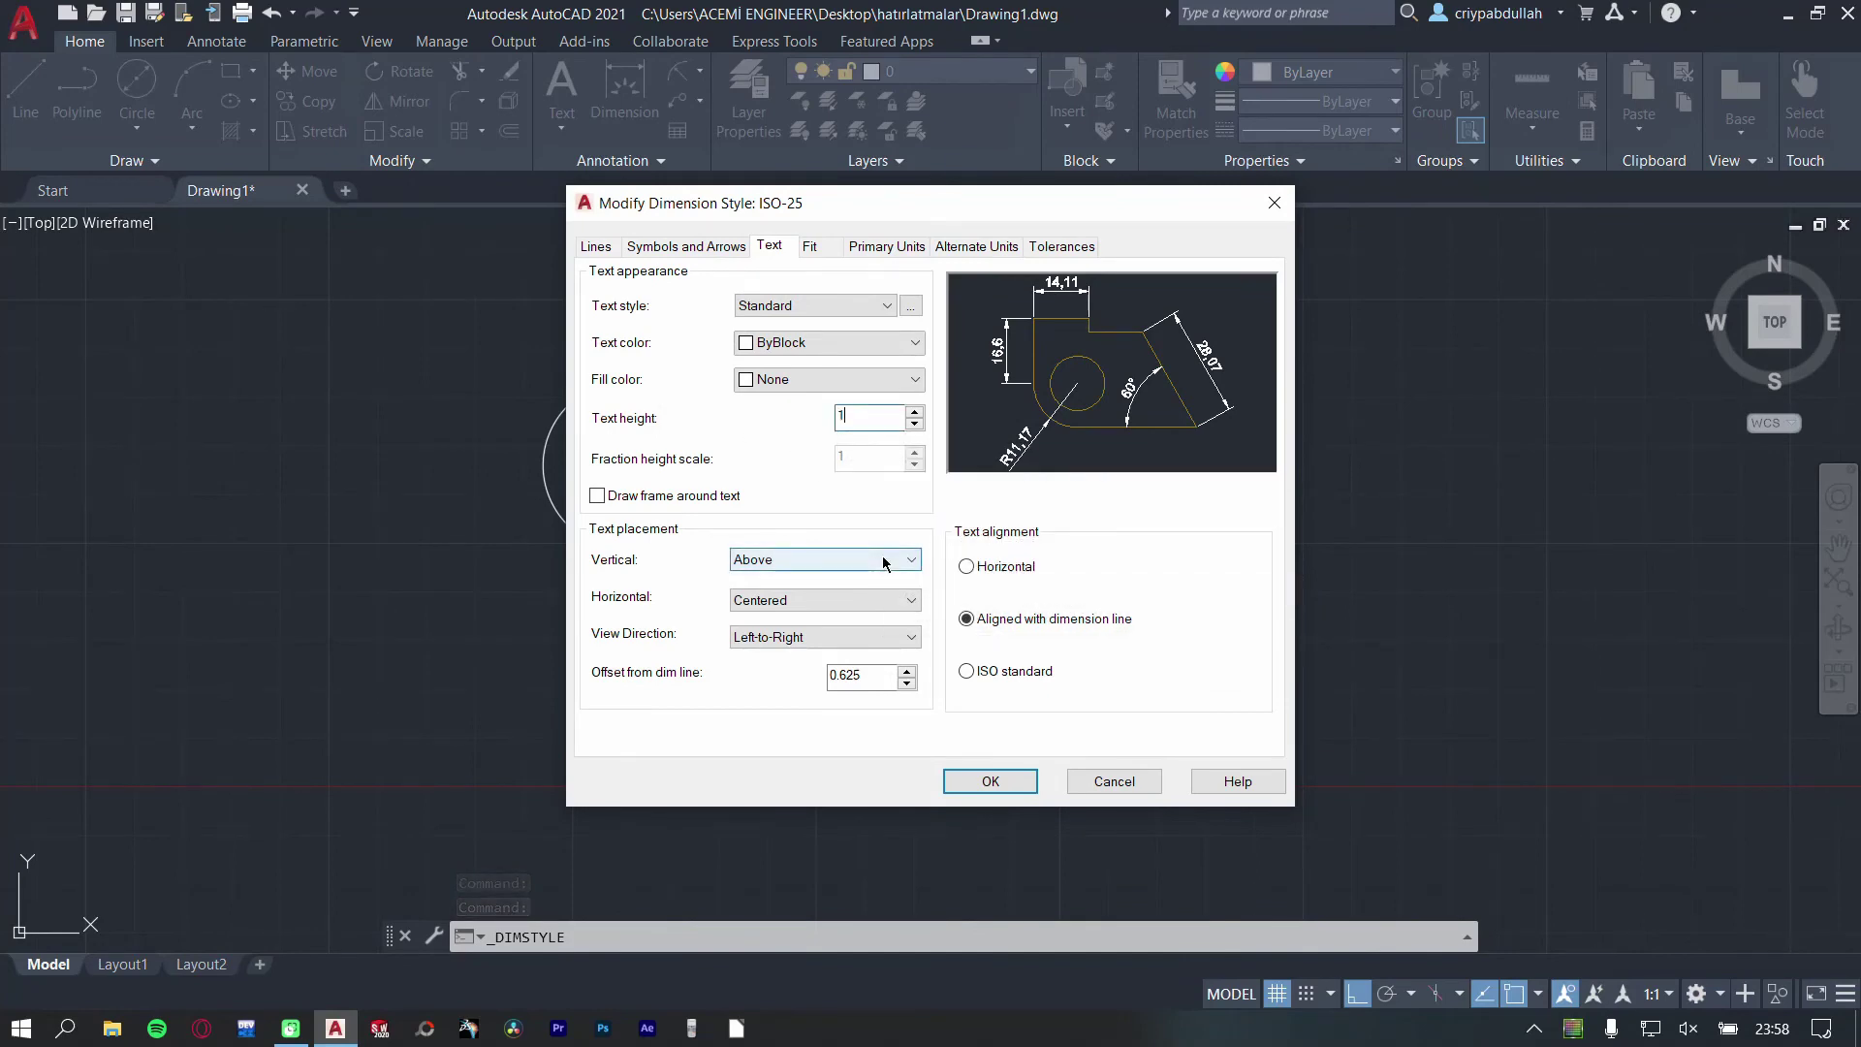
left_click(979, 780)
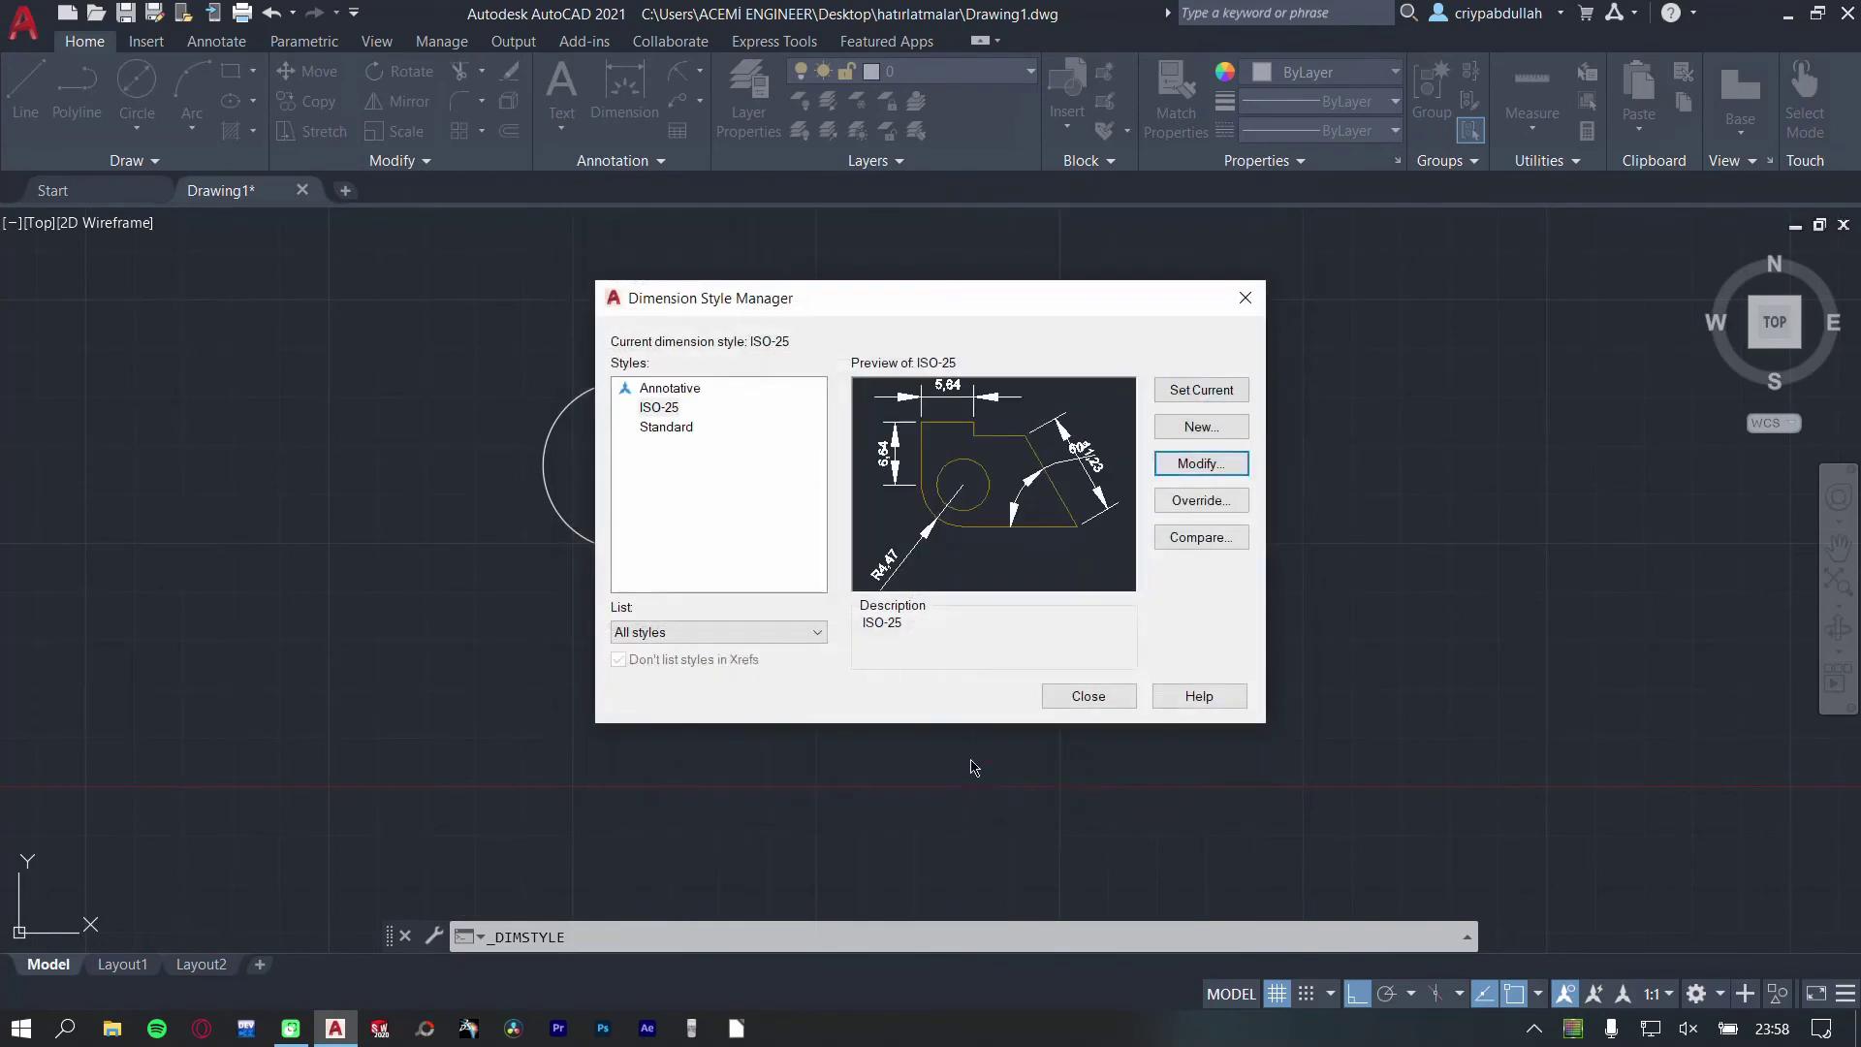
left_click(1087, 694)
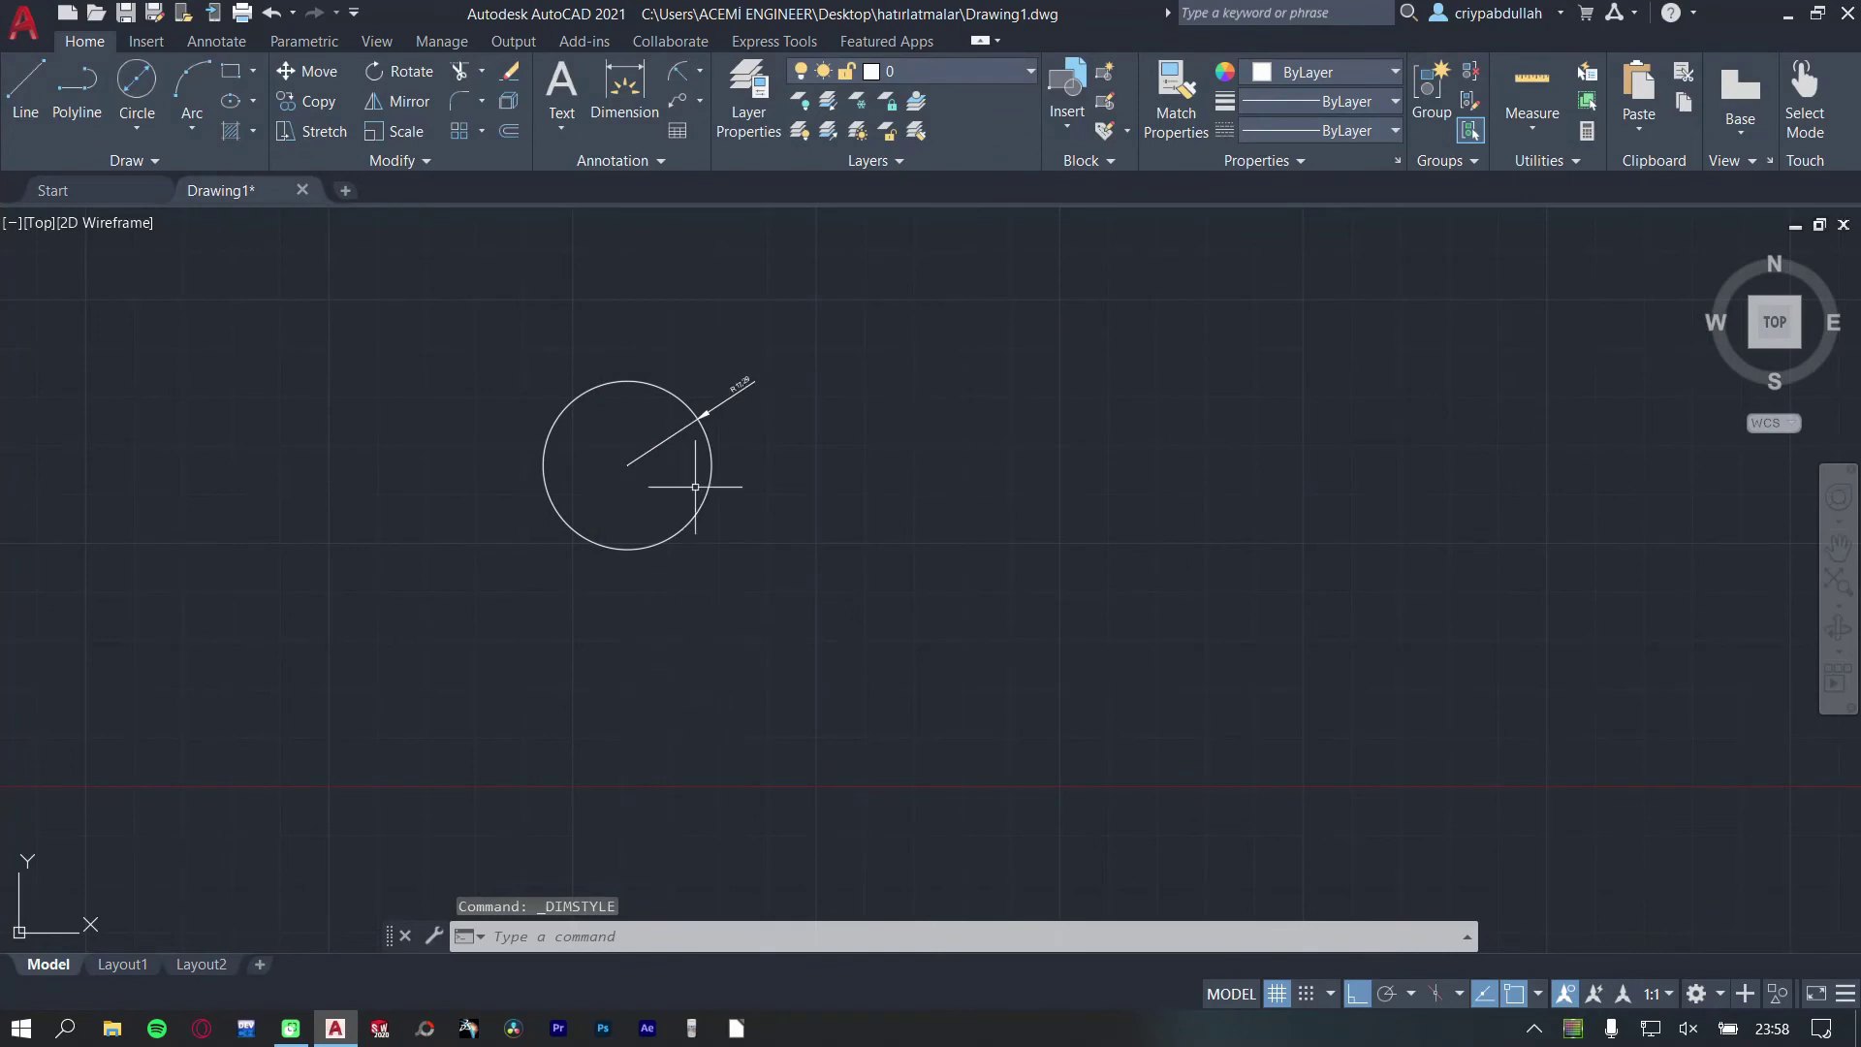
scroll(695, 487, "up", 2)
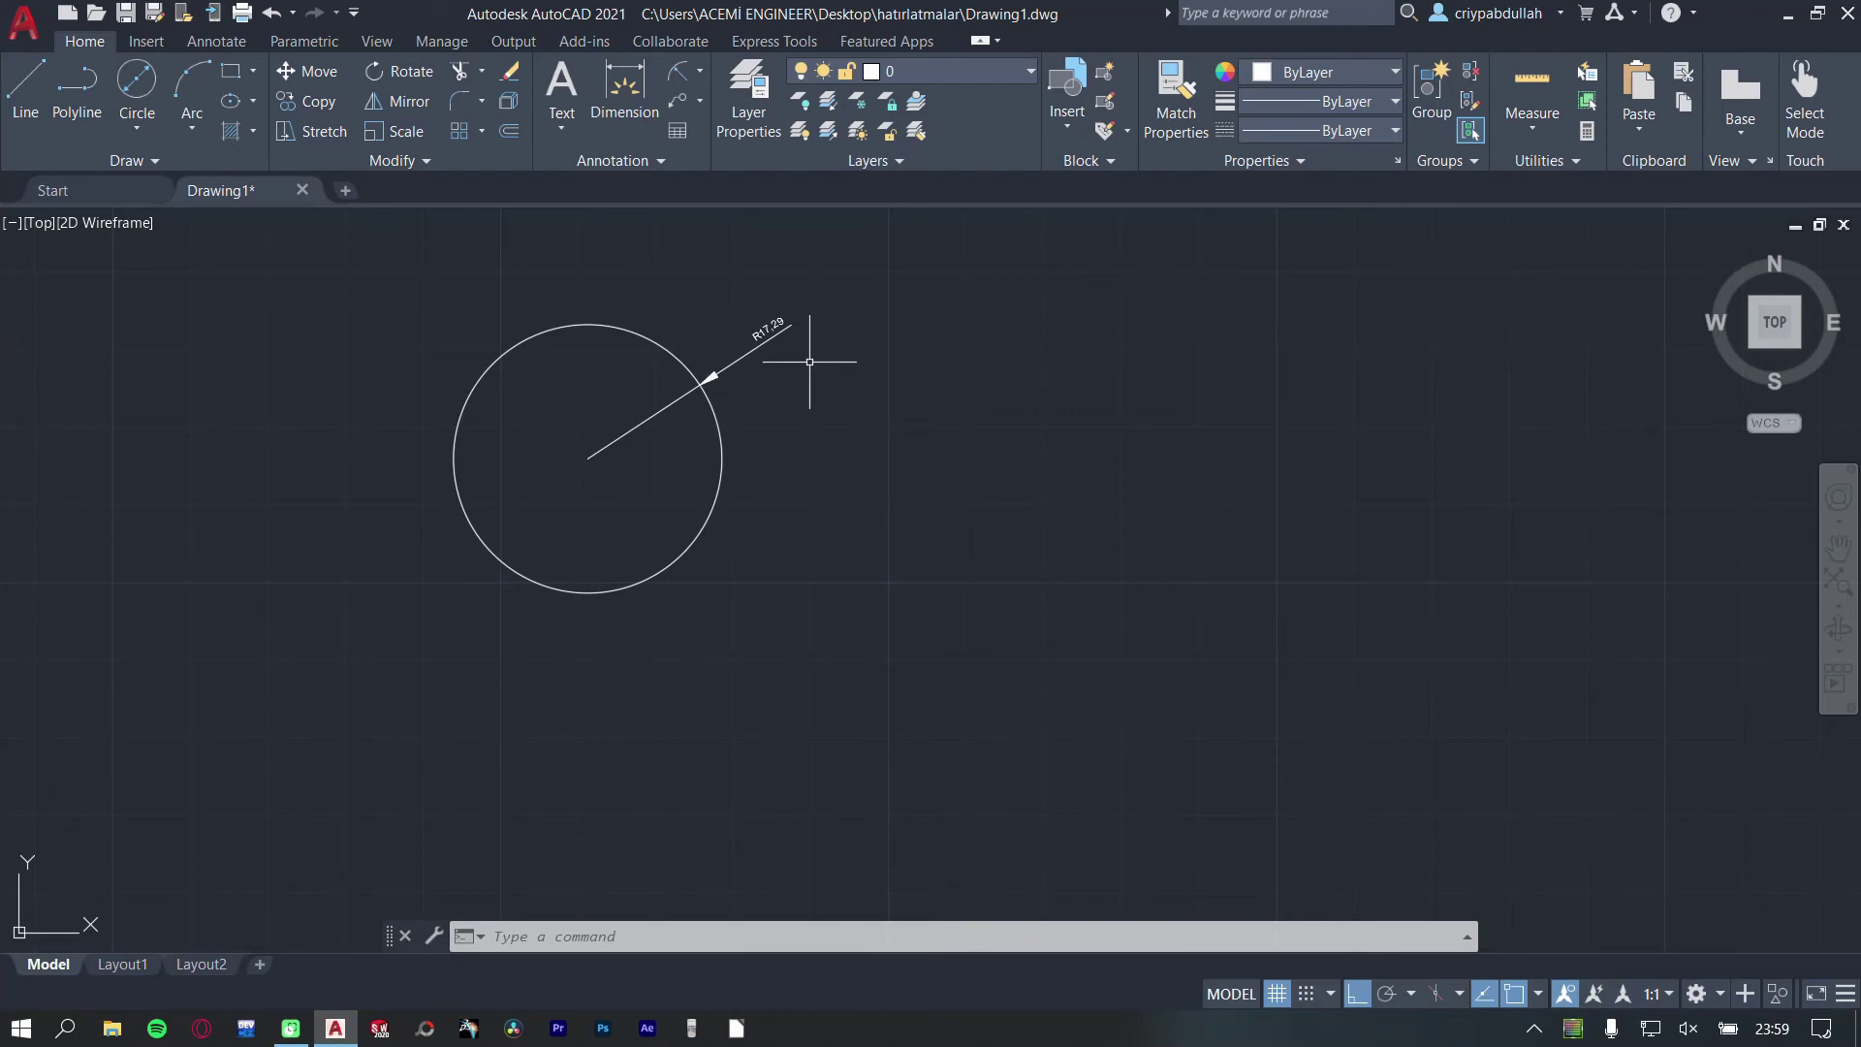
- Raise the ISO-25 dimension style's text height to 3
left_click(620, 160)
left_click(703, 218)
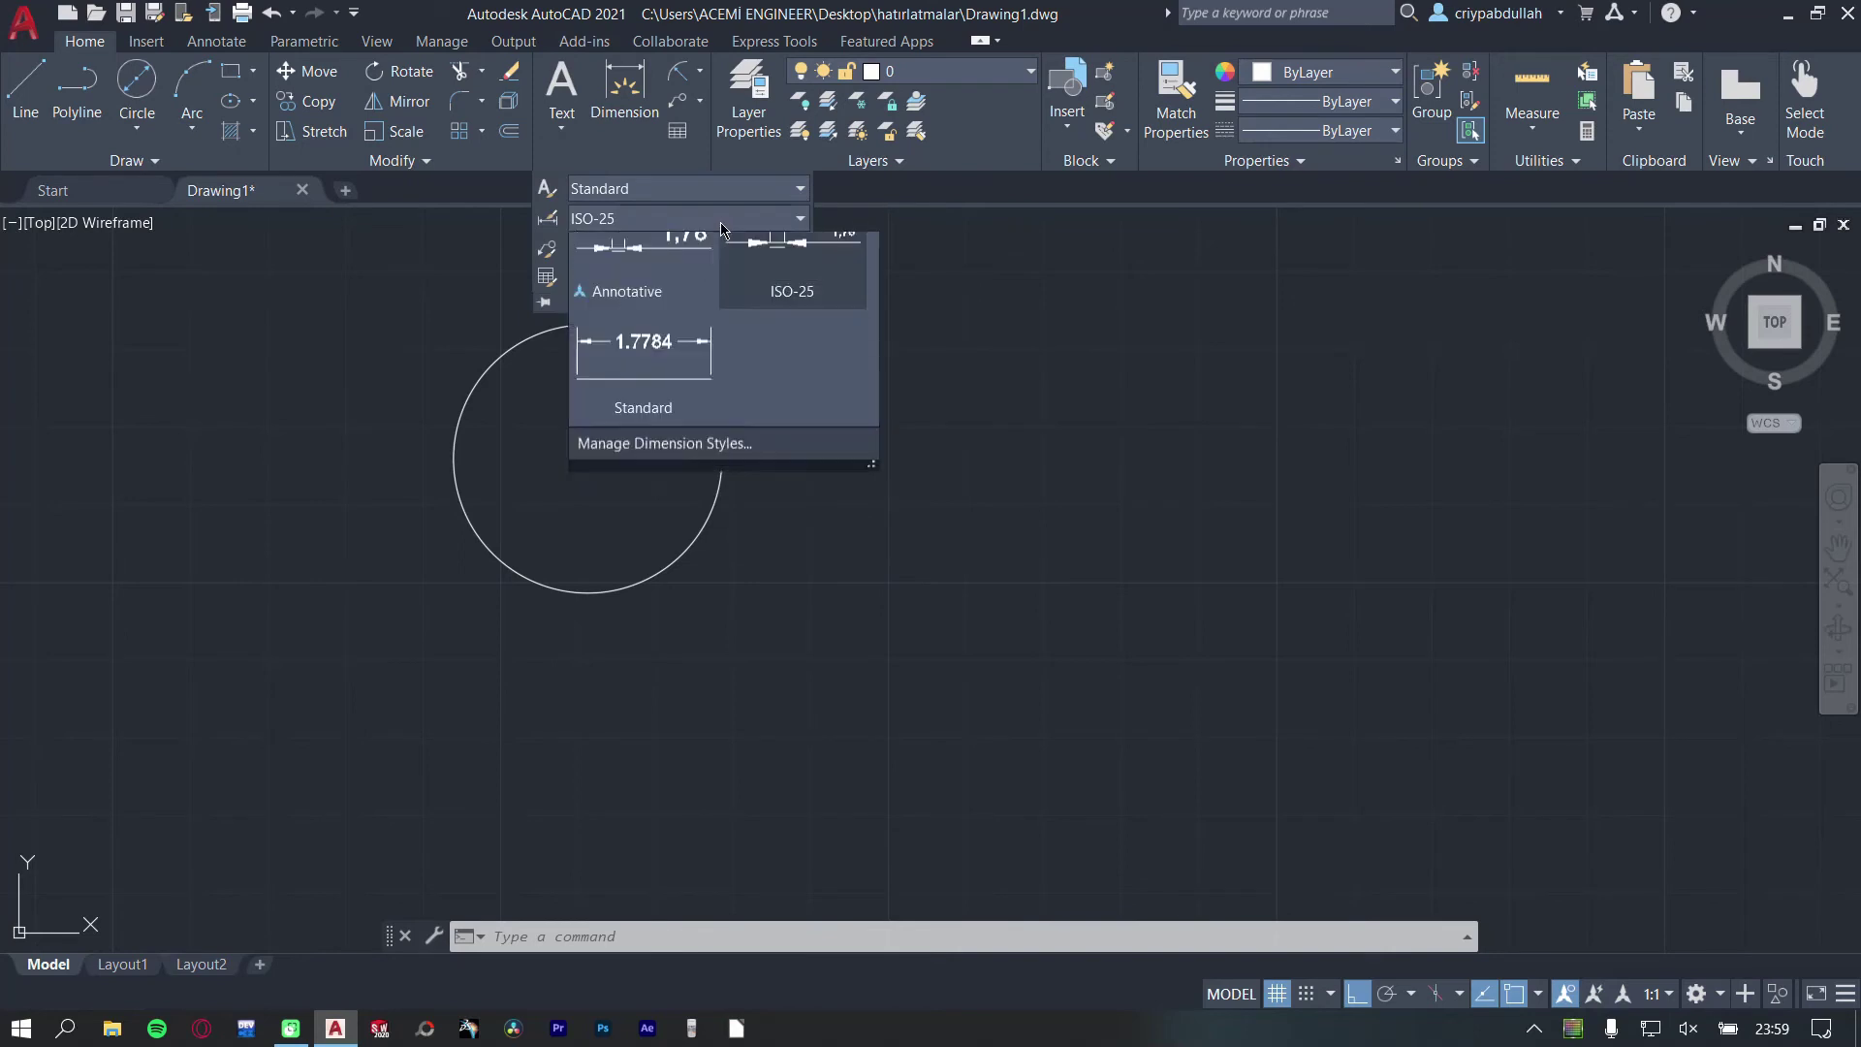
left_click(1096, 387)
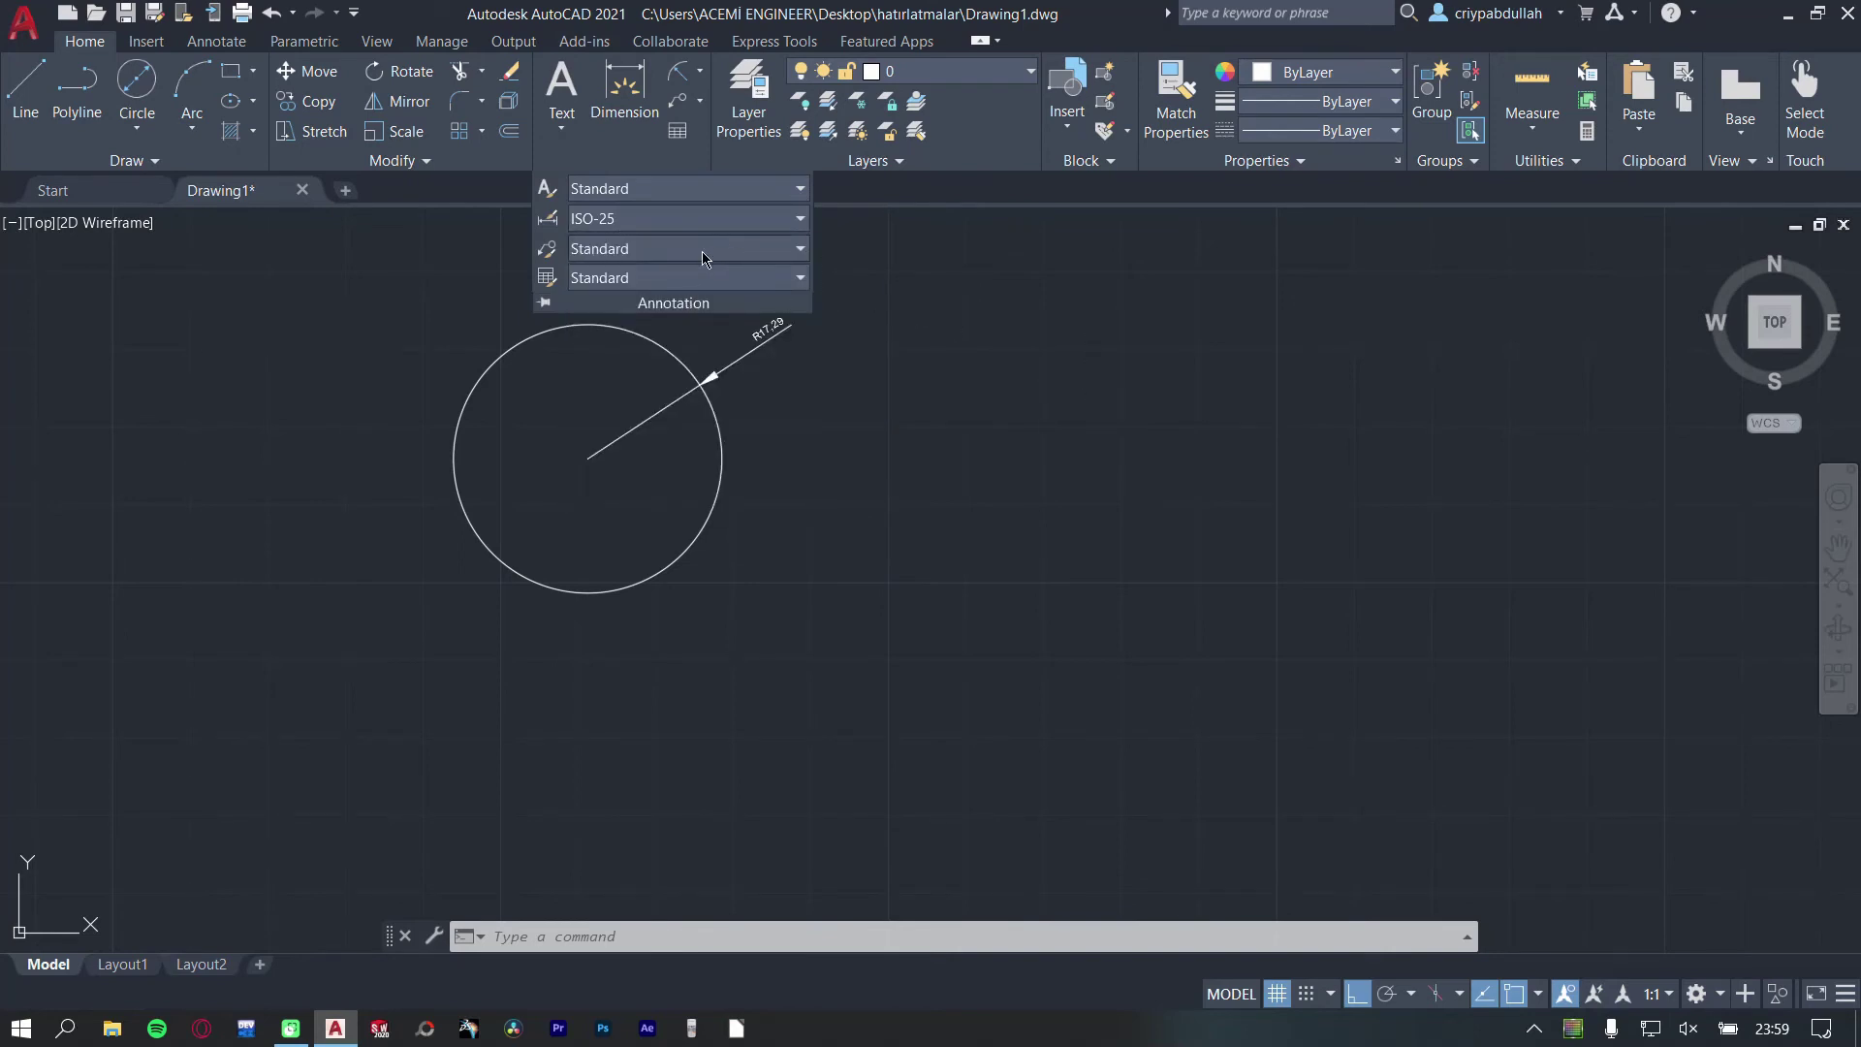
left_click(702, 218)
left_click(832, 475)
left_click(547, 218)
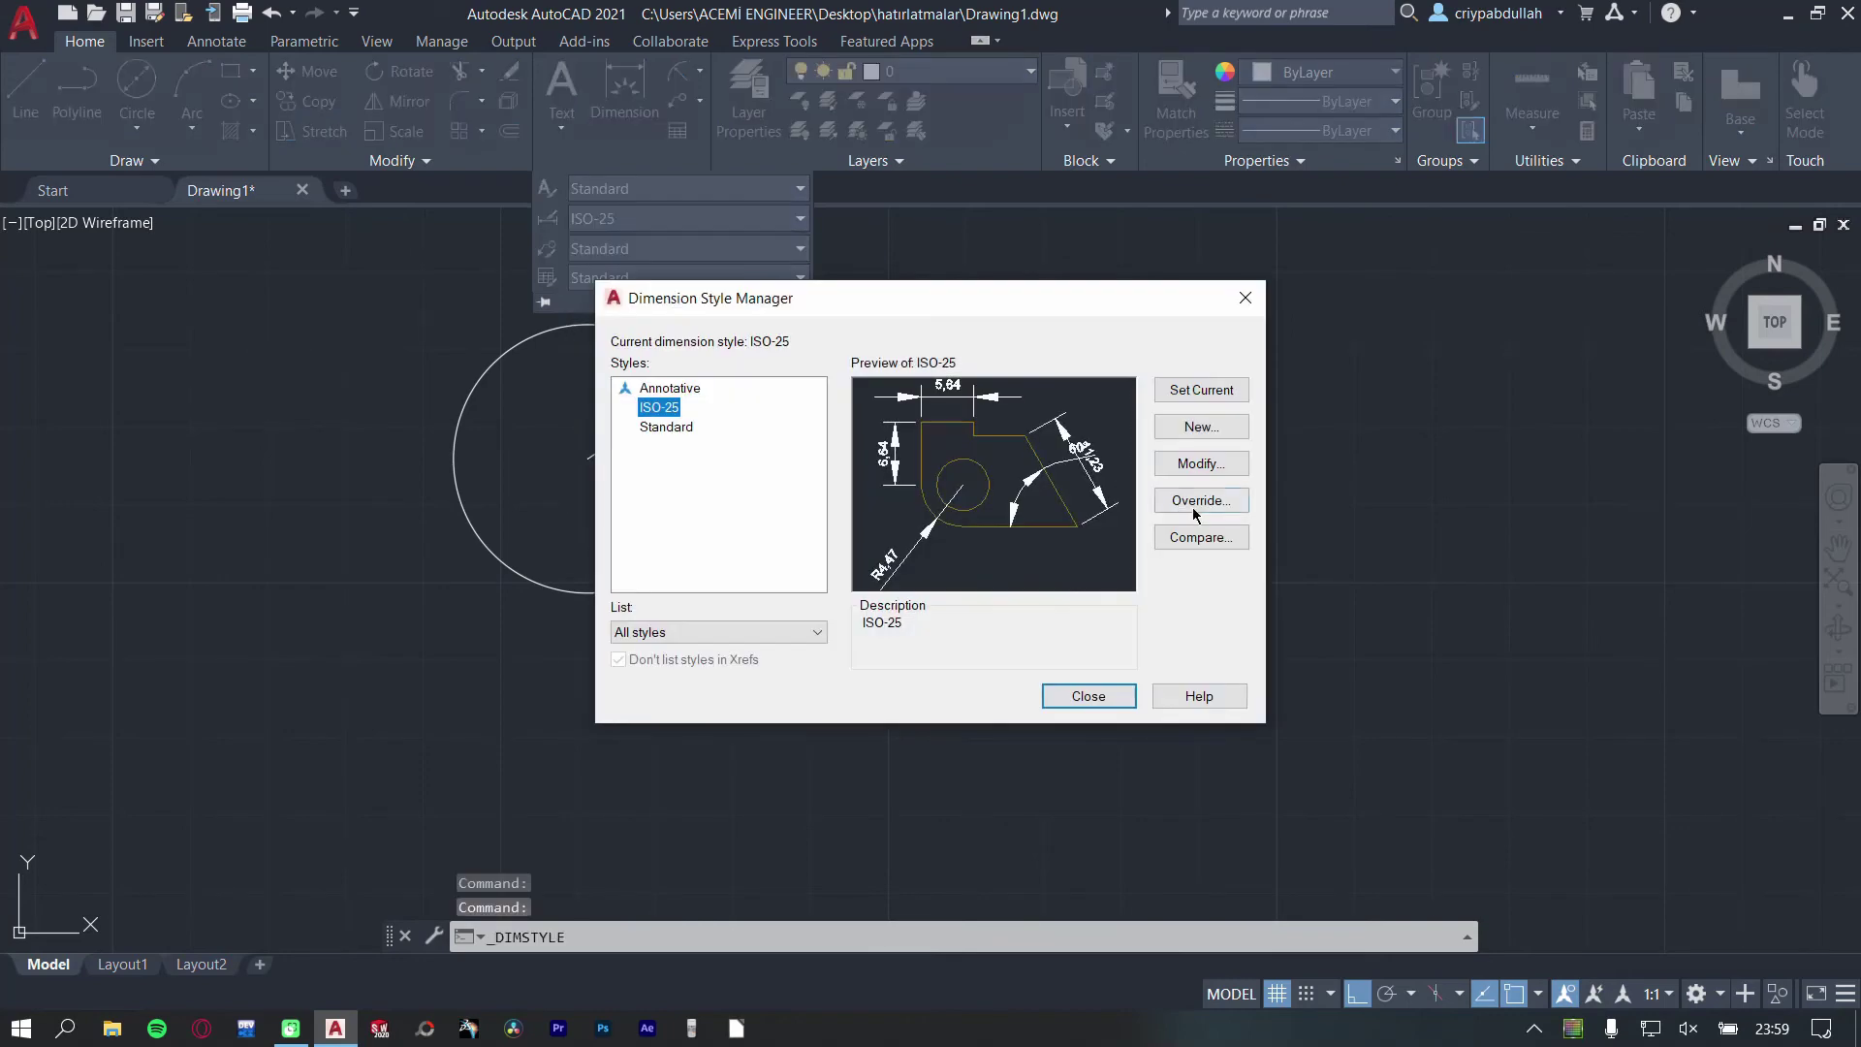
left_click(1201, 463)
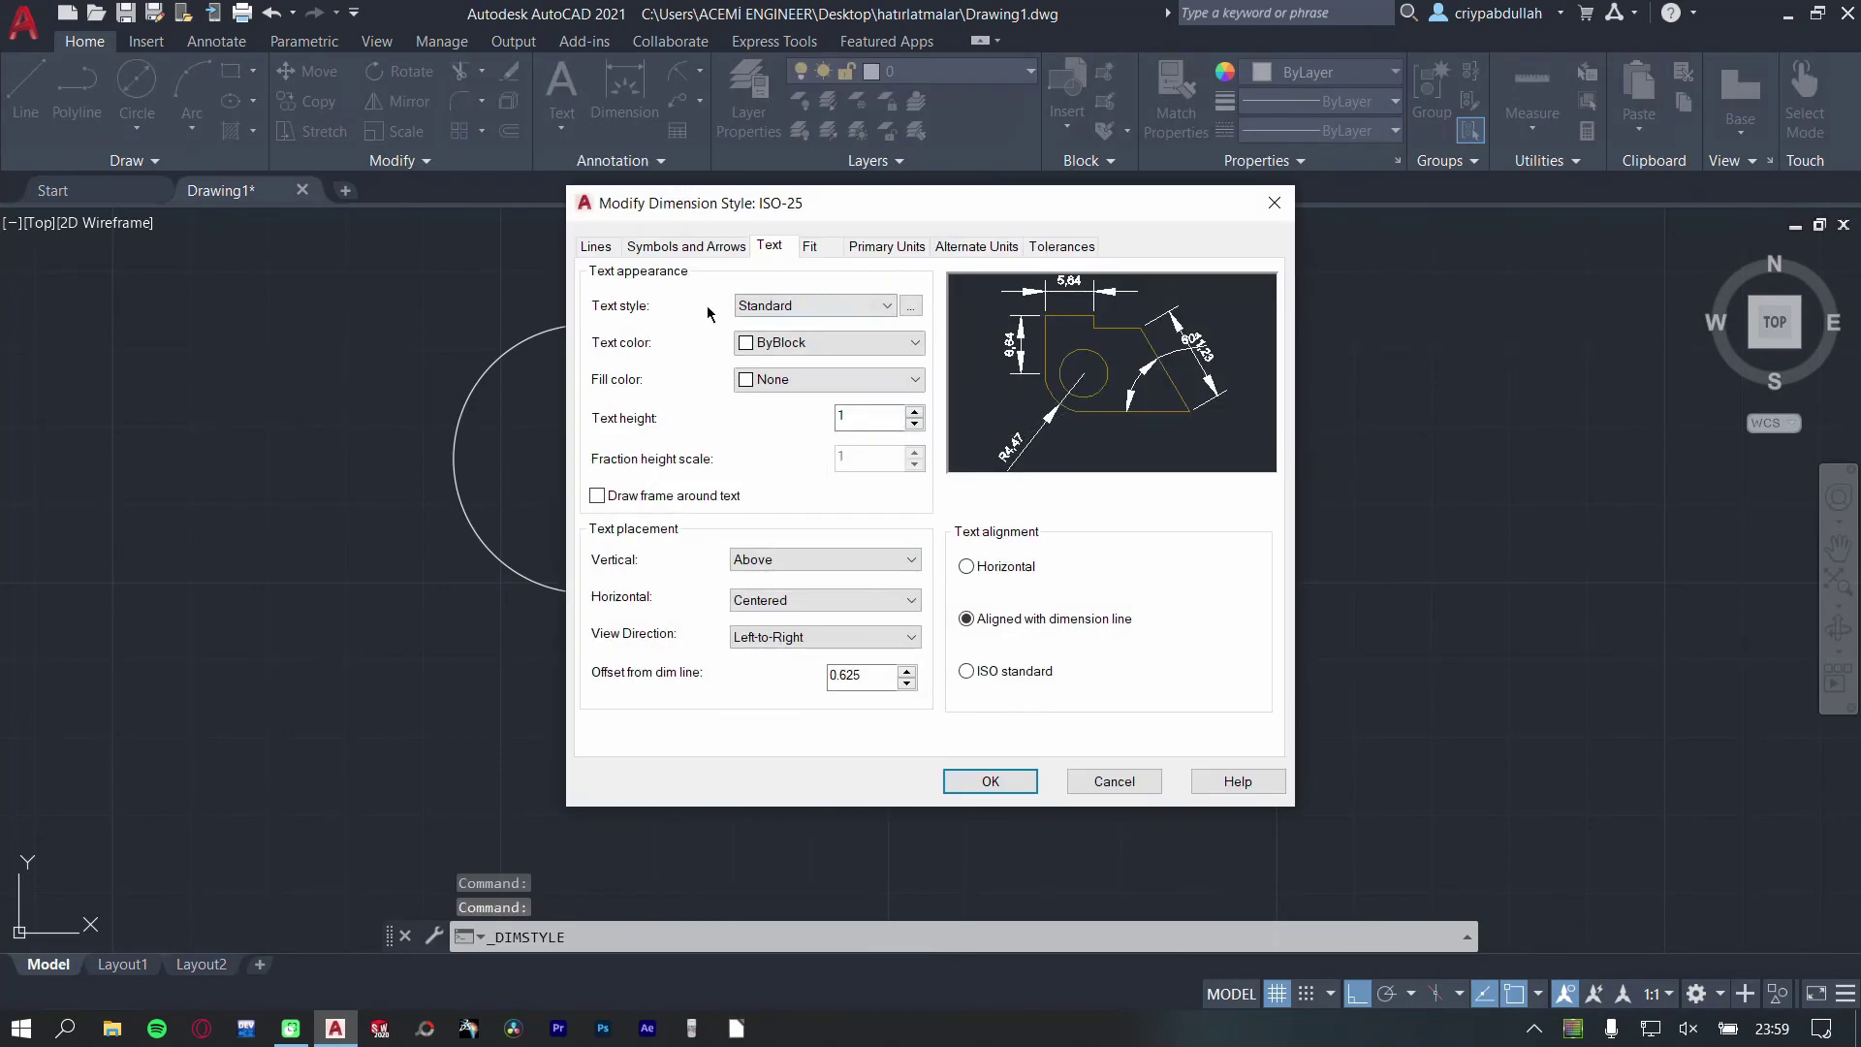
double_click(868, 417)
type("3")
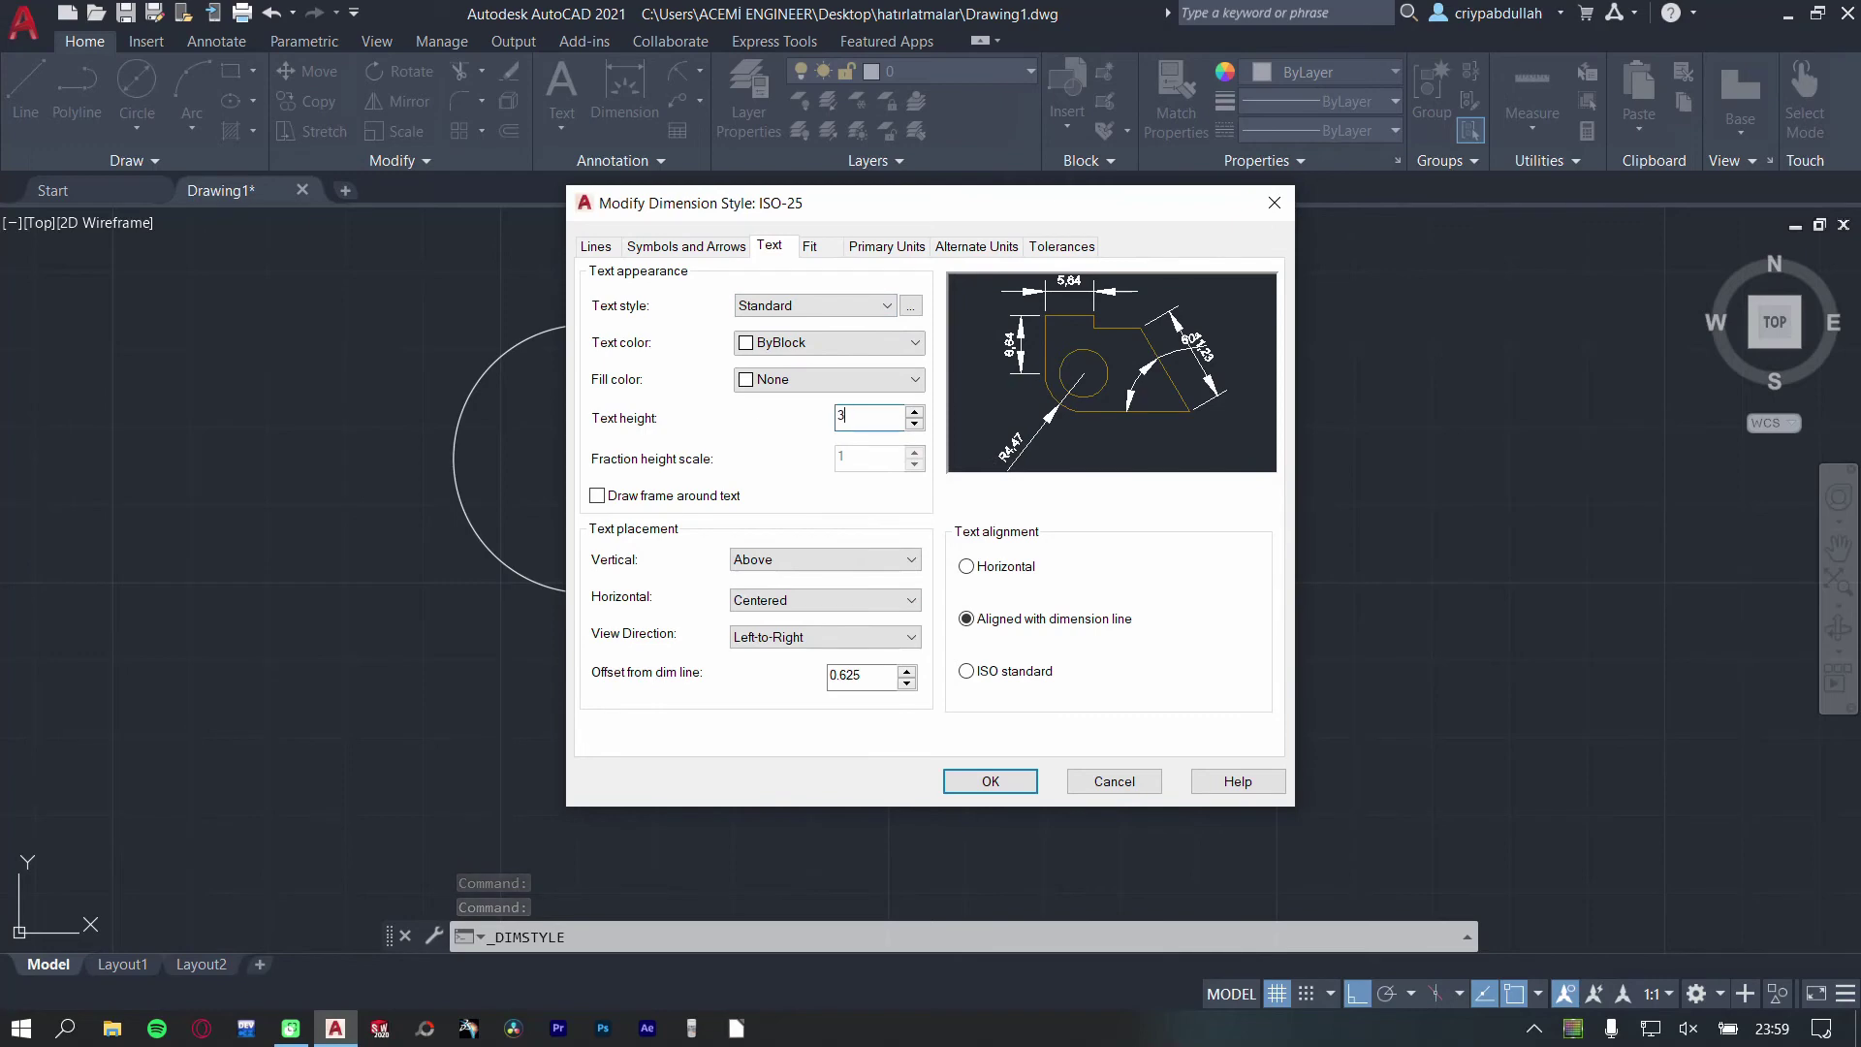
left_click(990, 782)
left_click(1089, 695)
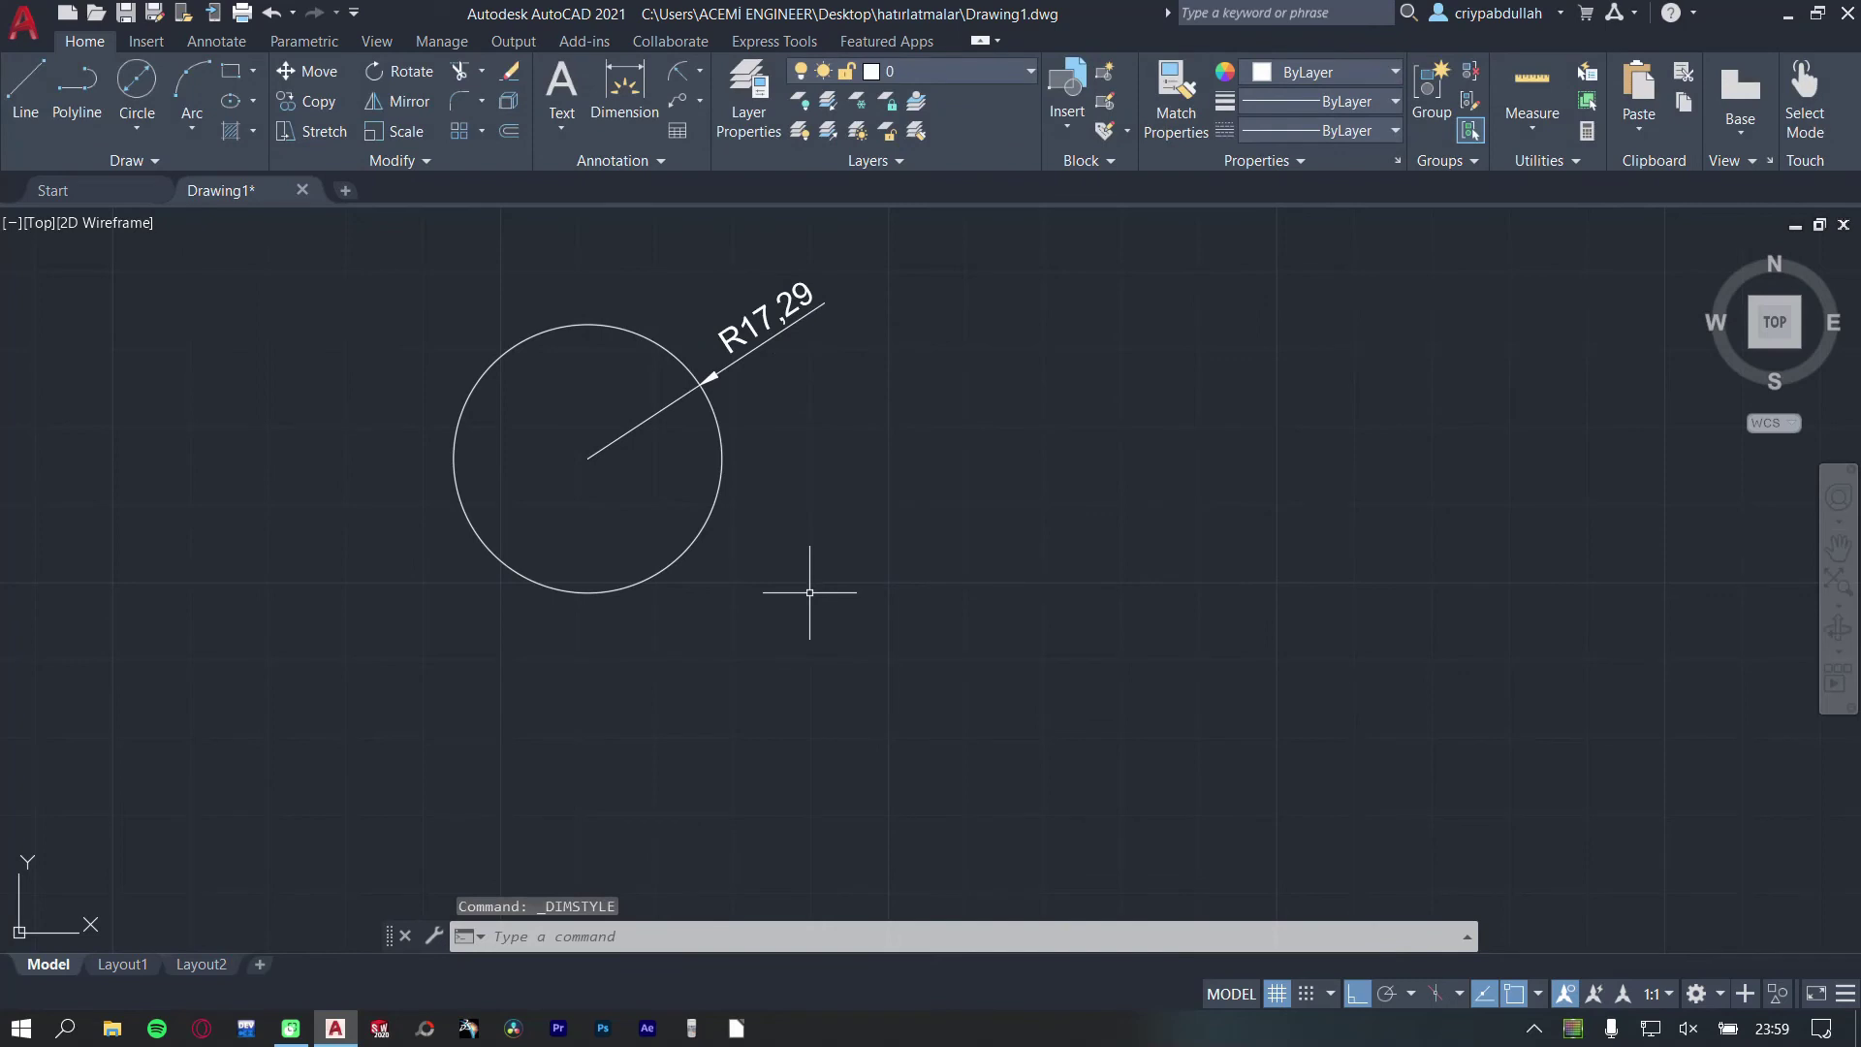
- Erase the circle and its R17.29 radius dimension with a window selection
left_click_drag(809, 592, 543, 407)
key("Delete")
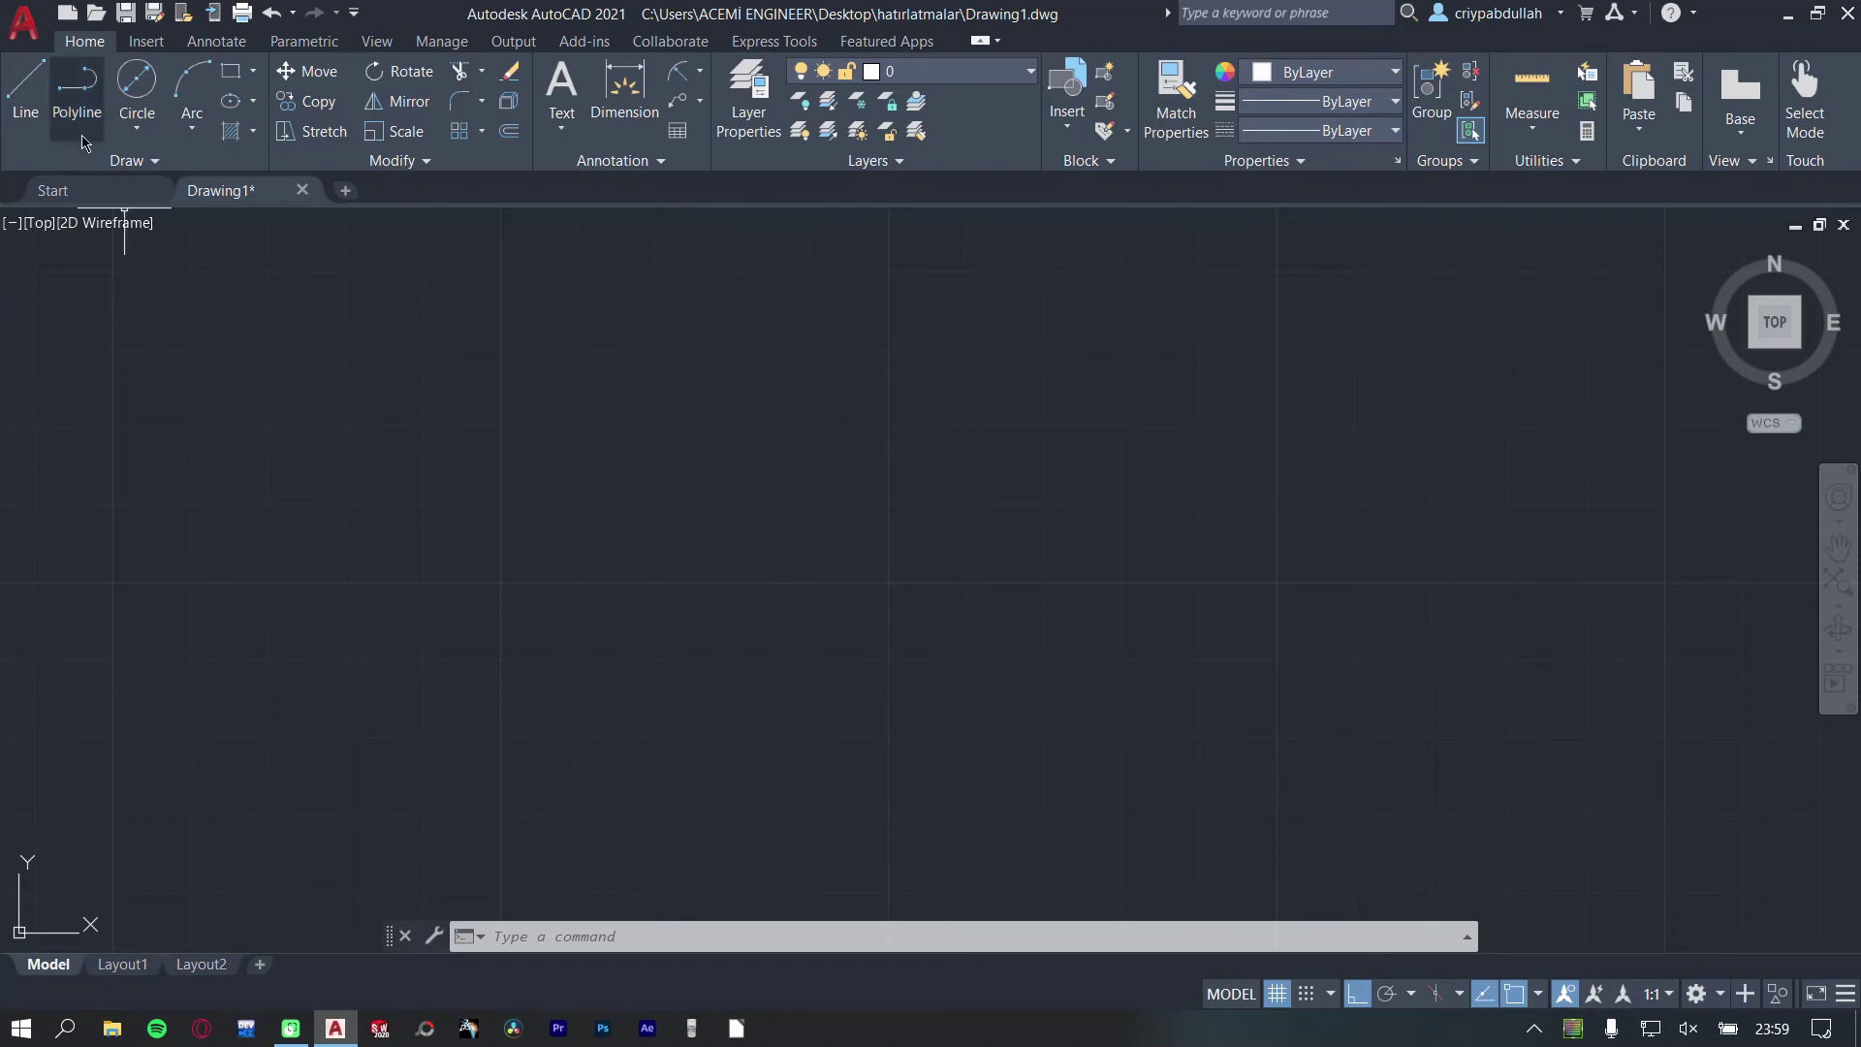
left_click(137, 131)
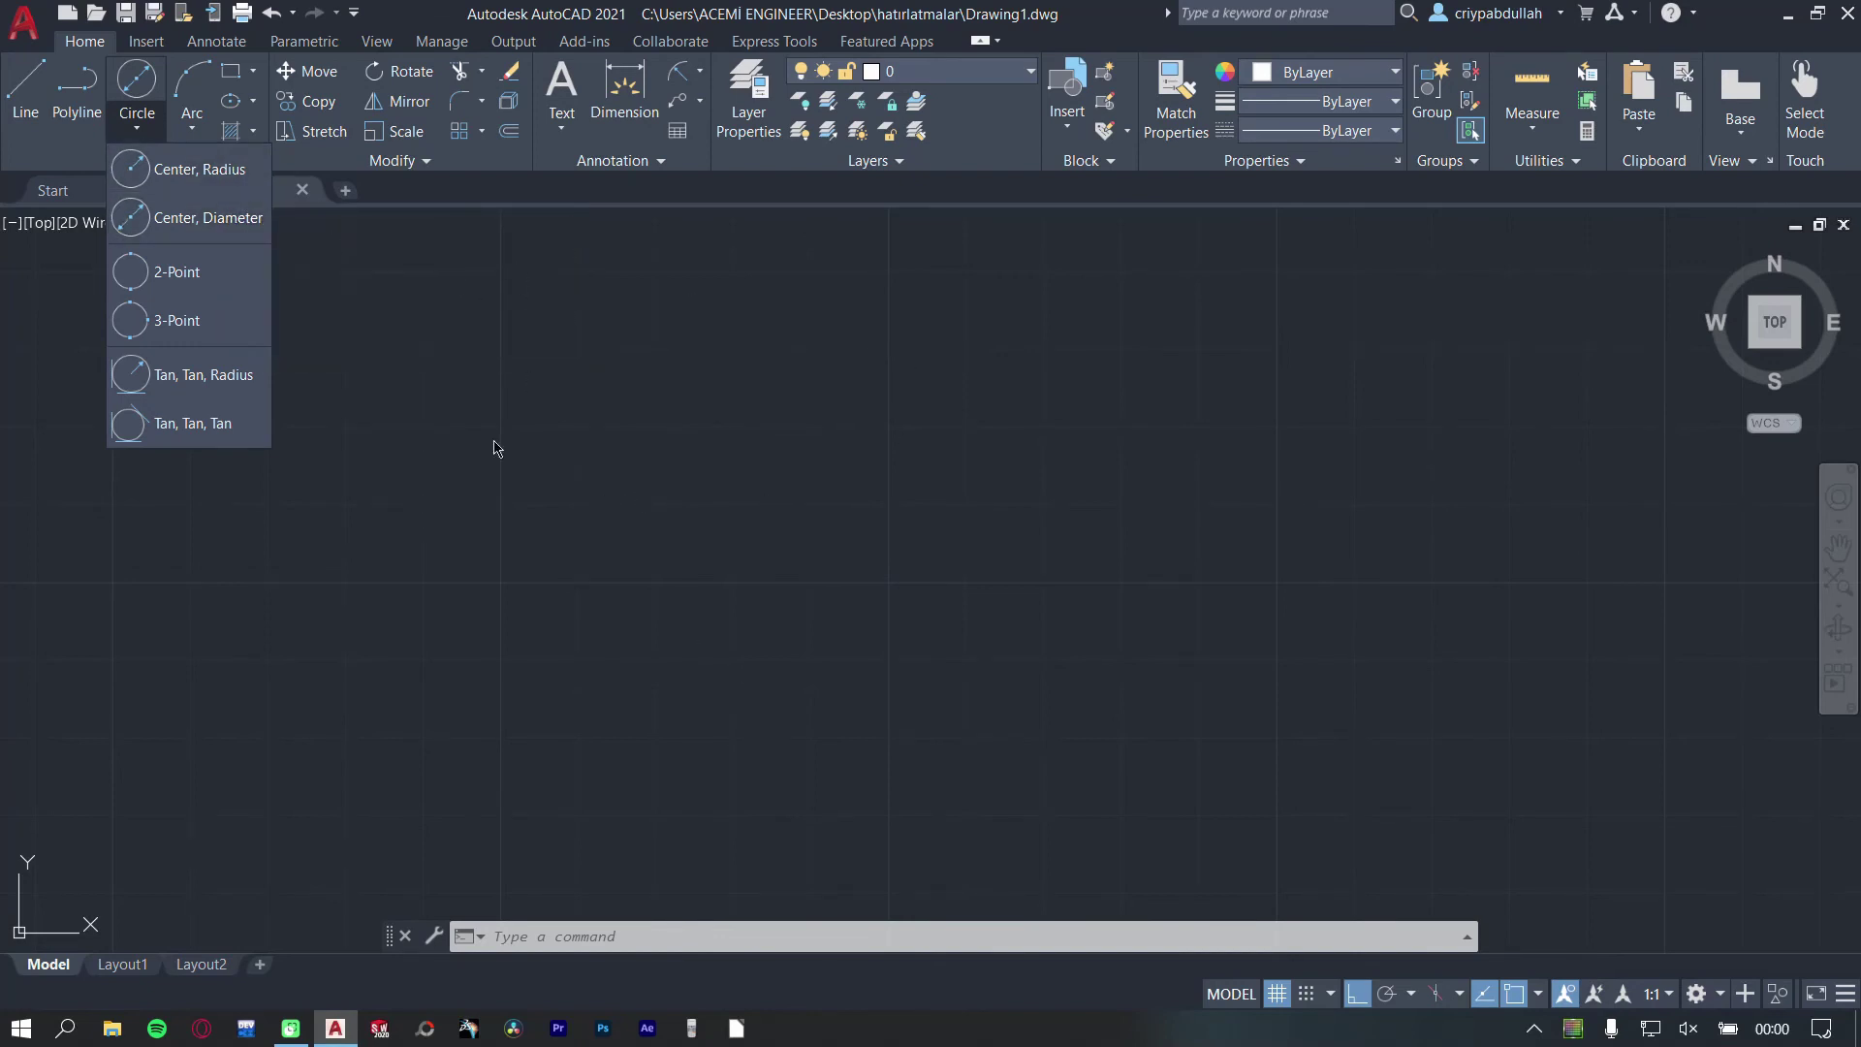
left_click(136, 120)
left_click(142, 132)
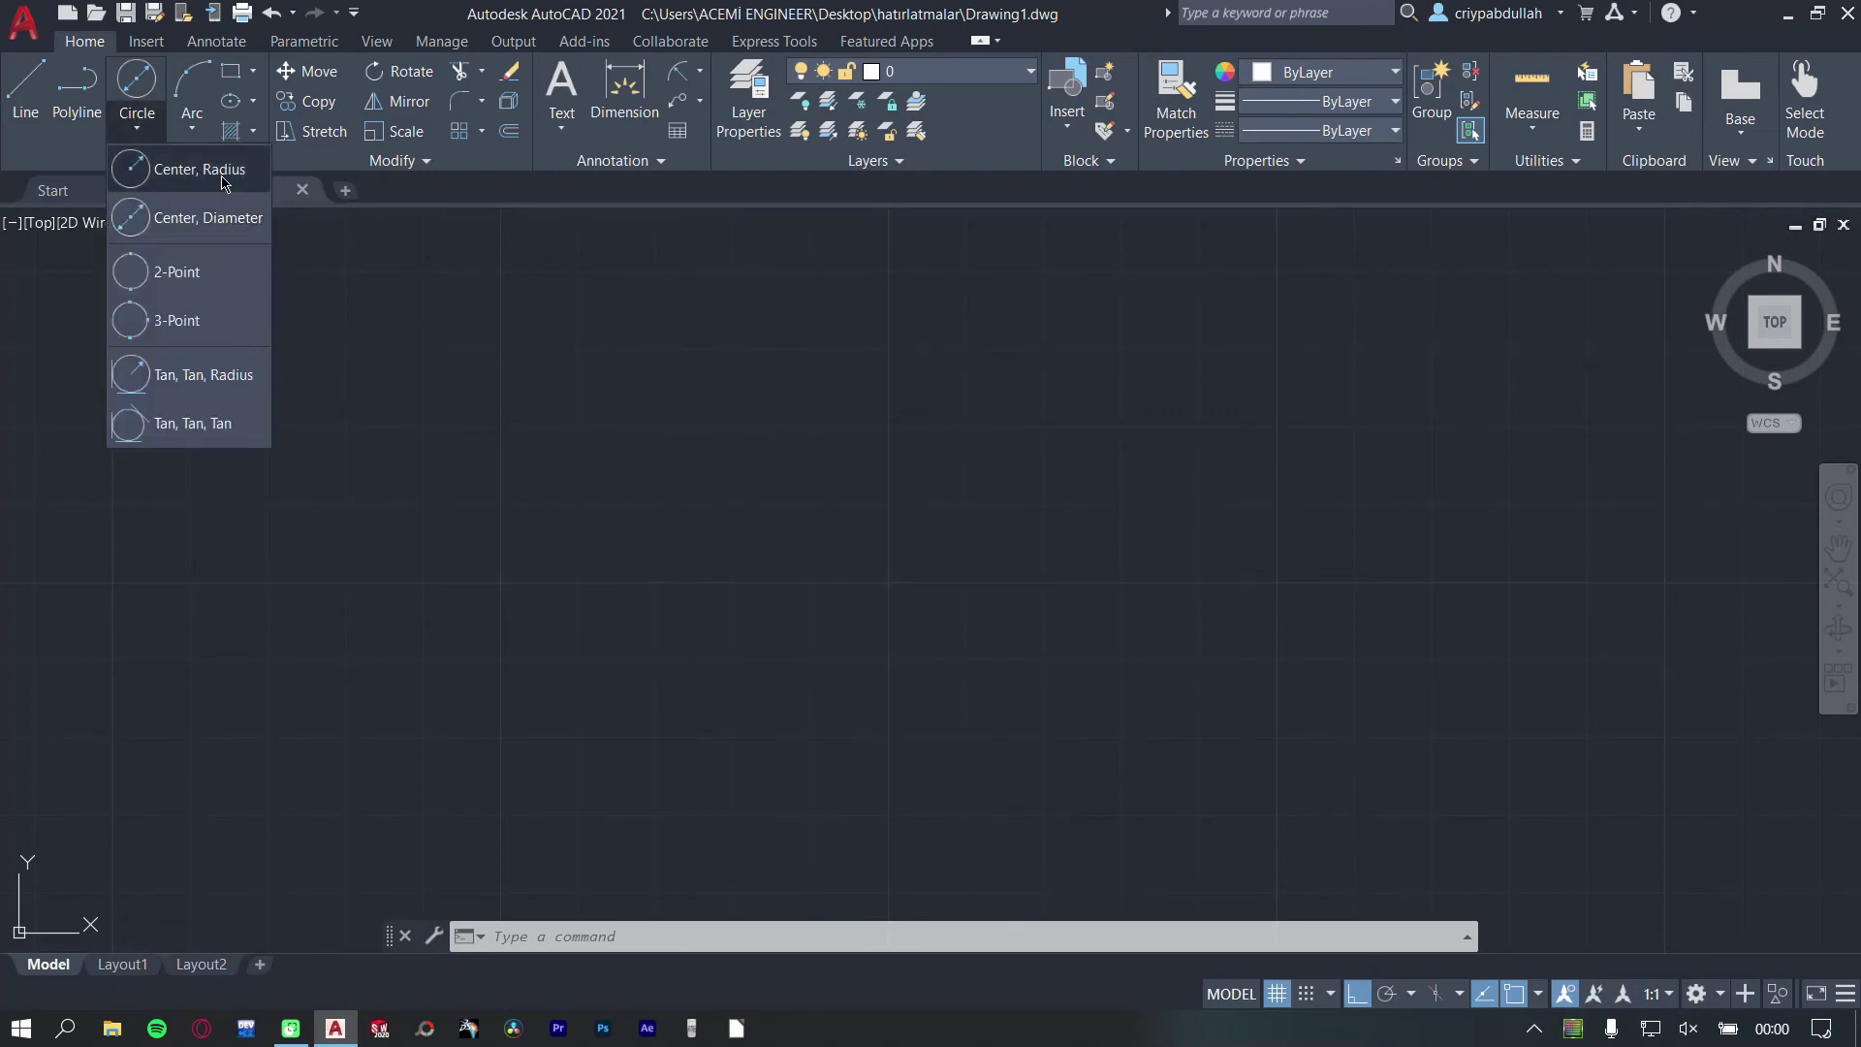
left_click(169, 166)
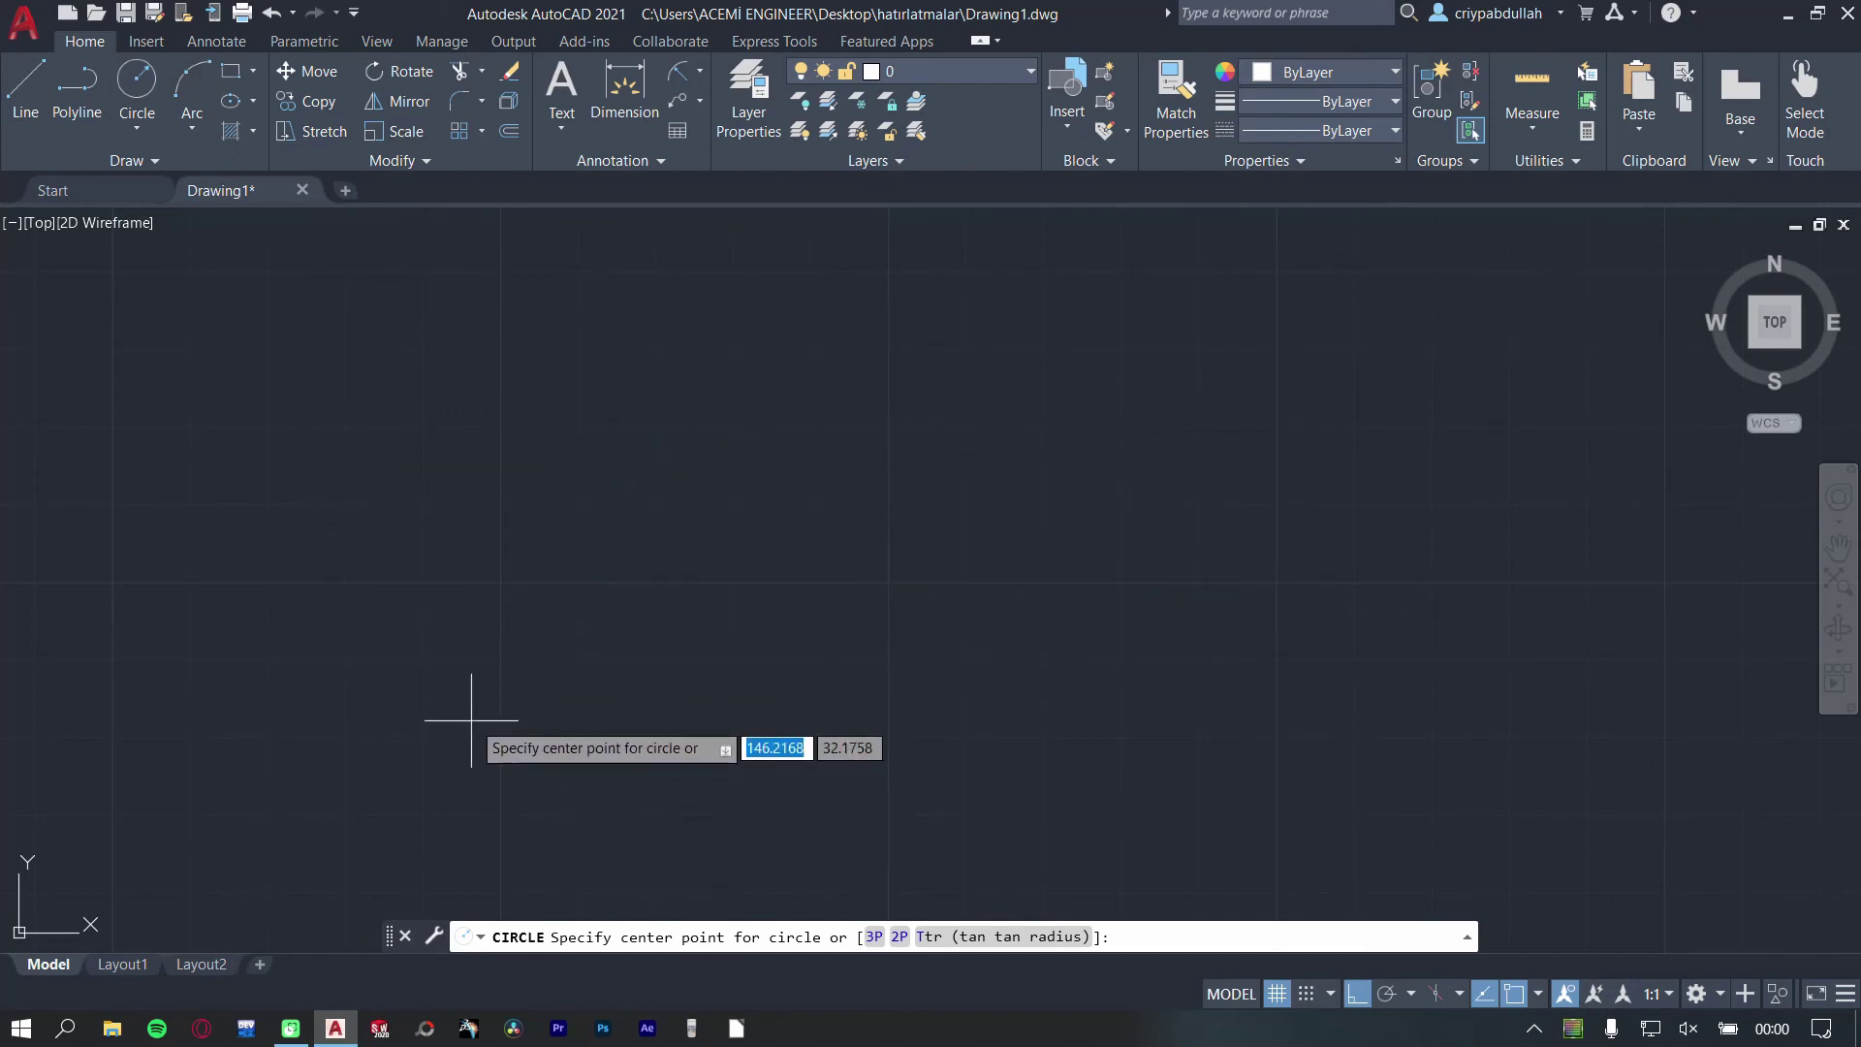
left_click(126, 80)
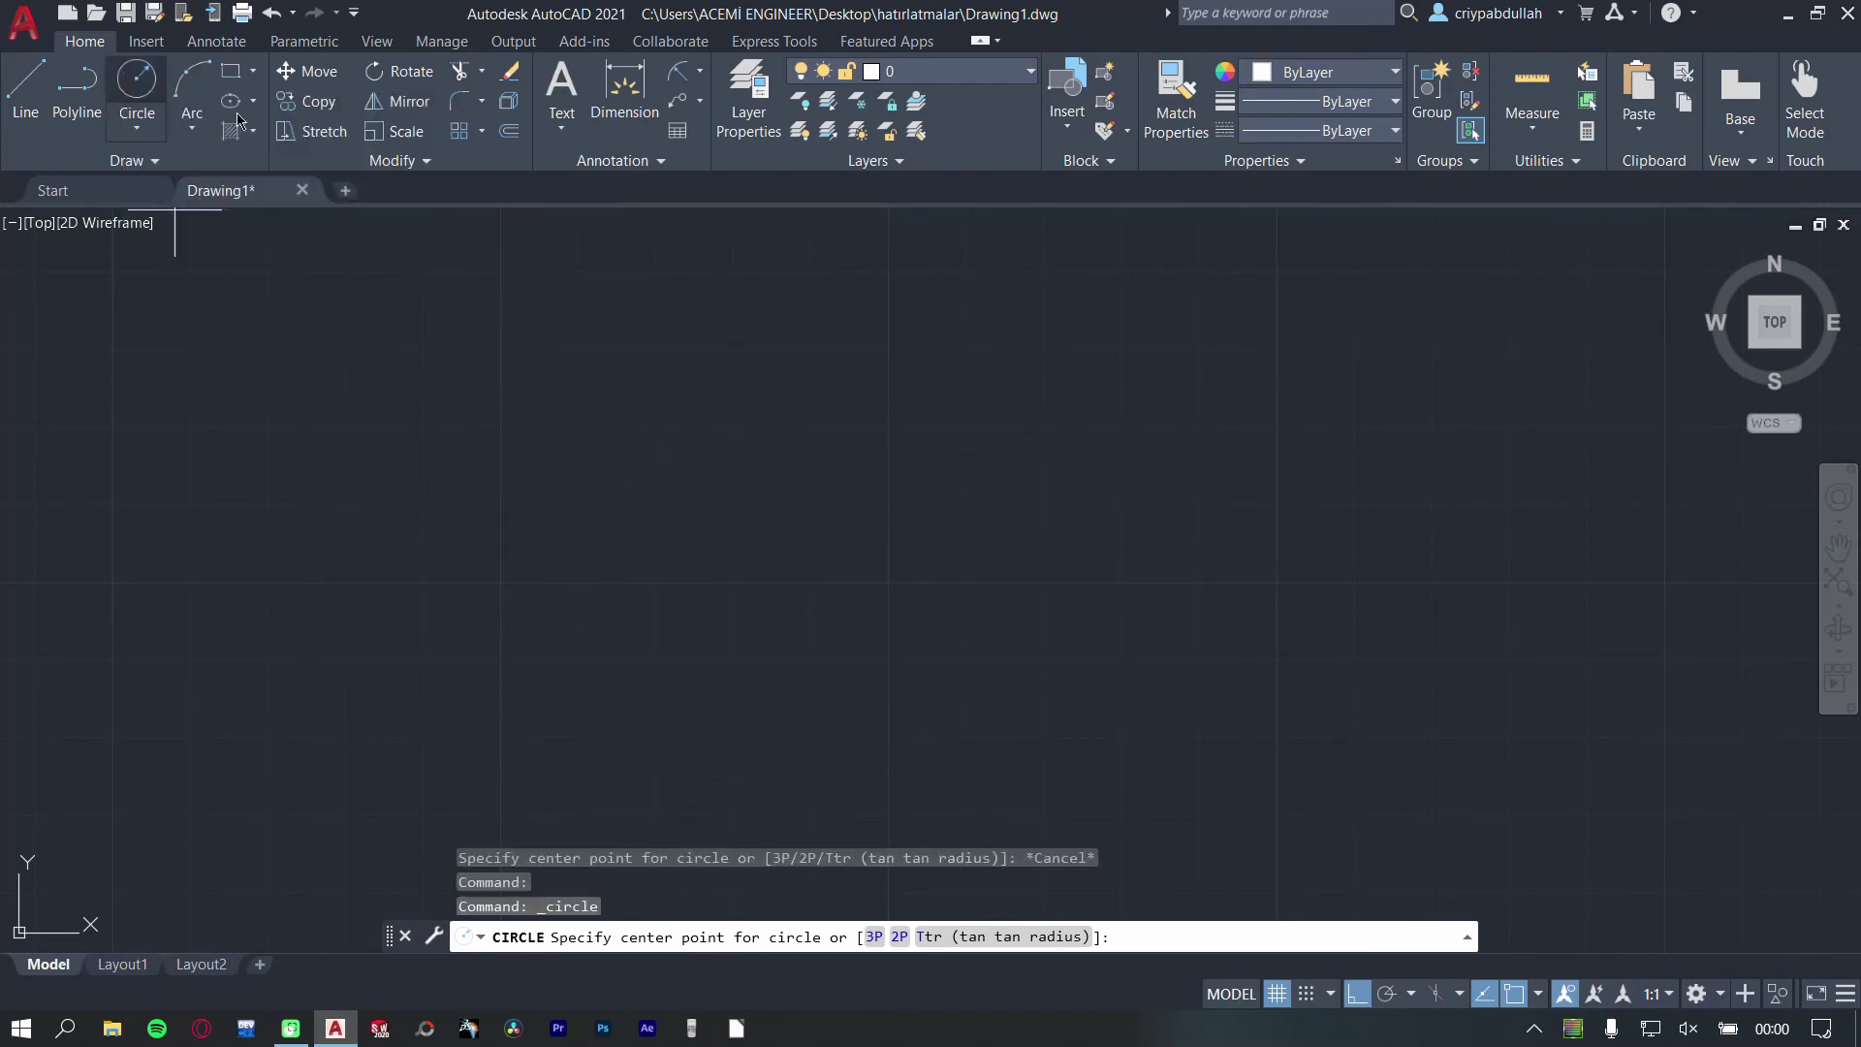
left_click(697, 478)
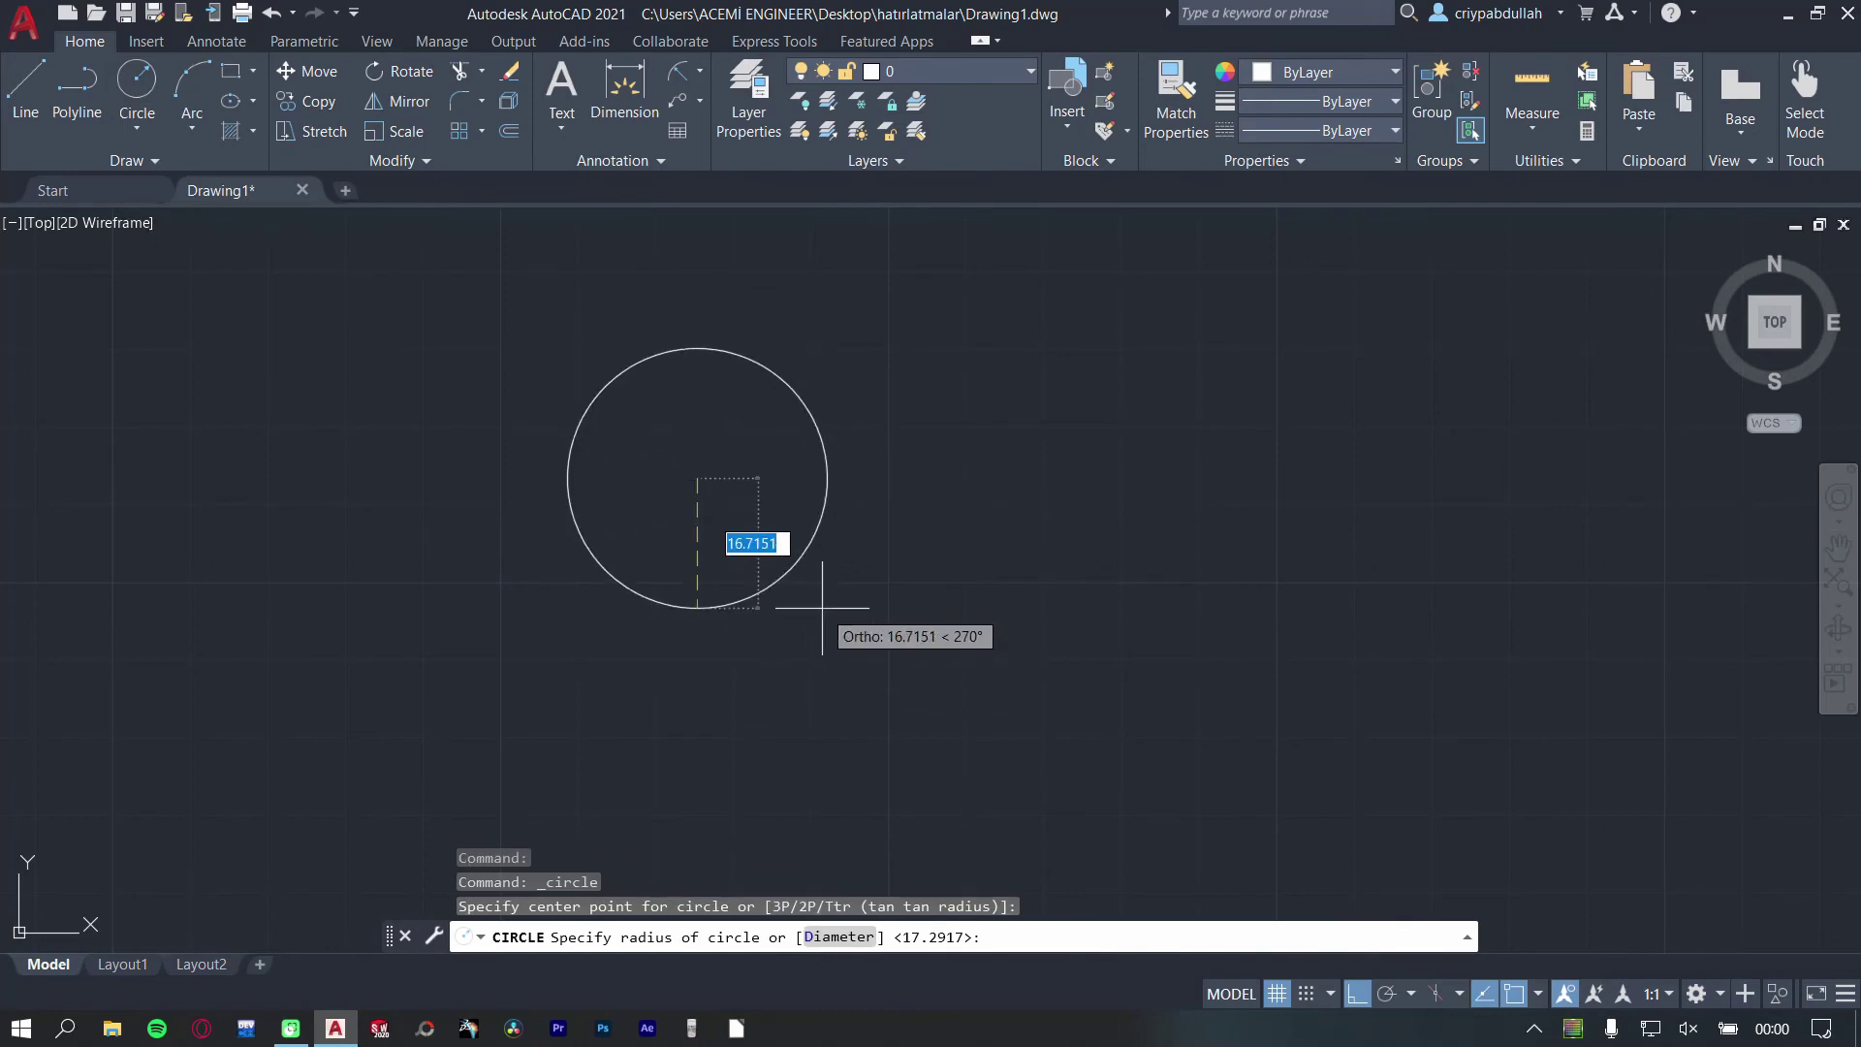
type("20")
key("Return")
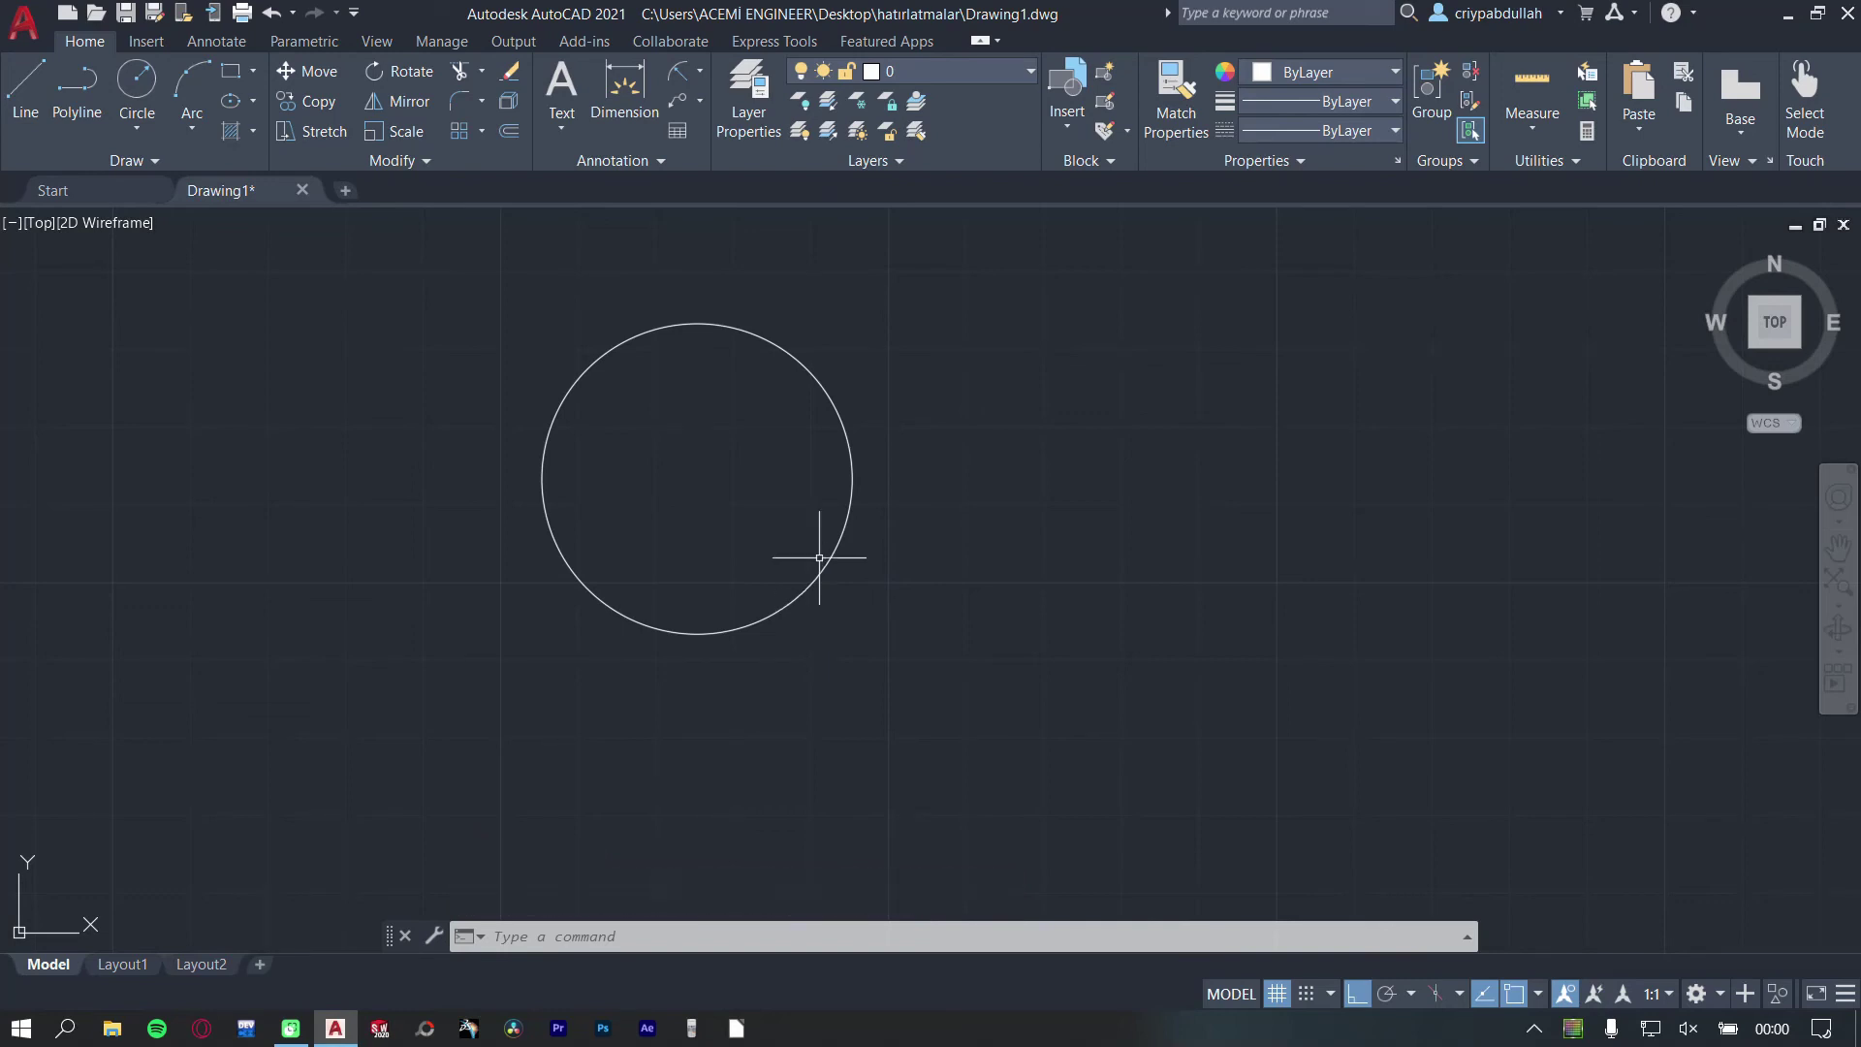
left_click(852, 463)
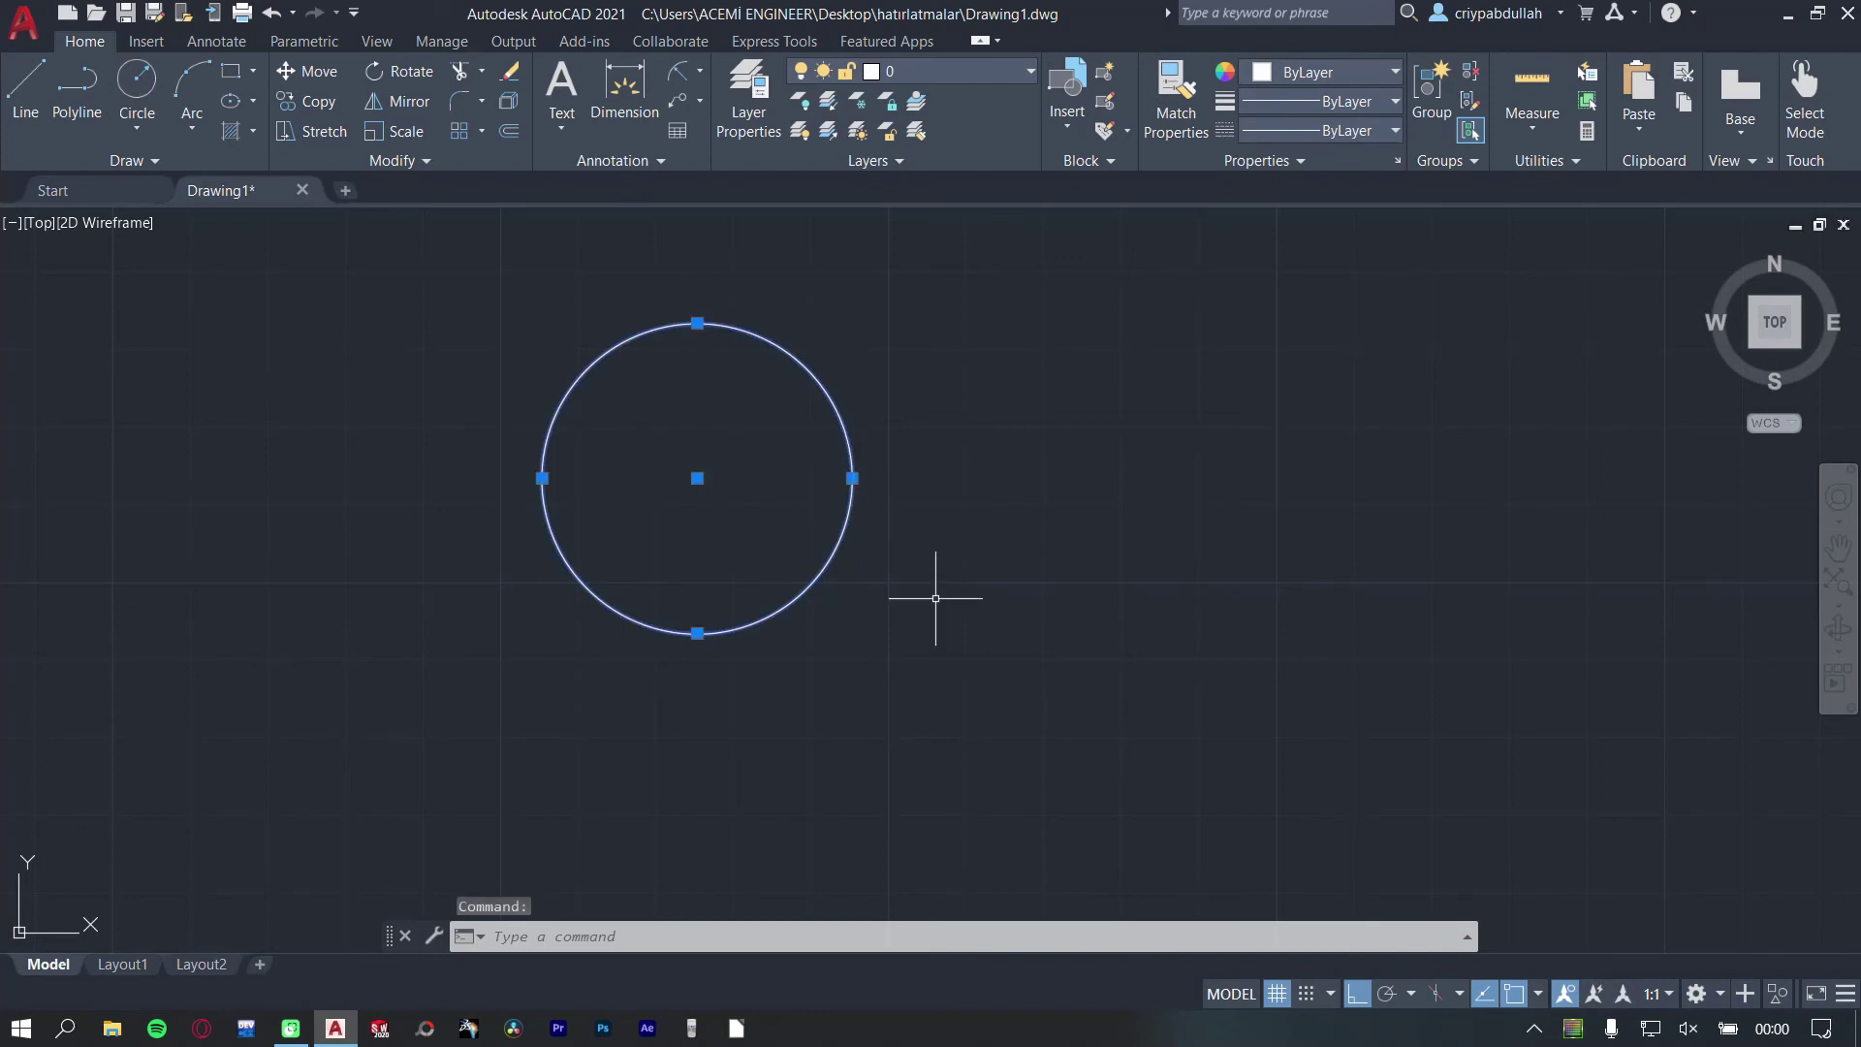
key("Delete")
left_click(136, 126)
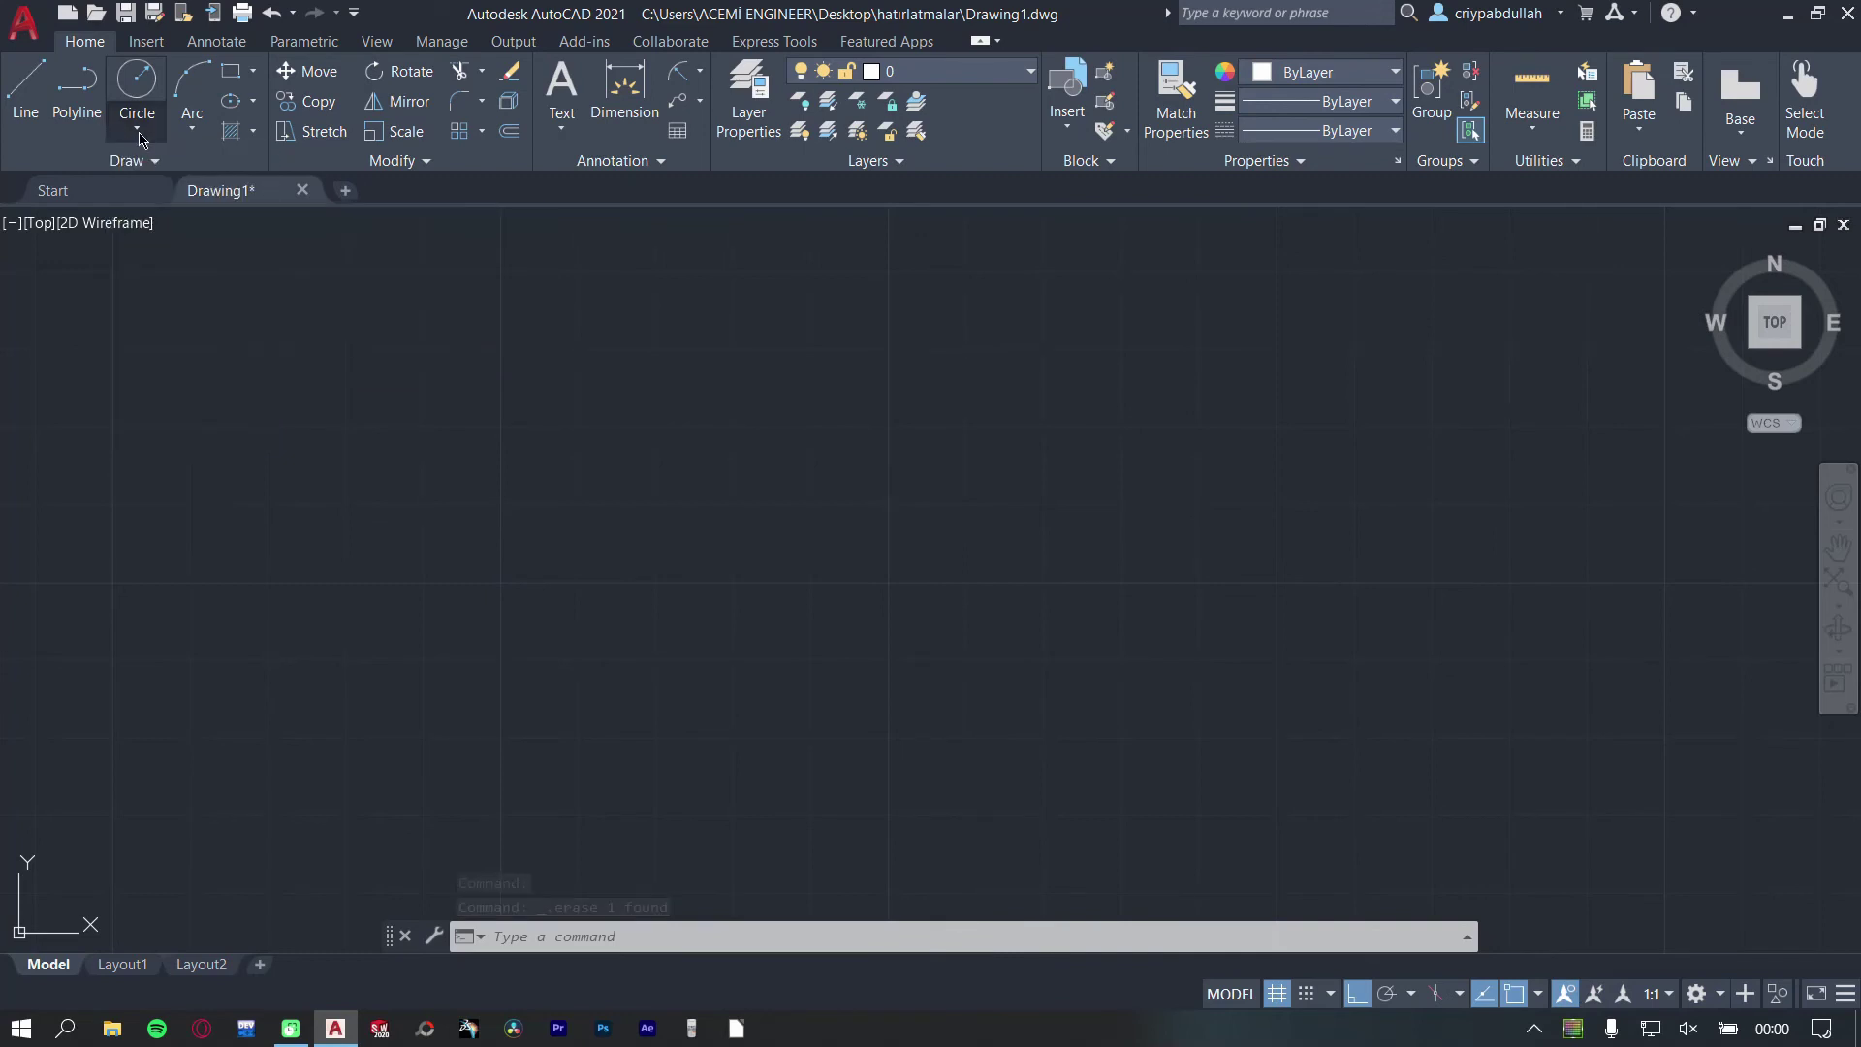
- Draw the large left circle with Center, Radius after abandoning a first attempt
left_click(140, 89)
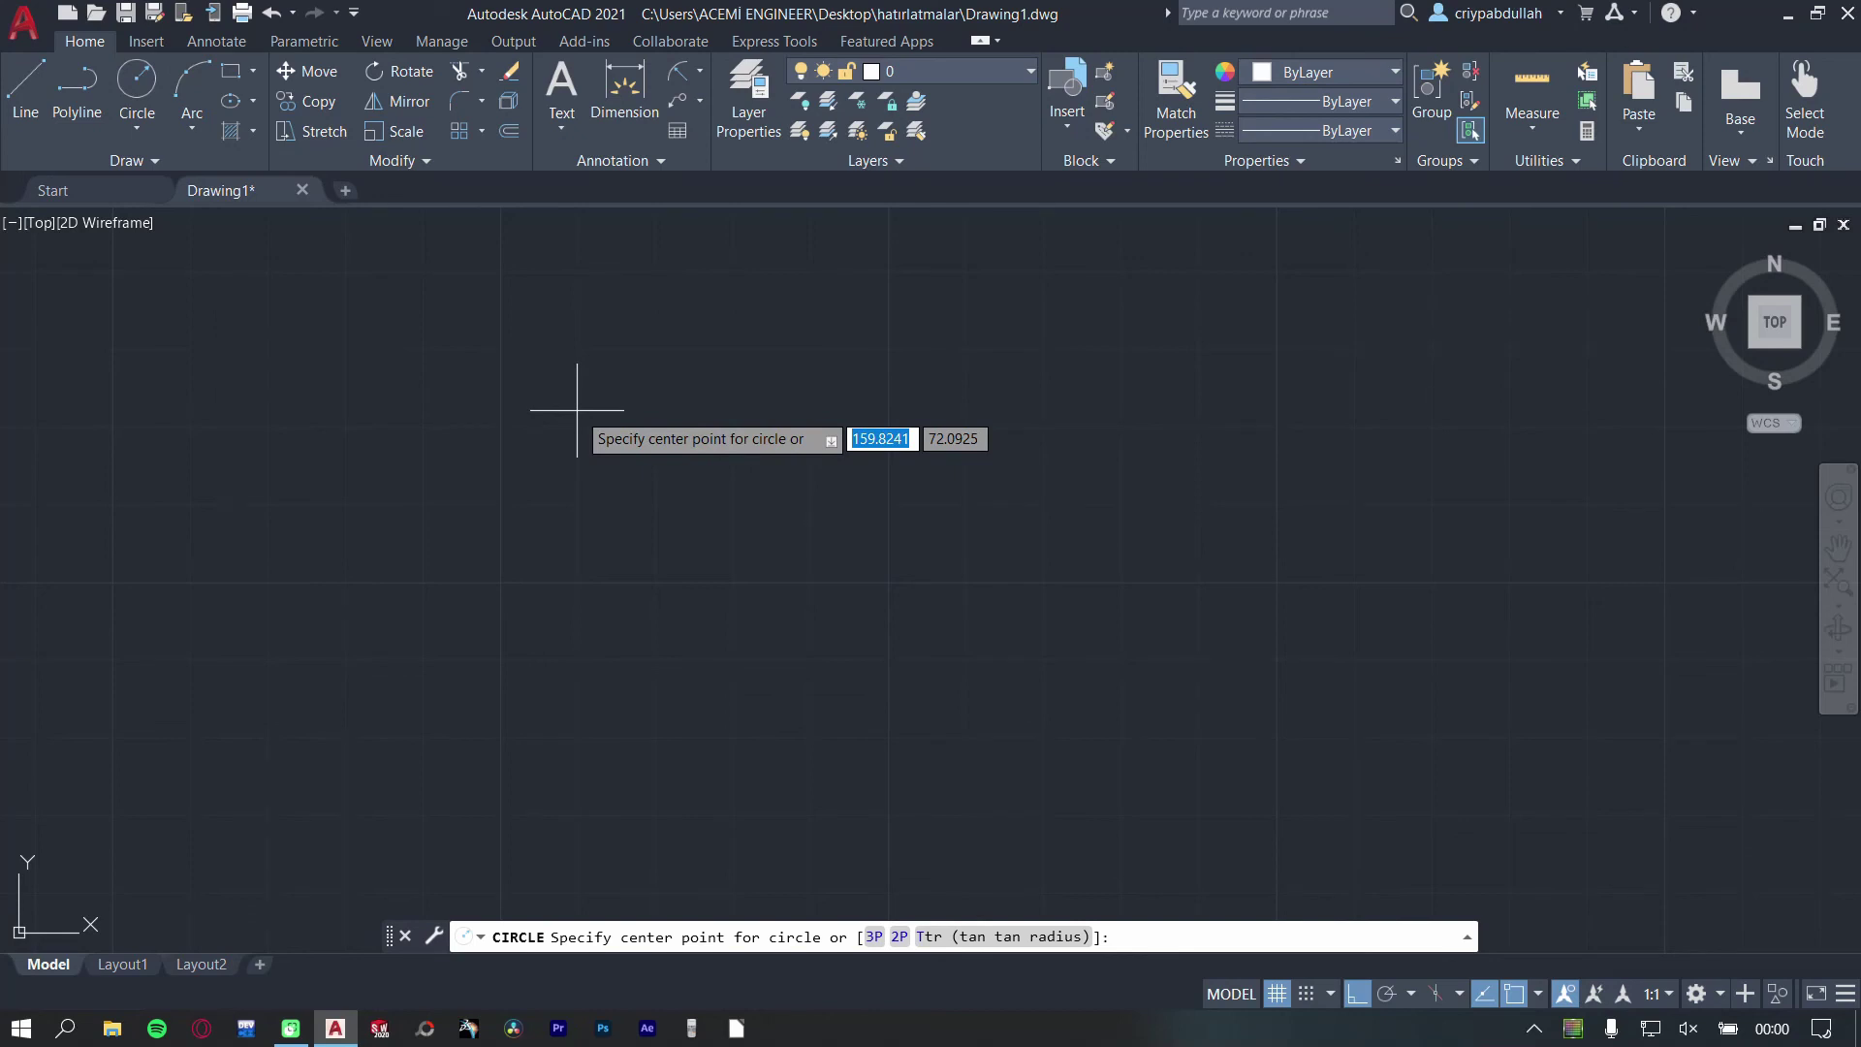
left_click(680, 457)
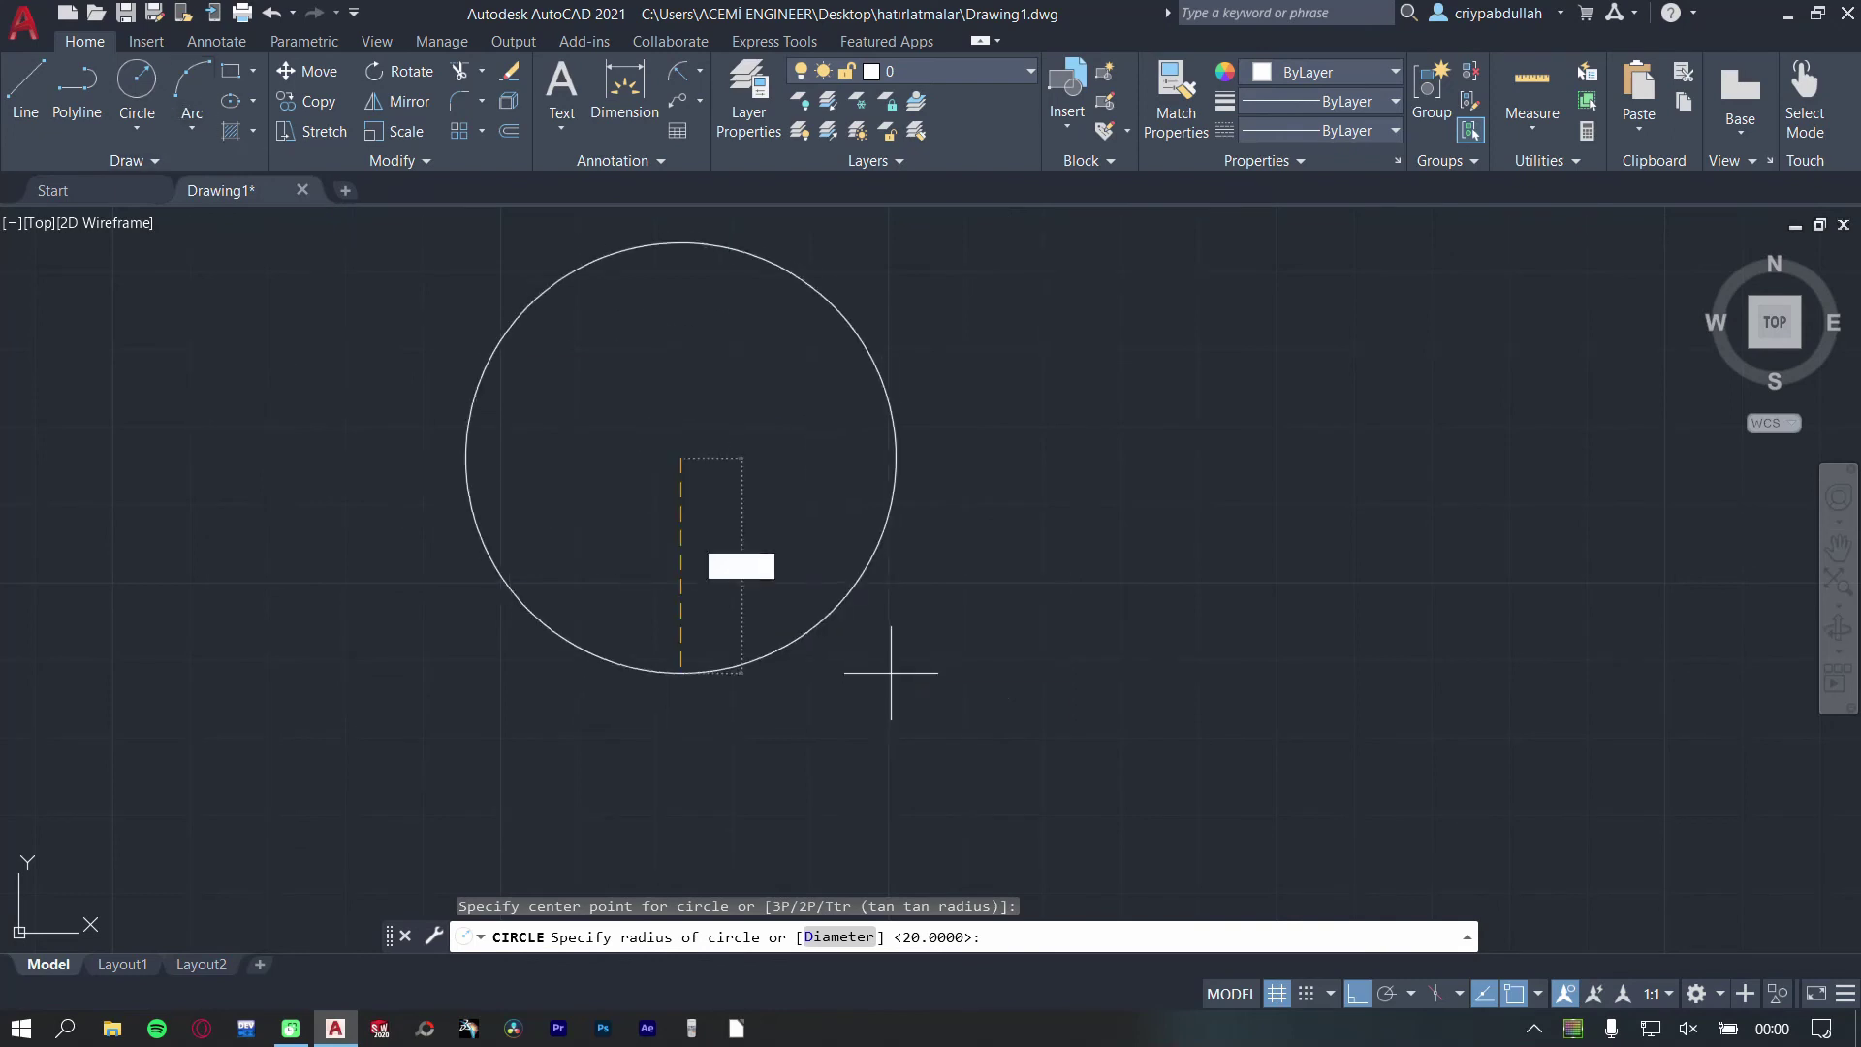
key("Escape")
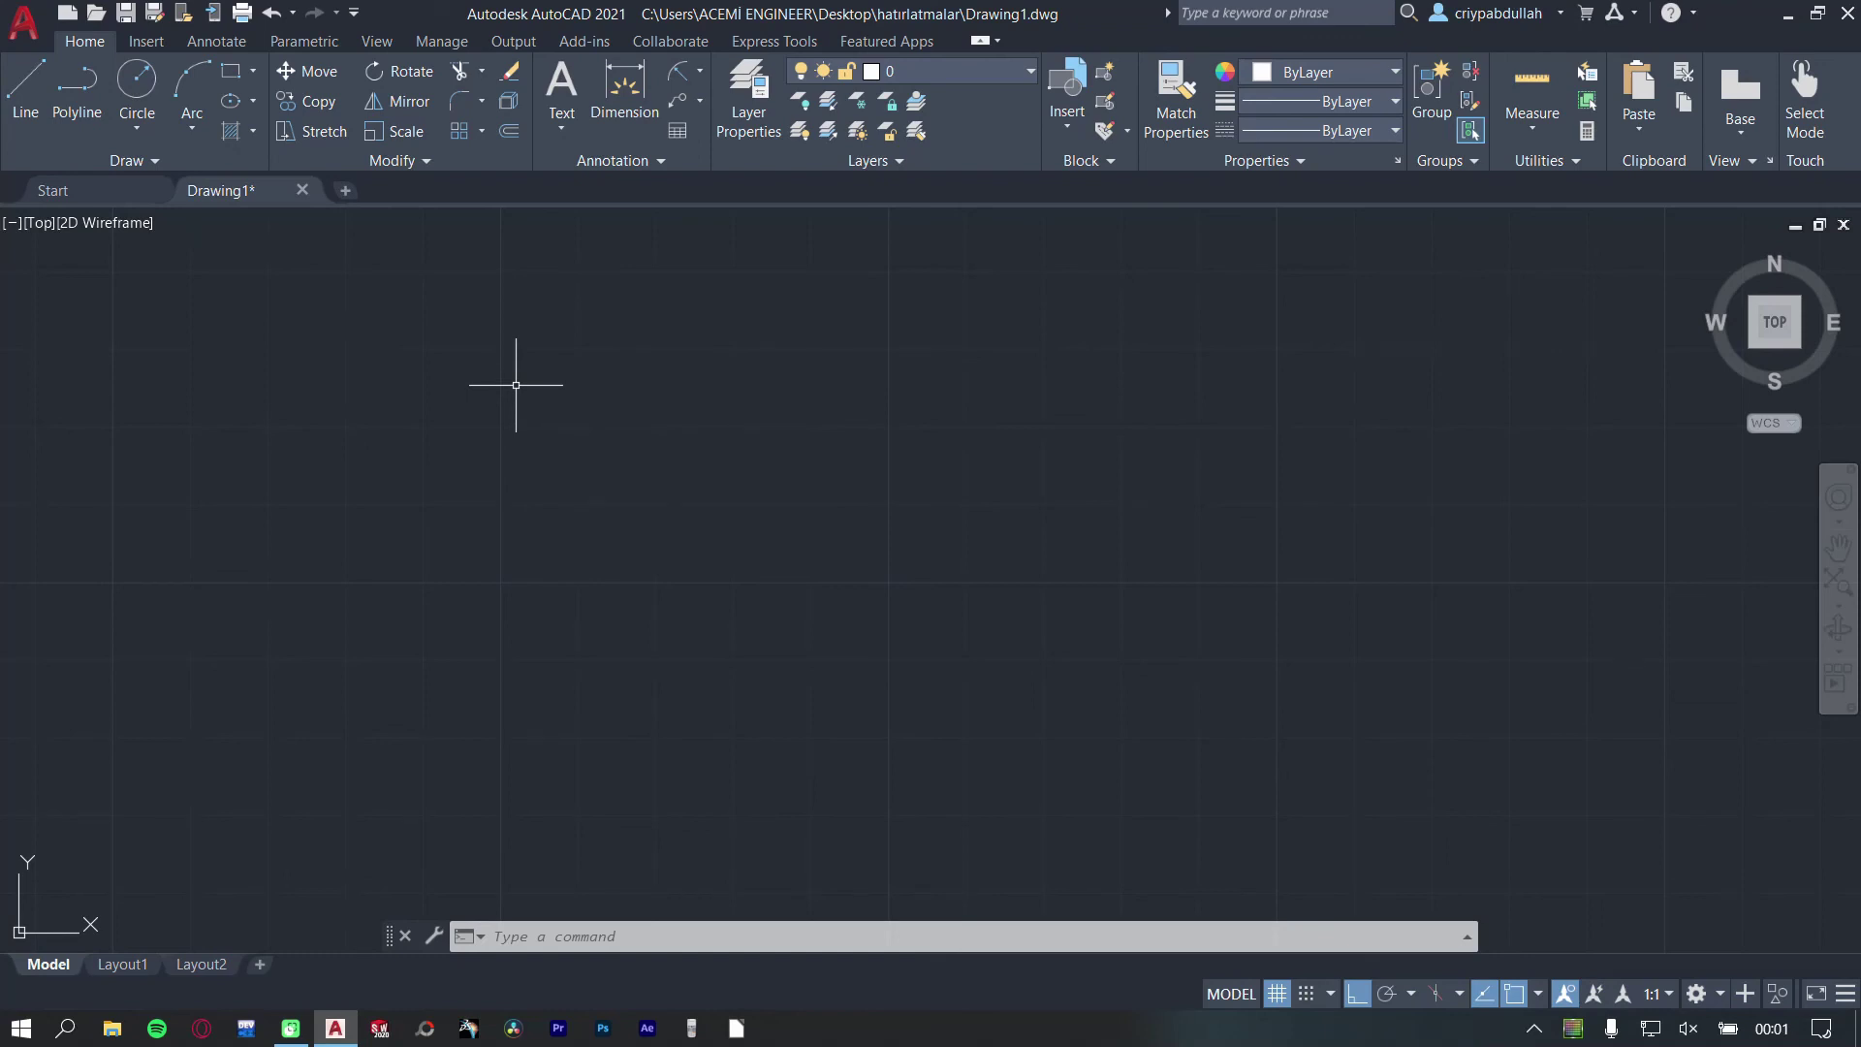
left_click(137, 82)
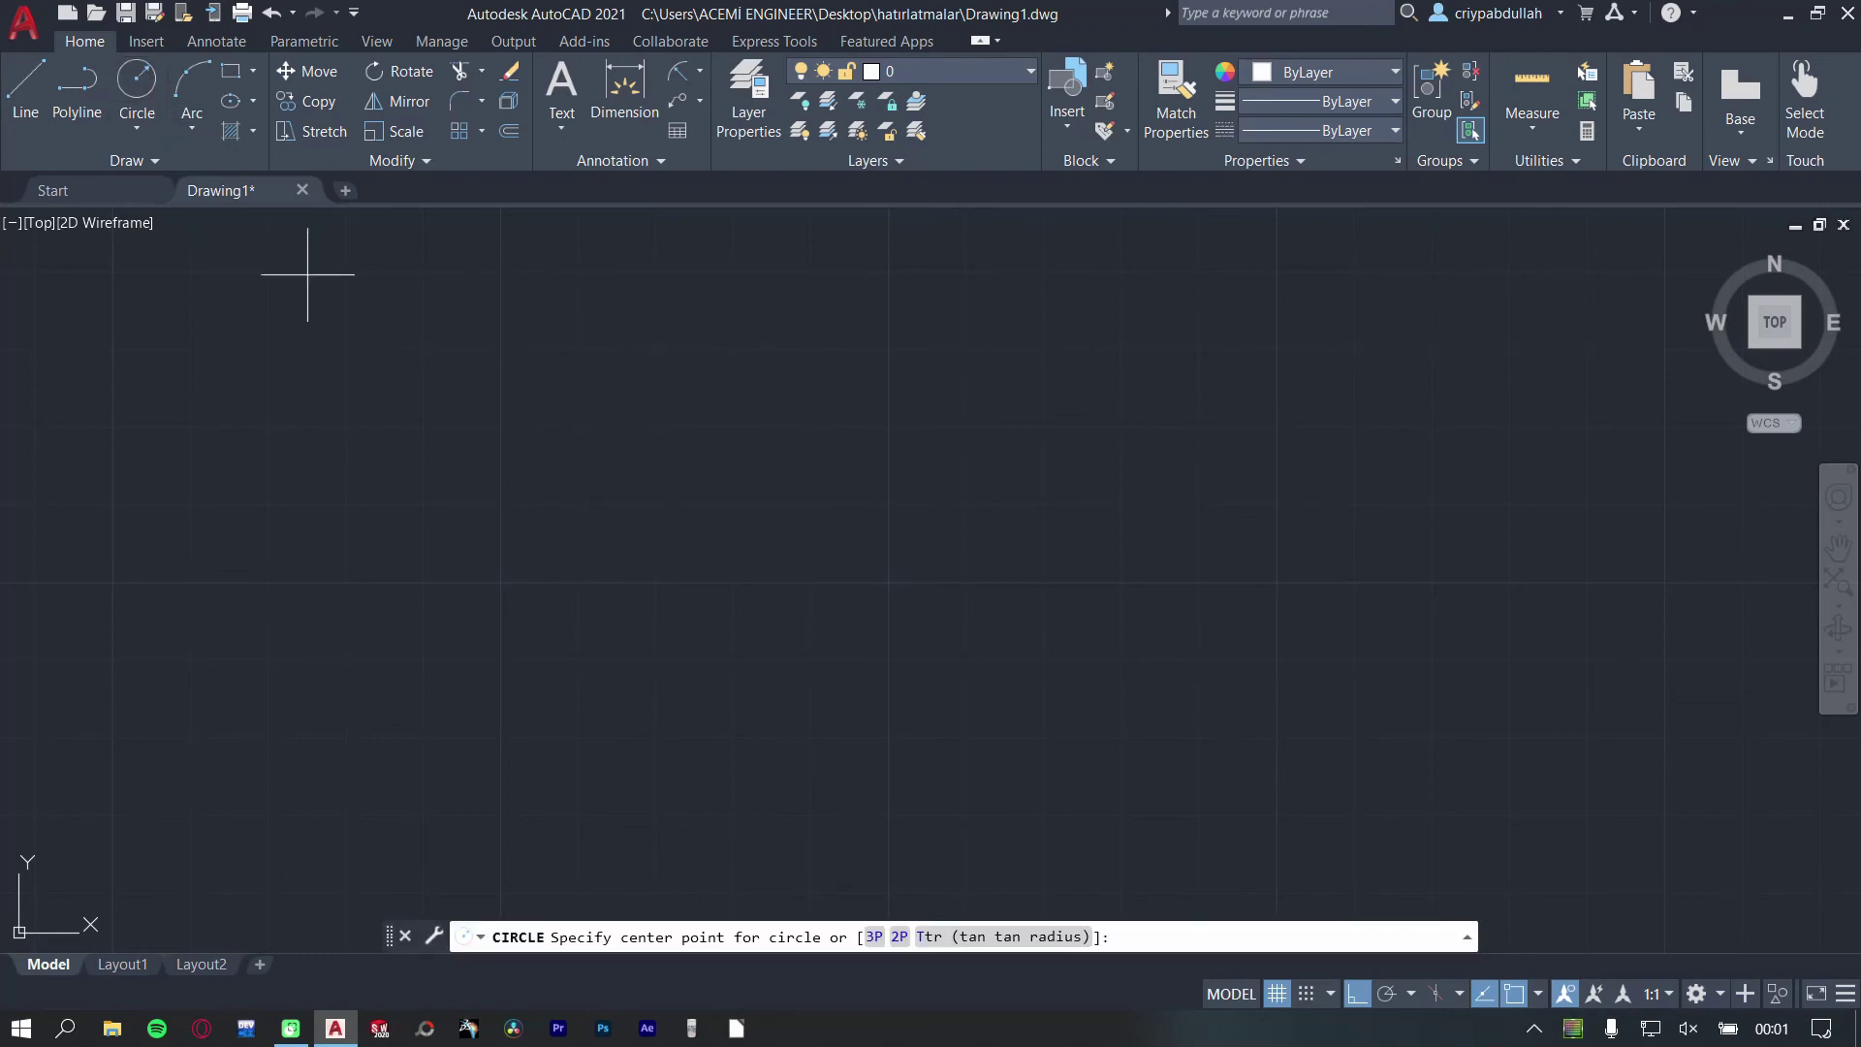
left_click(483, 444)
left_click(609, 591)
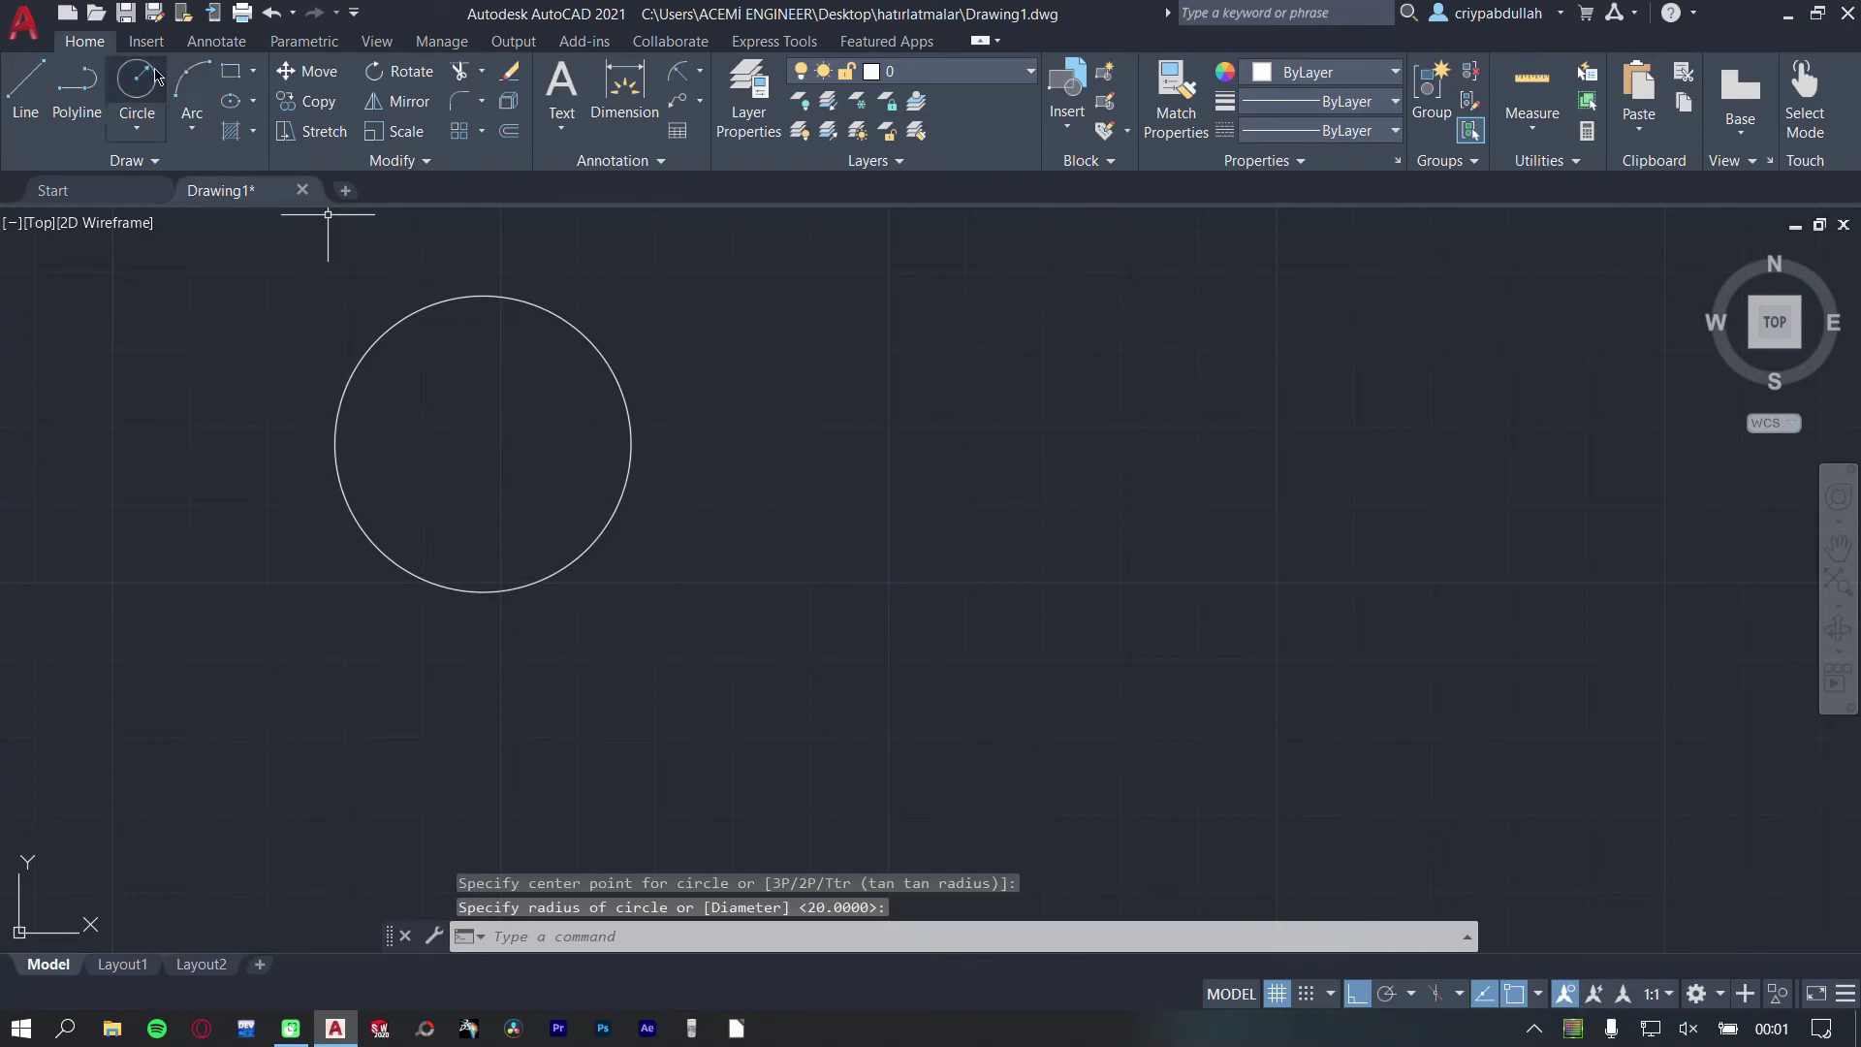
- Draw a smaller circle to the right, level with the large circle's centre
key("space")
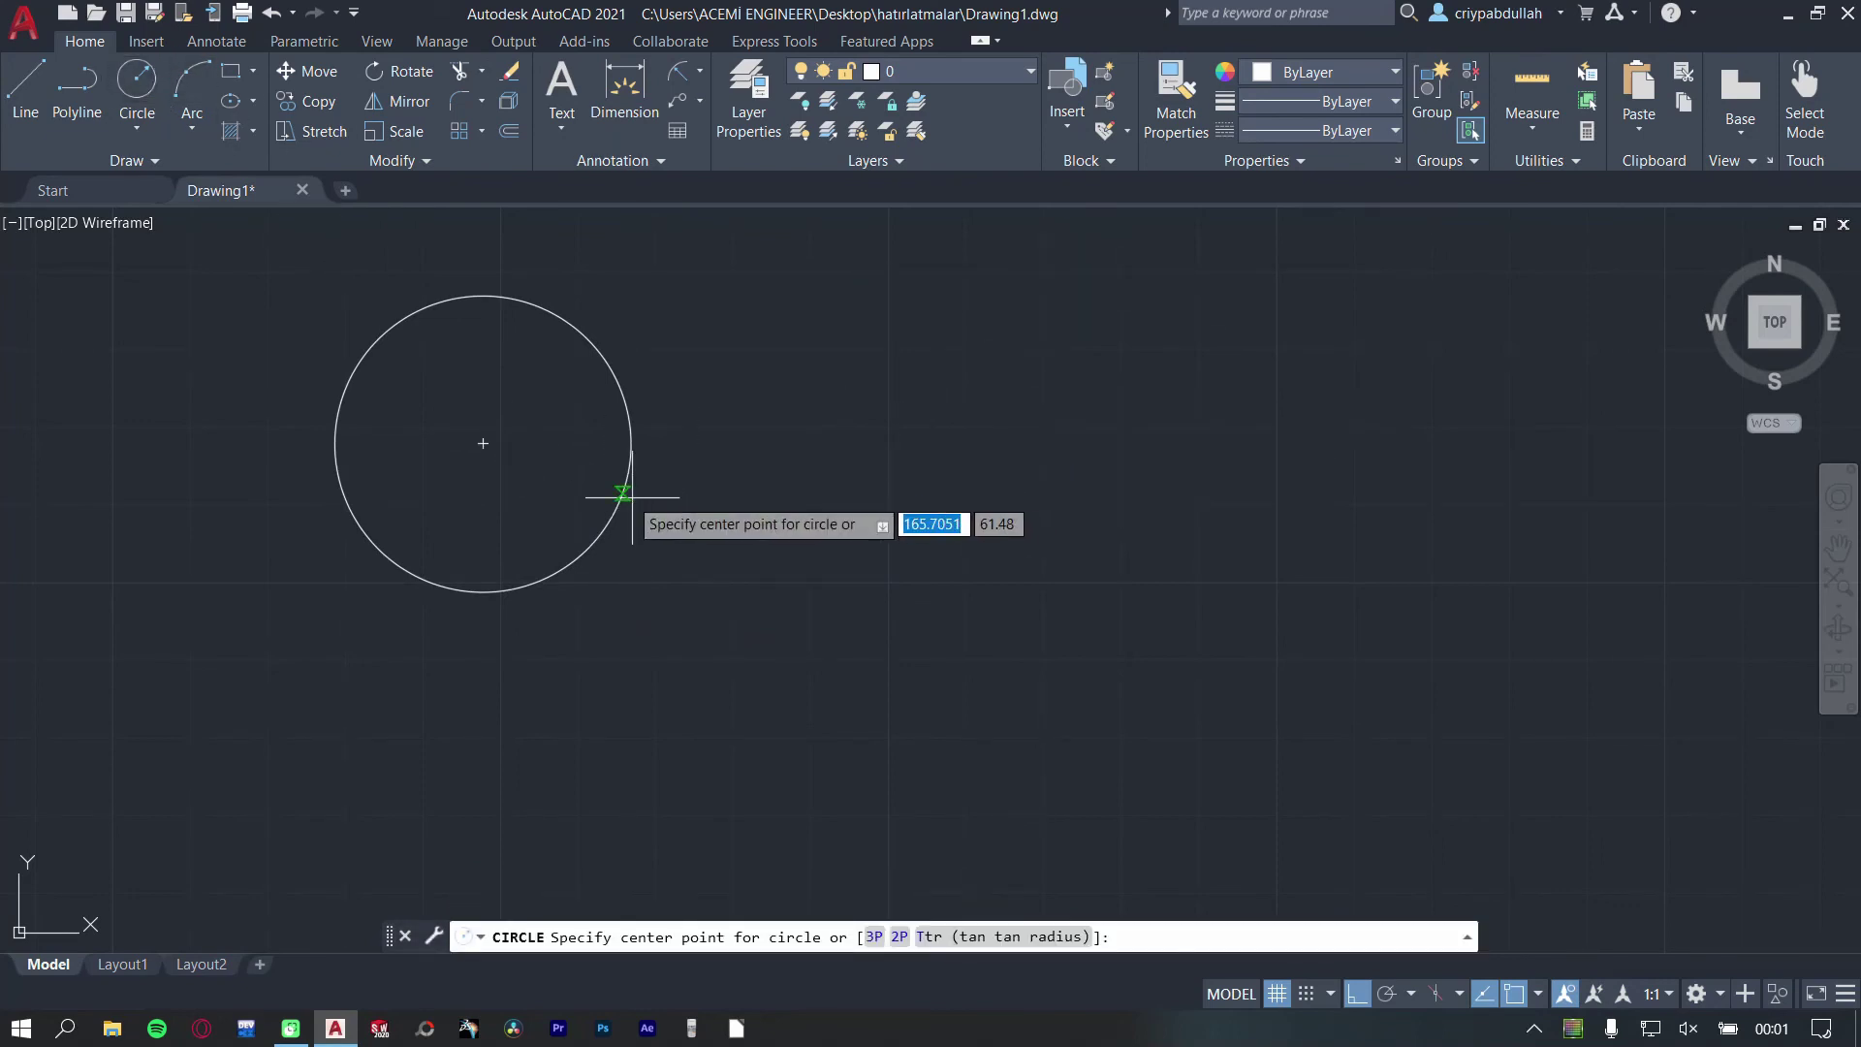
left_click(1101, 444)
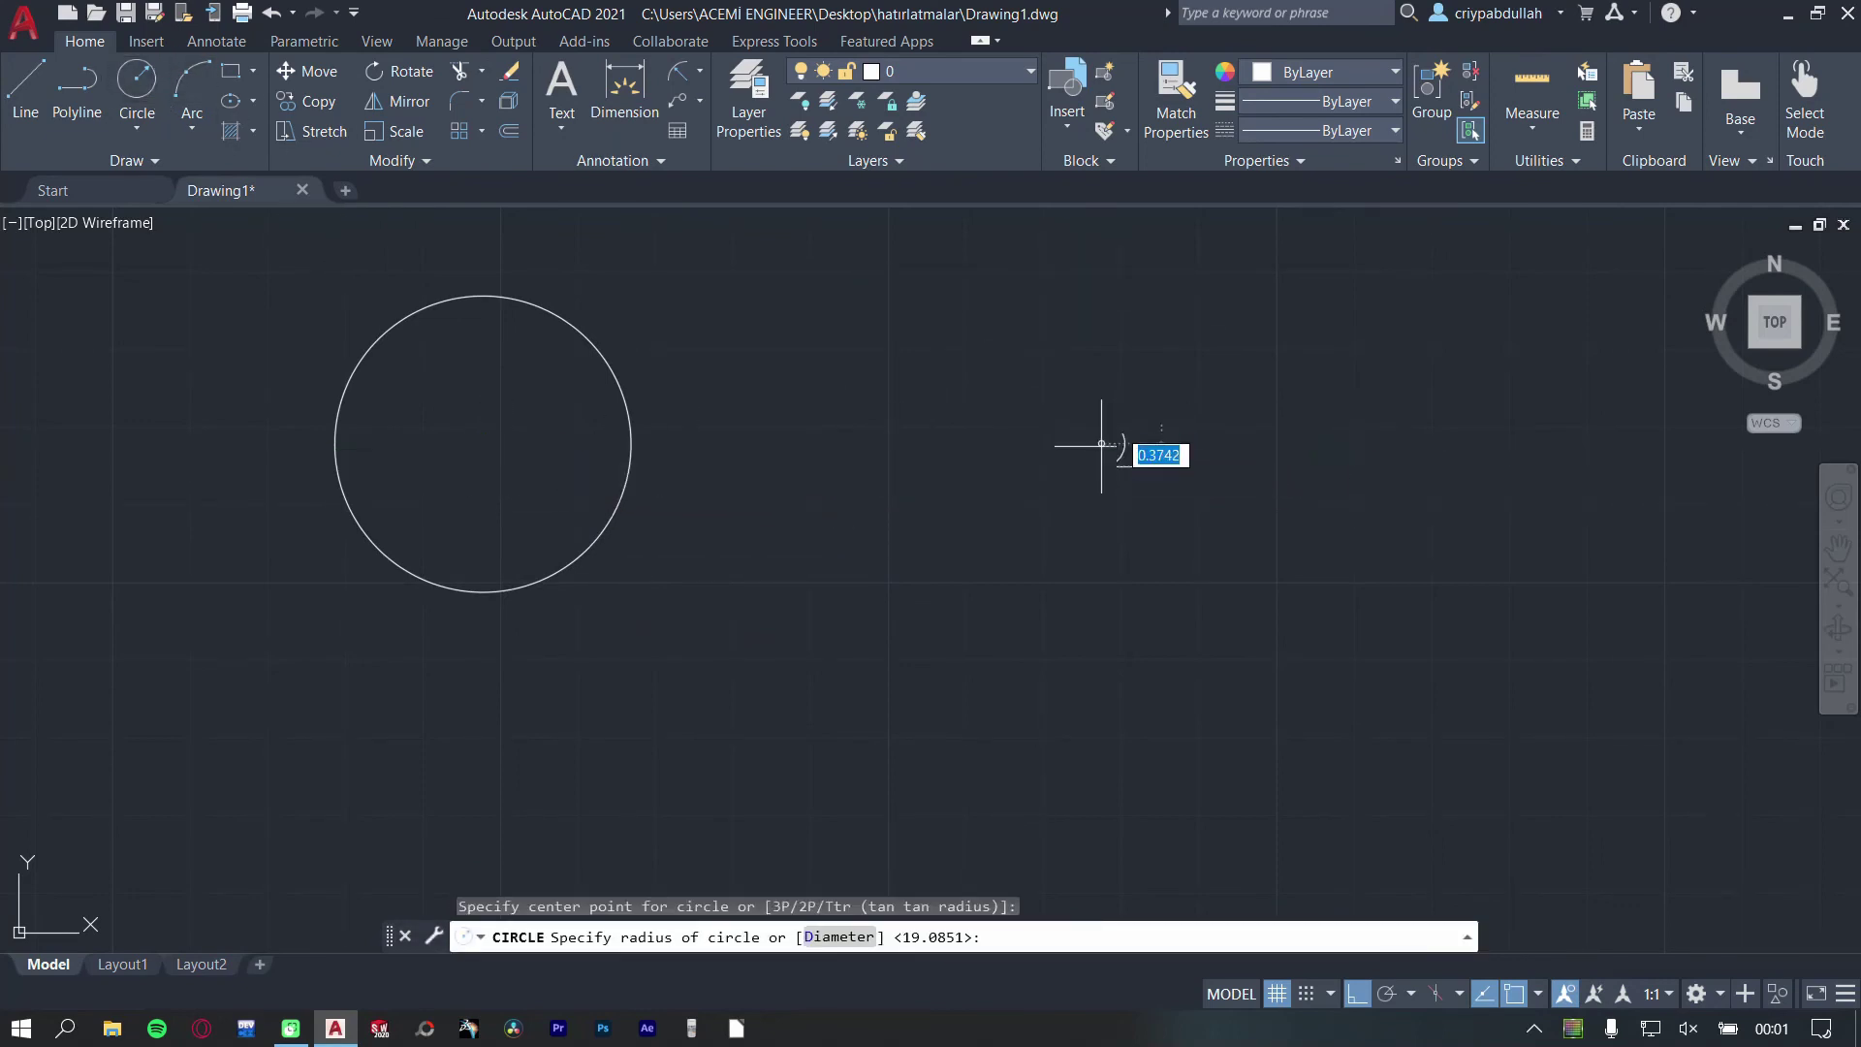
left_click(1146, 529)
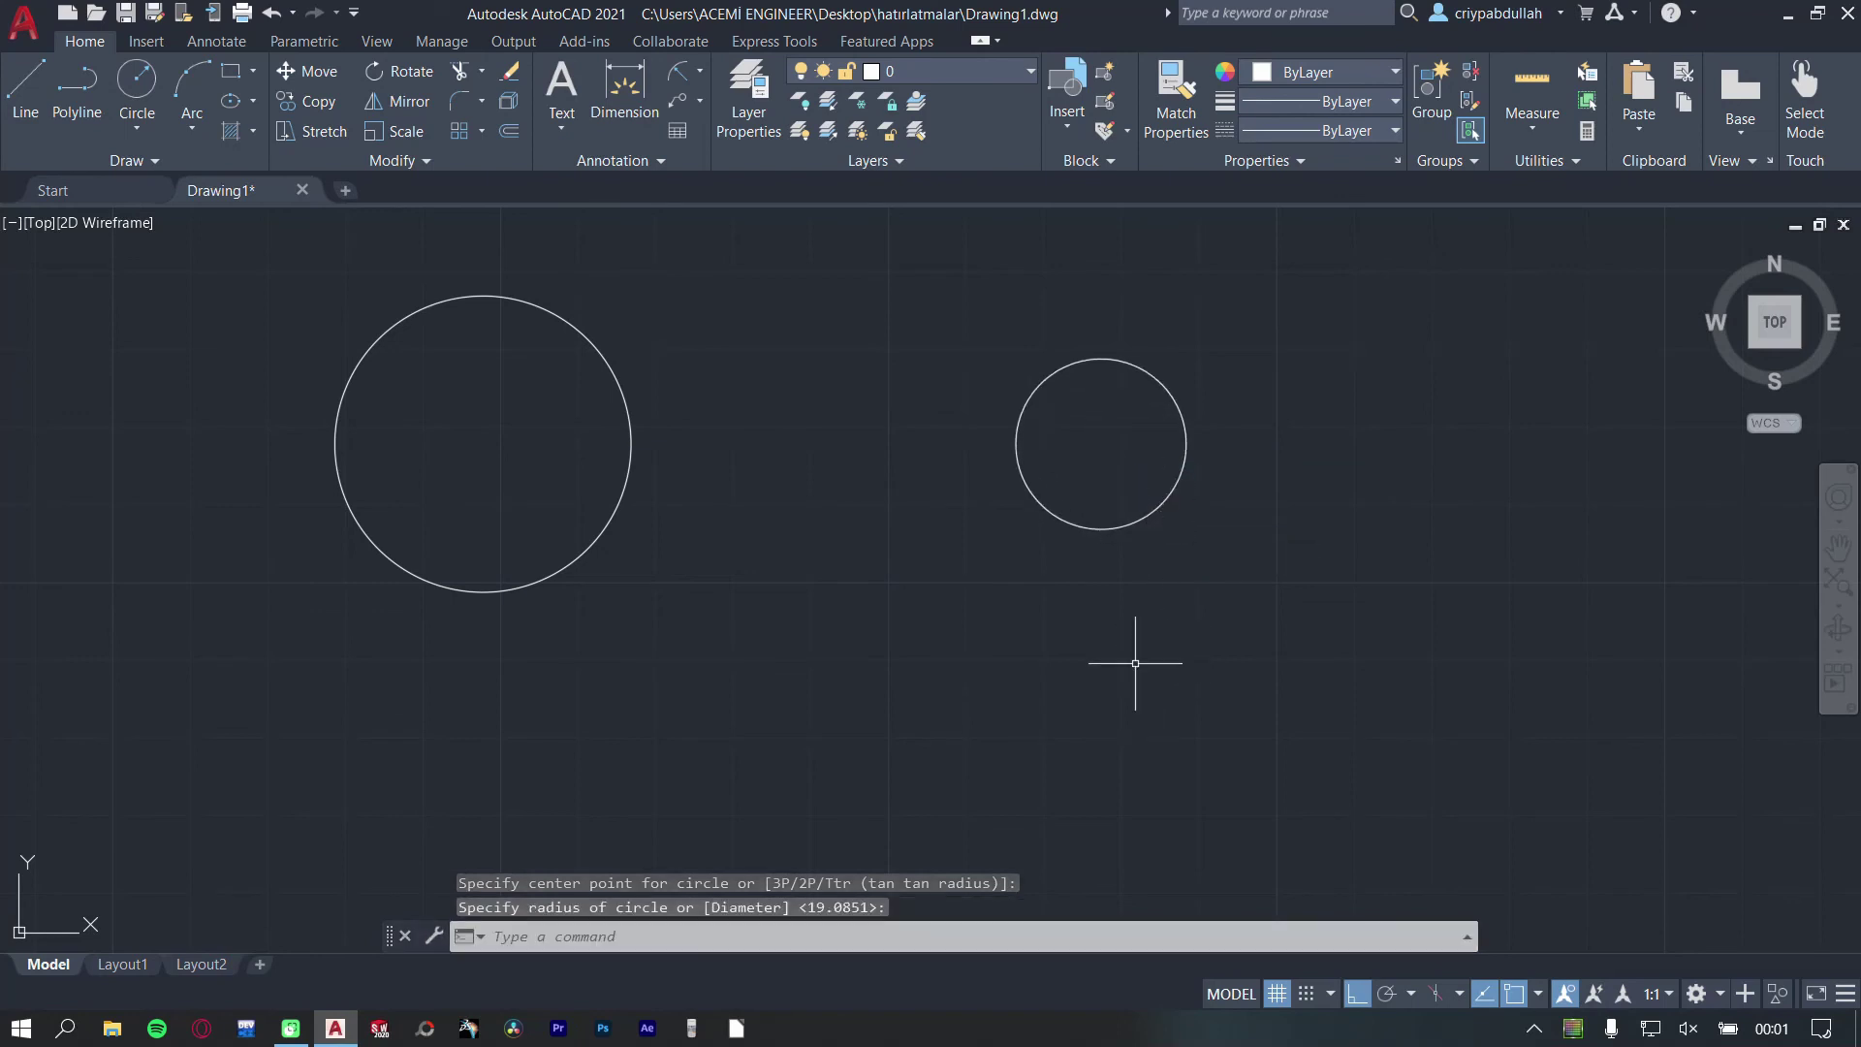
key("Escape")
key("Escape")
type("l")
key("Return")
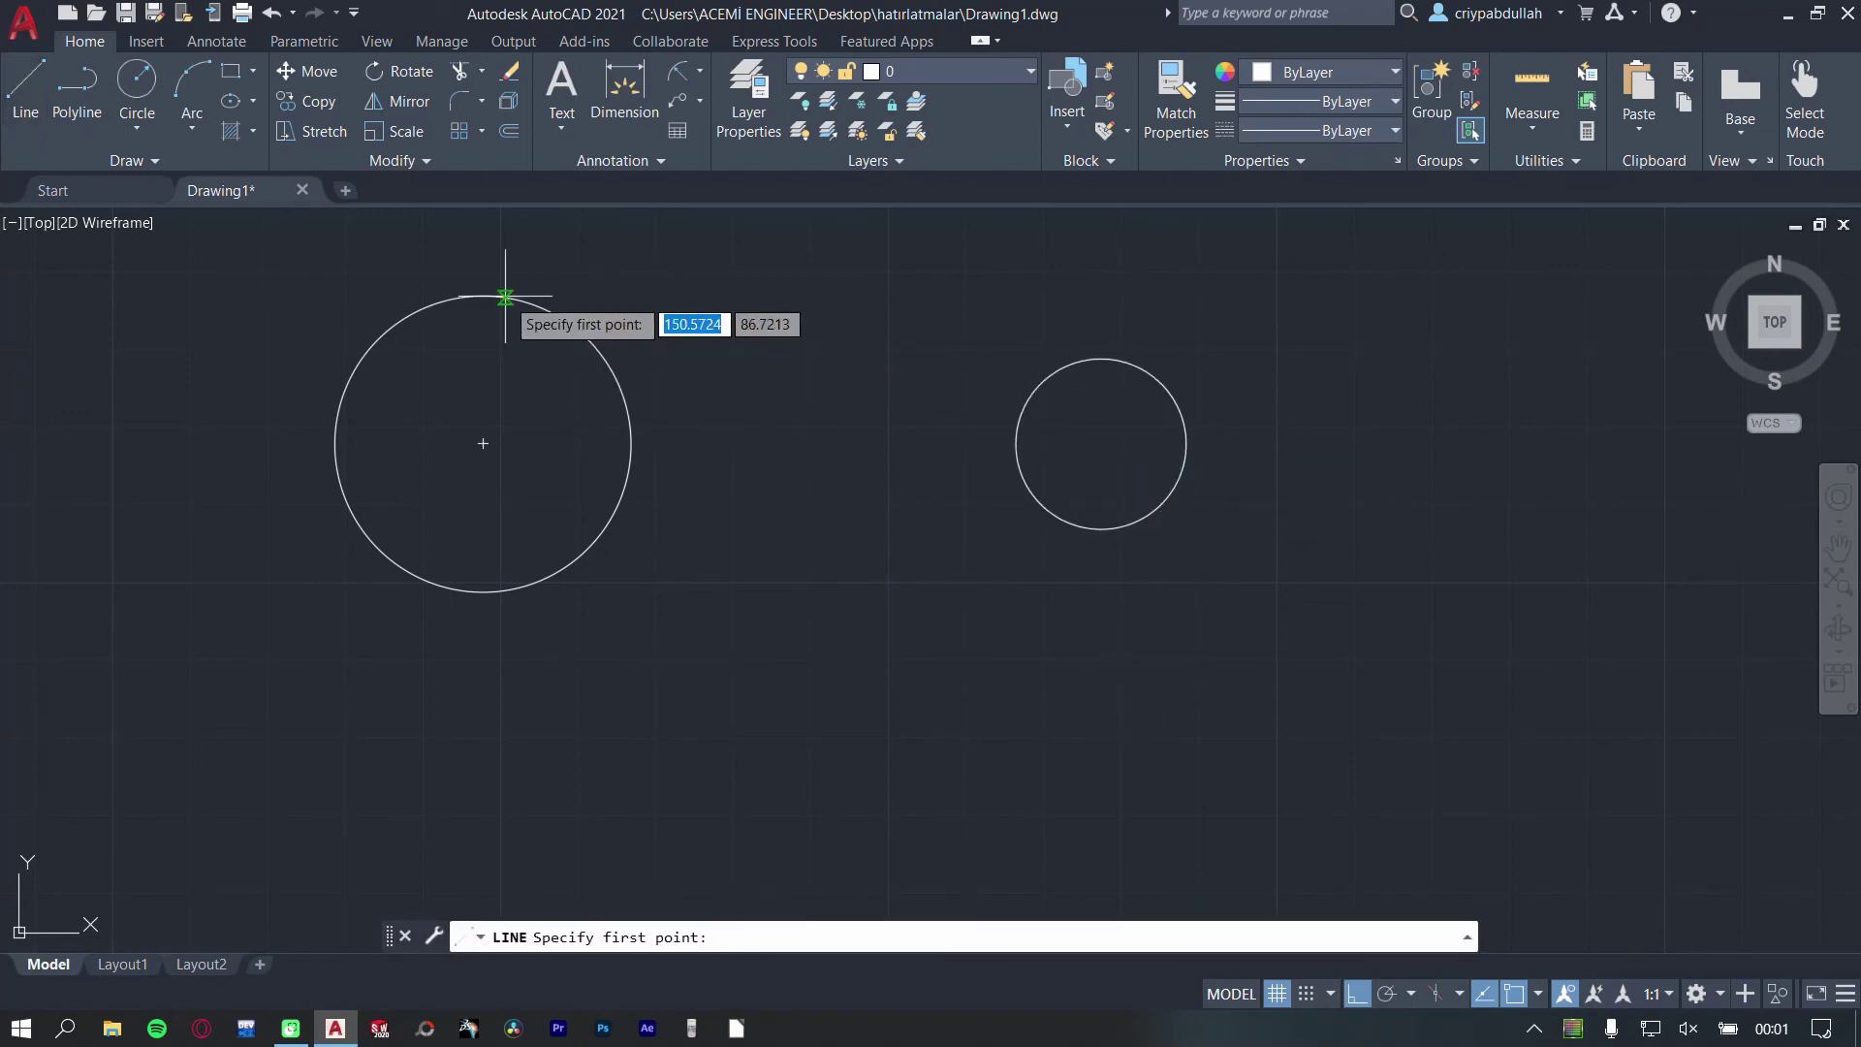
left_click(540, 307)
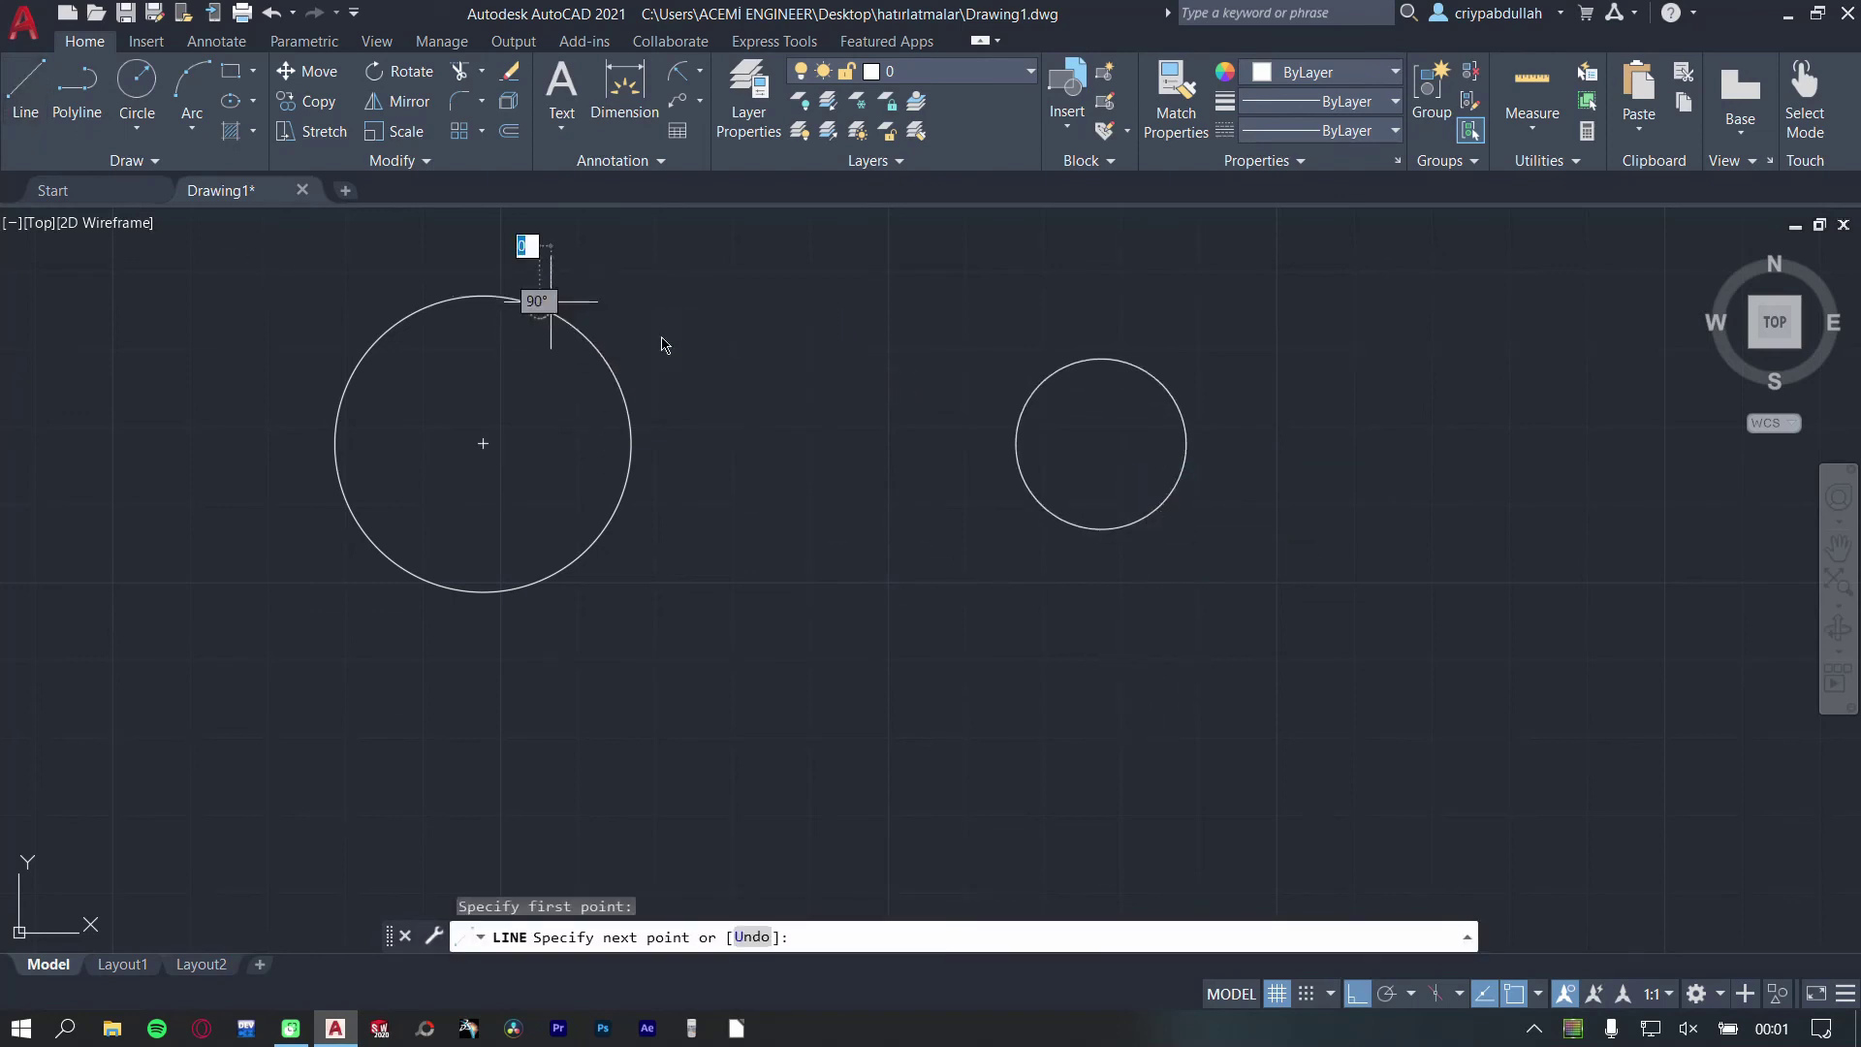
key("F8")
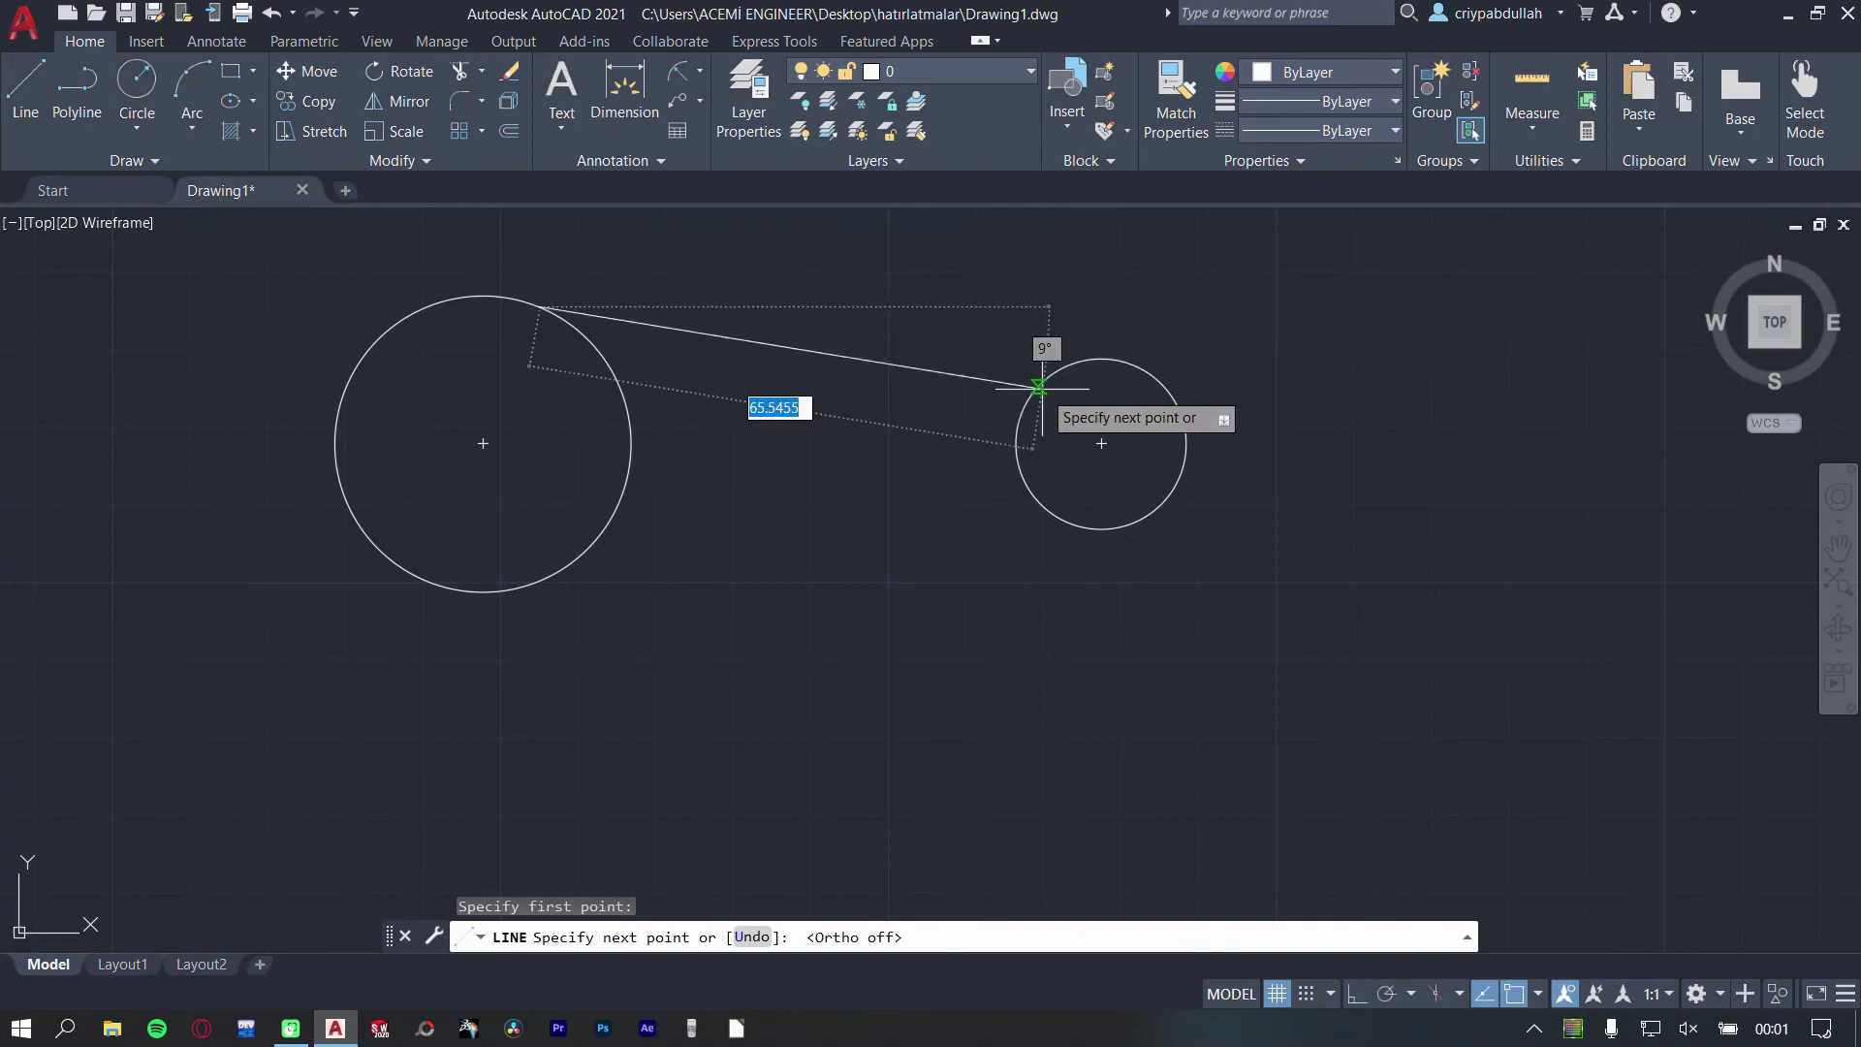
left_click(1051, 372)
key("Escape")
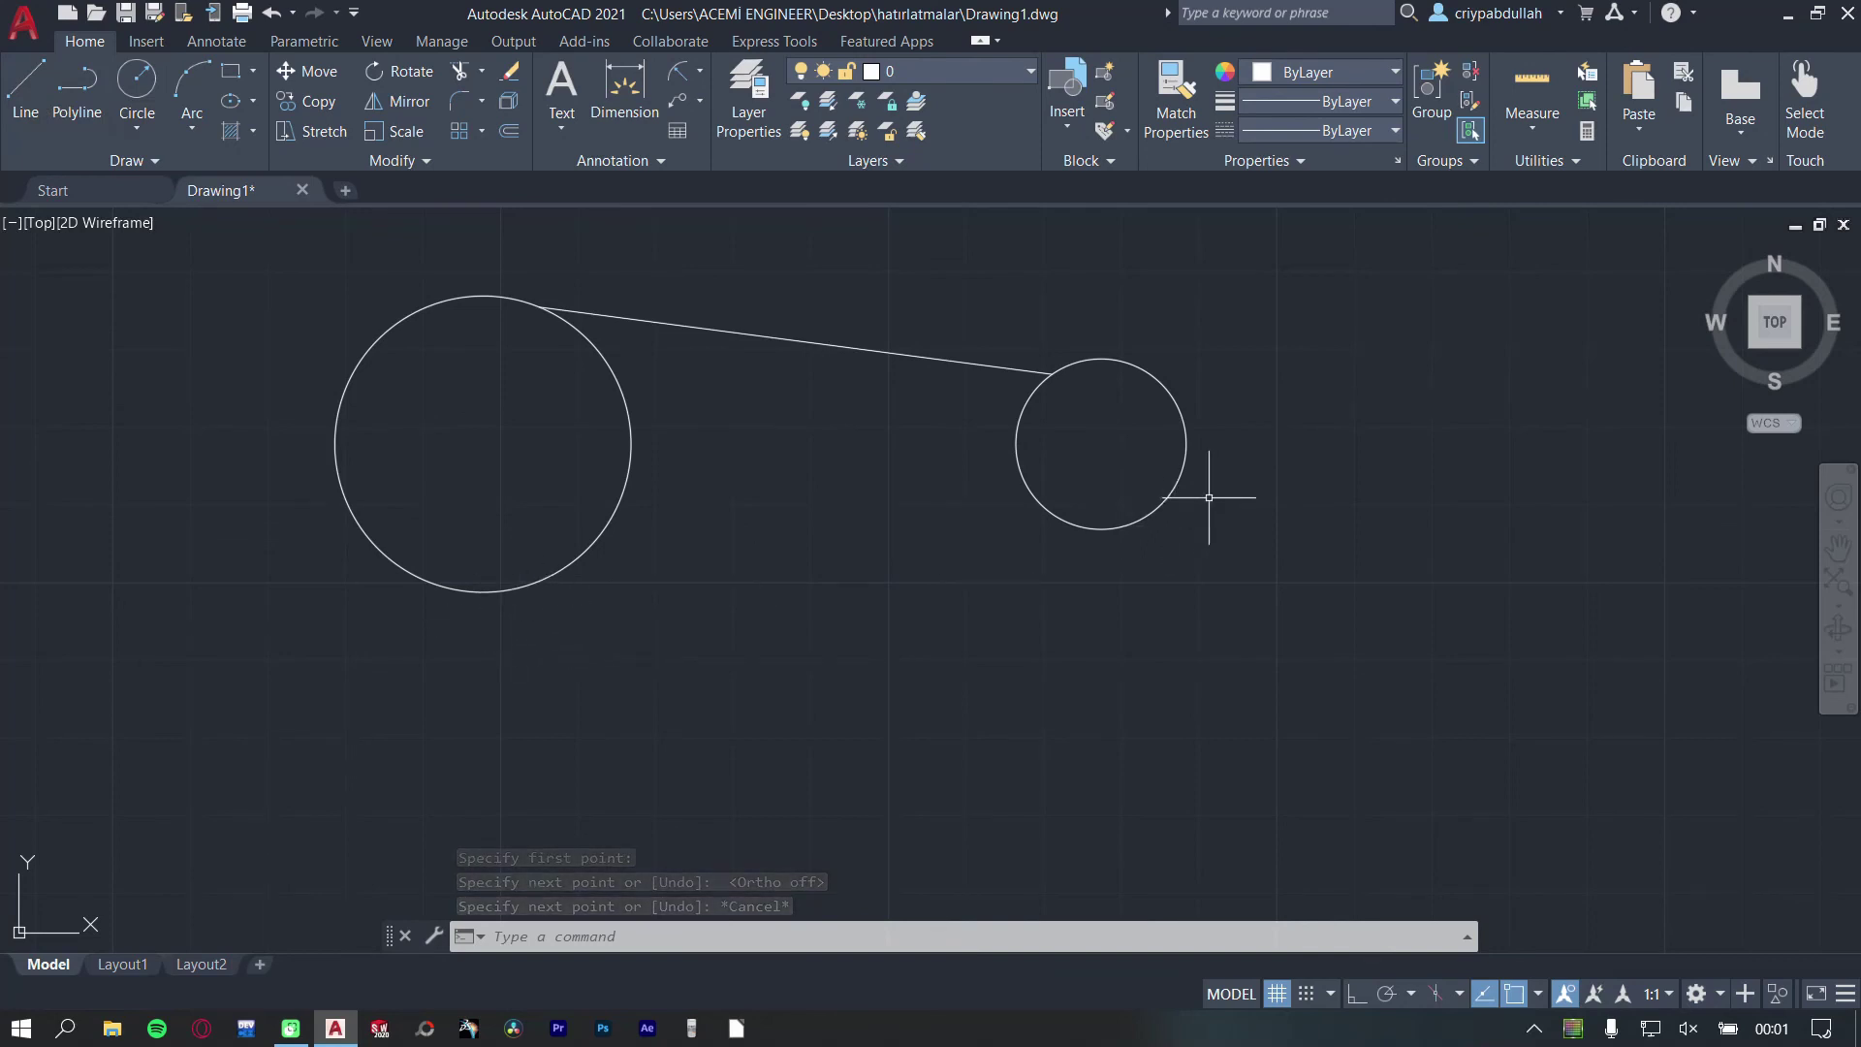
left_click(26, 87)
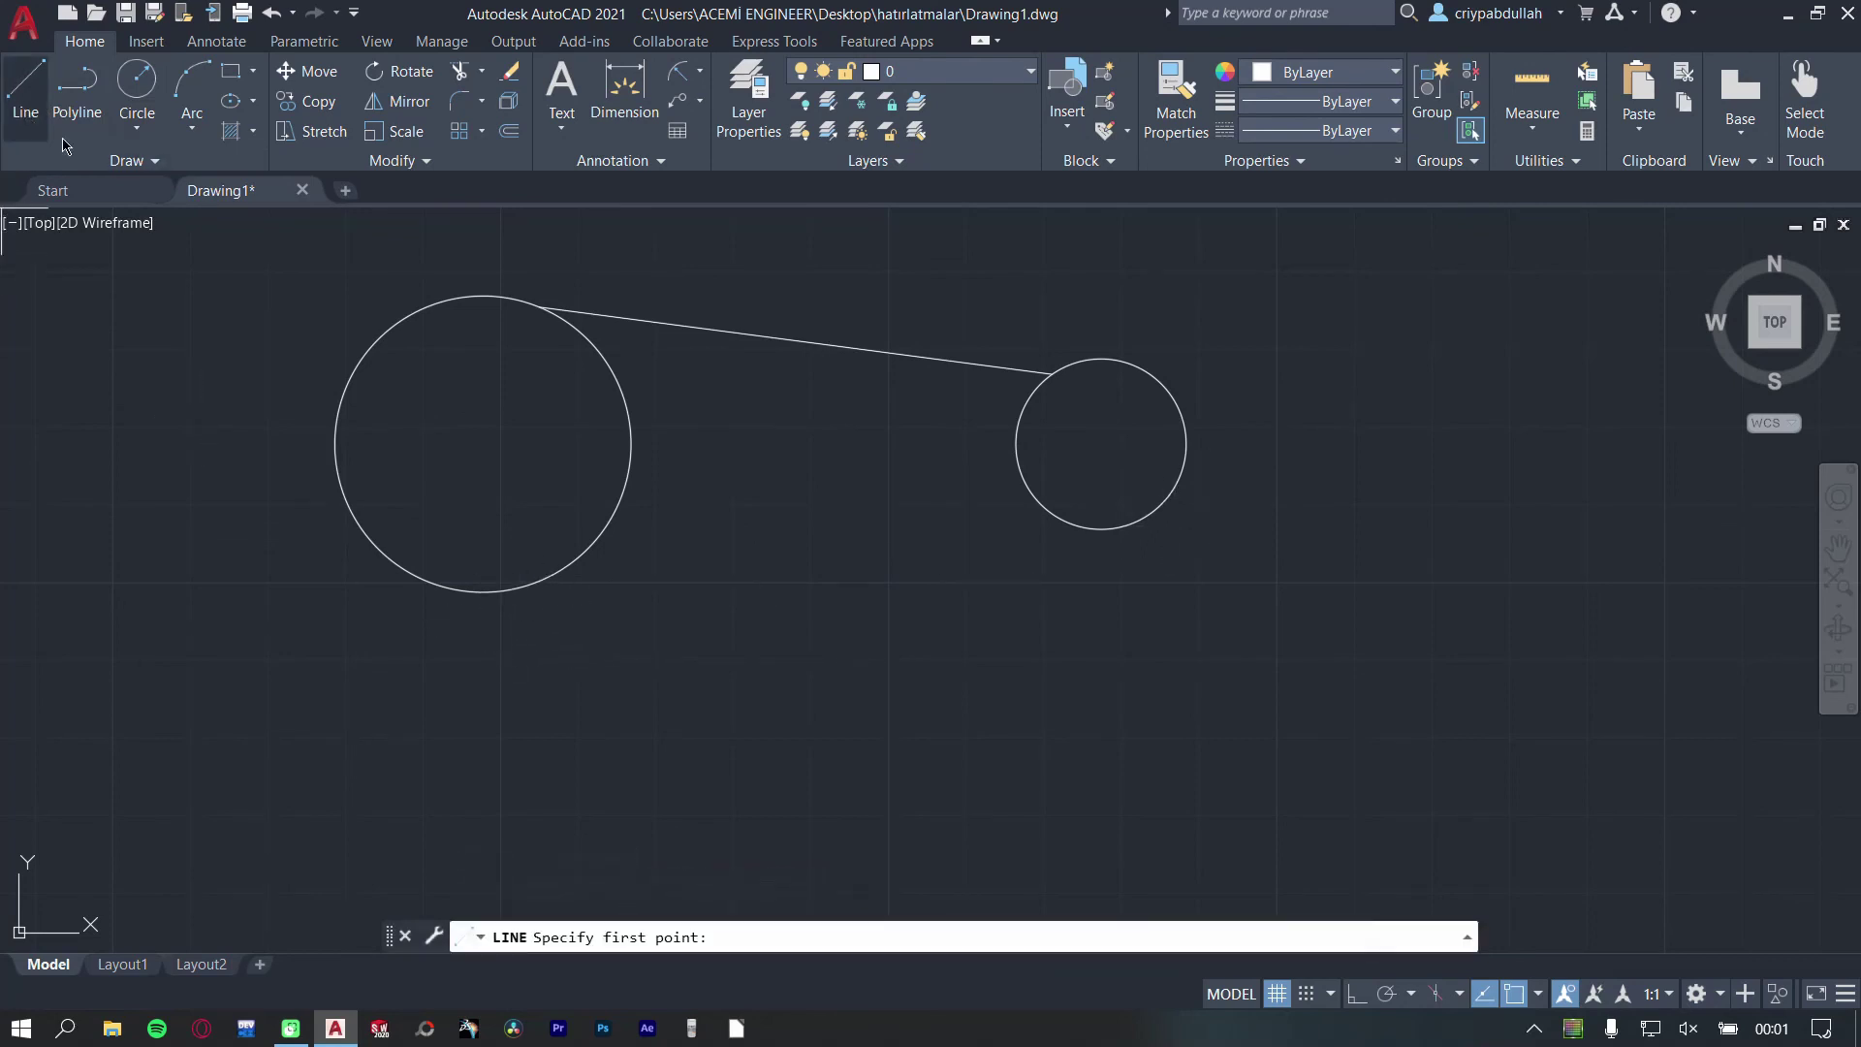
left_click(427, 572)
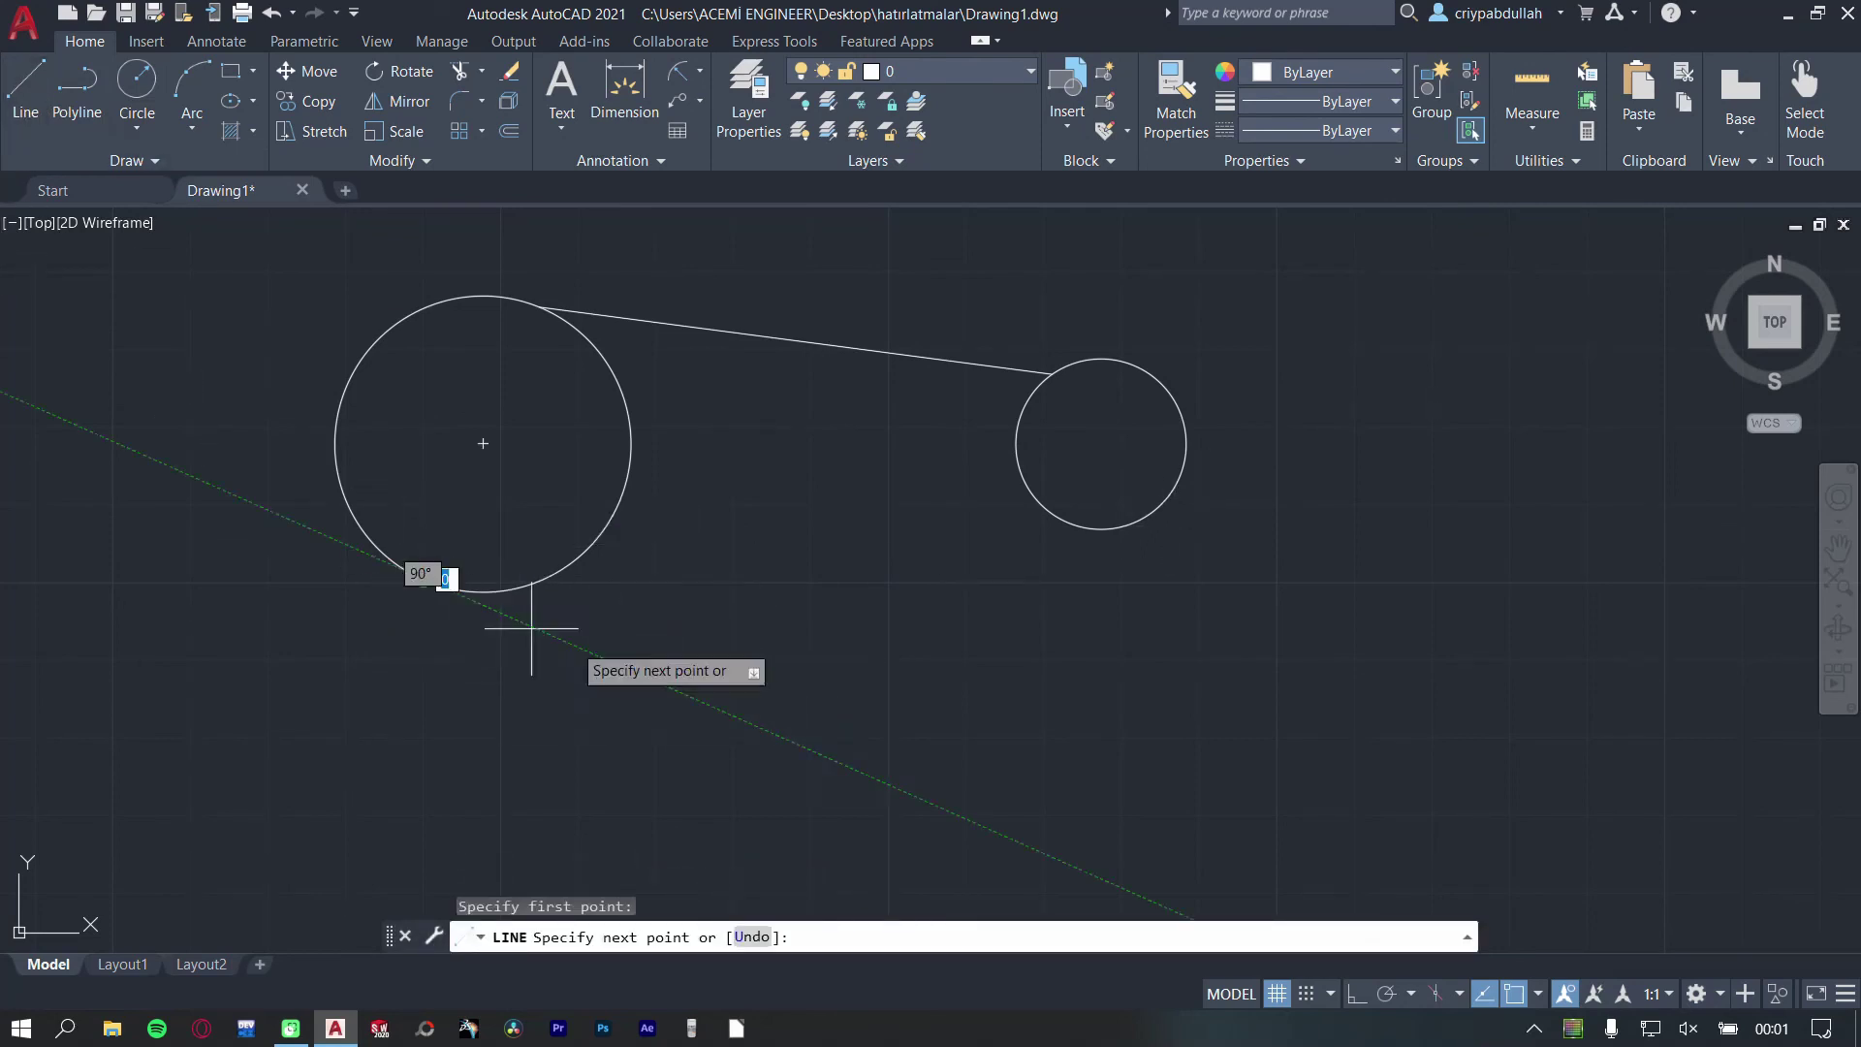
left_click(1131, 525)
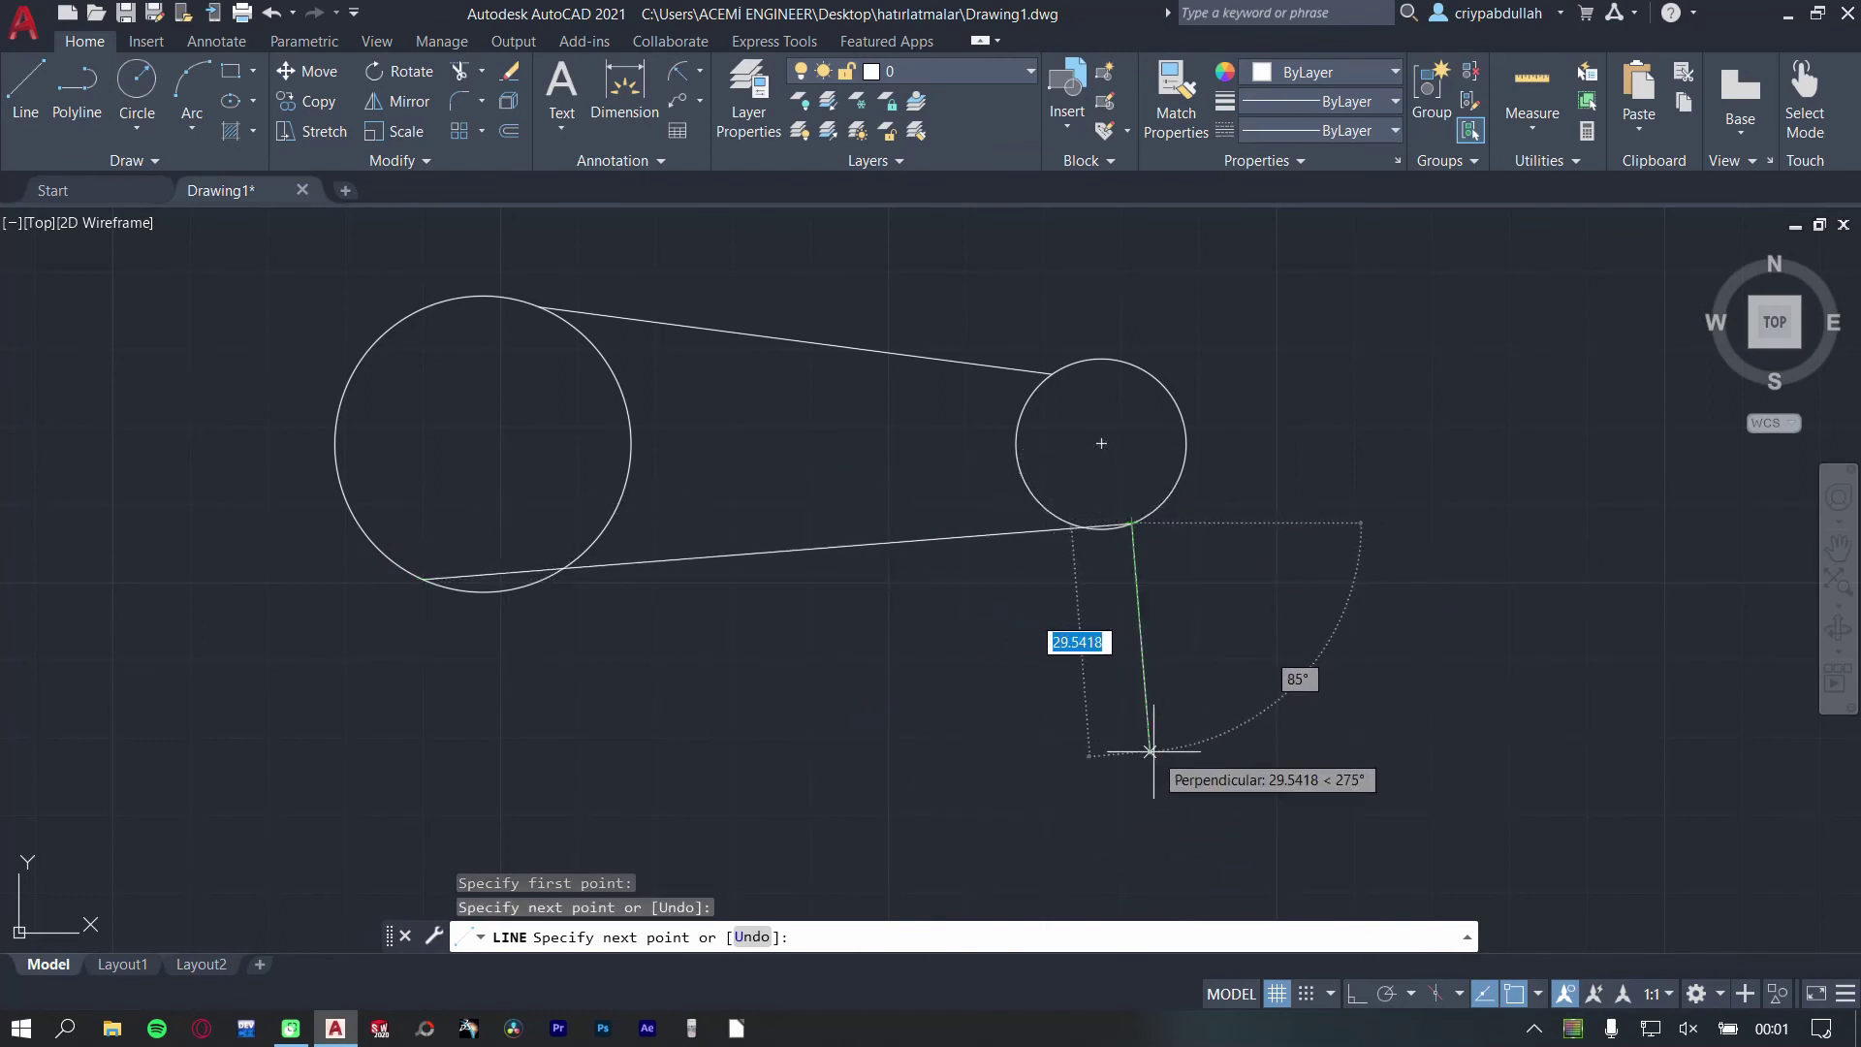
key("Escape")
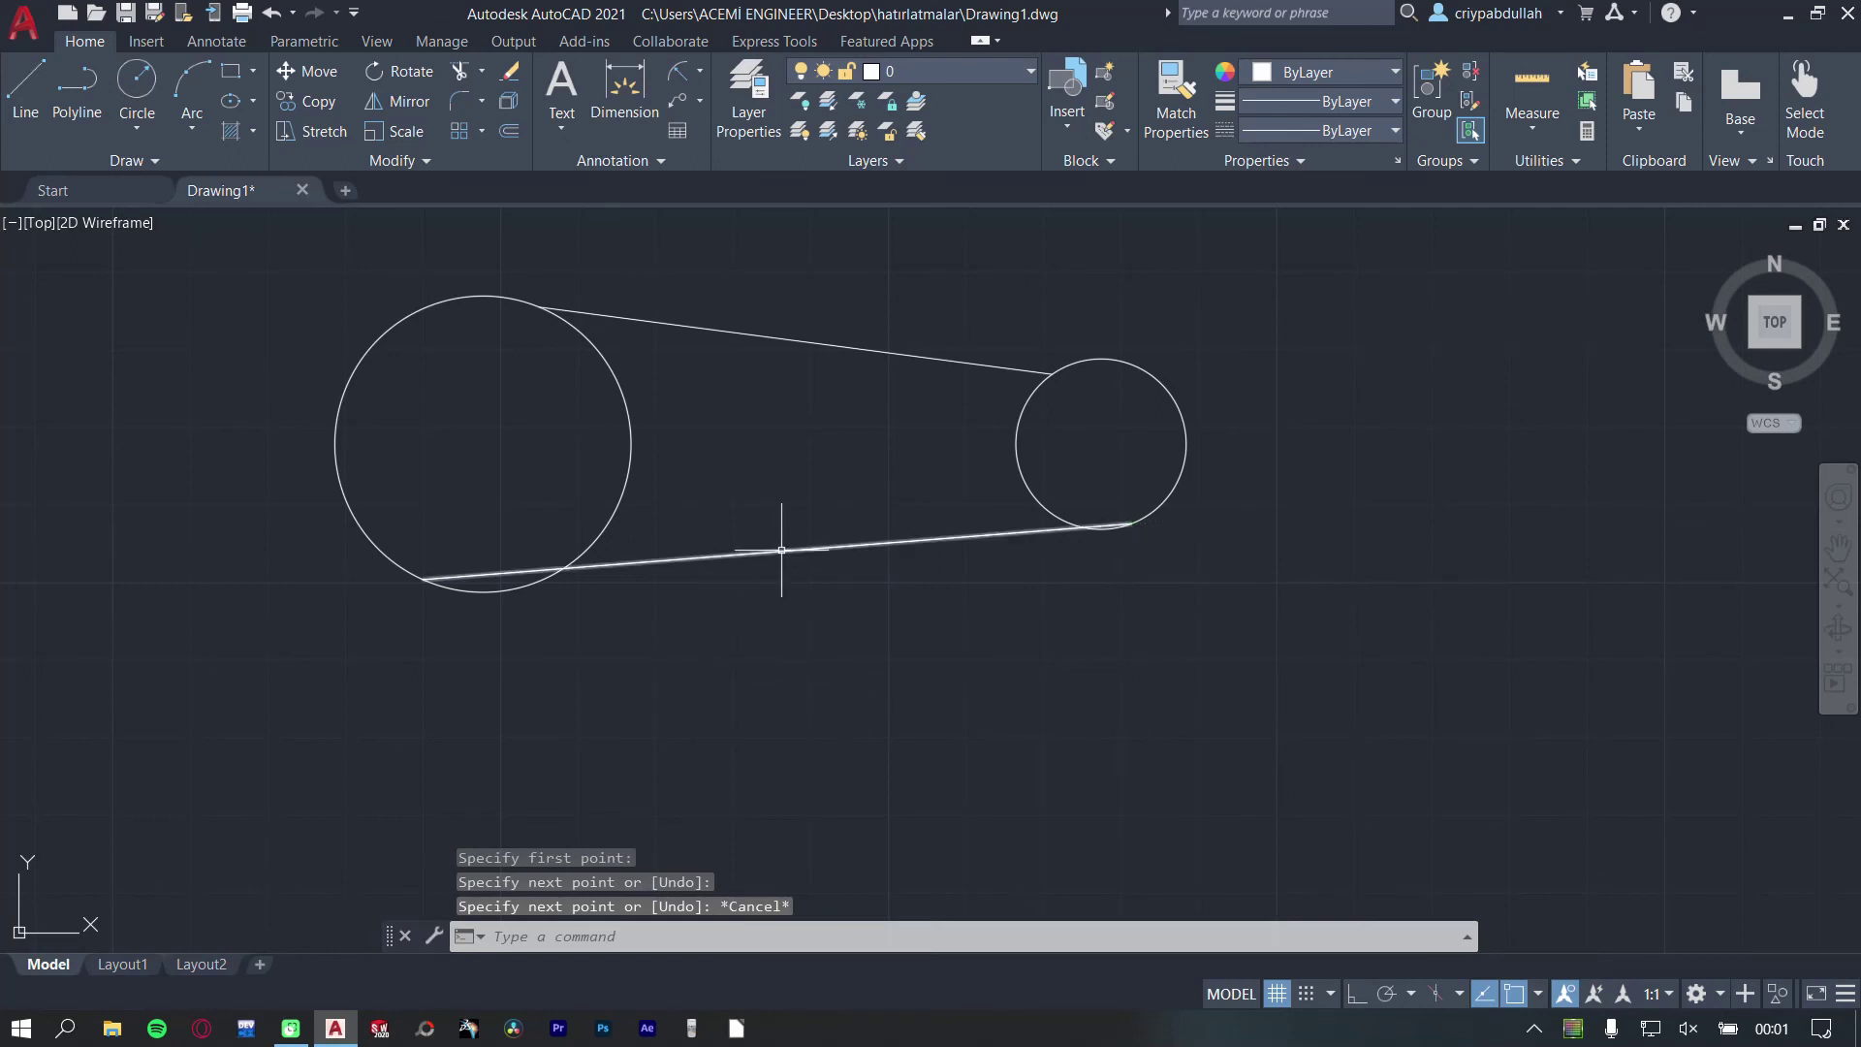
left_click(778, 551)
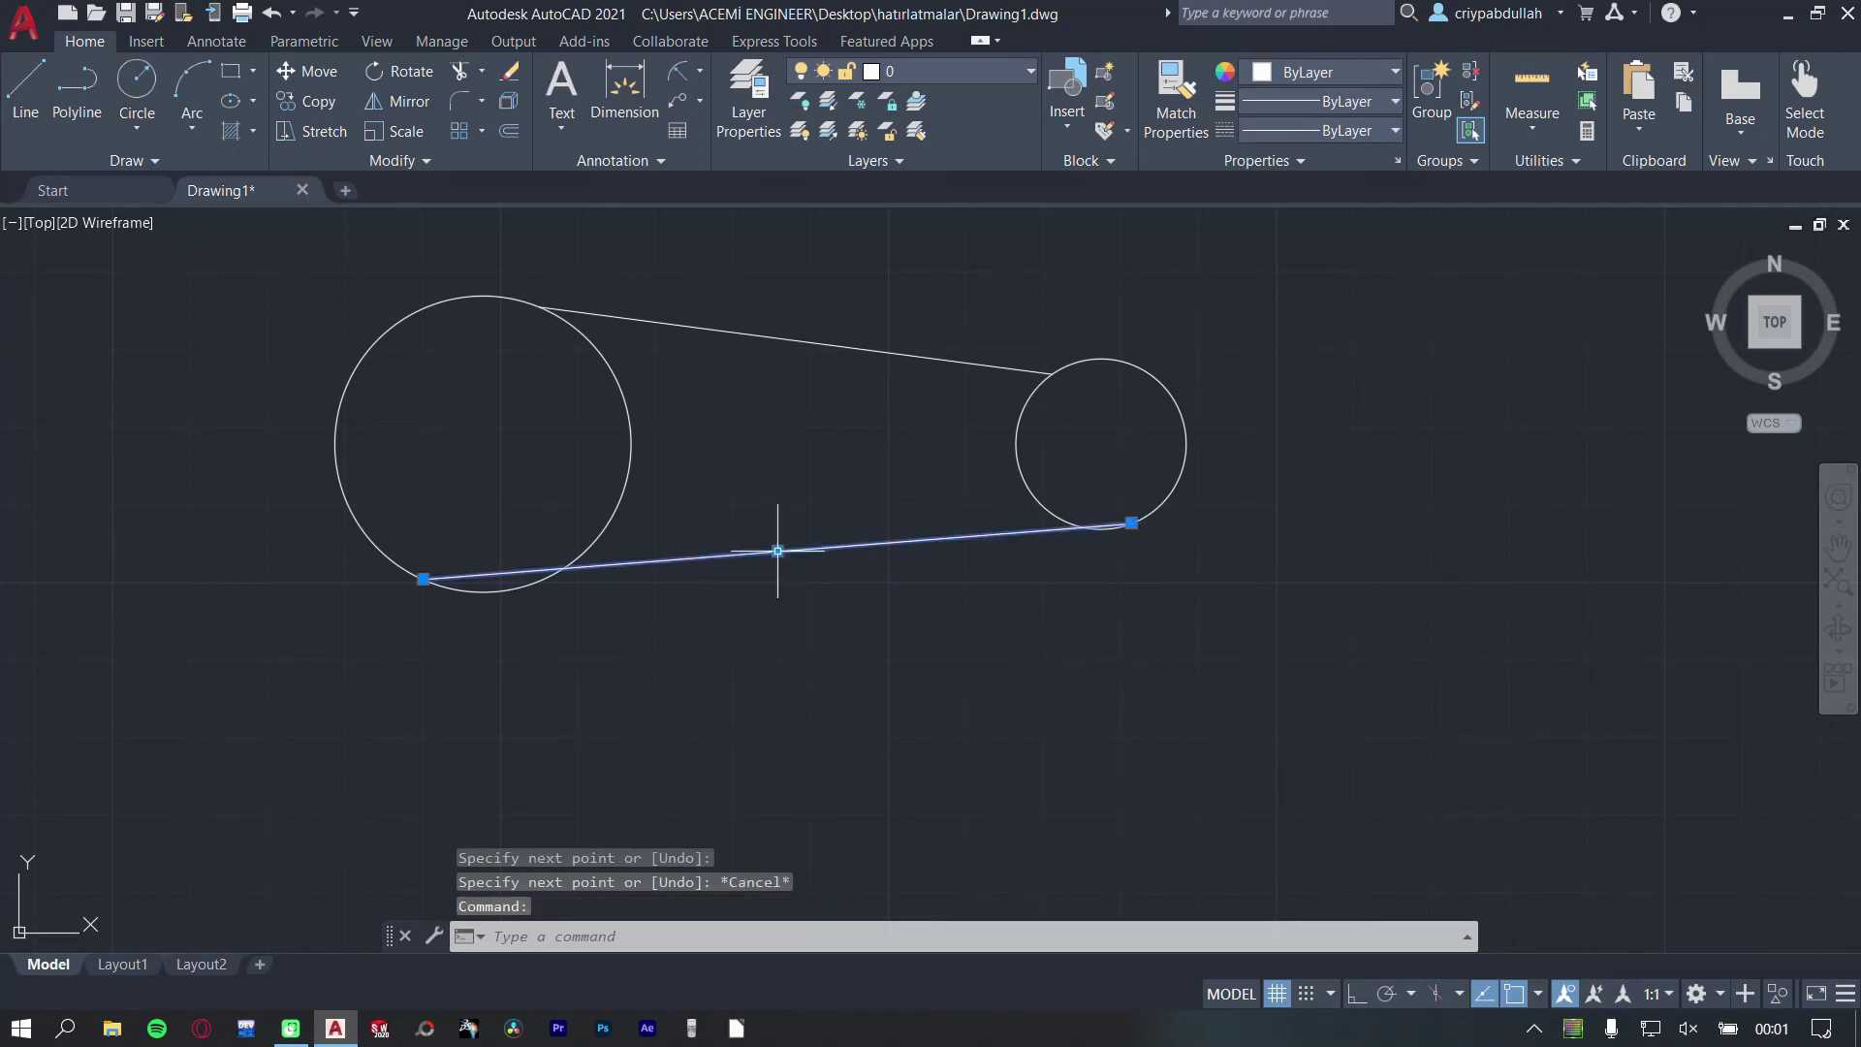
left_click(872, 332)
left_click(844, 354)
key("Delete")
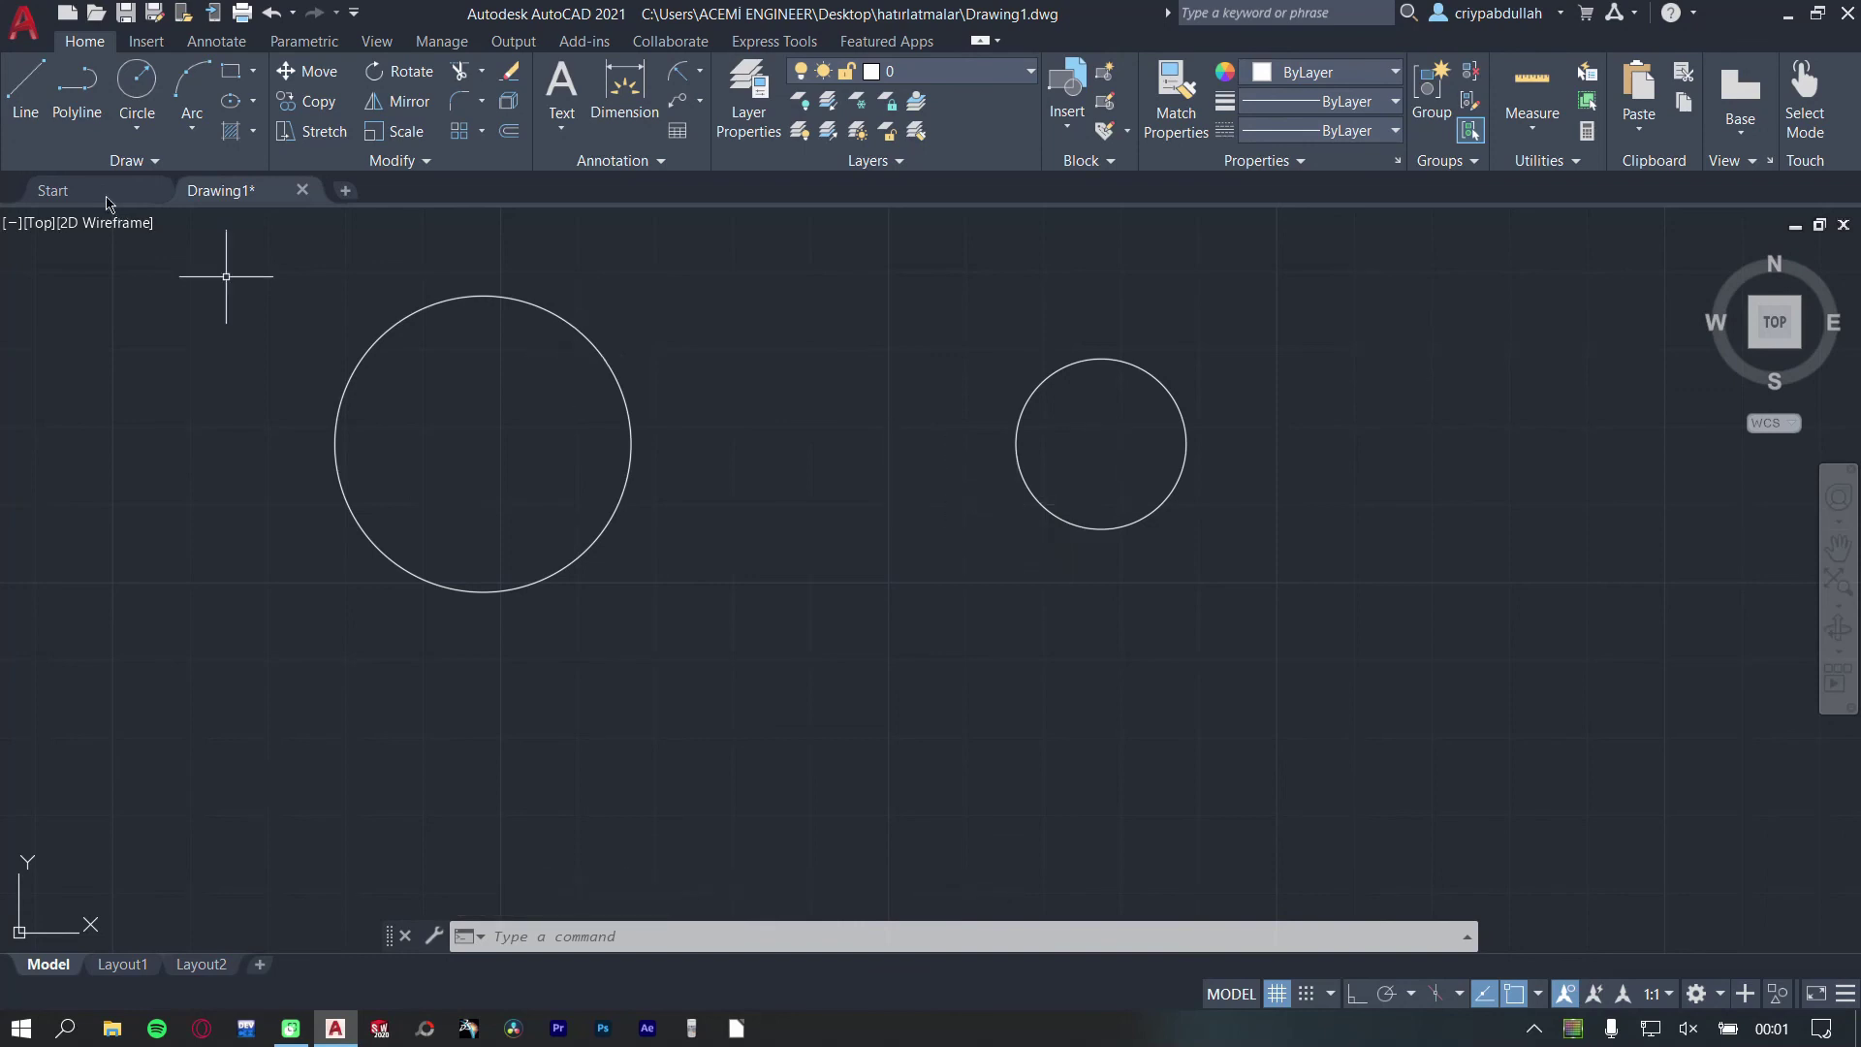
- Draw a line using Tangent snaps from the large circle's bottom to the small circle's bottom
left_click(25, 87)
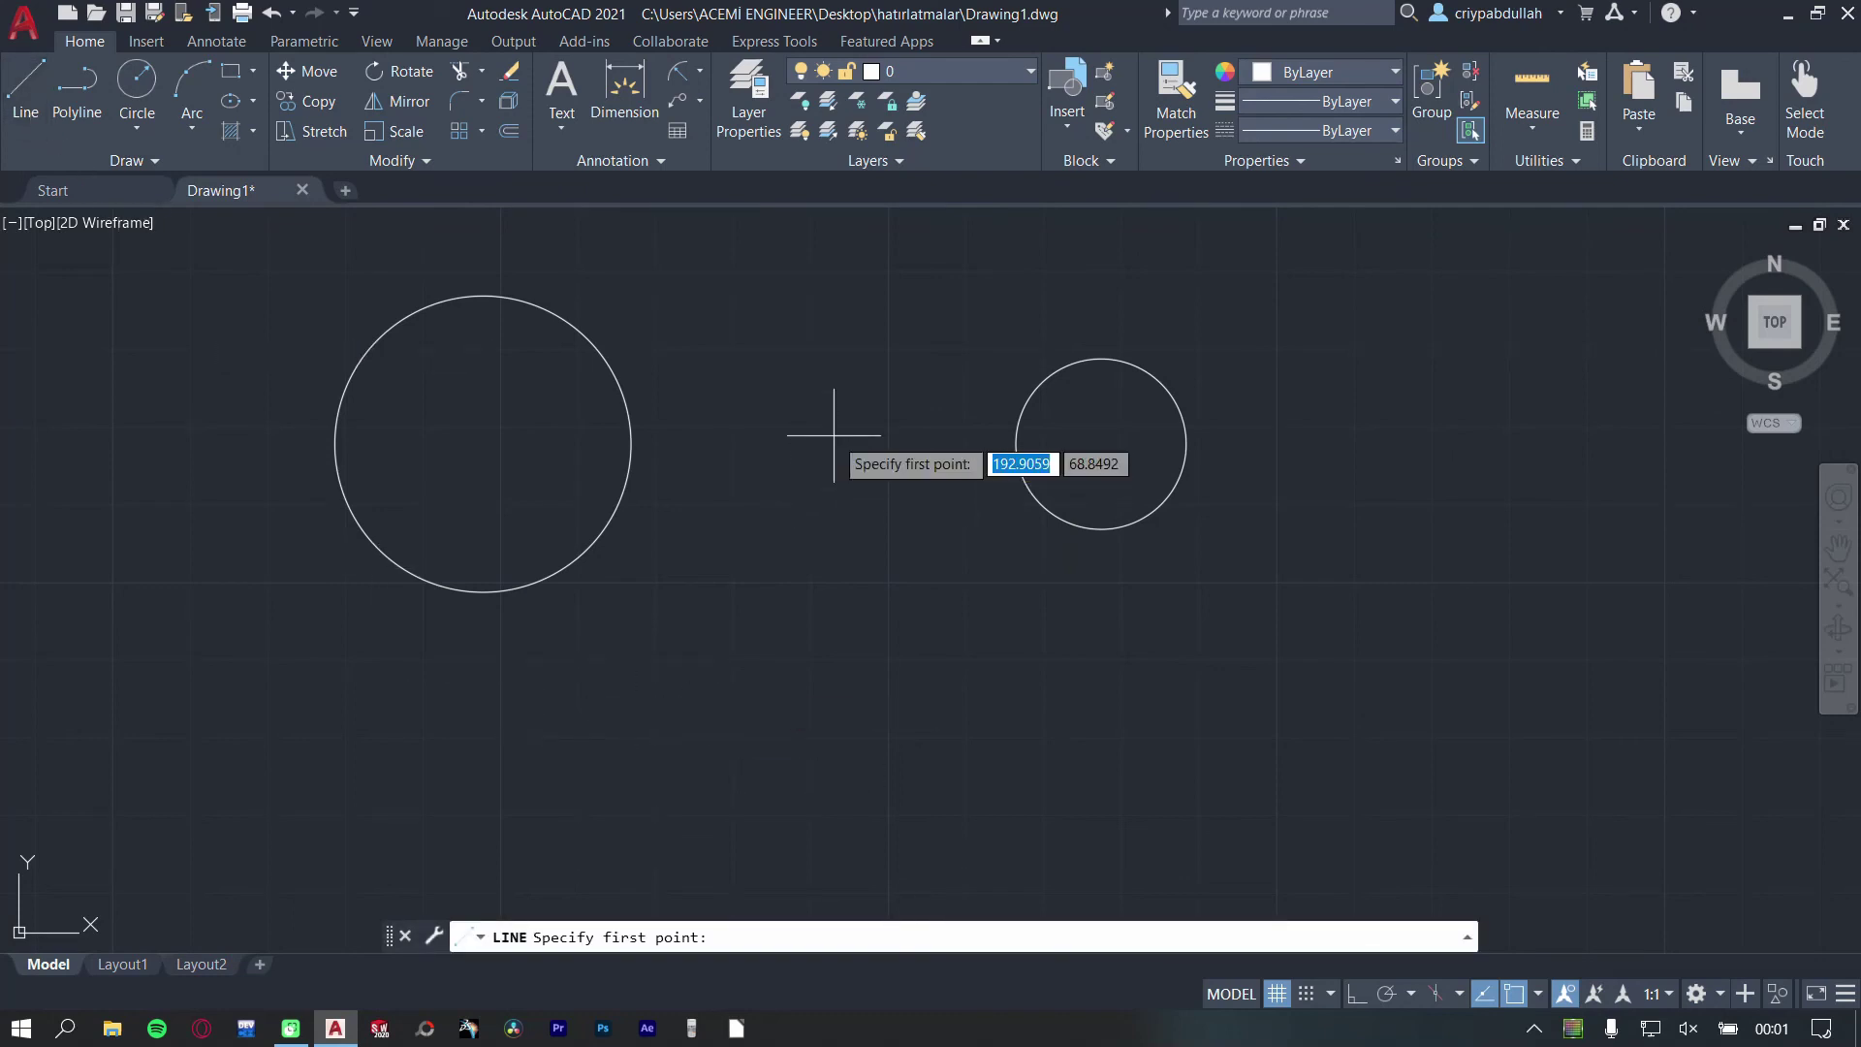
key("F8")
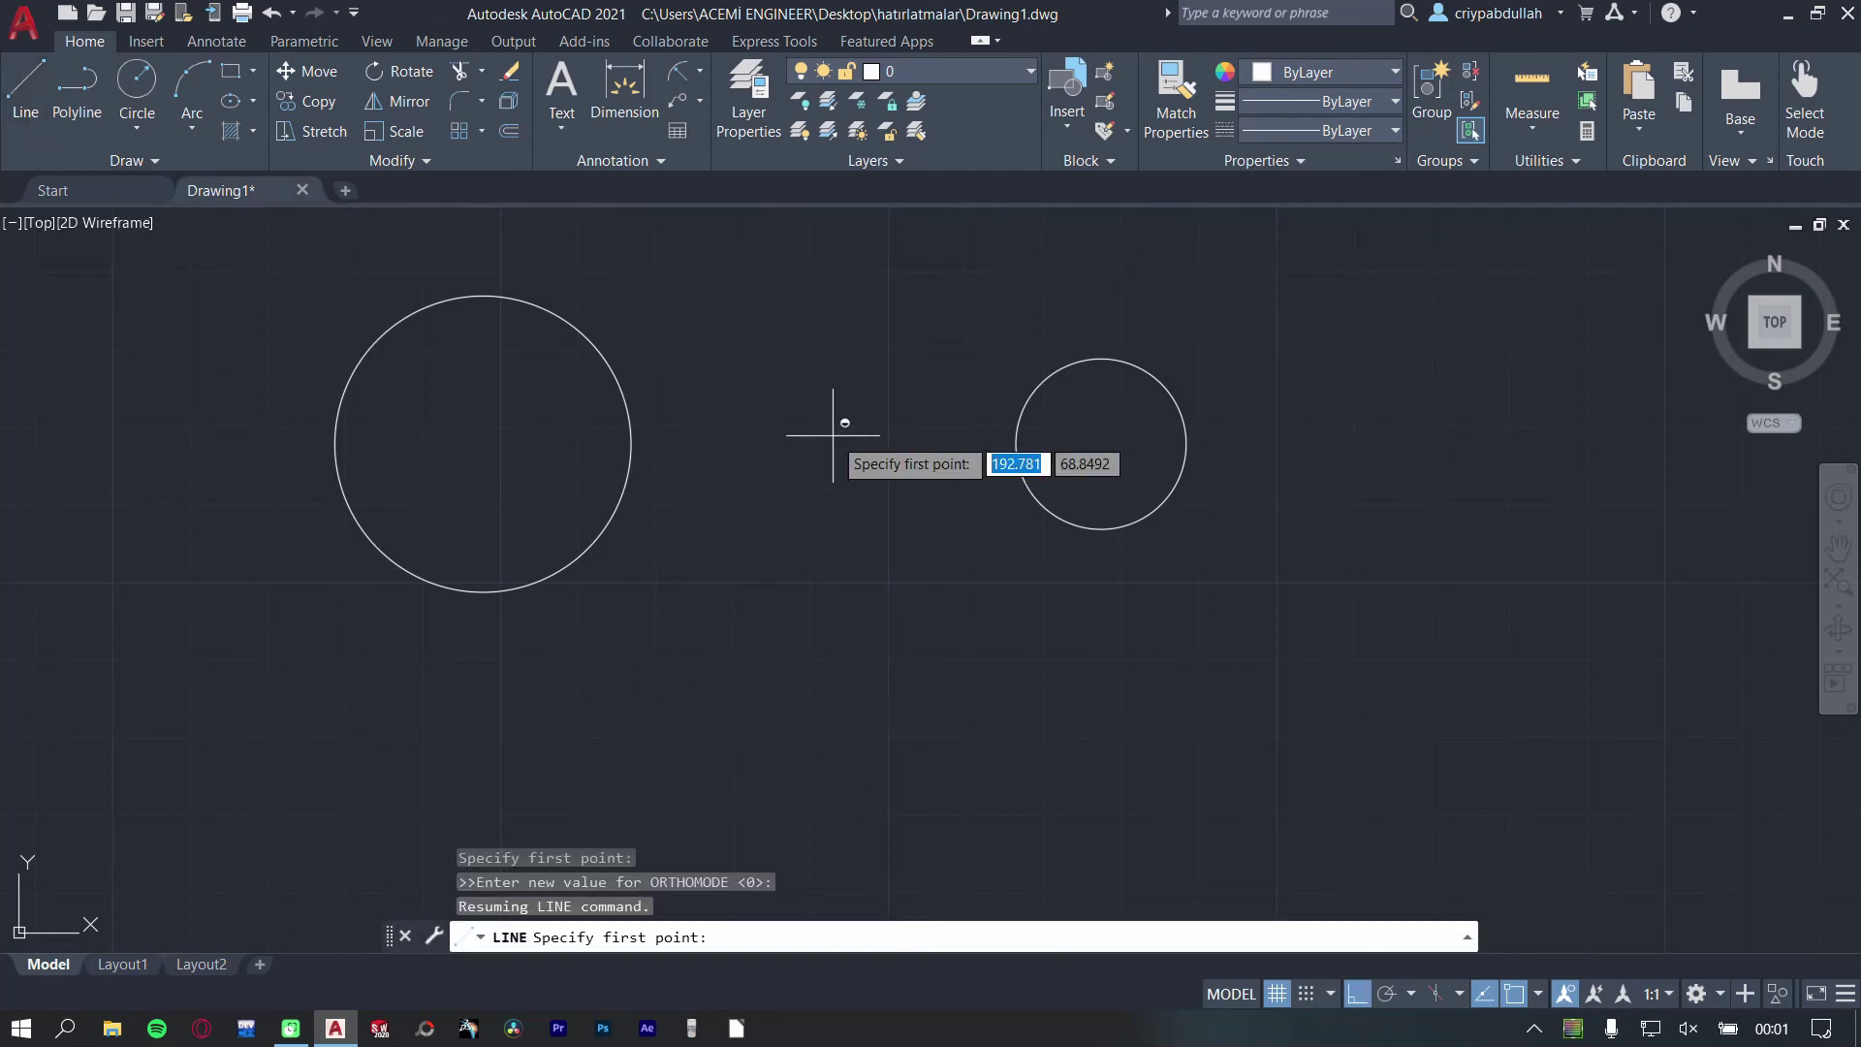
right_click(834, 442, "shift")
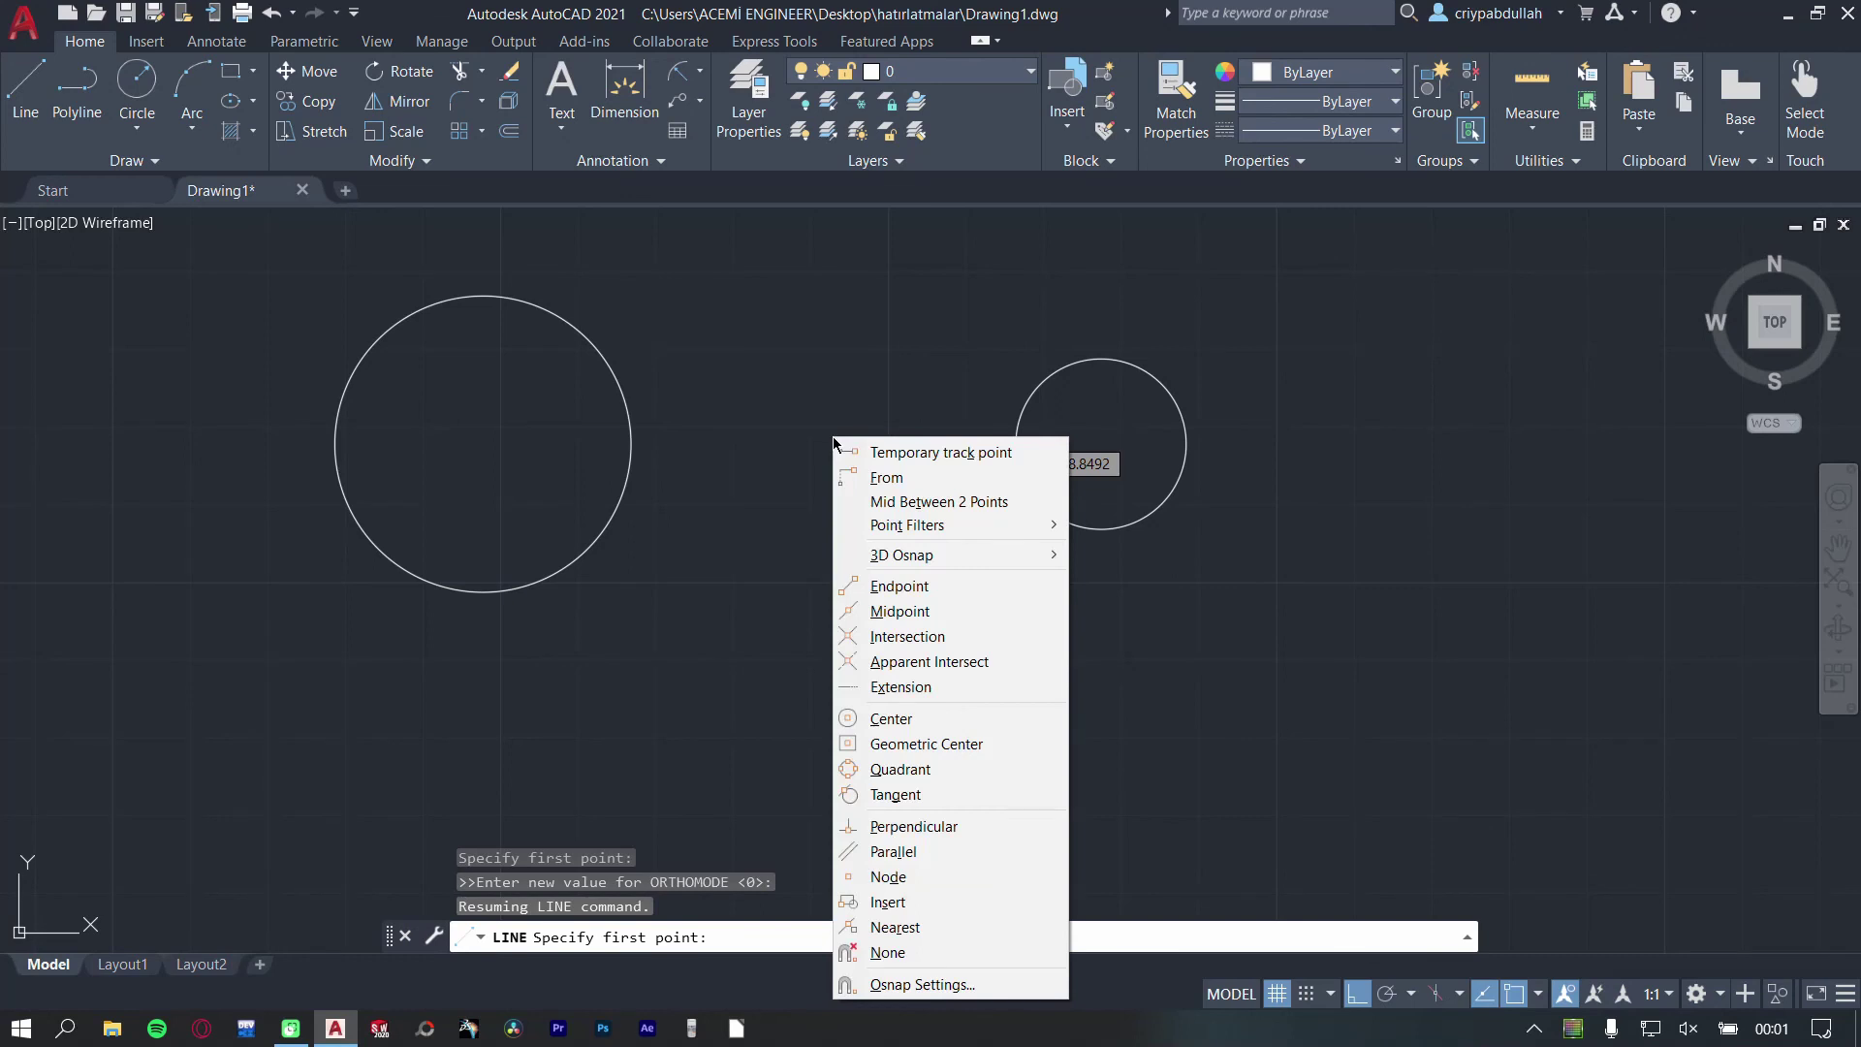
left_click(924, 797)
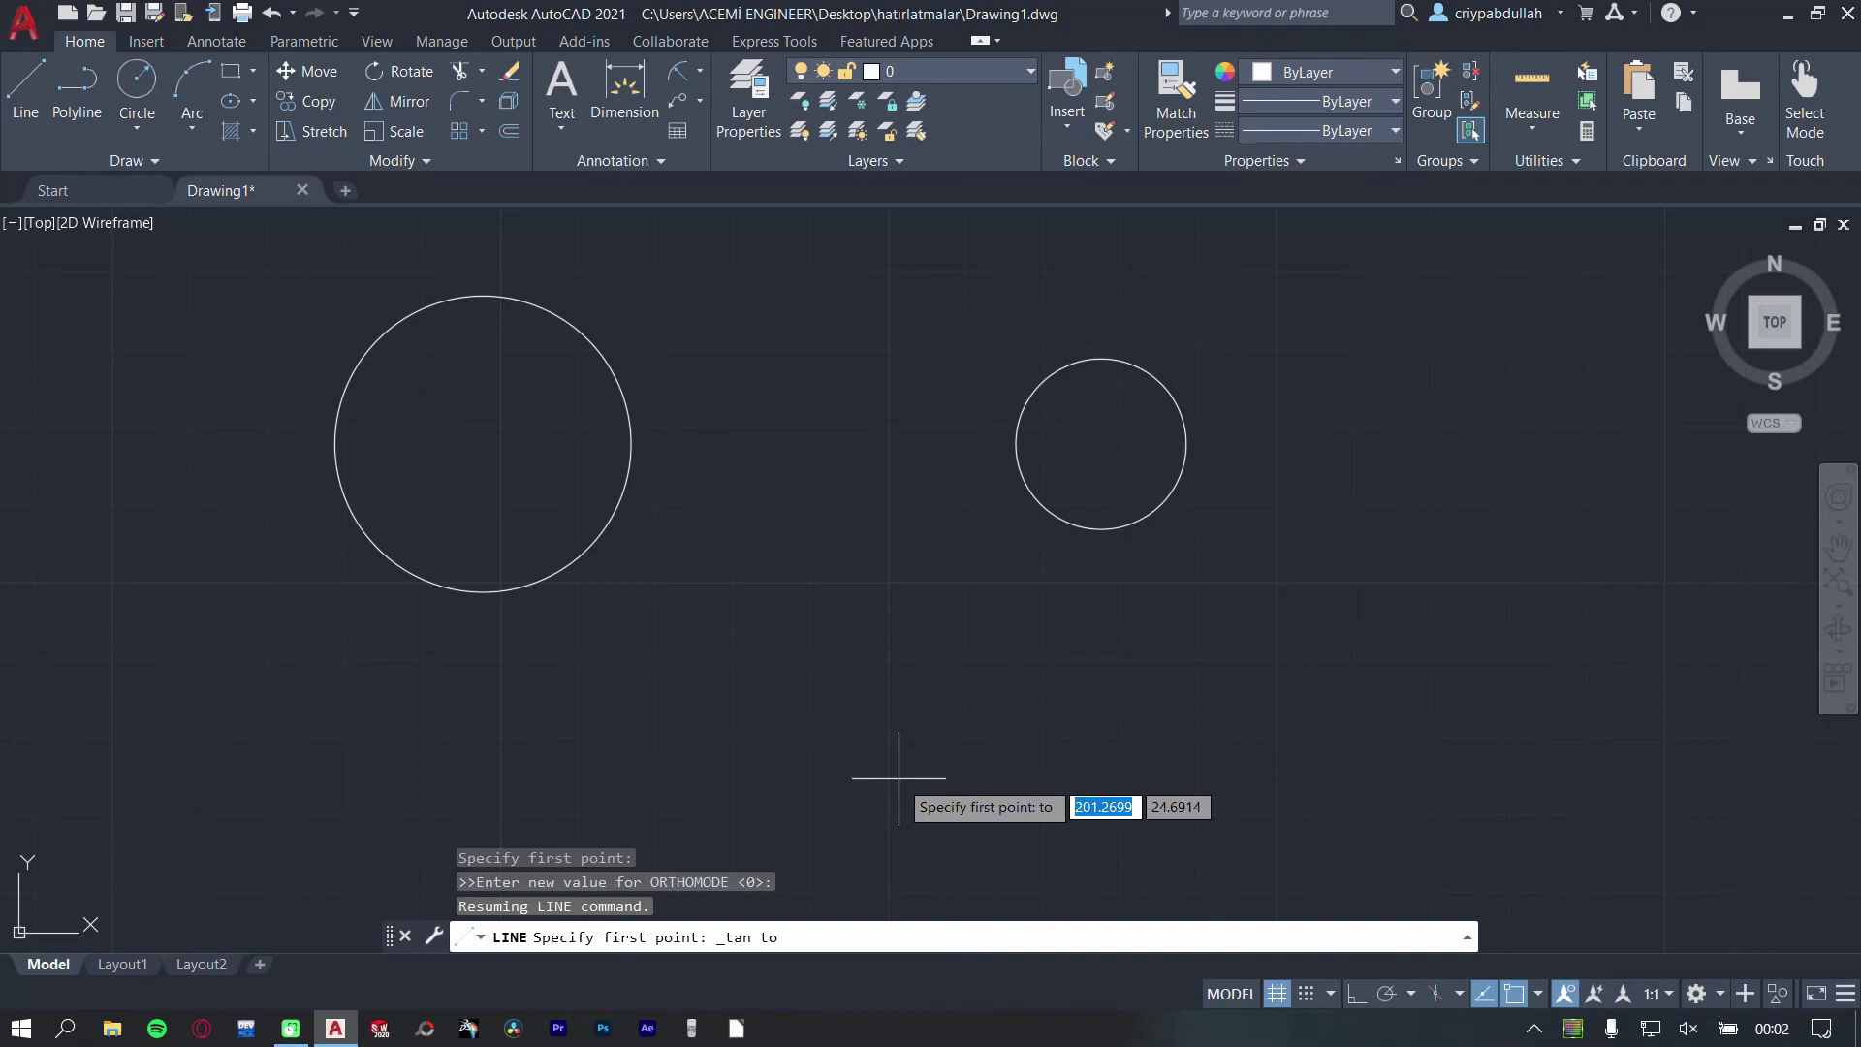
left_click(445, 583)
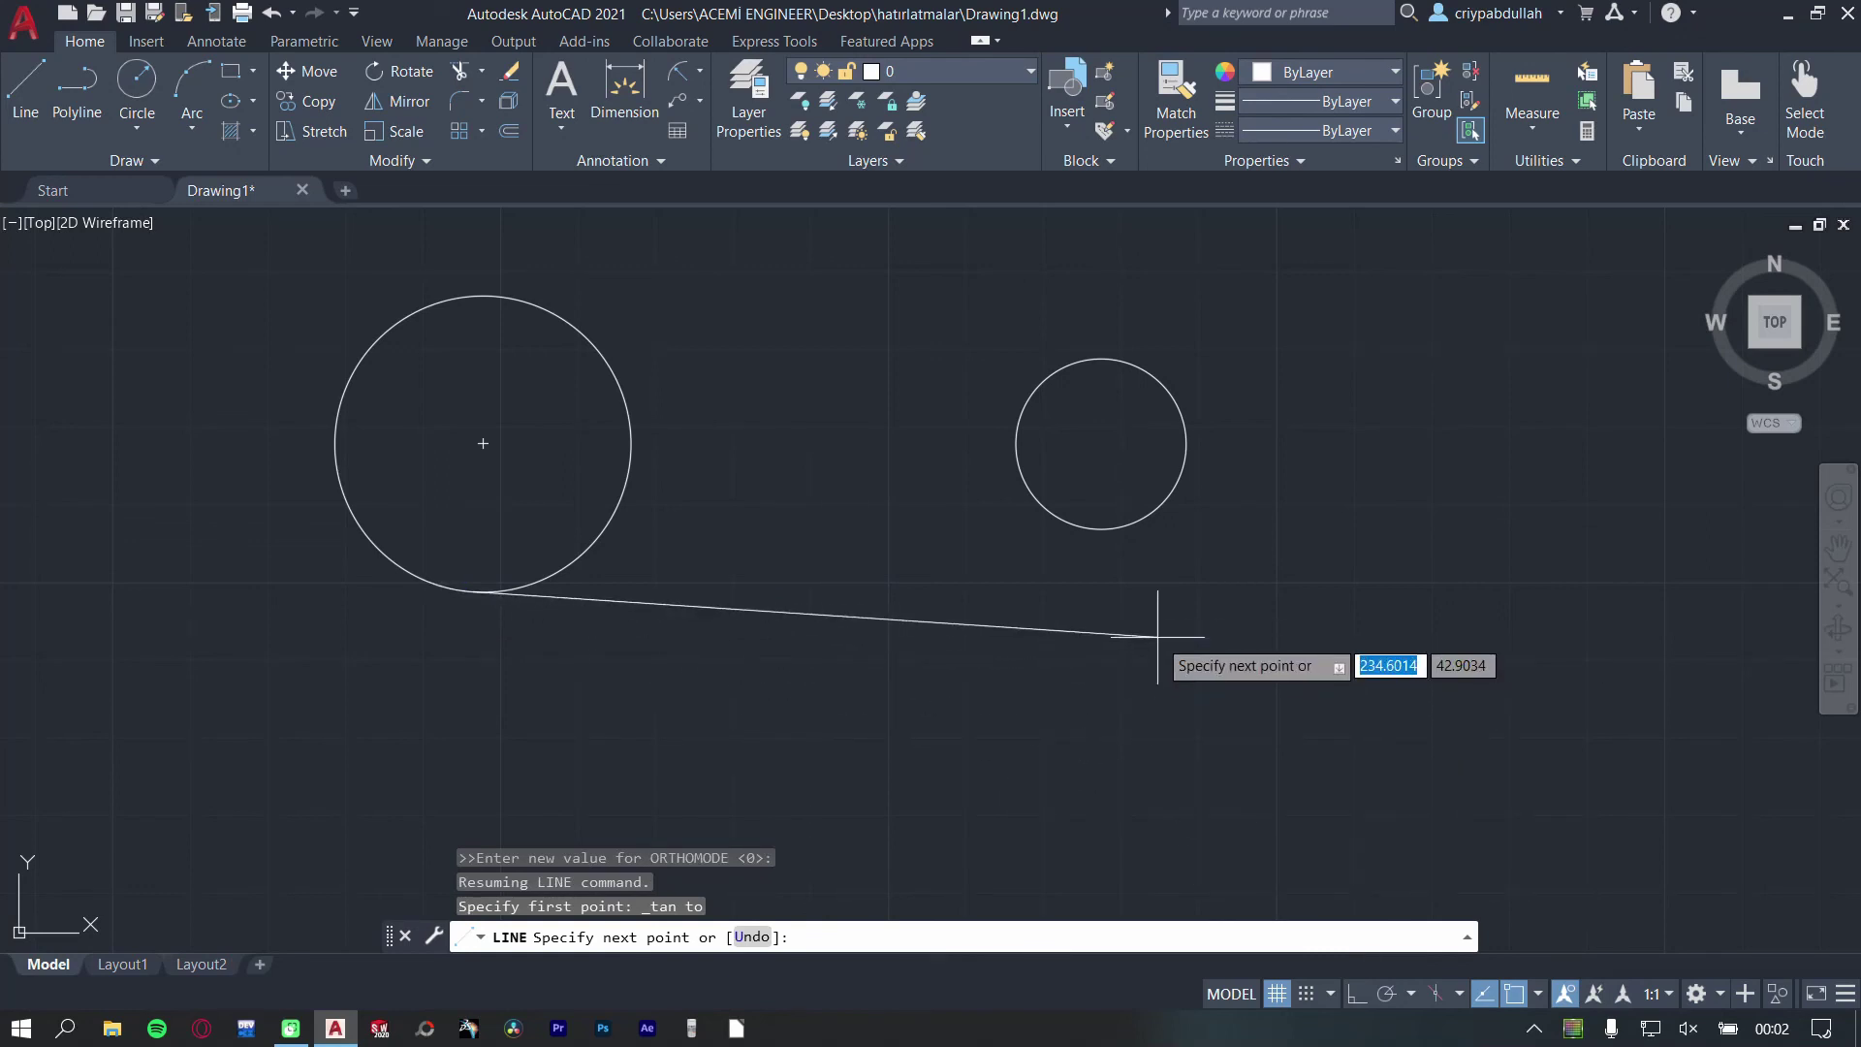
key("F8")
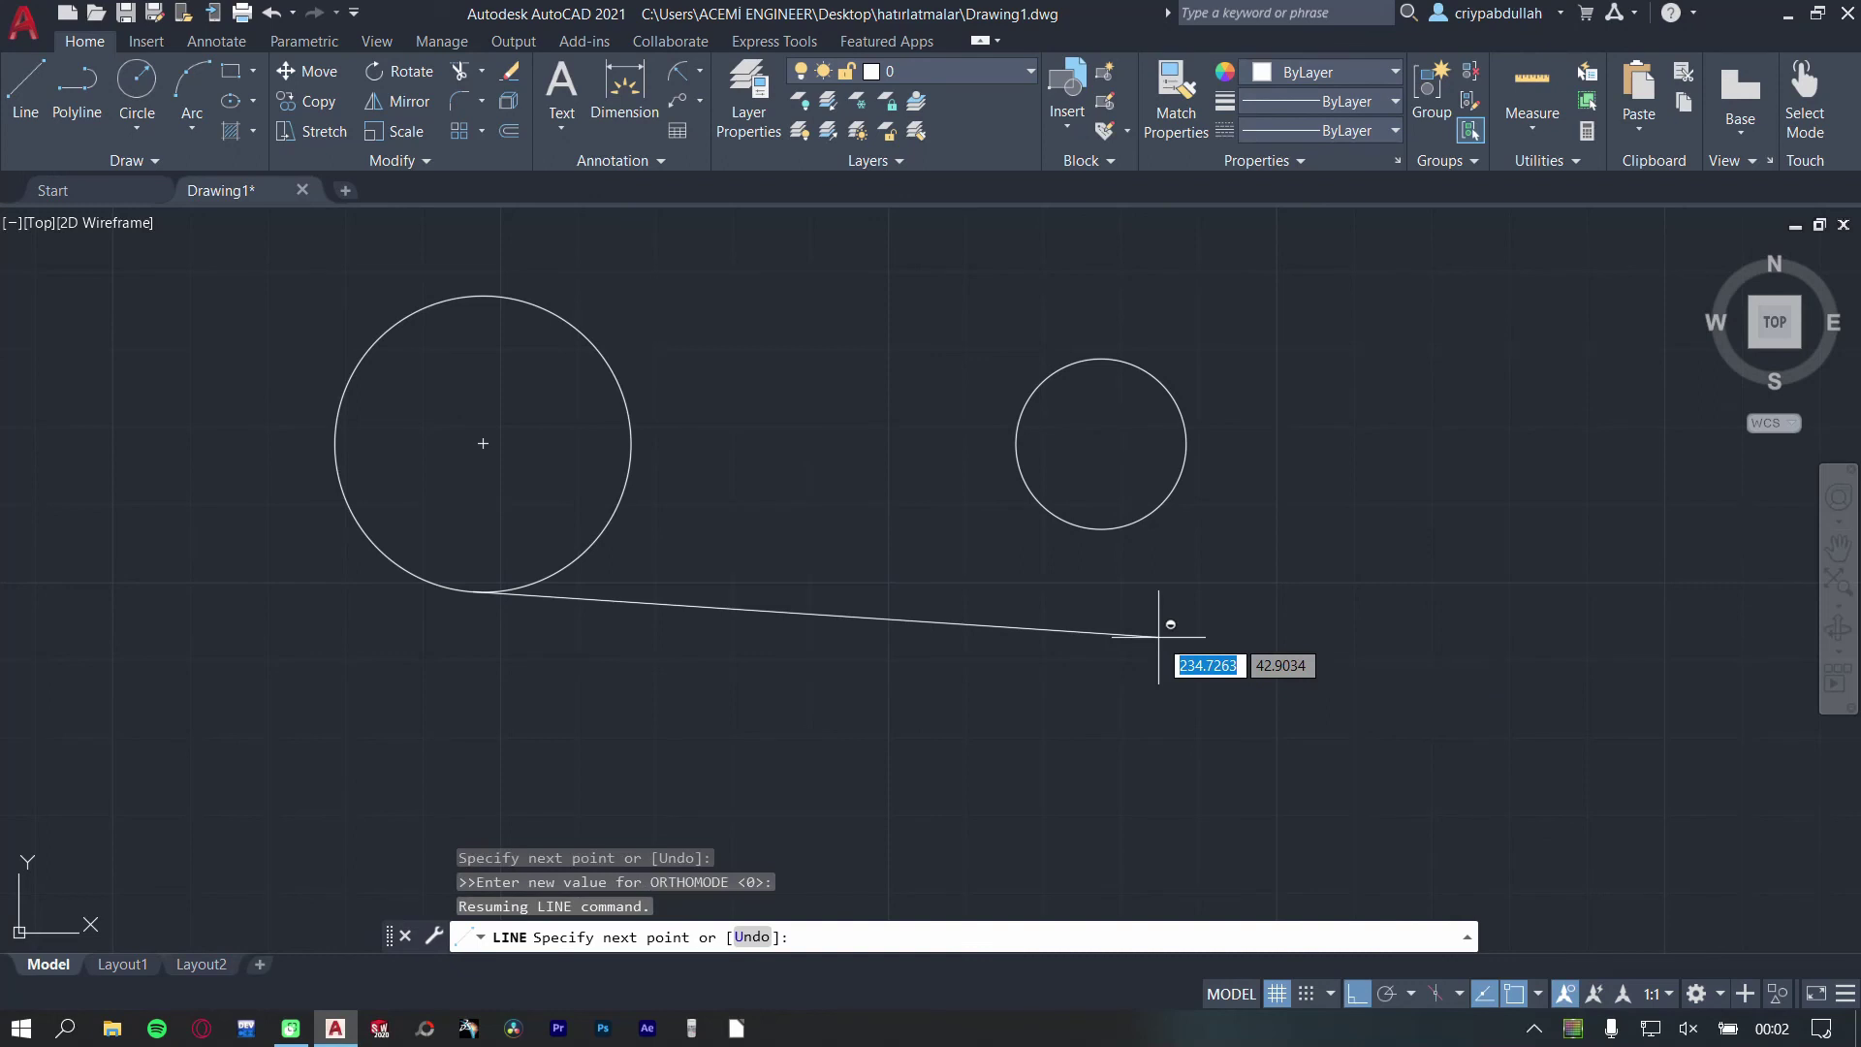
right_click(1159, 637, "shift")
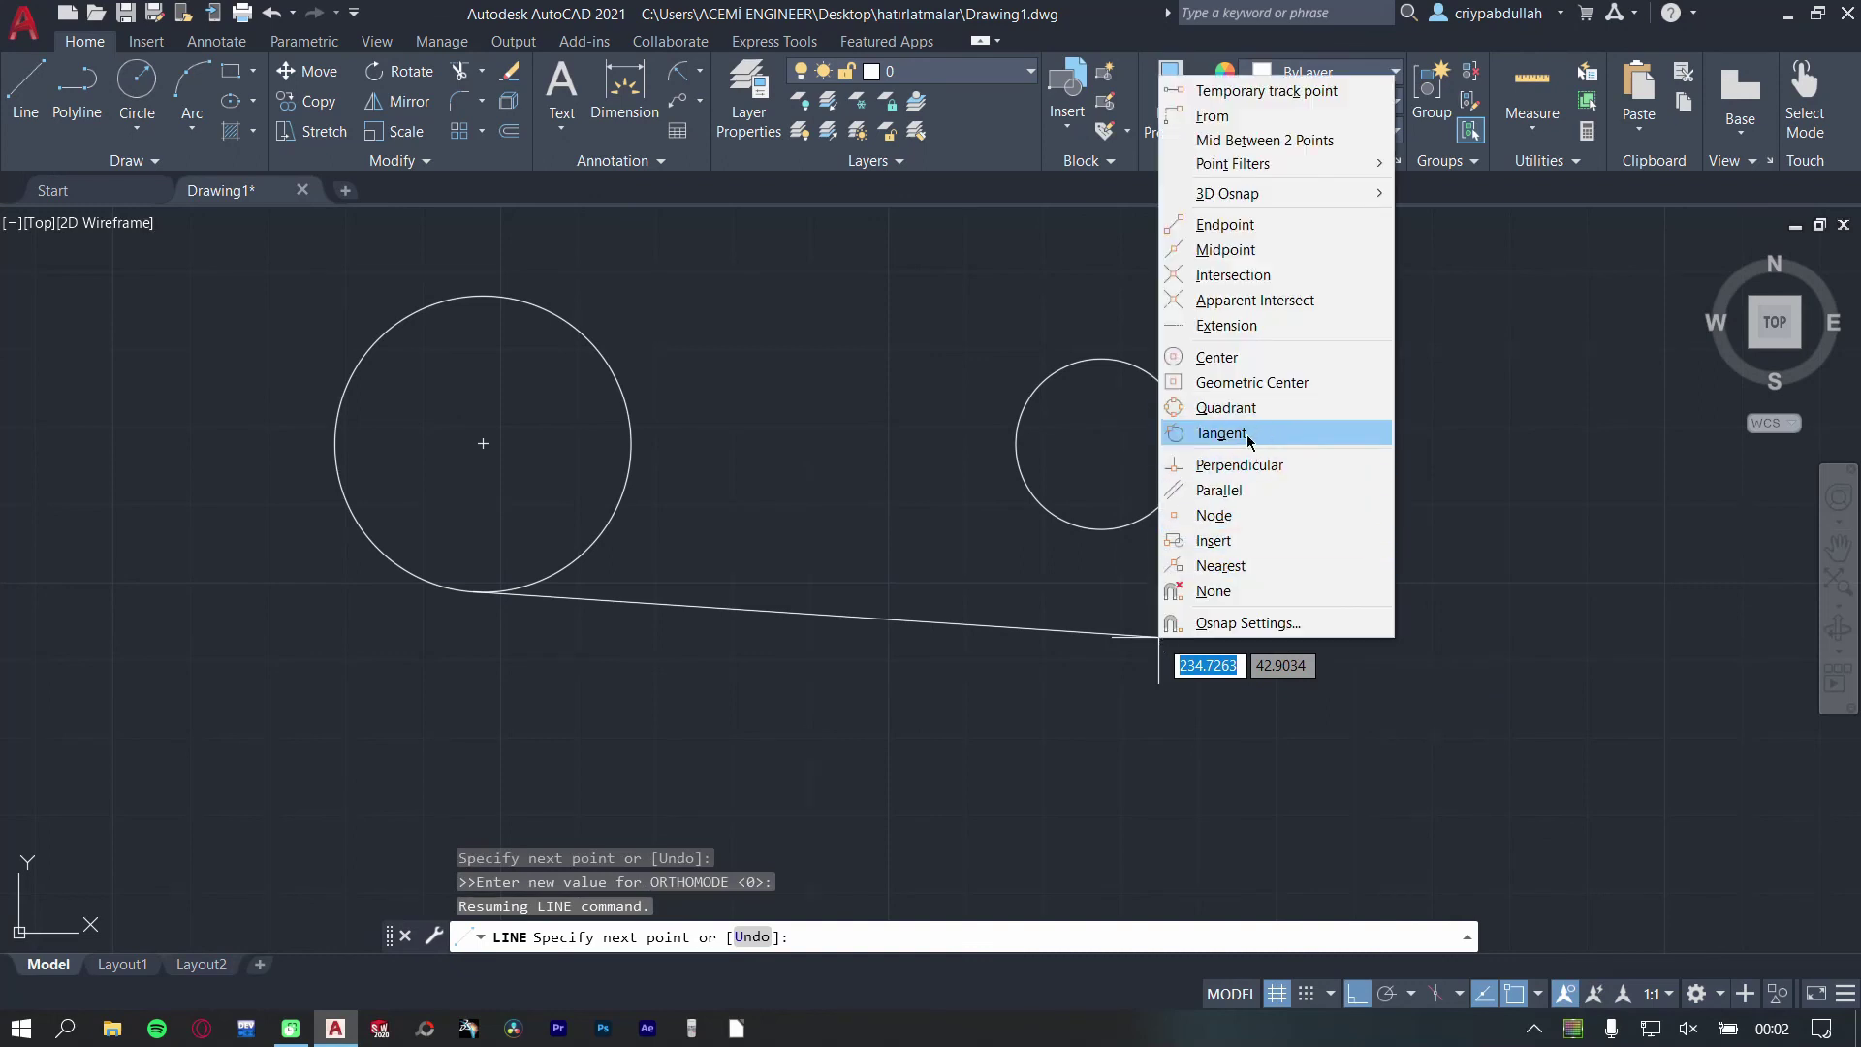
left_click(1216, 432)
key("F8")
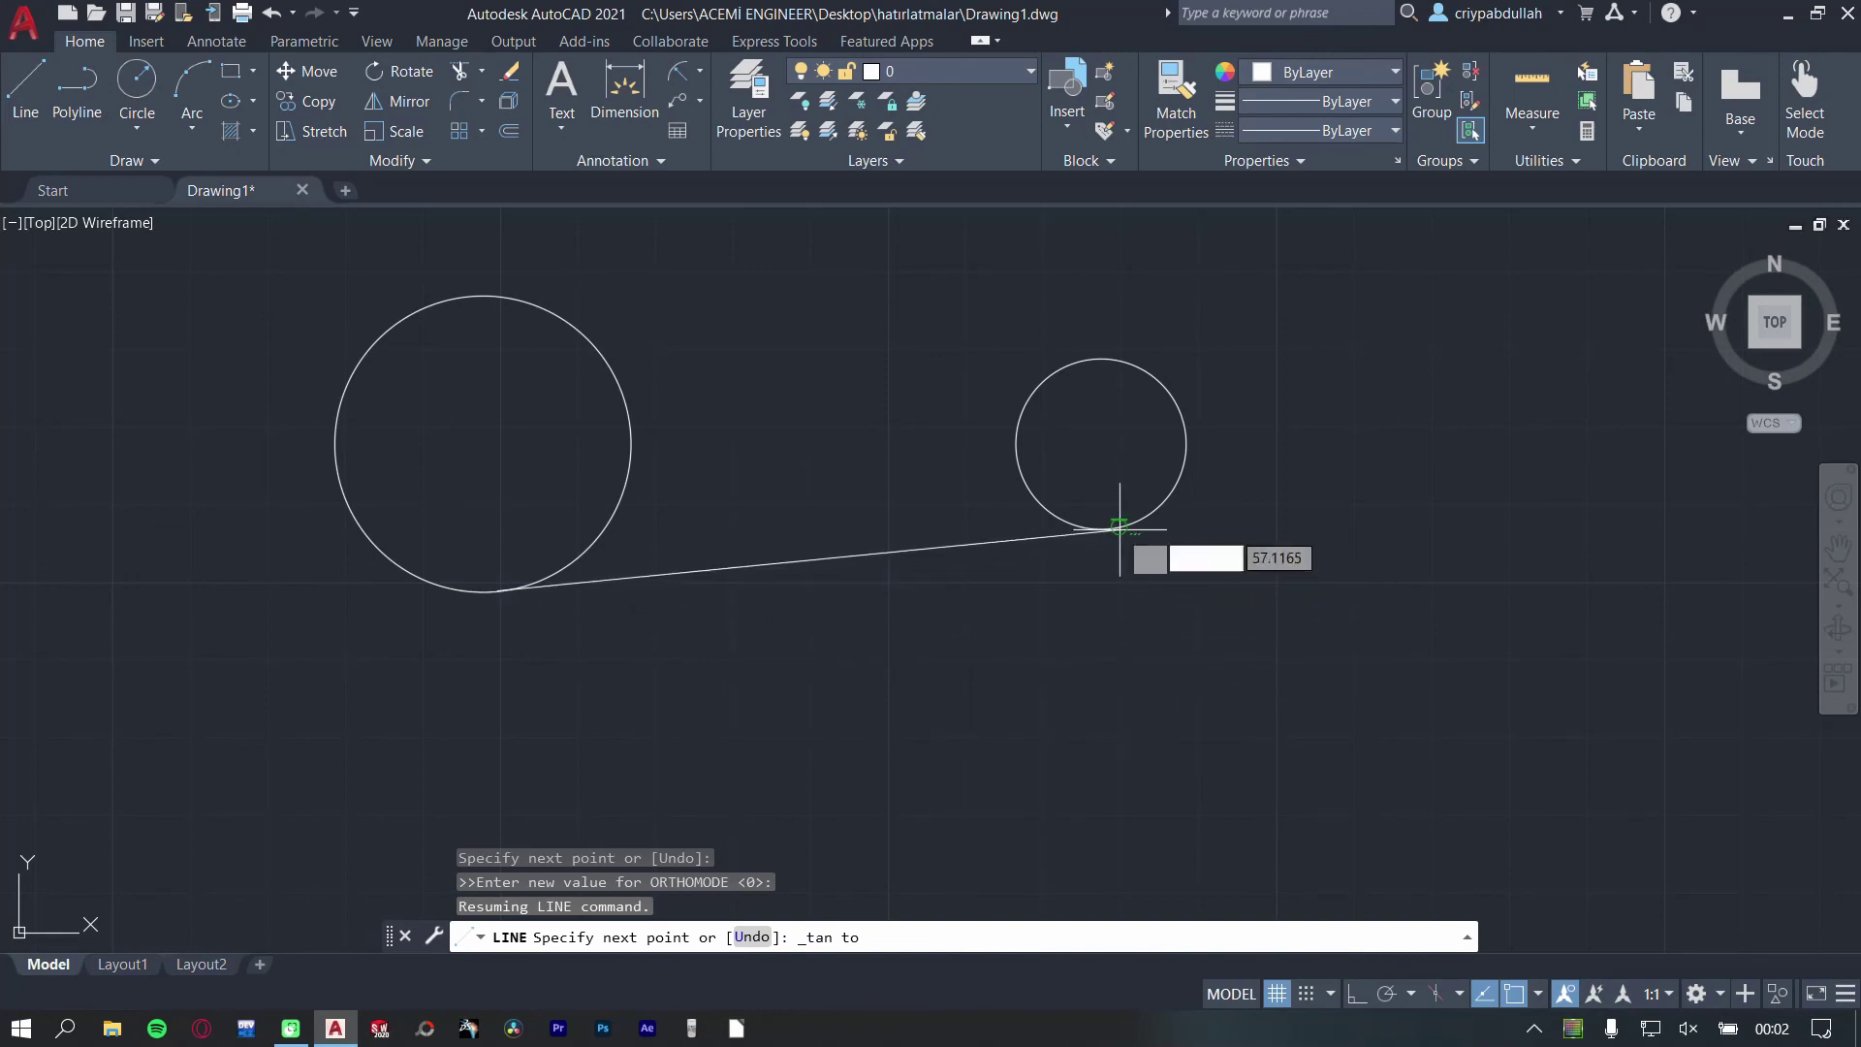
left_click(1118, 527)
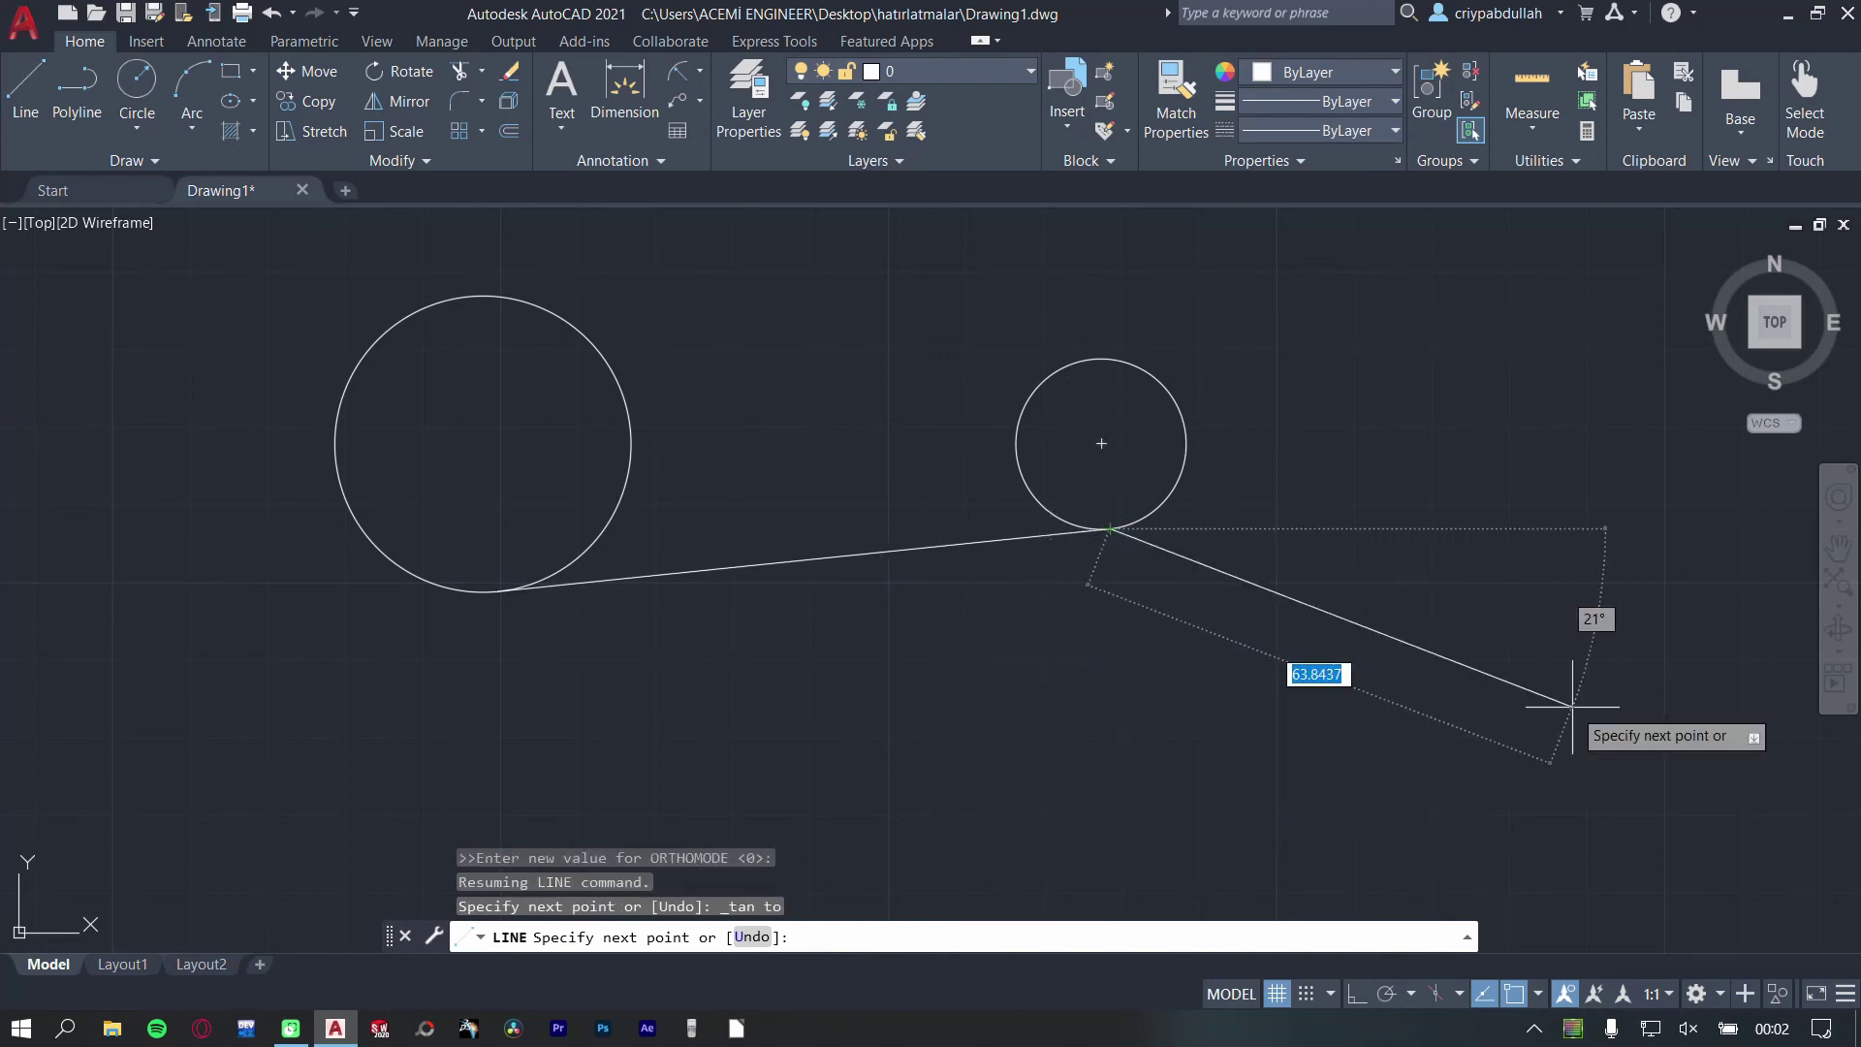
key("Escape")
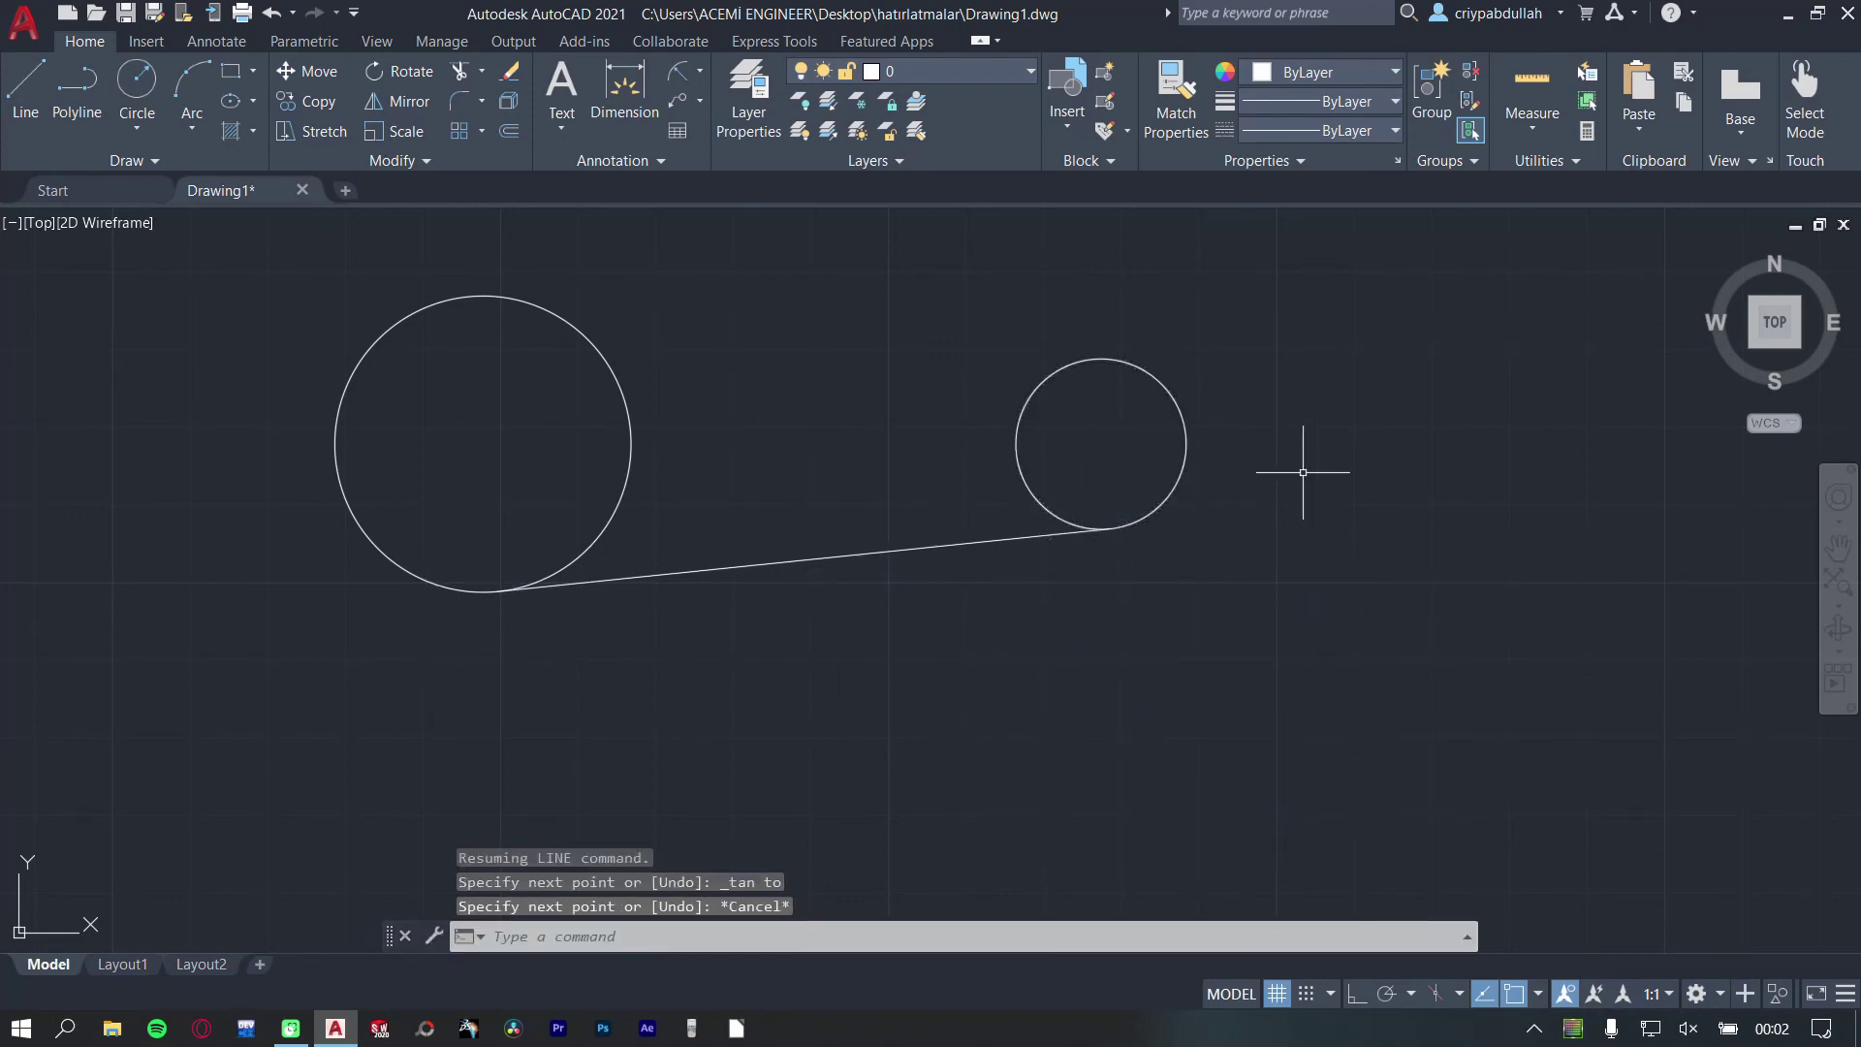
- Draw a line from the top of the large circle to the top of the small circle
left_click(27, 97)
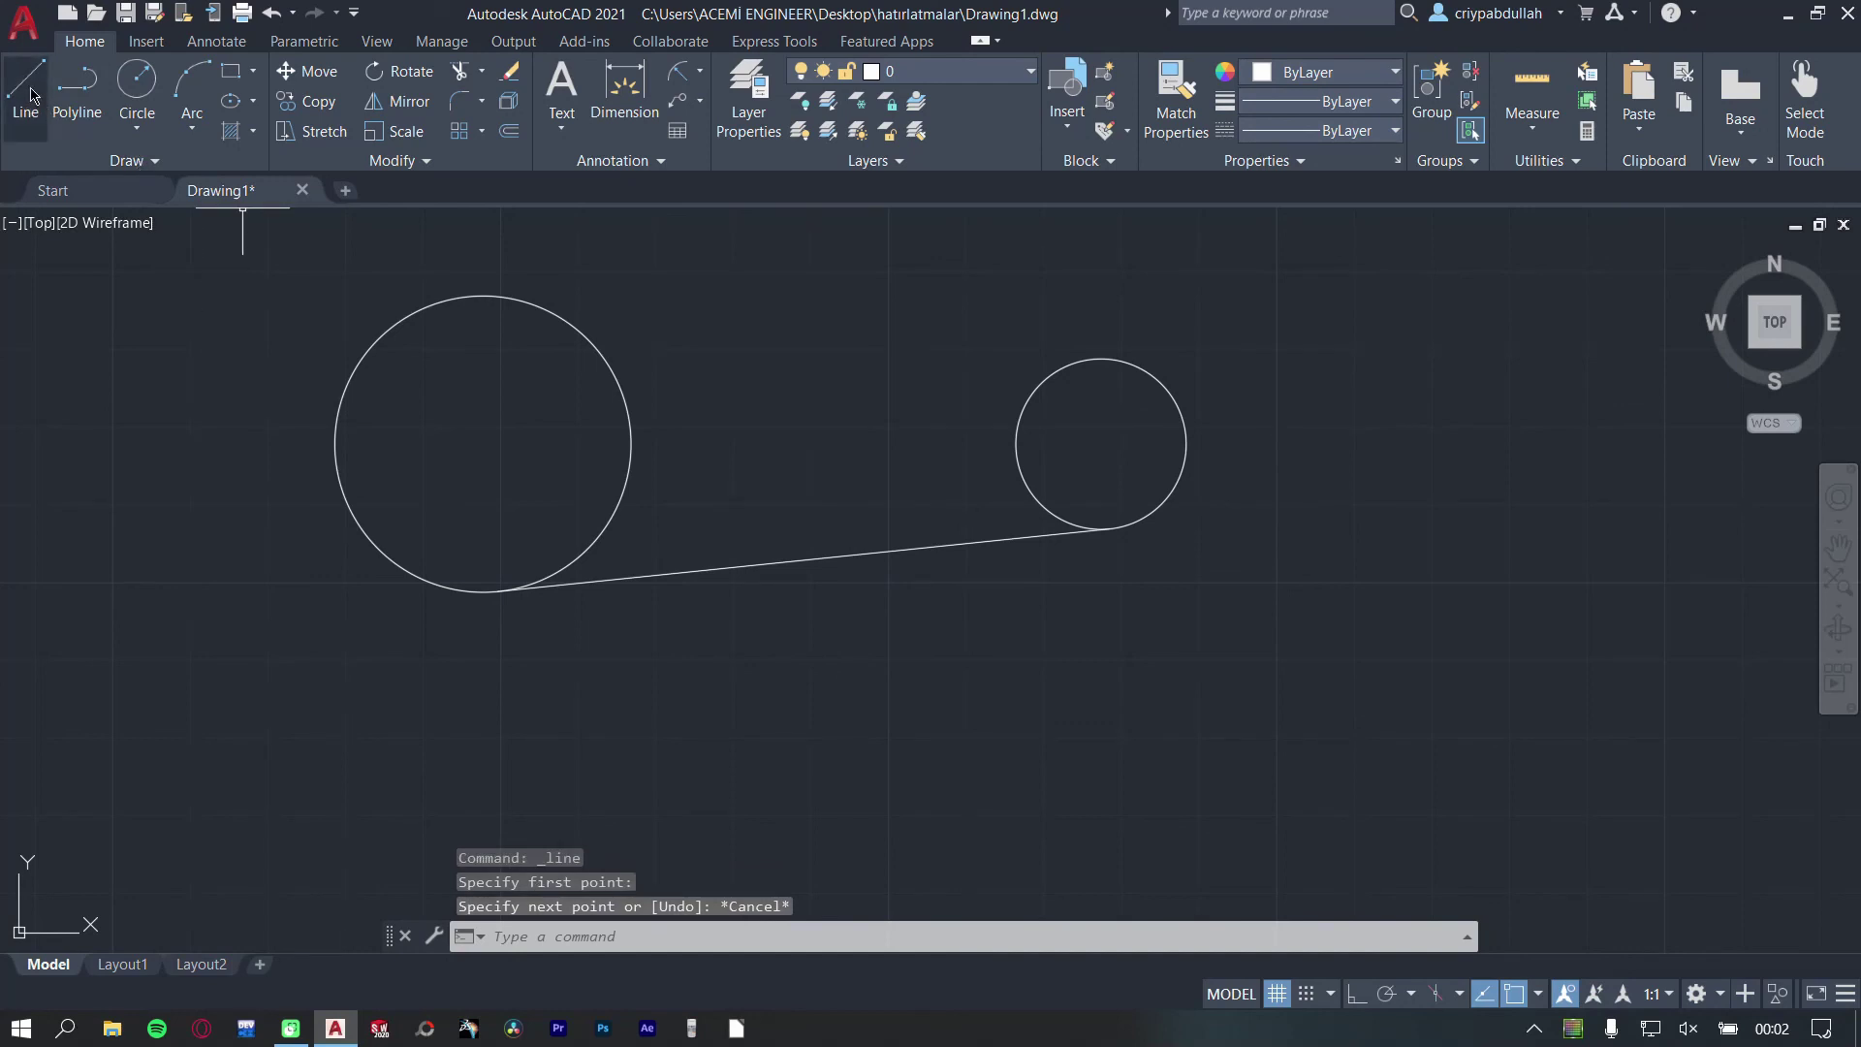
left_click(536, 304)
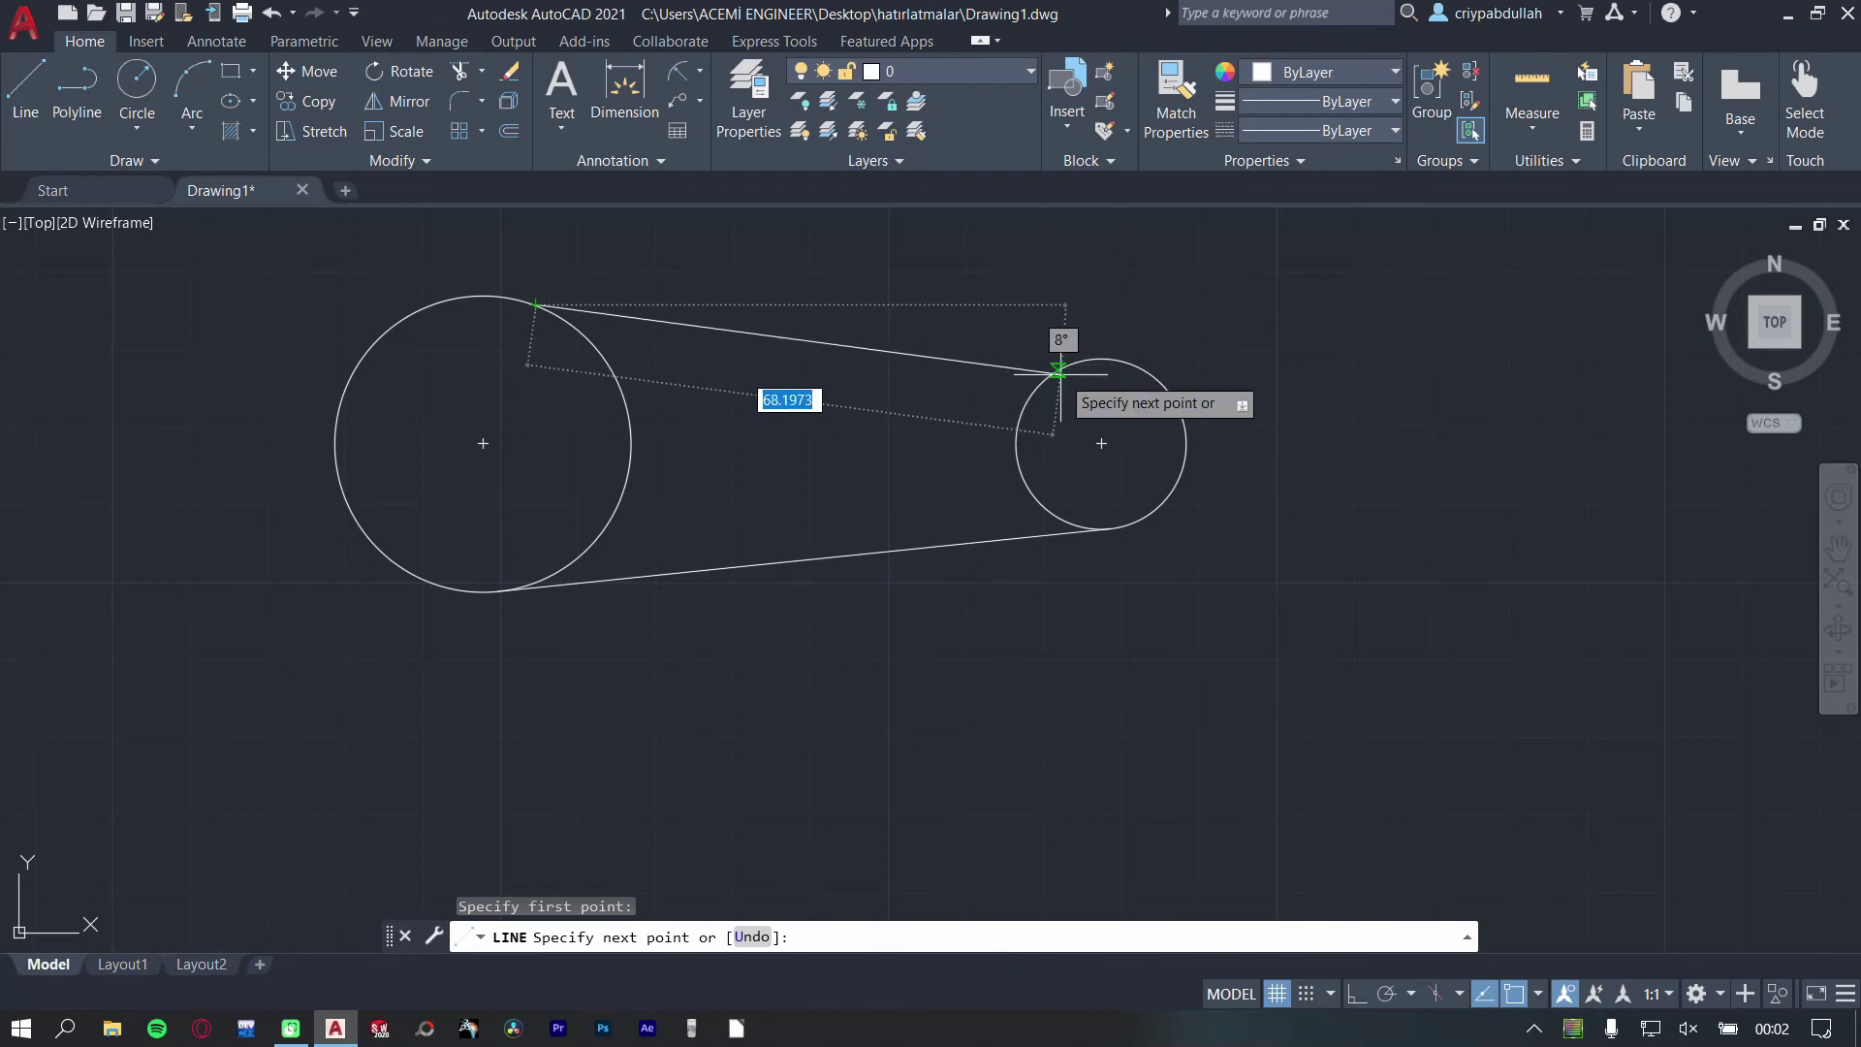
left_click(1059, 368)
key("Escape")
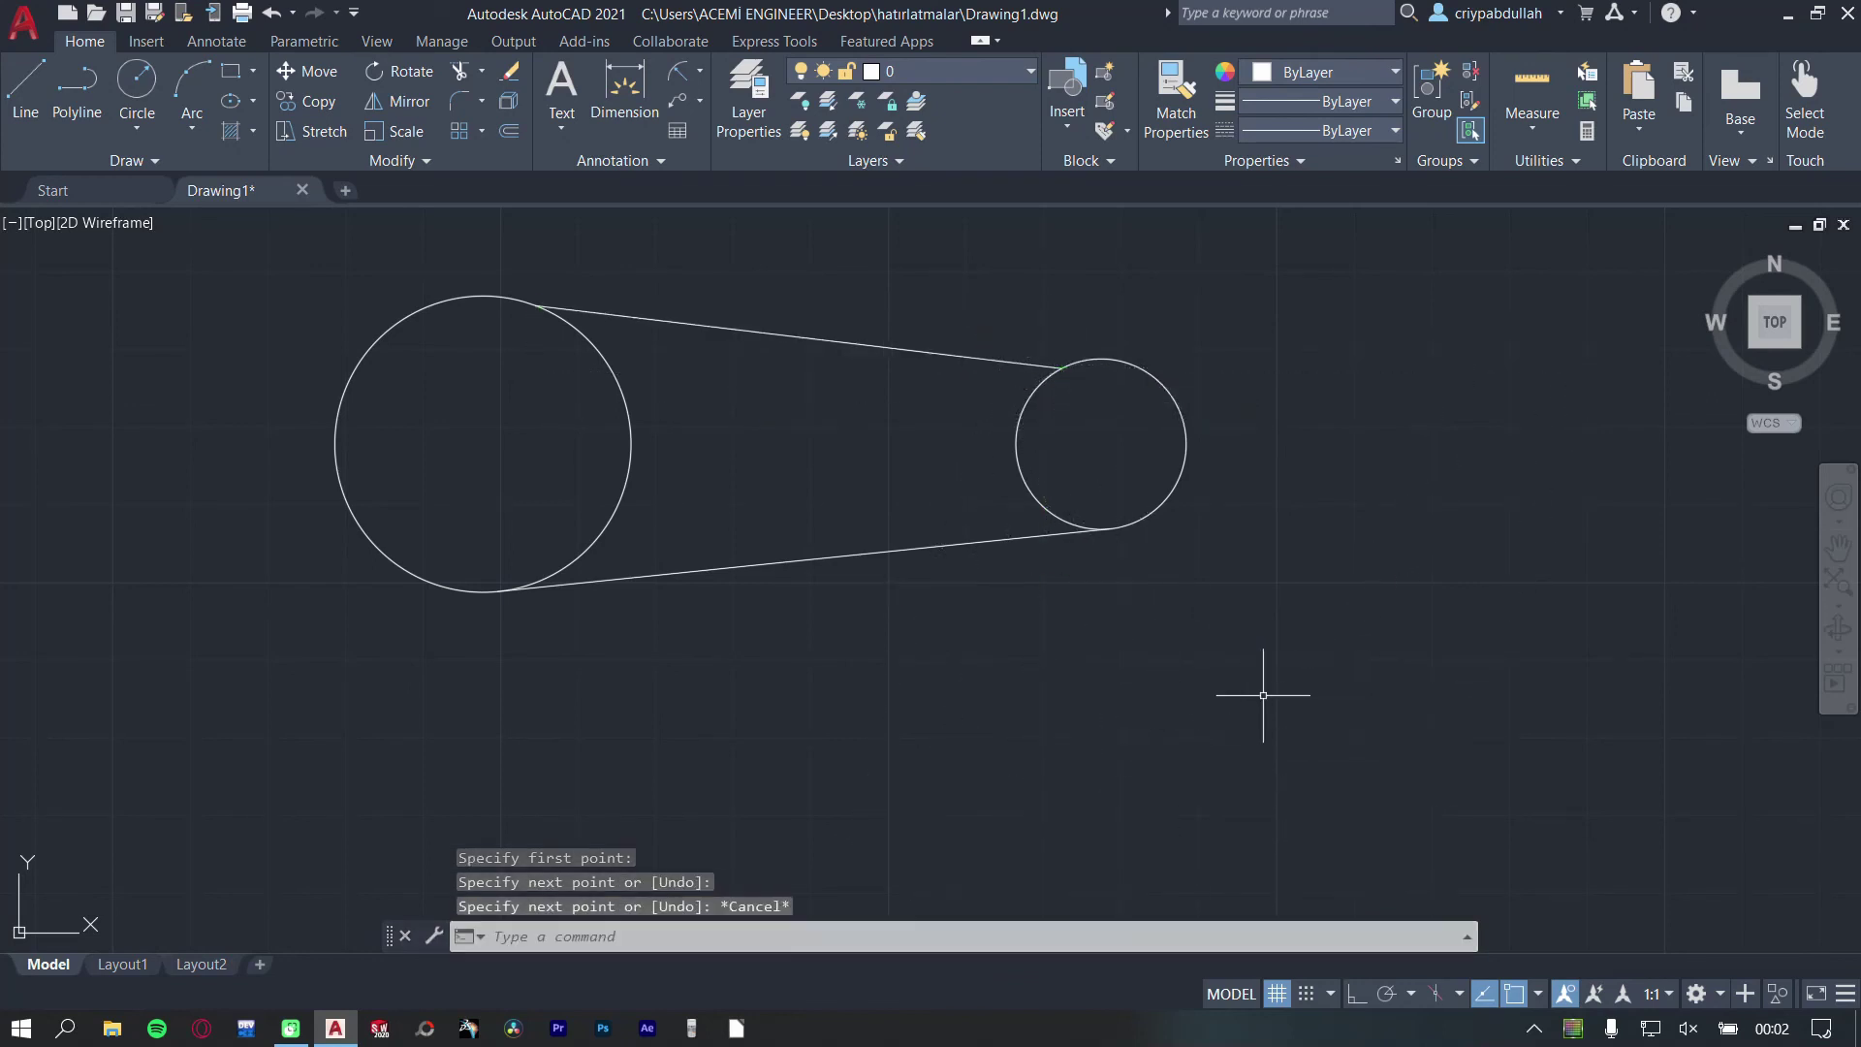